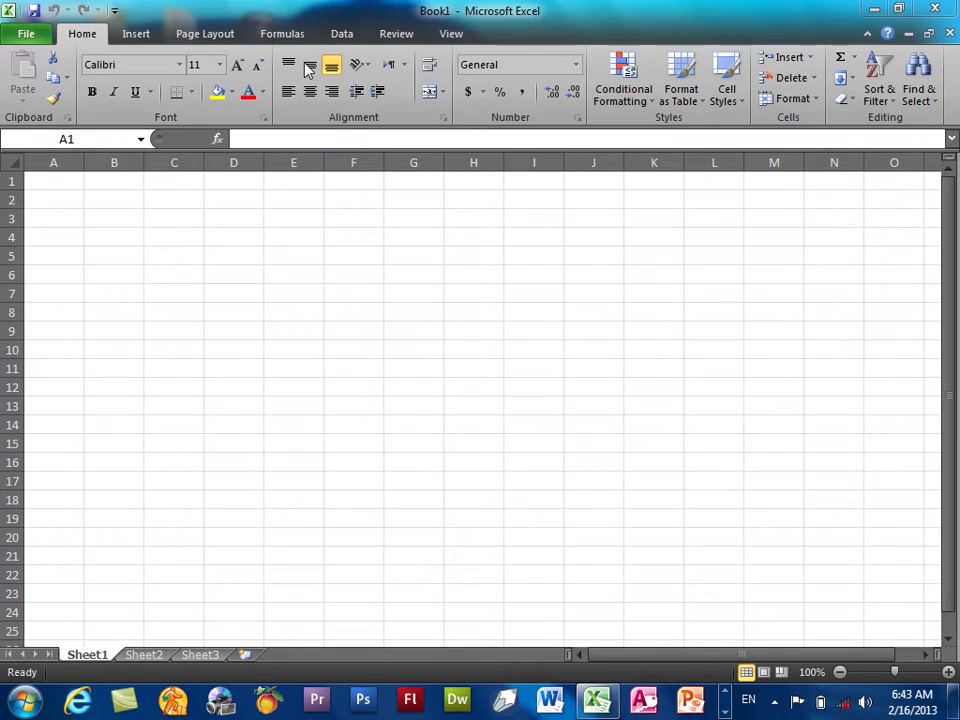
Type the headers EmpName, Post, Salary, Overtime and NetSalary across D5:H5.
click(40, 36)
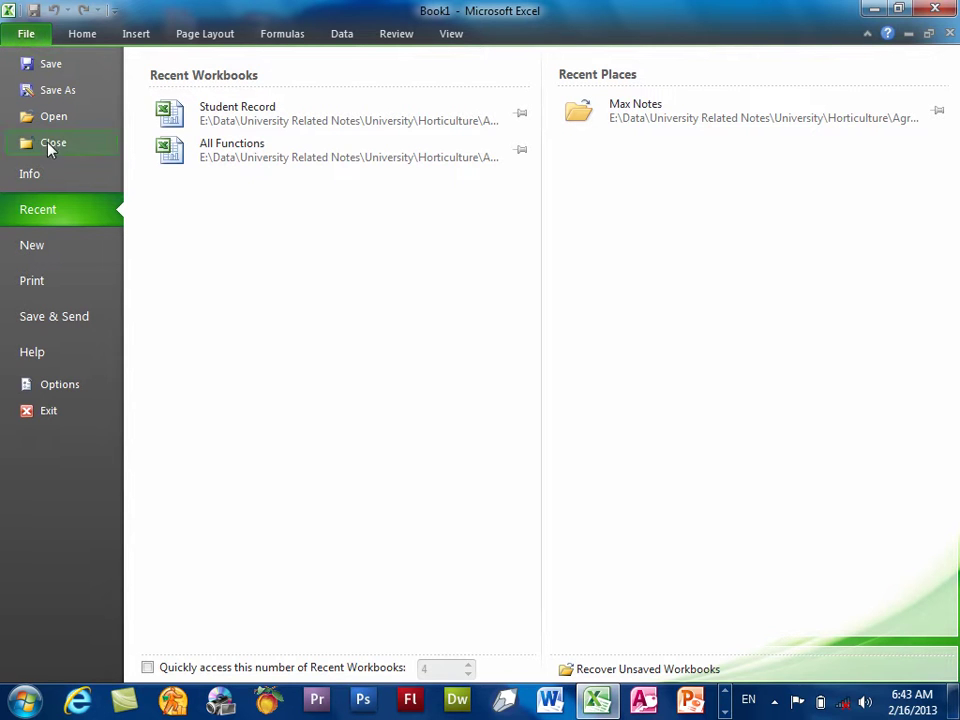
click(38, 34)
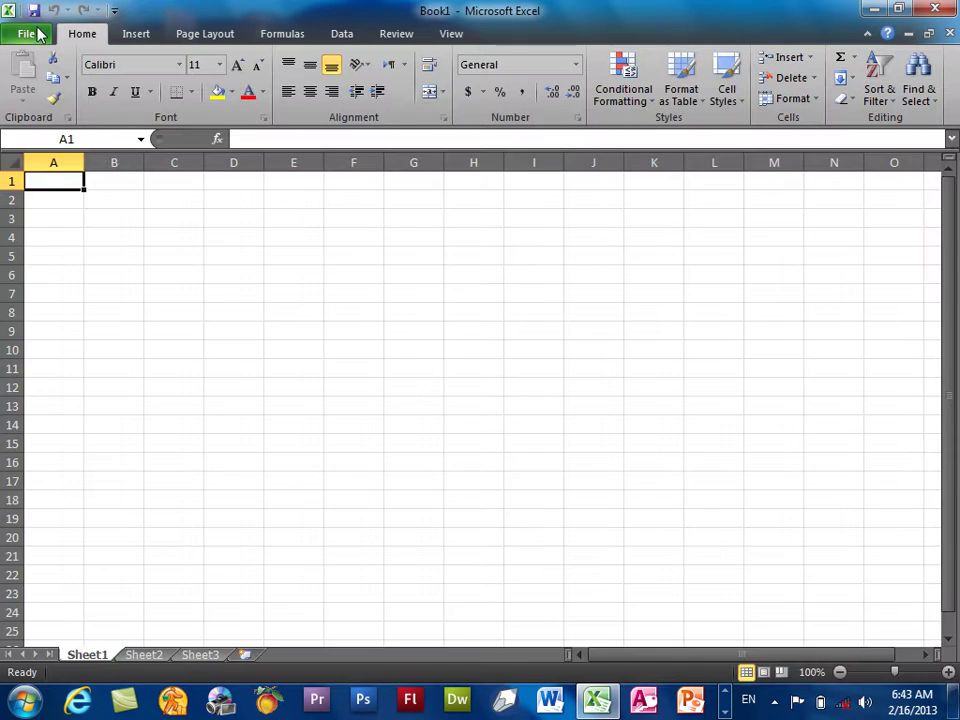
click(250, 259)
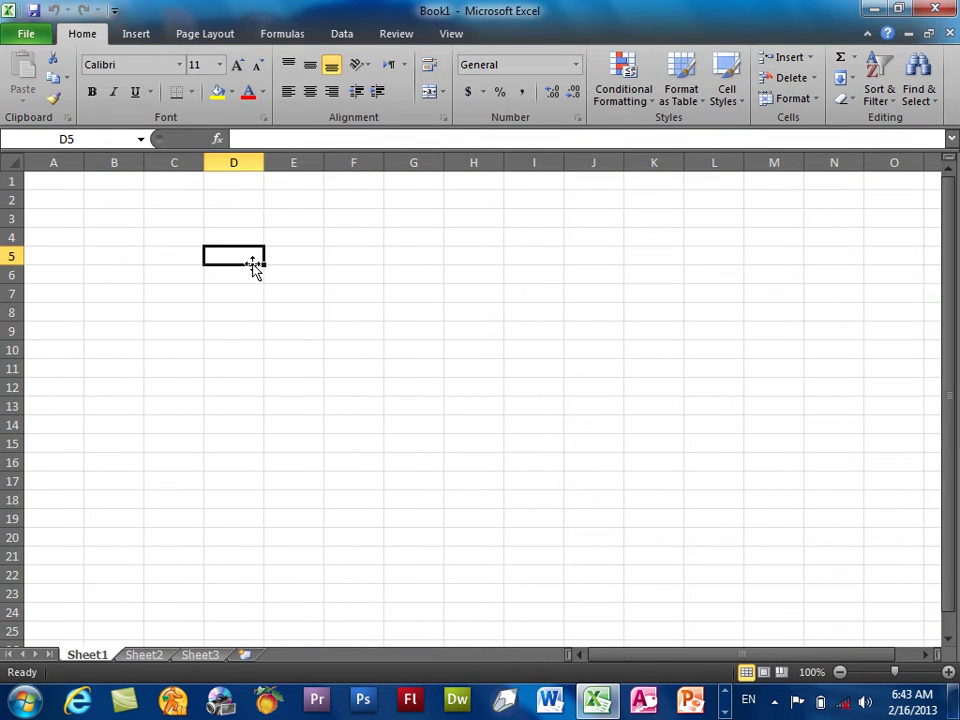
text(EmpN)
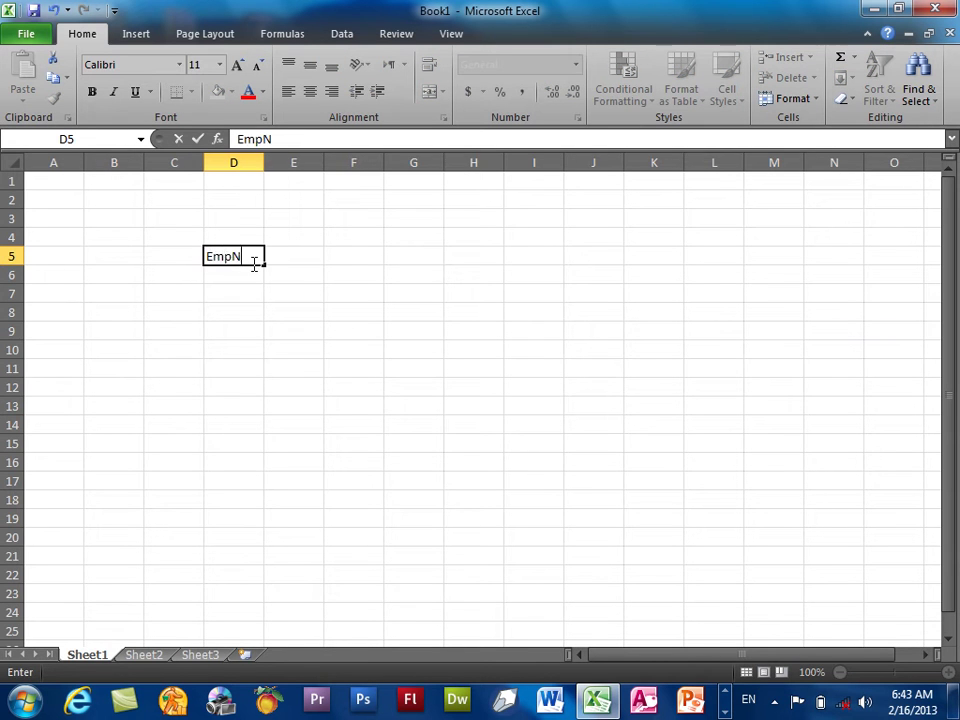
text(ame)
key(Tab)
text(Post)
key(Tab)
text(Salart)
key(BackSpace)
text(y)
key(Tab)
text(Overtime)
key(Tab)
text(NetSalary)
key(Return)
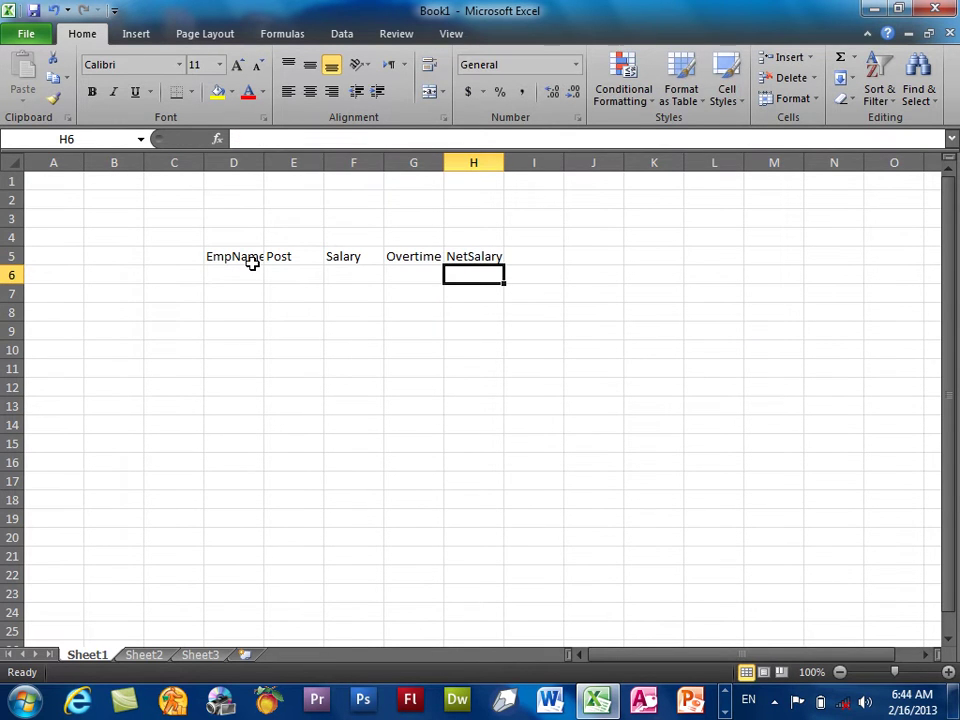
Enter three employee names in column D with posts Doctor, worker and former.
key(Left)
key(Left)
key(Left)
key(Left)
text(Islam)
key(Return)
text(Khan)
key(Return)
text(Jan)
key(Right)
key(Up)
key(Up)
key(Up)
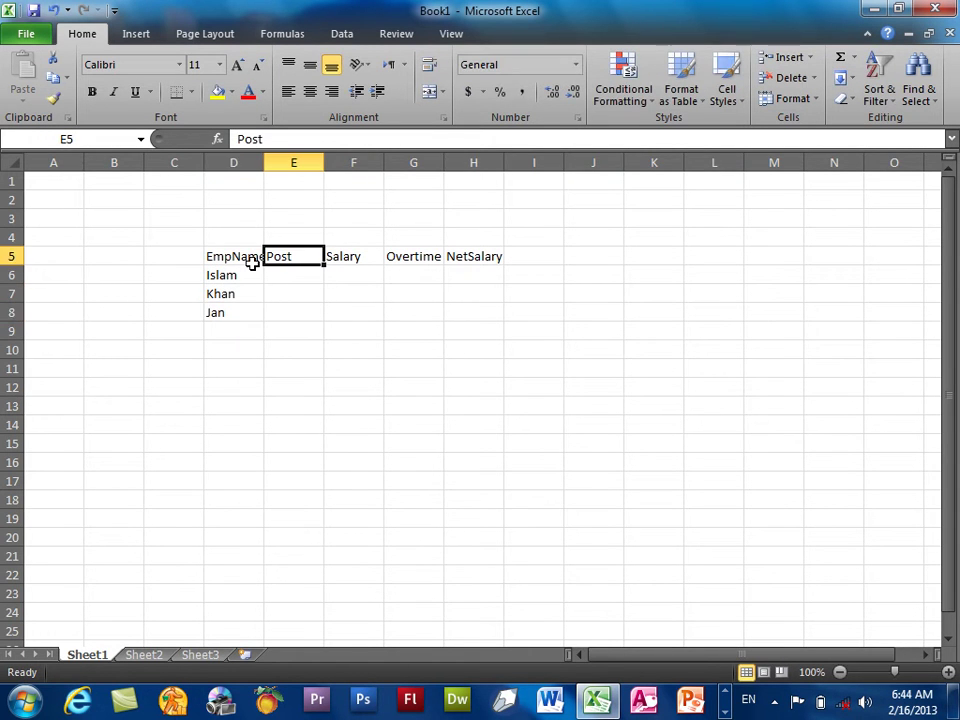
key(Down)
text(Doctor)
key(Return)
text(wor)
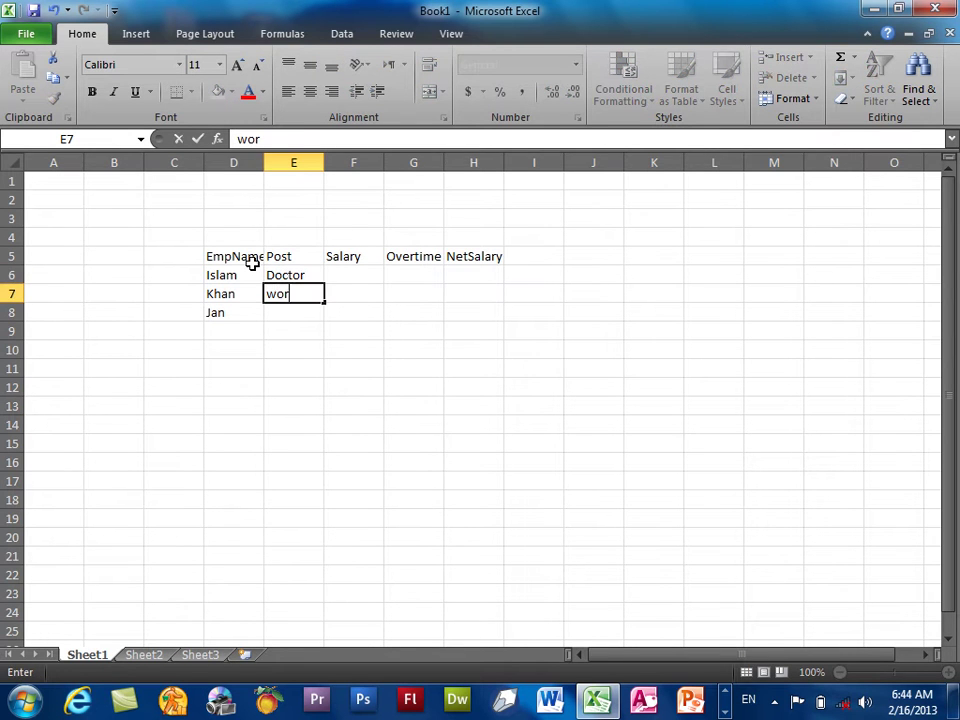
text(ker)
key(Return)
text(former)
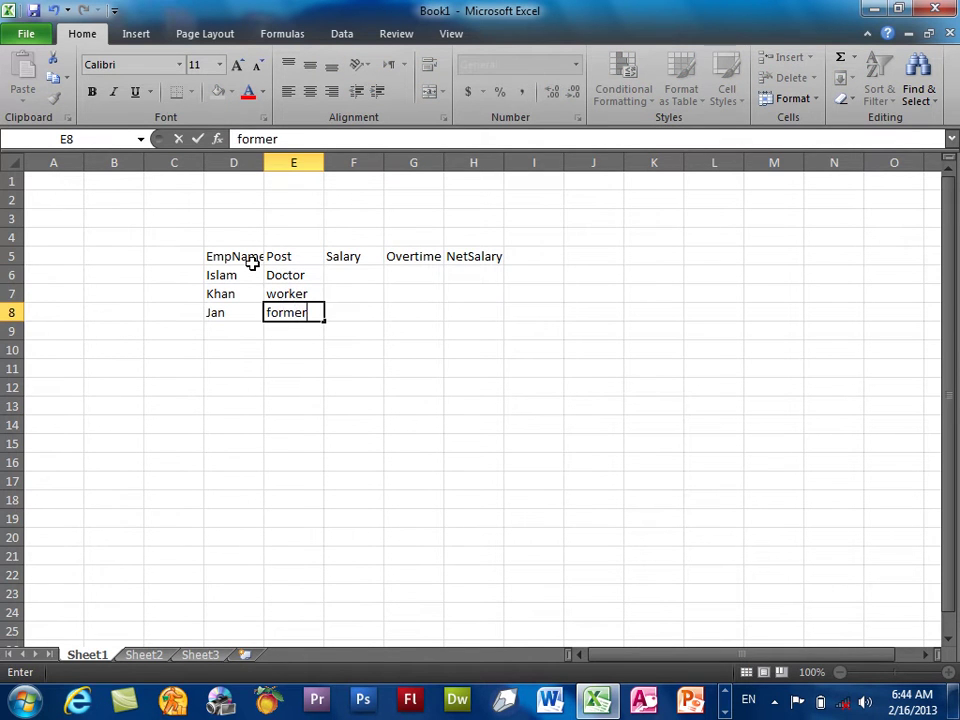
key(Right)
Enter salaries 1000, 2000, 3000 and overtime 100, 200, 300.
key(Up)
key(Up)
text(10000)
key(BackSpace)
key(Return)
text(2000)
key(Return)
text(30000)
key(BackSpace)
key(End)
key(BackSpace)
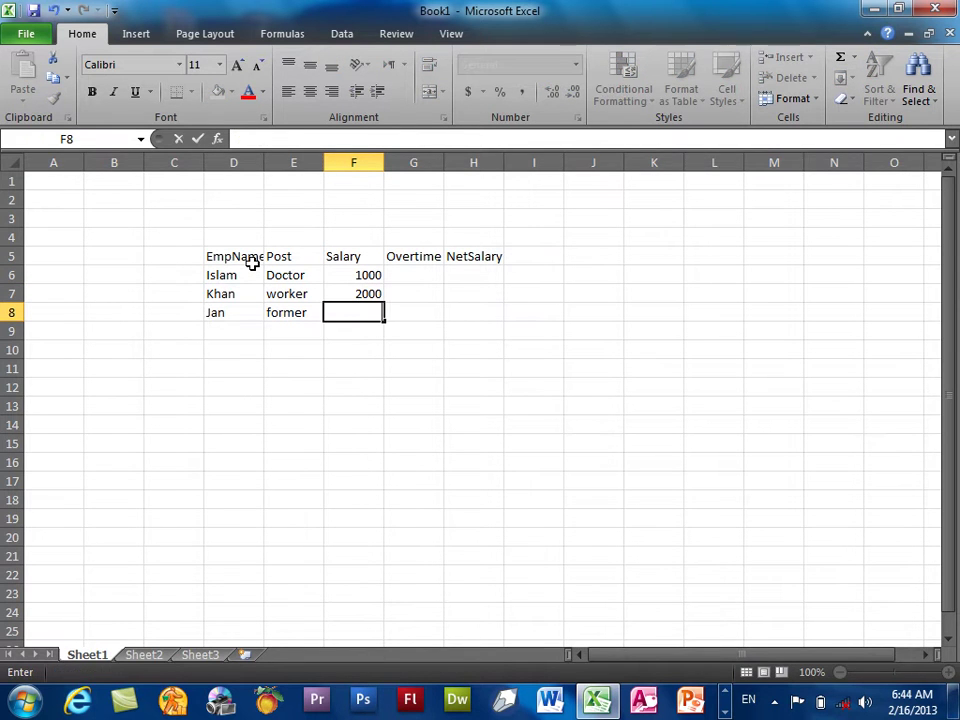
text(3000)
key(Return)
key(Right)
key(Up)
key(Up)
key(Up)
text(100)
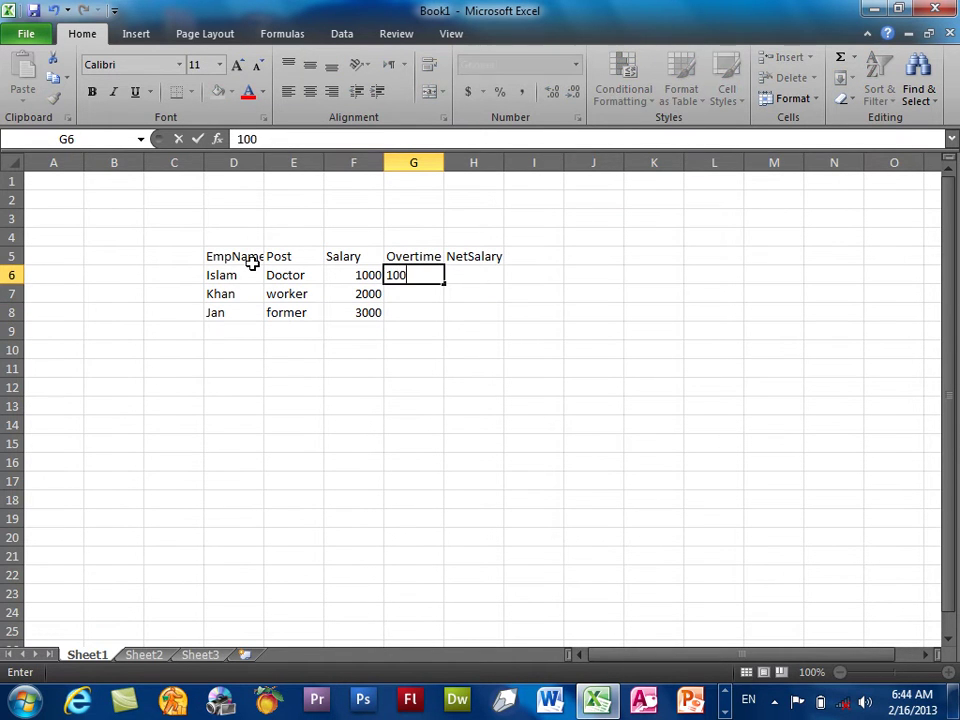
key(Return)
text(200)
key(Return)
text(300)
key(Return)
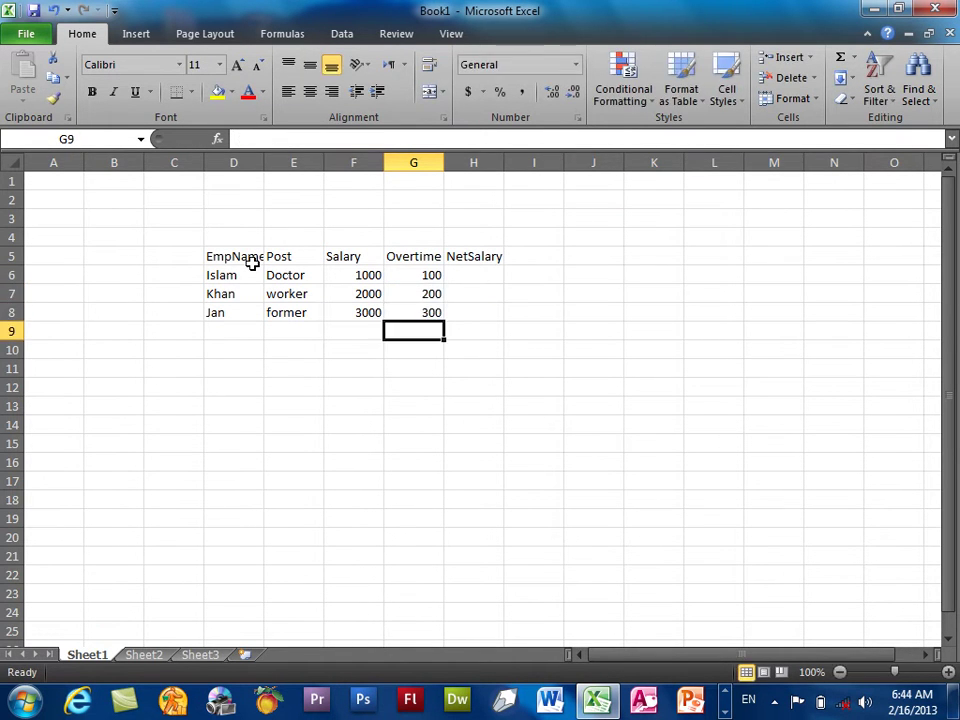
Enter =F6+G6 in H6 and fill it down to H8, giving 1100, 2200, 3300.
key(Up)
key(Right)
key(Up)
key(Up)
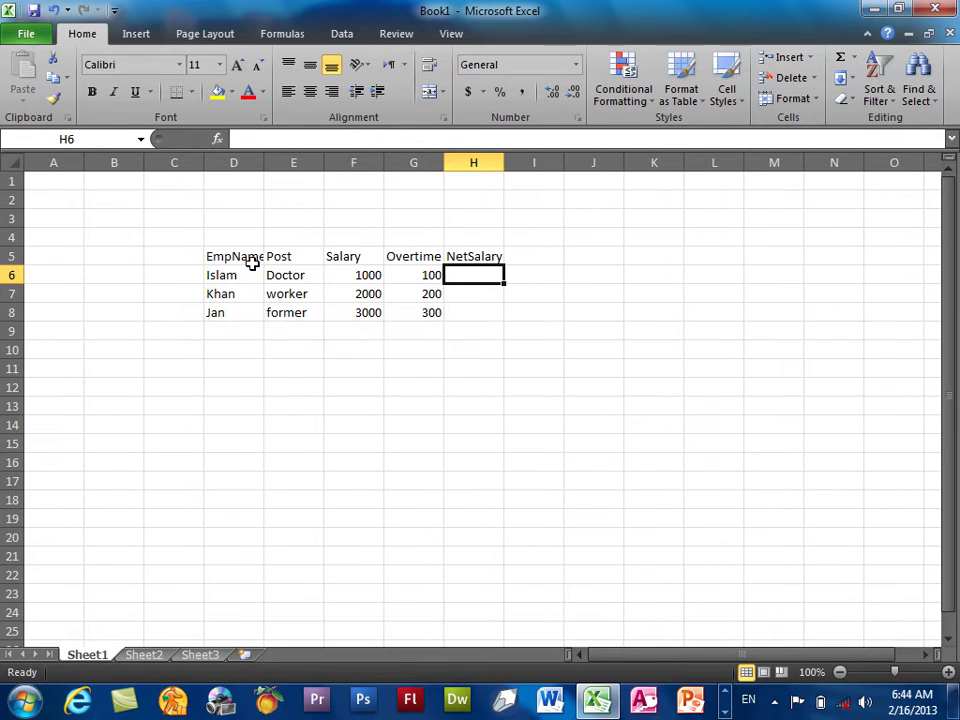
text(=)
click(346, 276)
text(+)
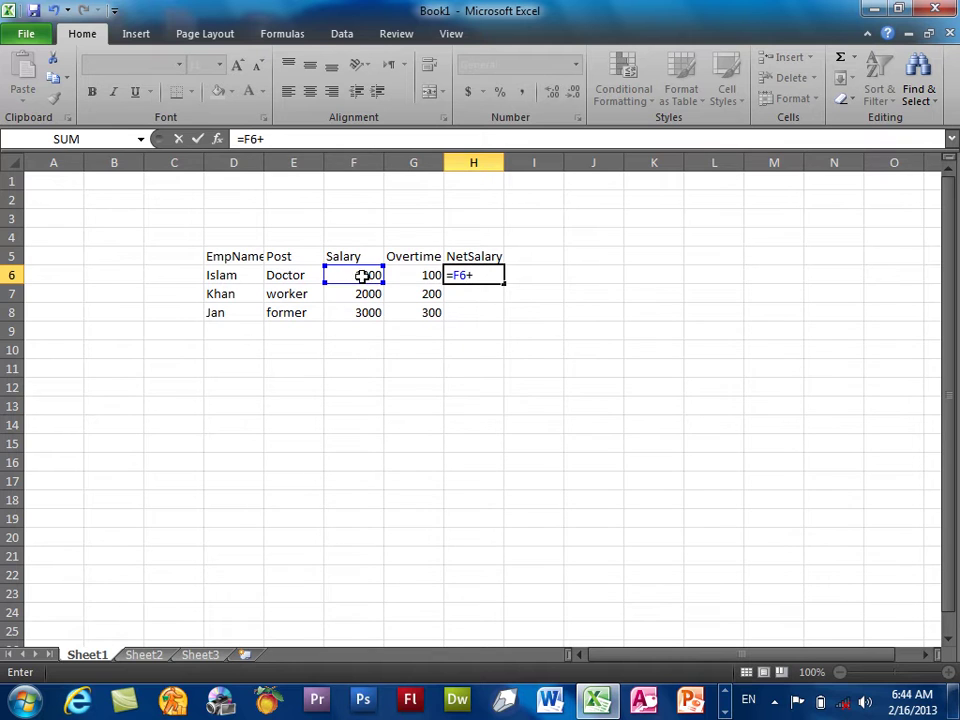
click(432, 276)
key(Return)
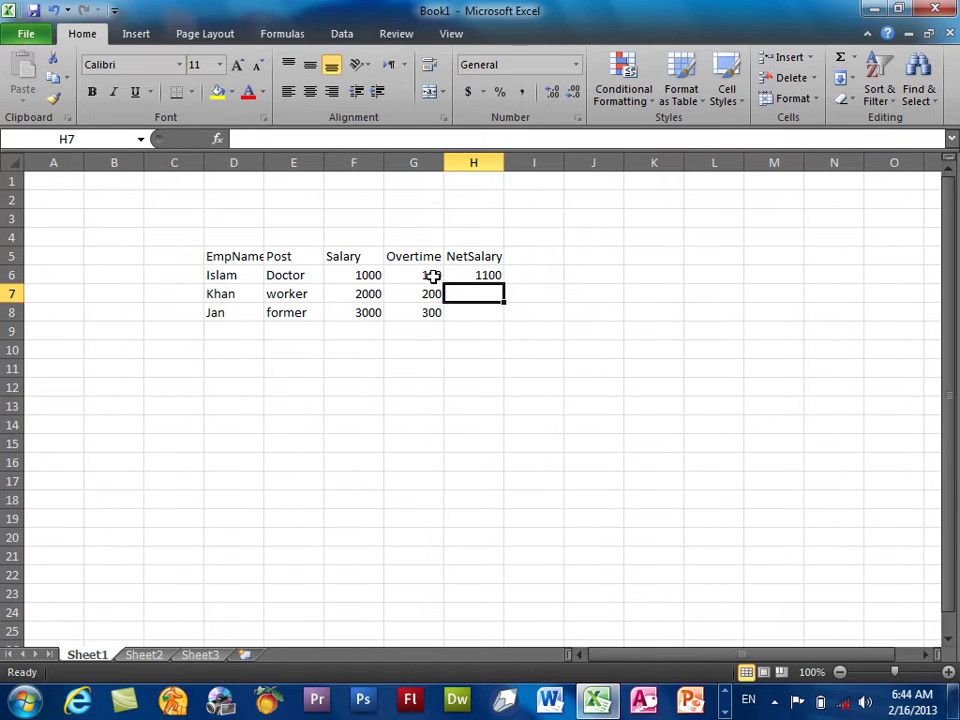
drag(470, 276, 488, 313)
key(ctrl+d)
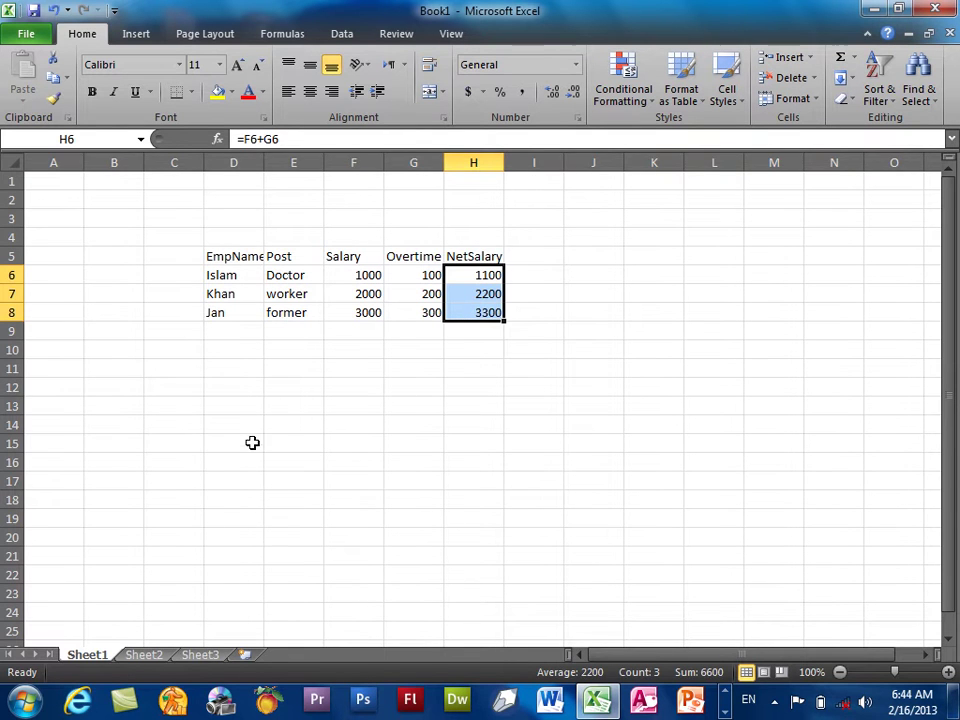
Save the workbook on the Desktop under the file name 'Employess list'.
click(24, 29)
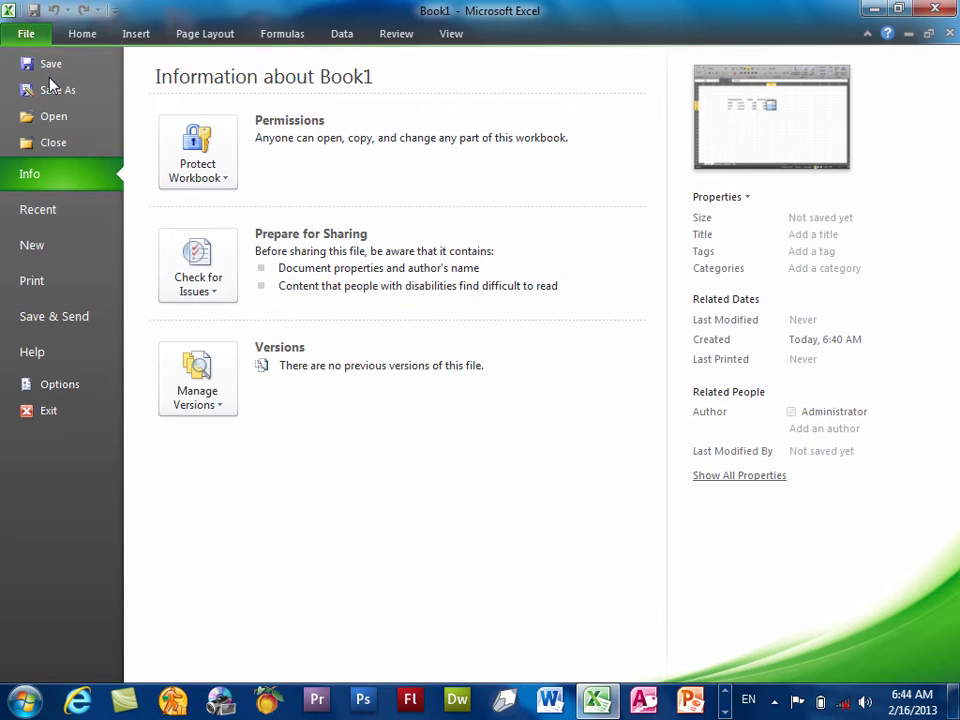
click(48, 63)
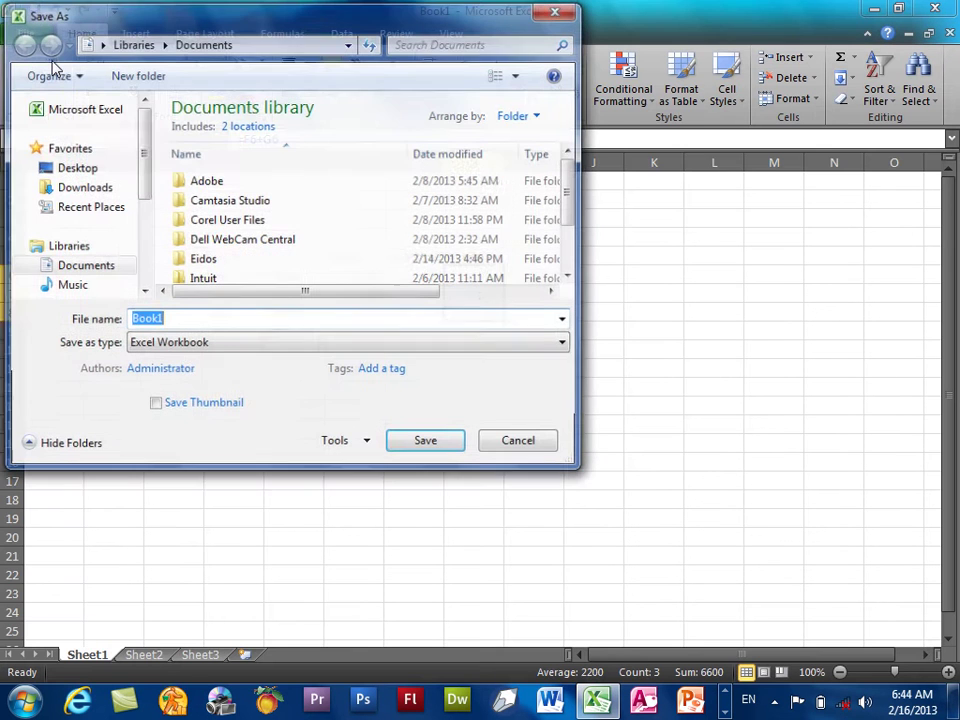
click(82, 167)
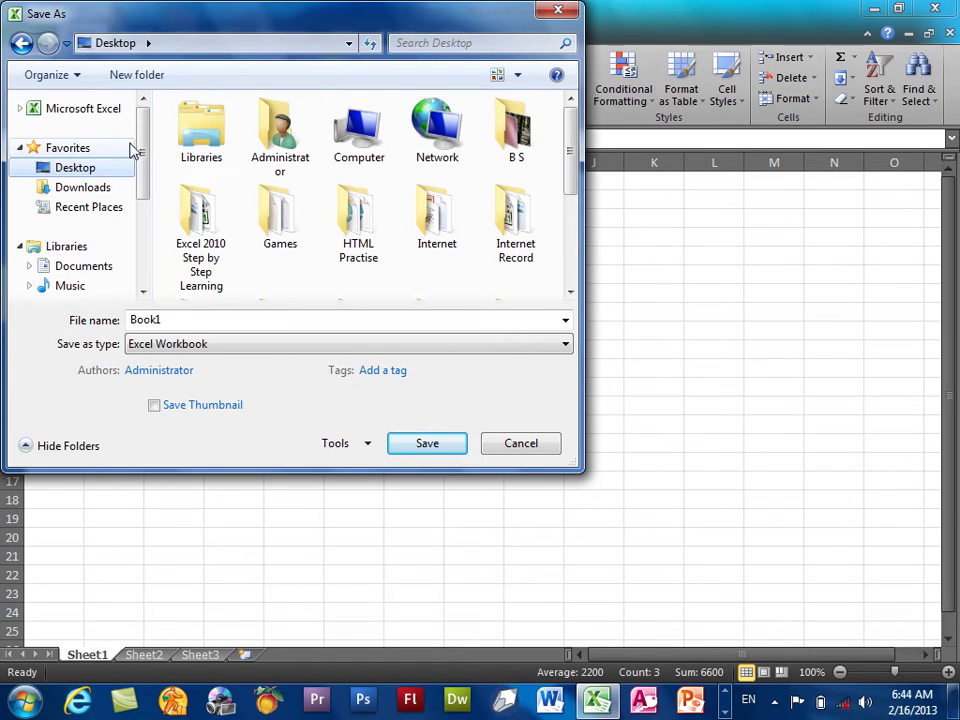
mouse_move(143, 143)
mouse_down()
mouse_move(150, 208)
mouse_move(146, 122)
mouse_move(145, 222)
mouse_move(124, 96)
mouse_move(128, 150)
mouse_move(128, 107)
mouse_move(112, 218)
mouse_move(111, 189)
mouse_move(100, 229)
mouse_move(98, 143)
mouse_move(100, 163)
mouse_up()
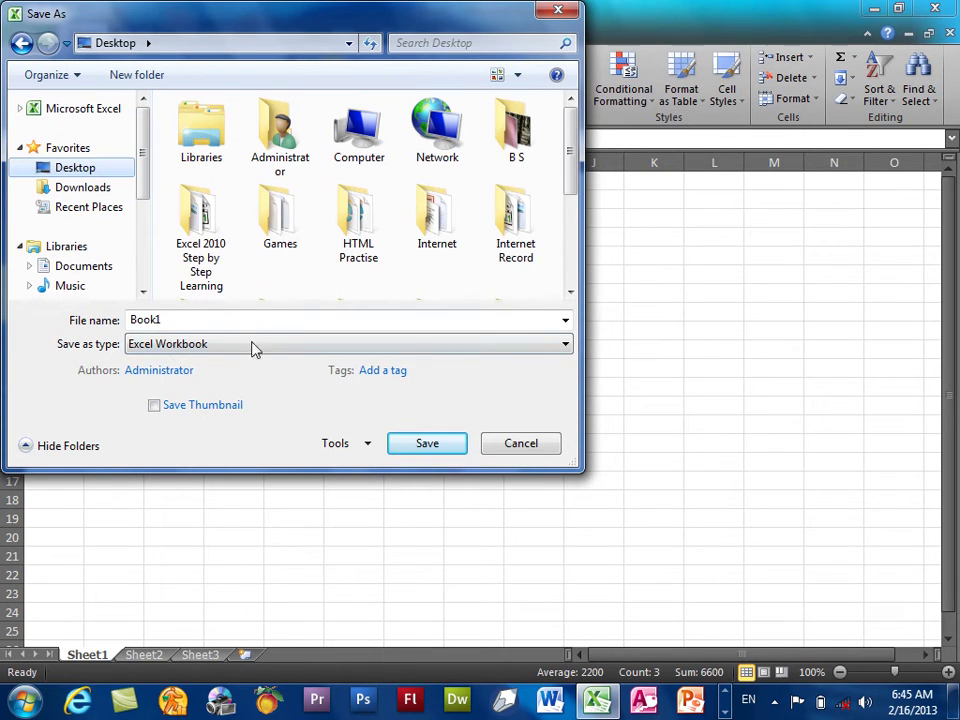
double_click(228, 322)
text(Employess list)
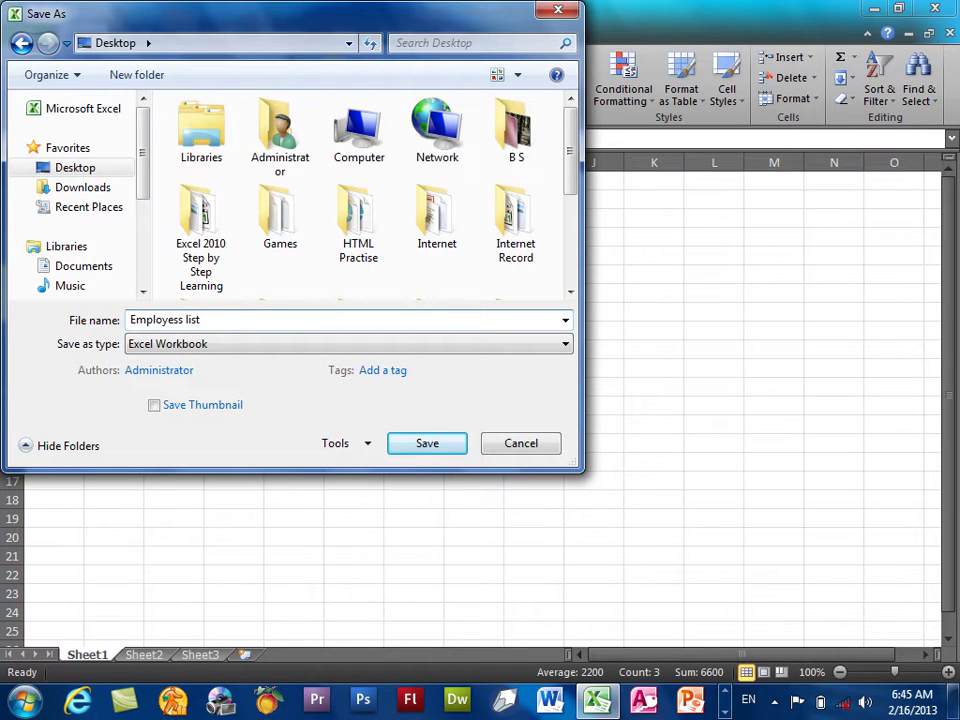
click(453, 436)
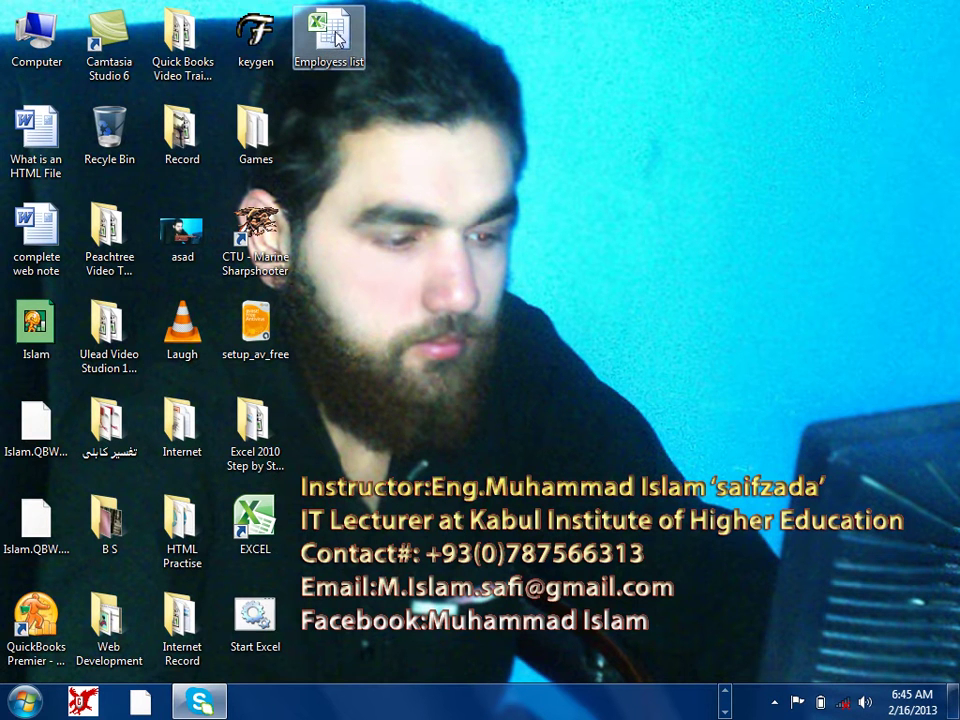
Open Employess list from the desktop and view its Info page in Excel.
double_click(337, 38)
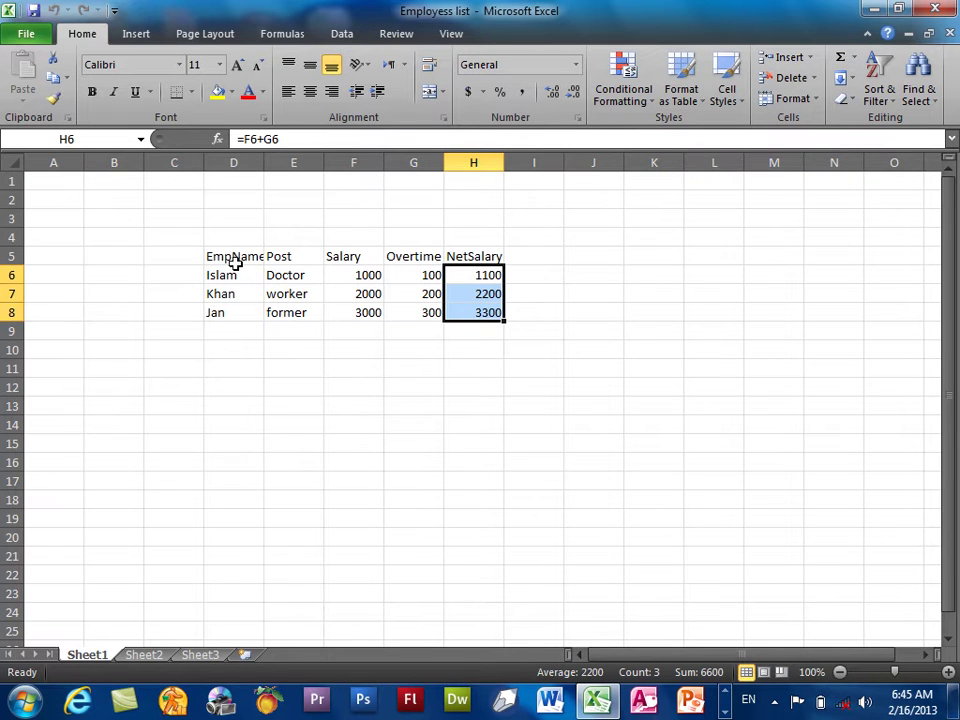
click(22, 33)
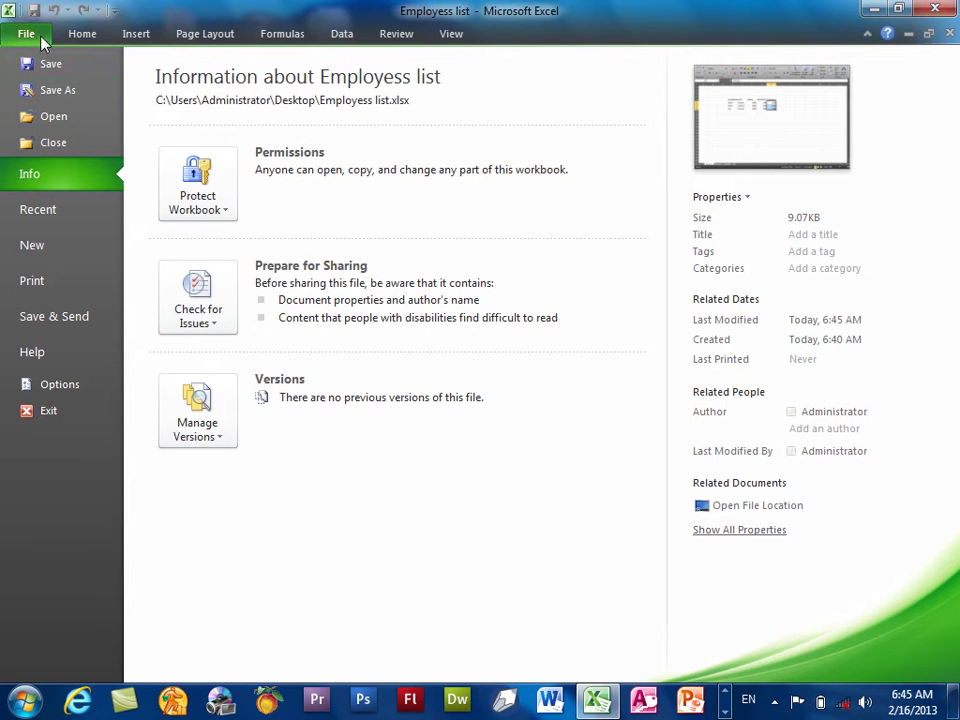
Close Employess list, start a new workbook, and fill every cell of C4:K13 with 'asad'.
click(54, 143)
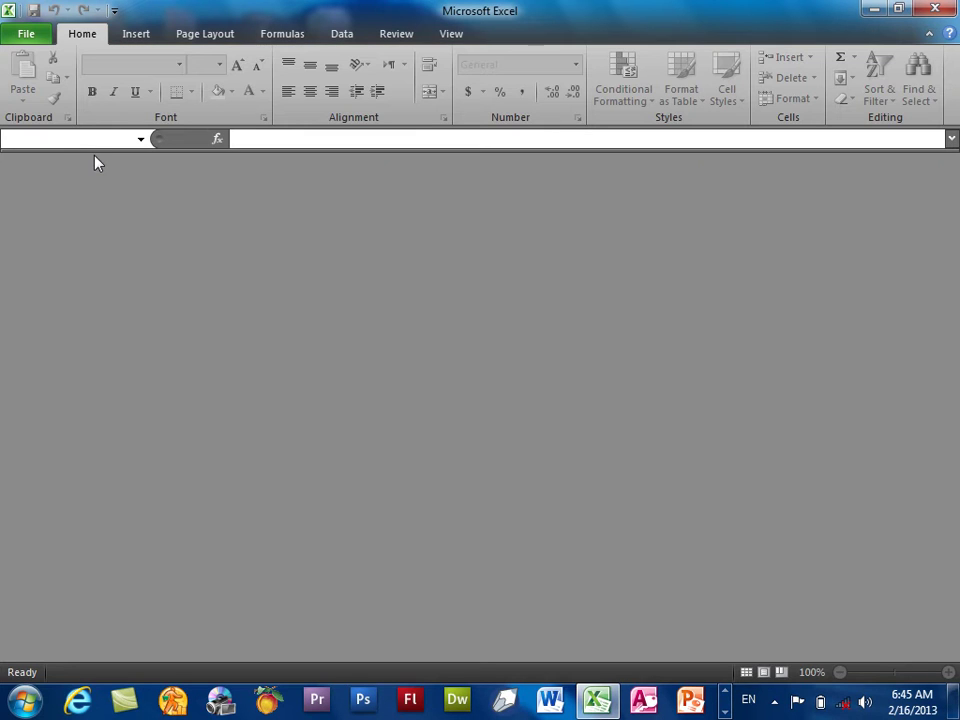
key(ctrl+n)
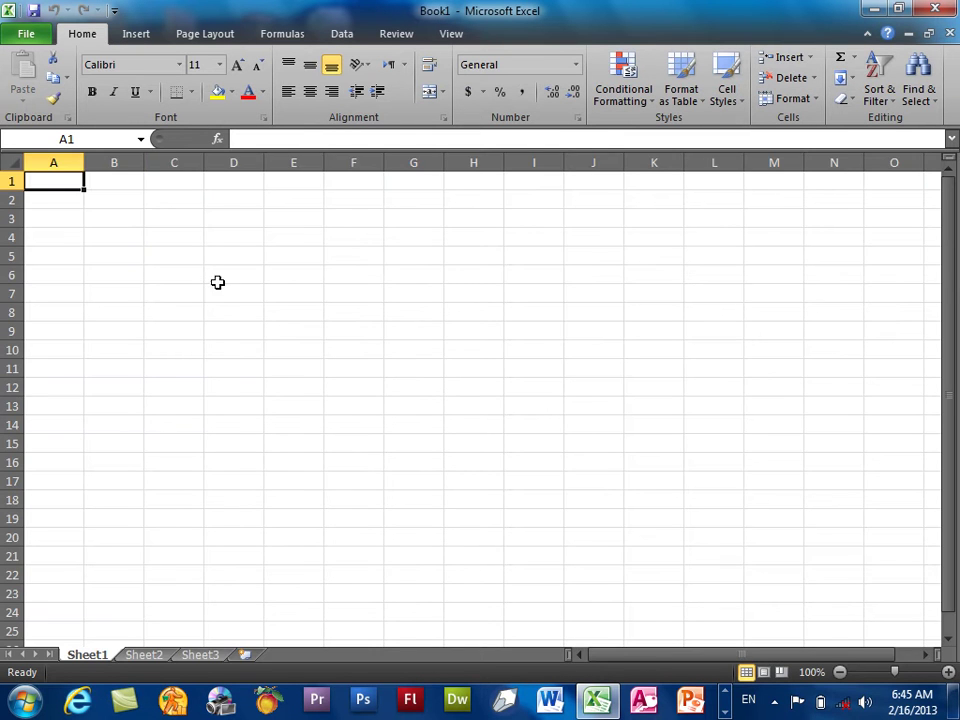
drag(193, 238, 642, 418)
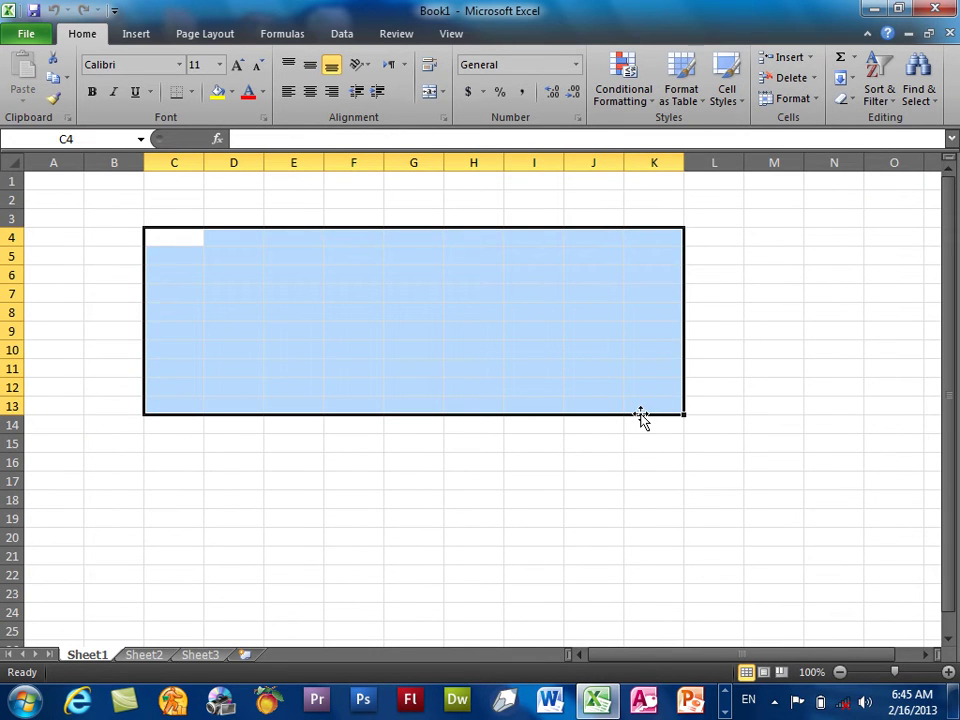
text(asad)
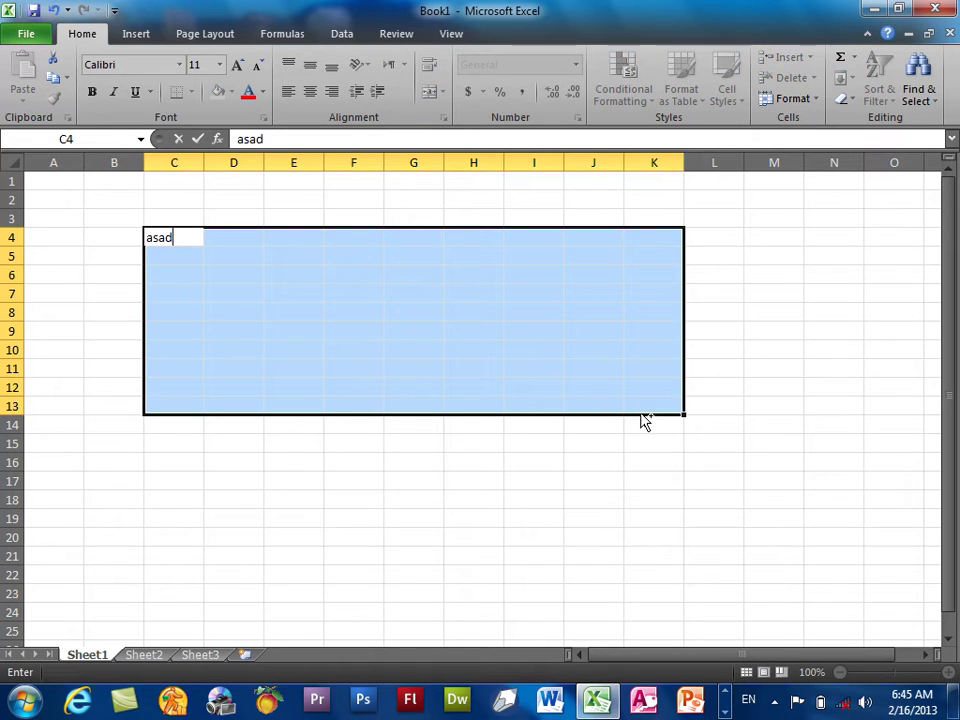
key(ctrl+Return)
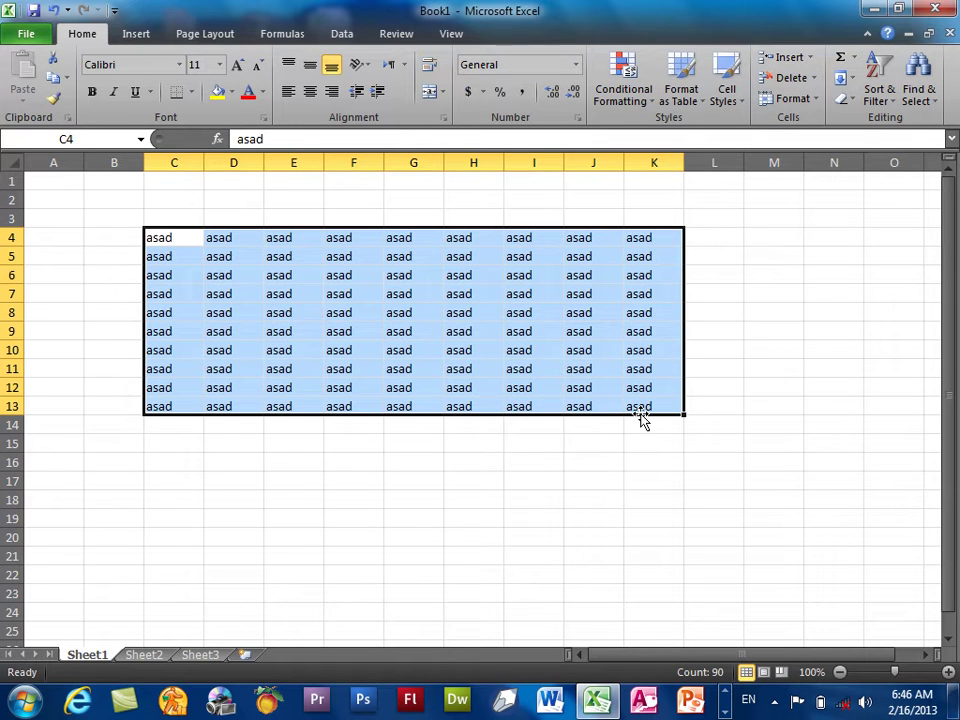
Name the Desktop copy 'asada' and bring up General Options for file passwords.
click(26, 34)
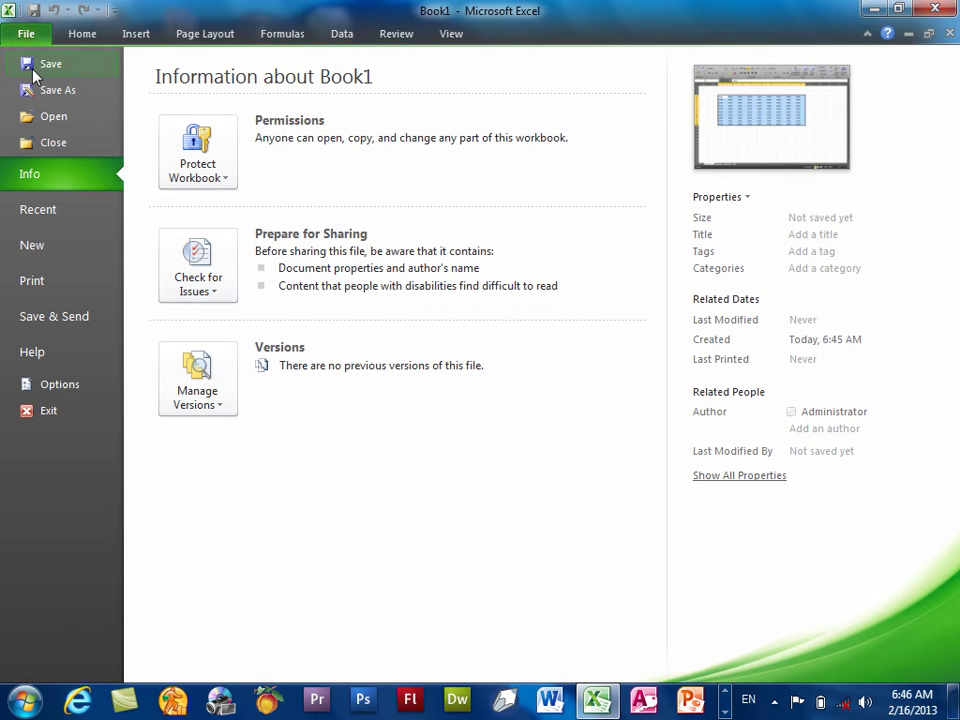
click(33, 68)
click(75, 168)
double_click(180, 320)
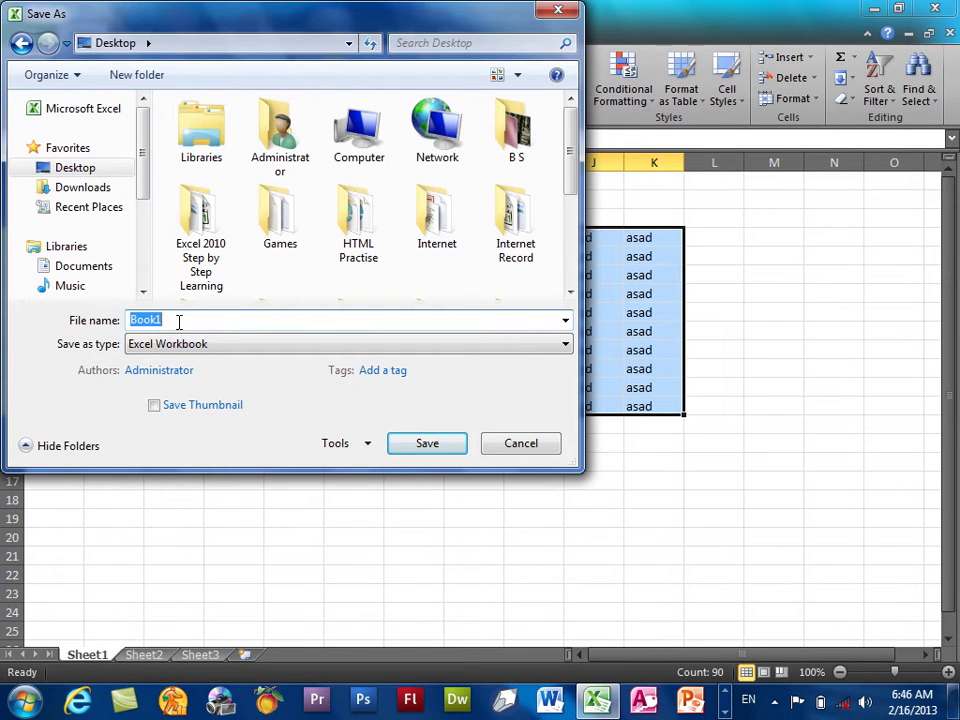
text(asad)
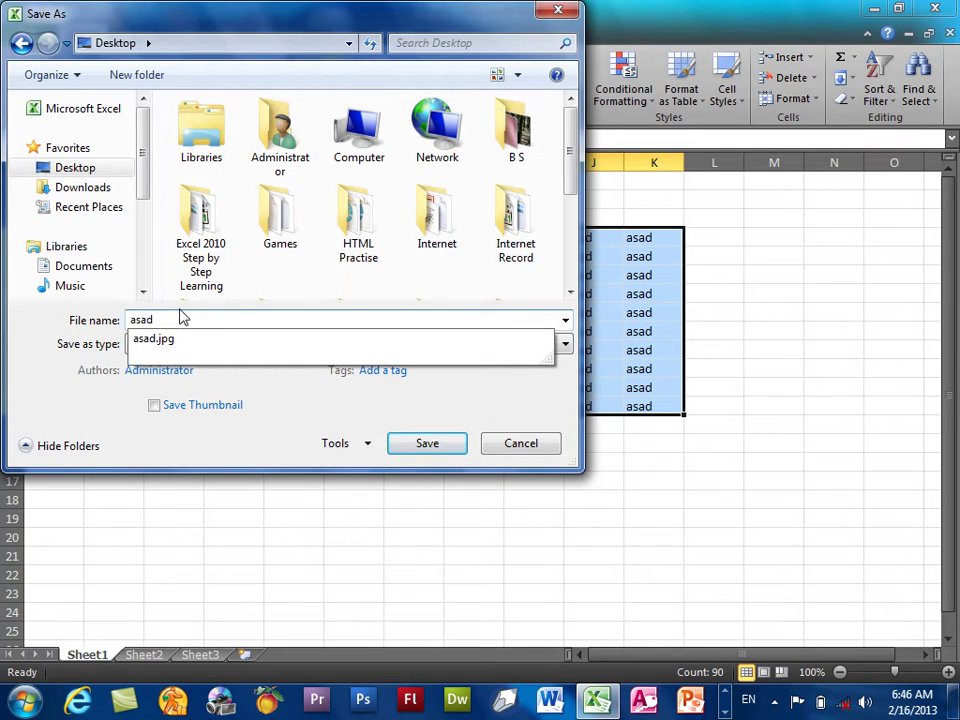
text(a)
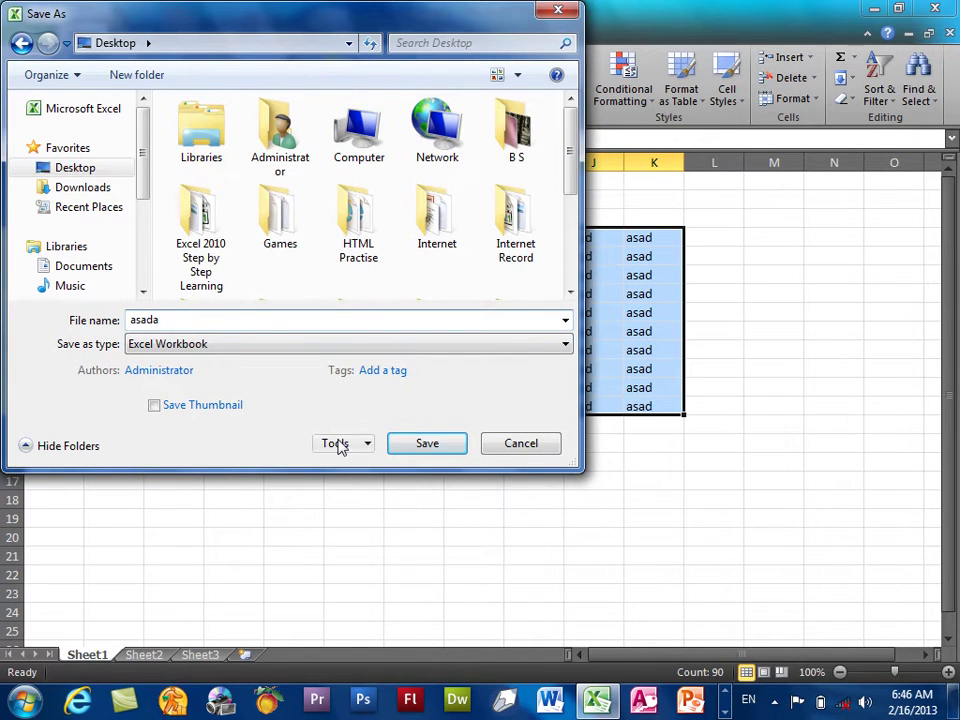
click(338, 446)
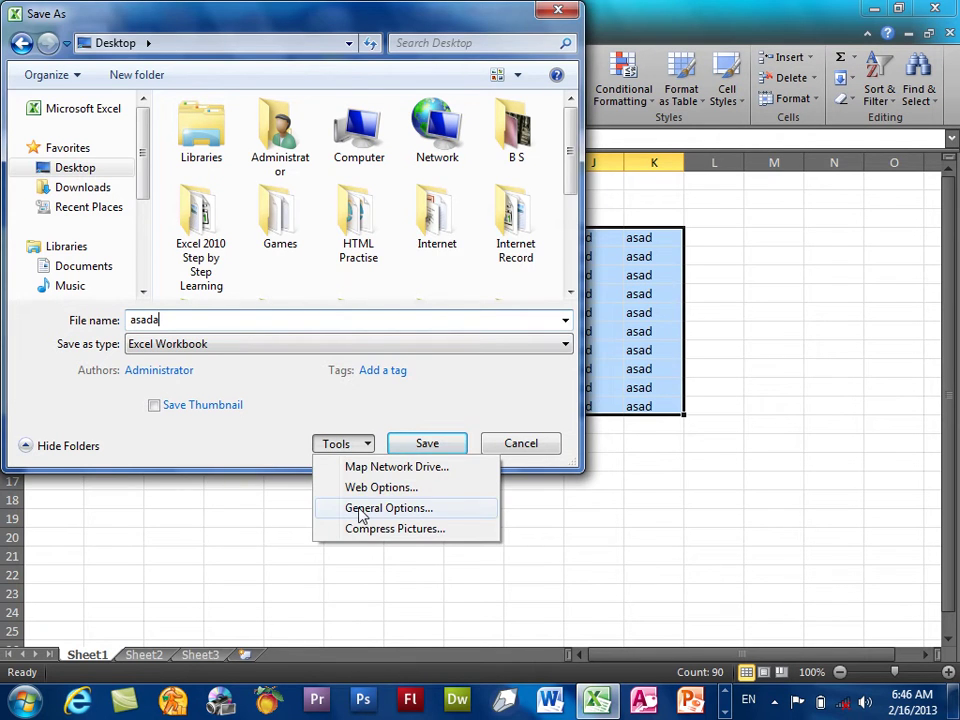
click(361, 510)
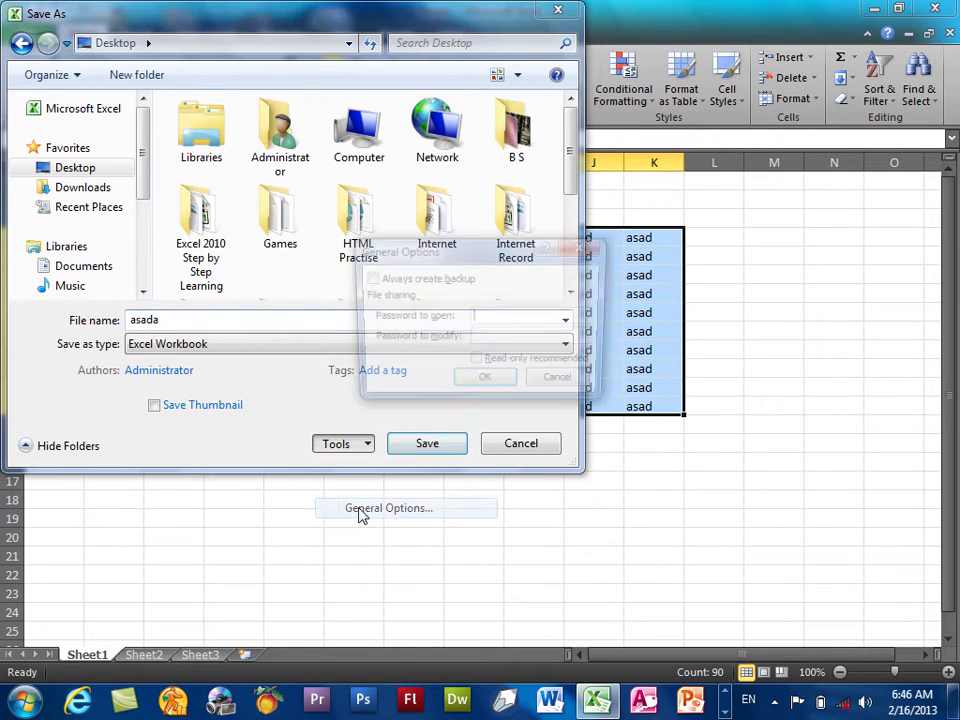
Set and confirm an opening password and a modify password, then save asada.
double_click(476, 316)
double_click(476, 338)
mouse_move(516, 247)
mouse_down()
mouse_move(710, 180)
mouse_move(554, 142)
mouse_up()
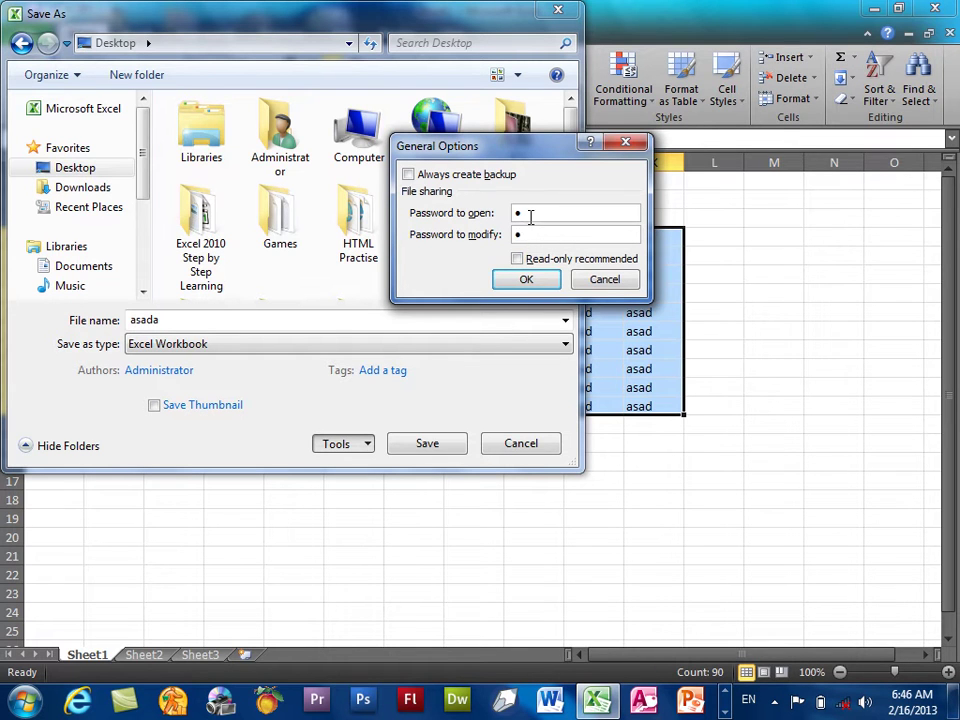
click(525, 283)
text(a)
key(Return)
text(a)
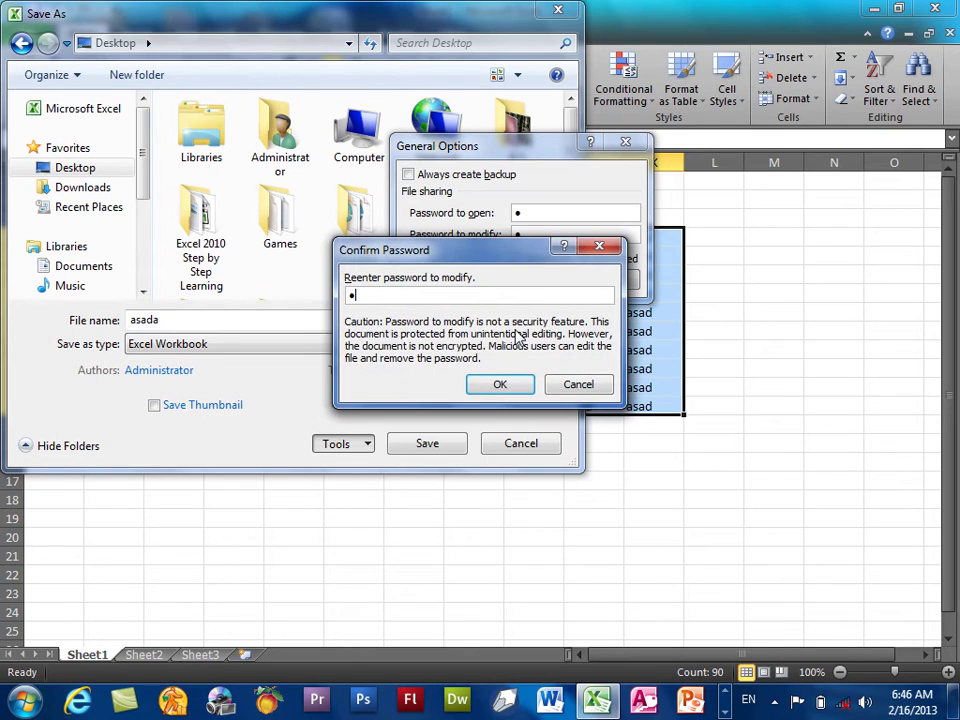
key(Return)
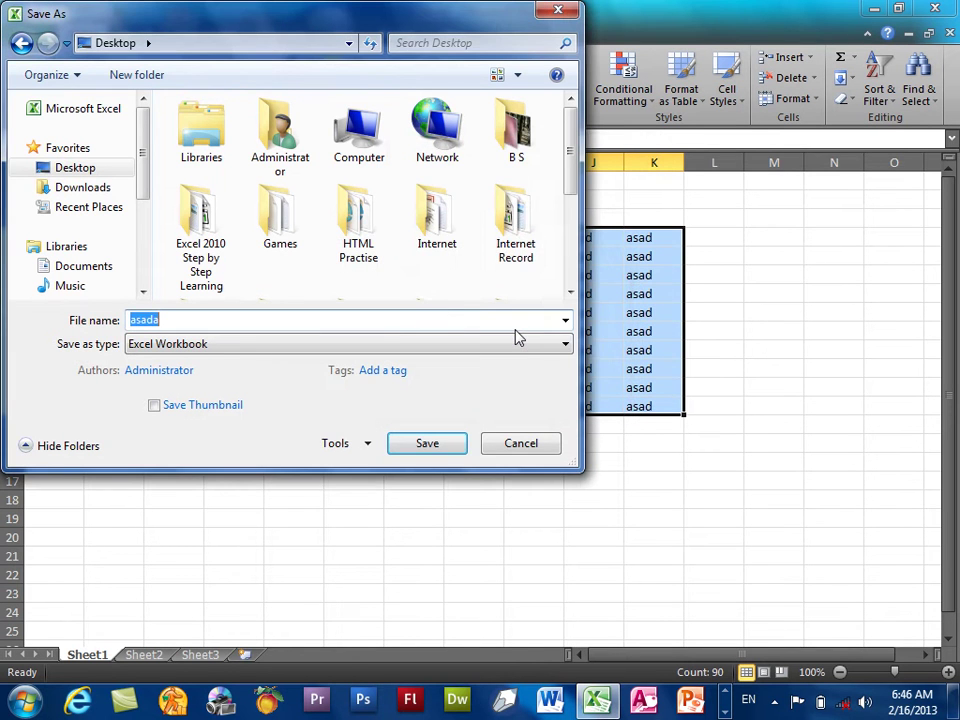
click(445, 442)
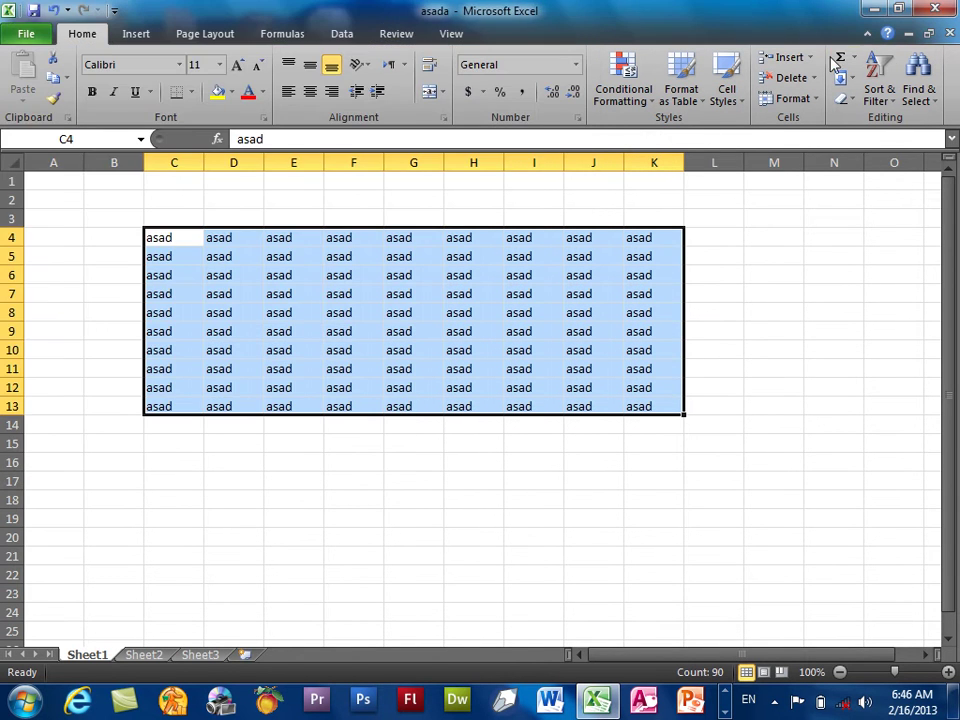
Close Excel, reopen asada by entering both passwords, then close it.
click(935, 9)
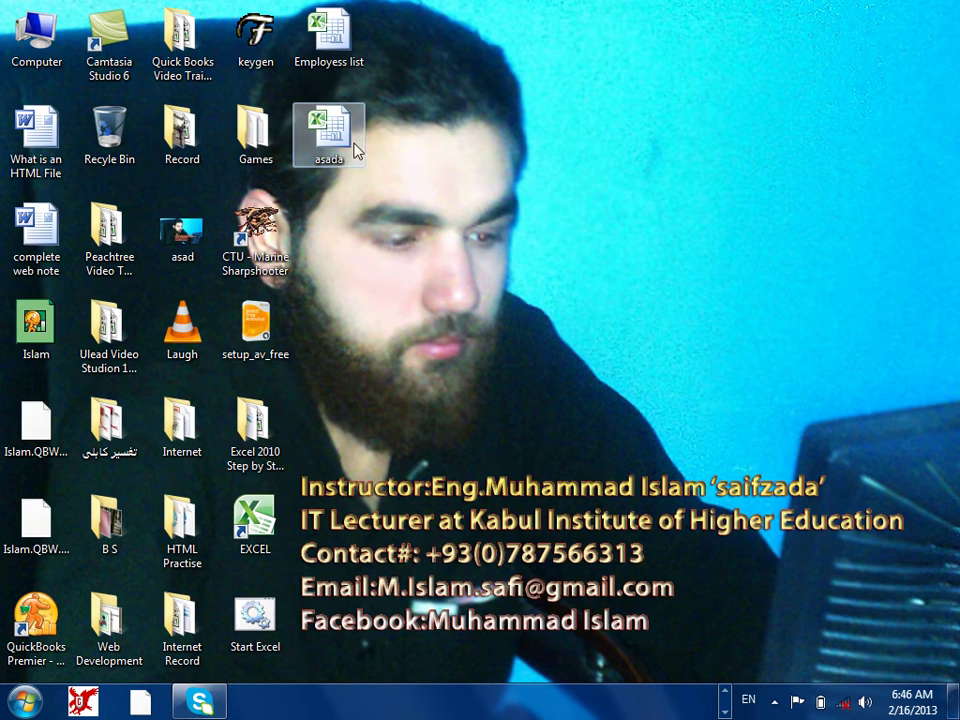
double_click(350, 147)
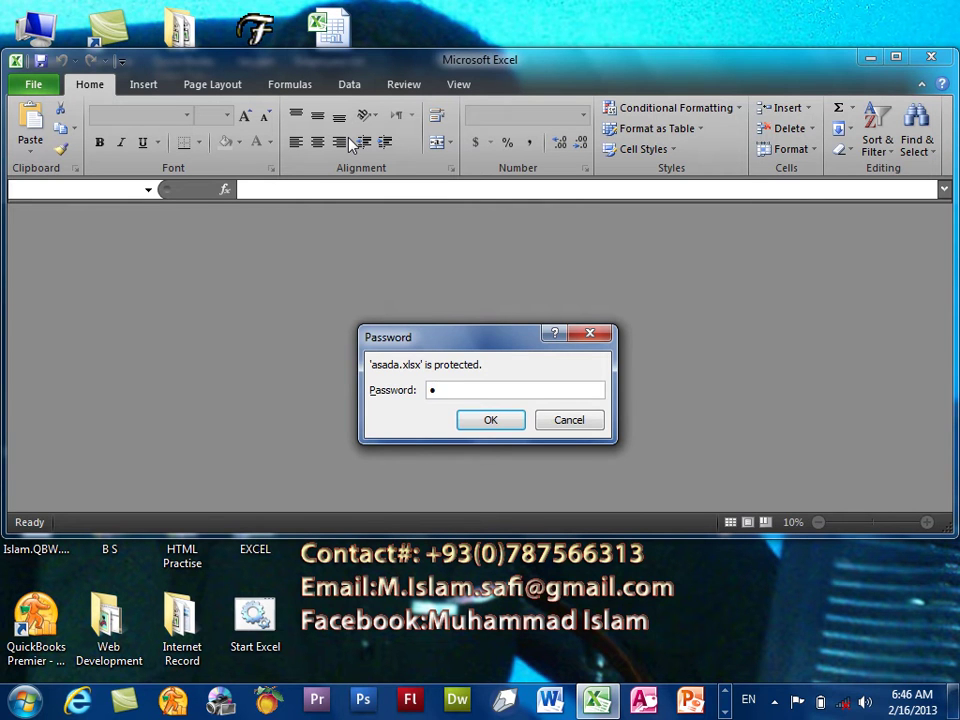
key(Return)
text(1)
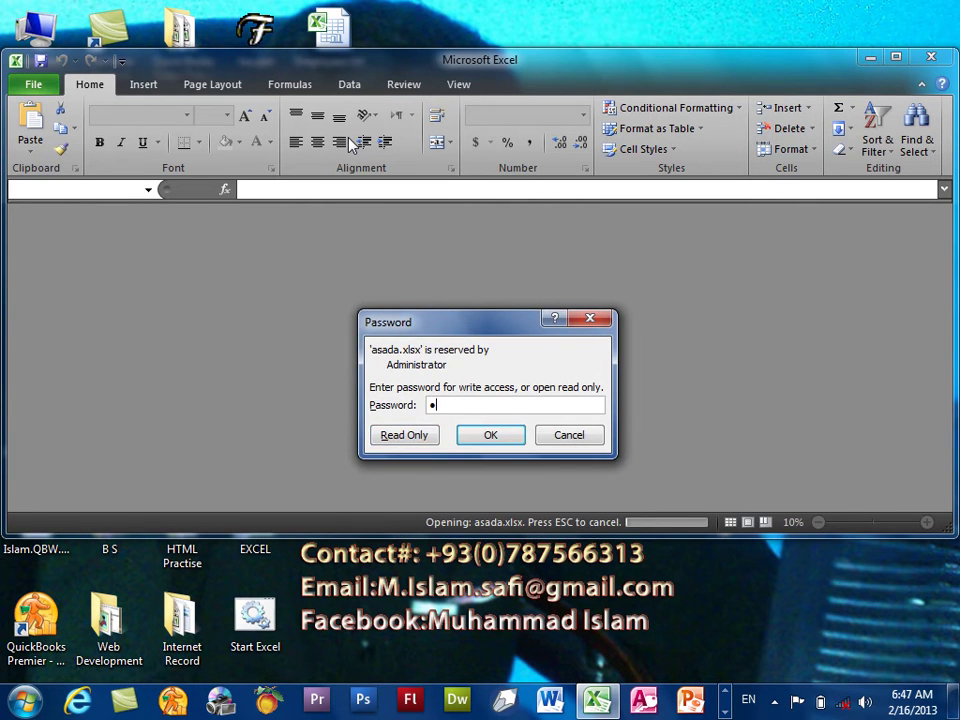
key(Return)
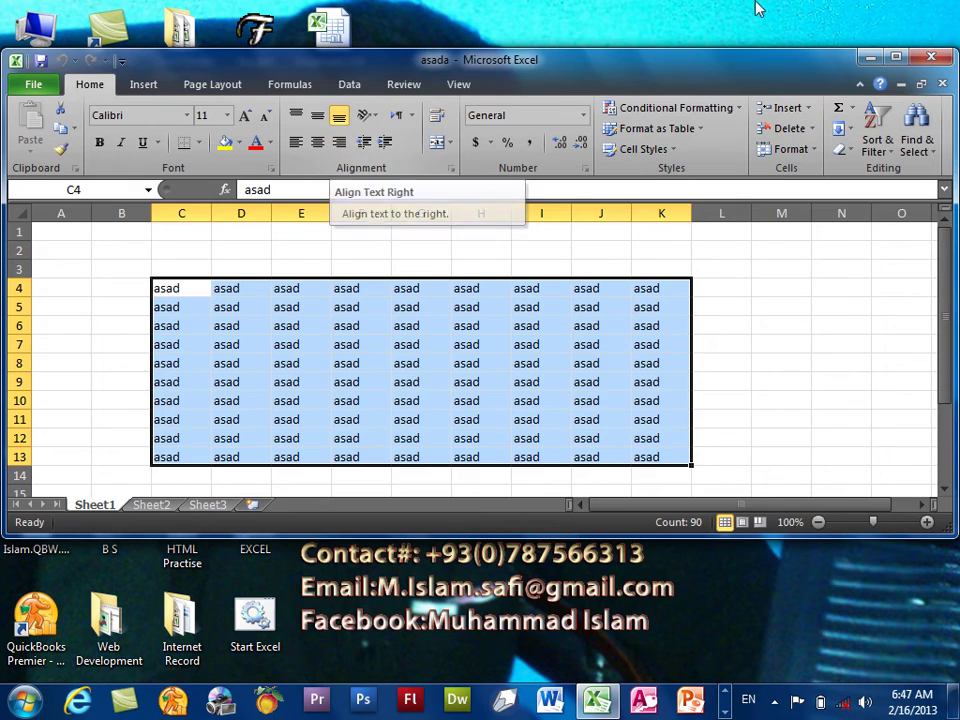
click(926, 63)
Open Employess list from the desktop, maximize it, and show its Info page.
double_click(330, 35)
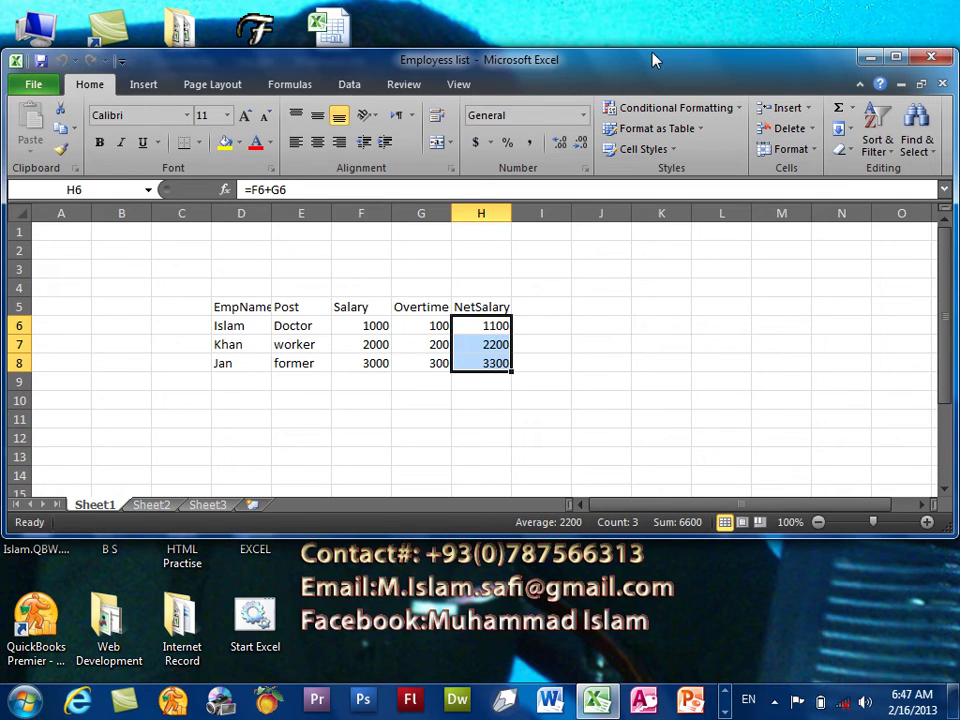
double_click(489, 55)
click(27, 36)
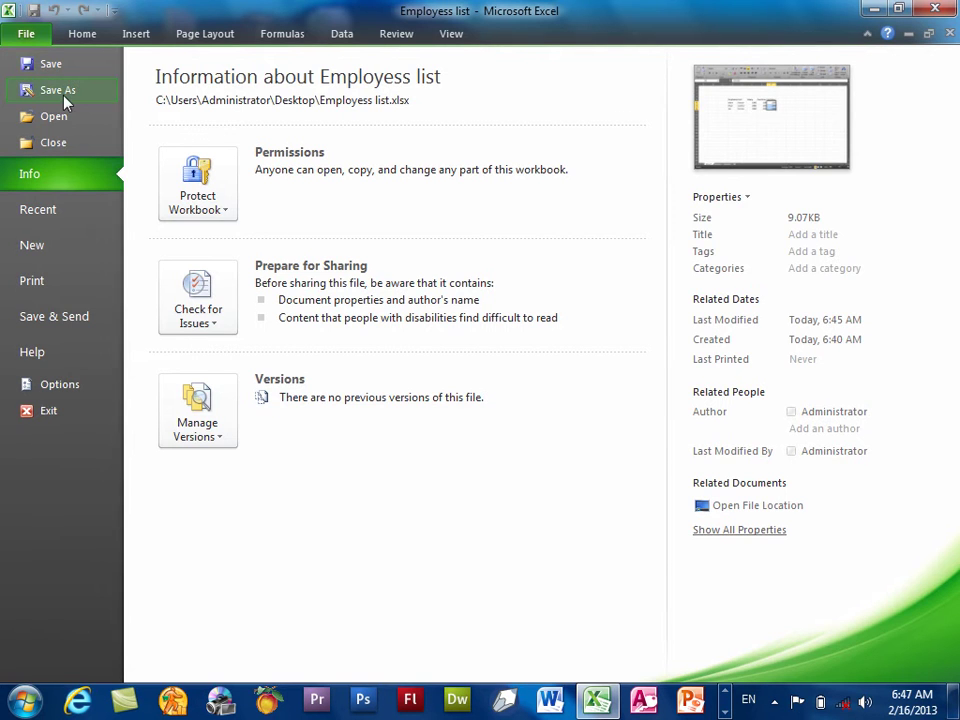
In Save As General Options, enter an opening password and a modify password.
click(69, 90)
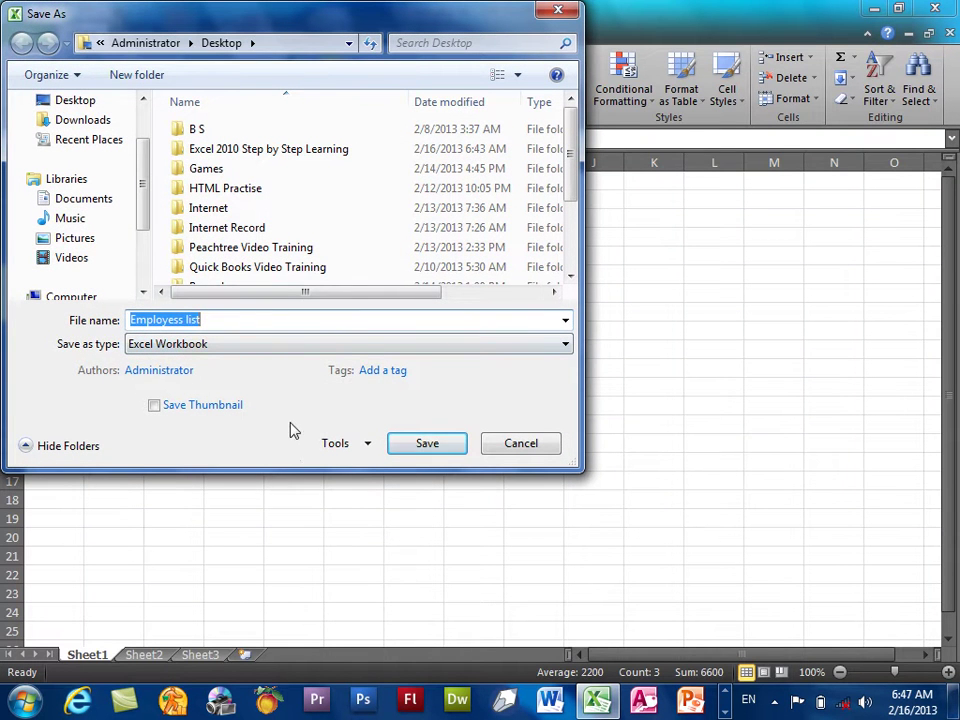
click(335, 443)
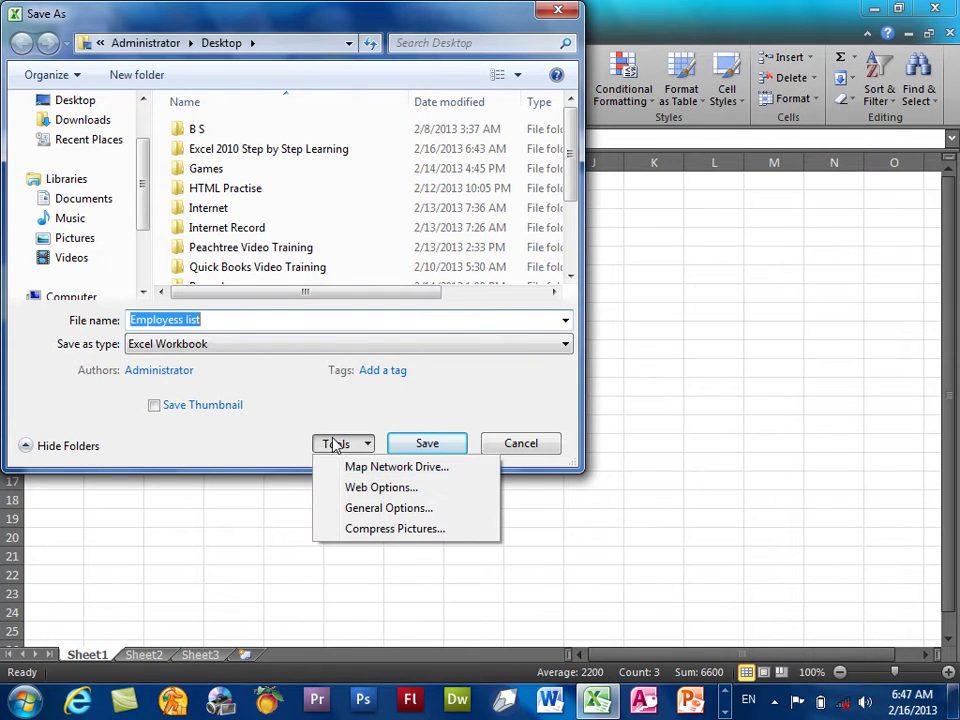
click(369, 509)
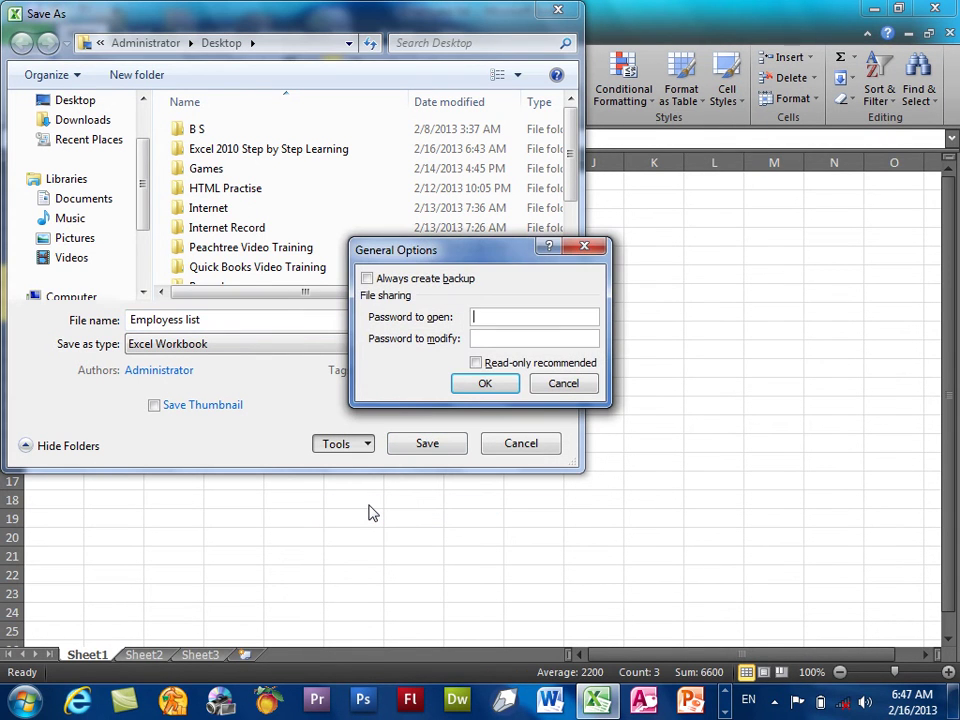
key(Return)
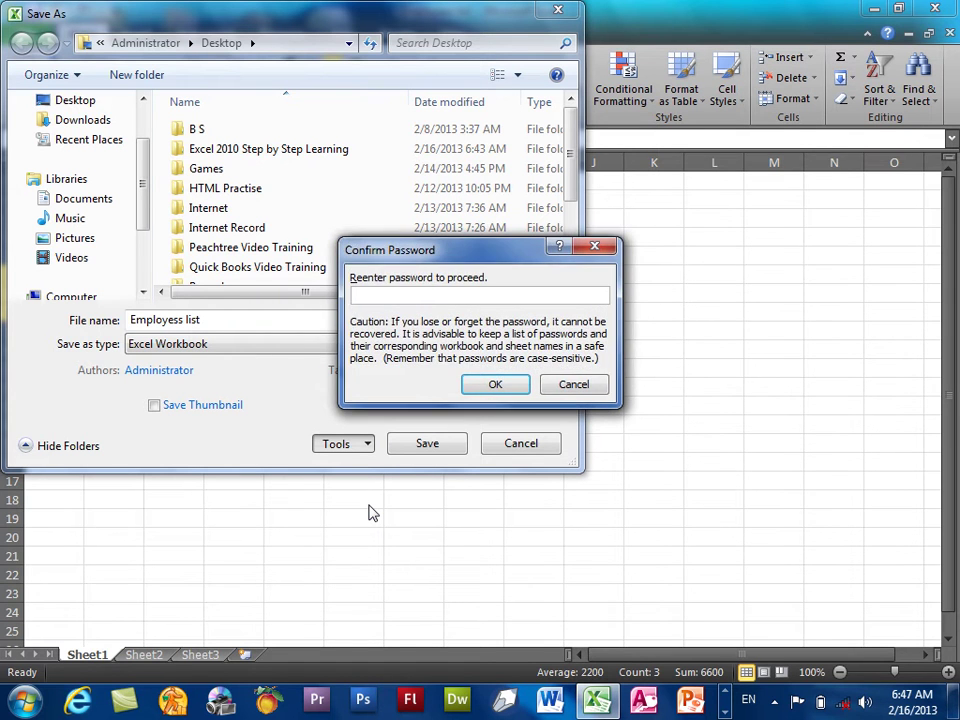
key(Escape)
key(Tab)
key(Return)
Re-enter both passwords to confirm, then save and replace the existing Employess list.
key(Return)
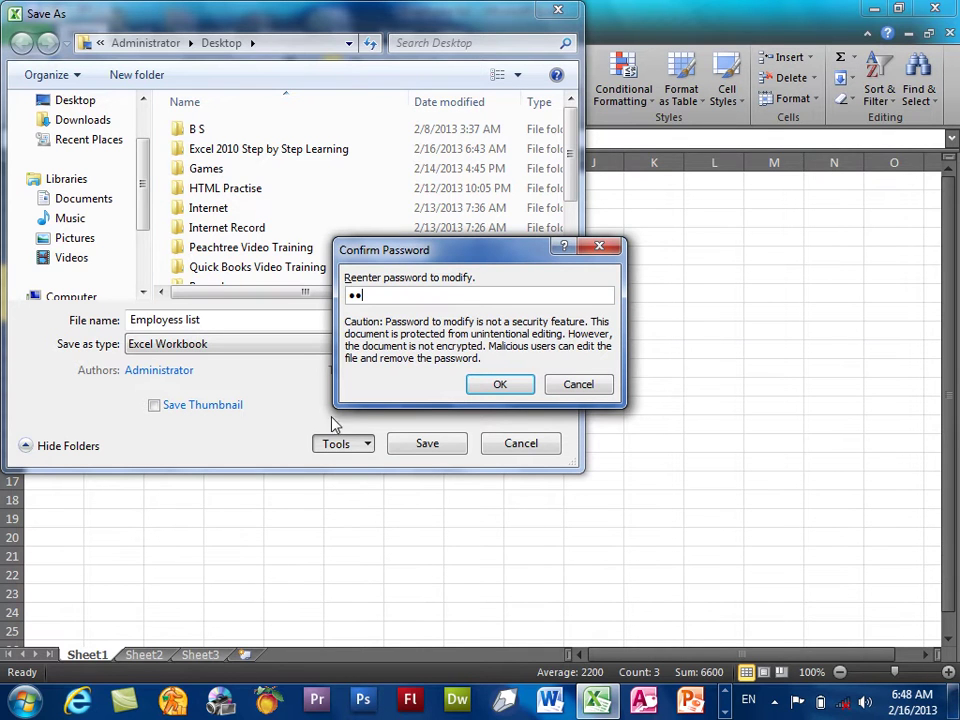
click(496, 386)
click(427, 448)
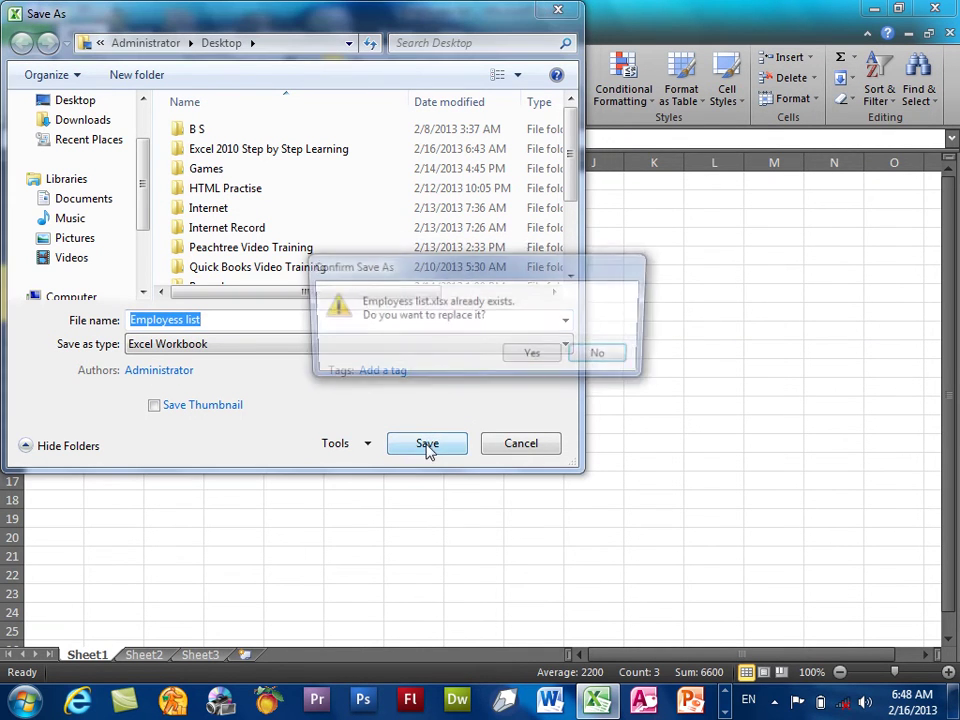
click(512, 355)
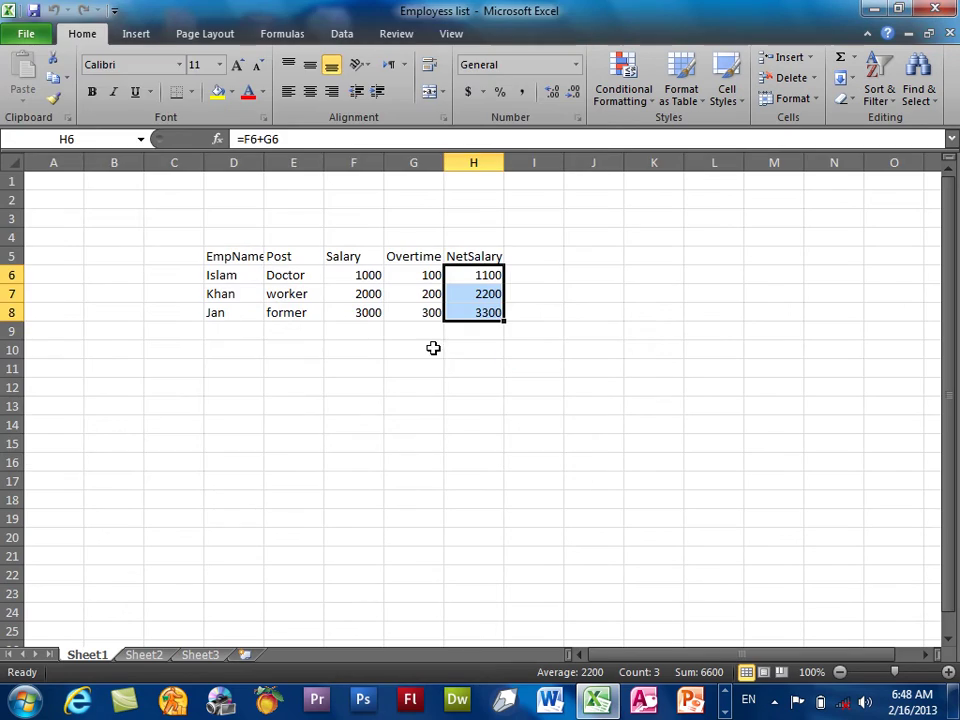
Close Excel and reopen Employess list, entering the opening and modify passwords.
click(952, 10)
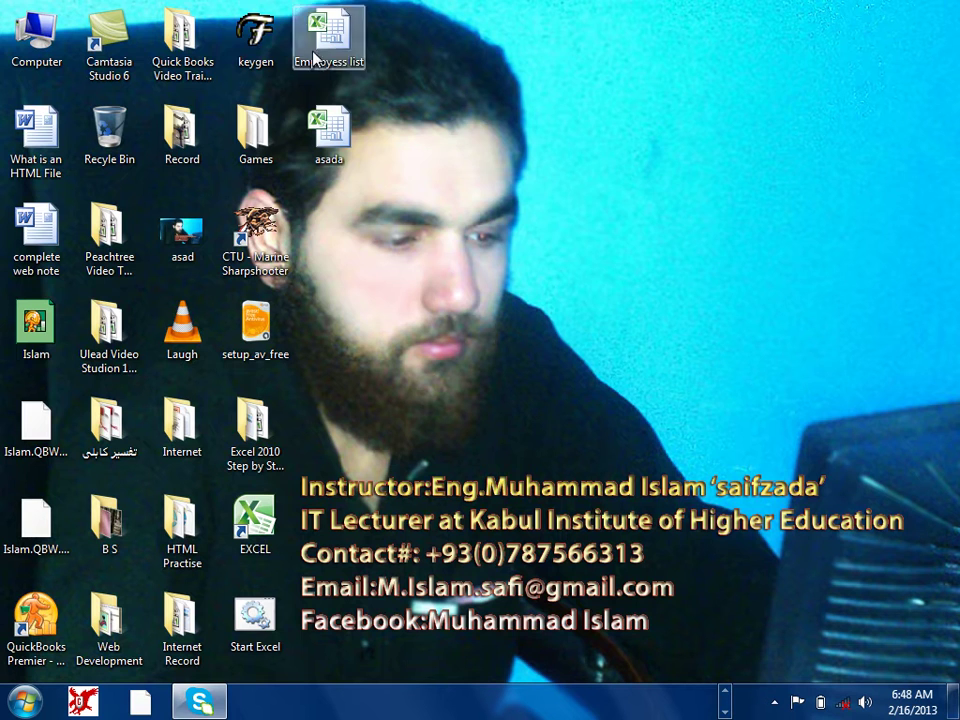
double_click(349, 40)
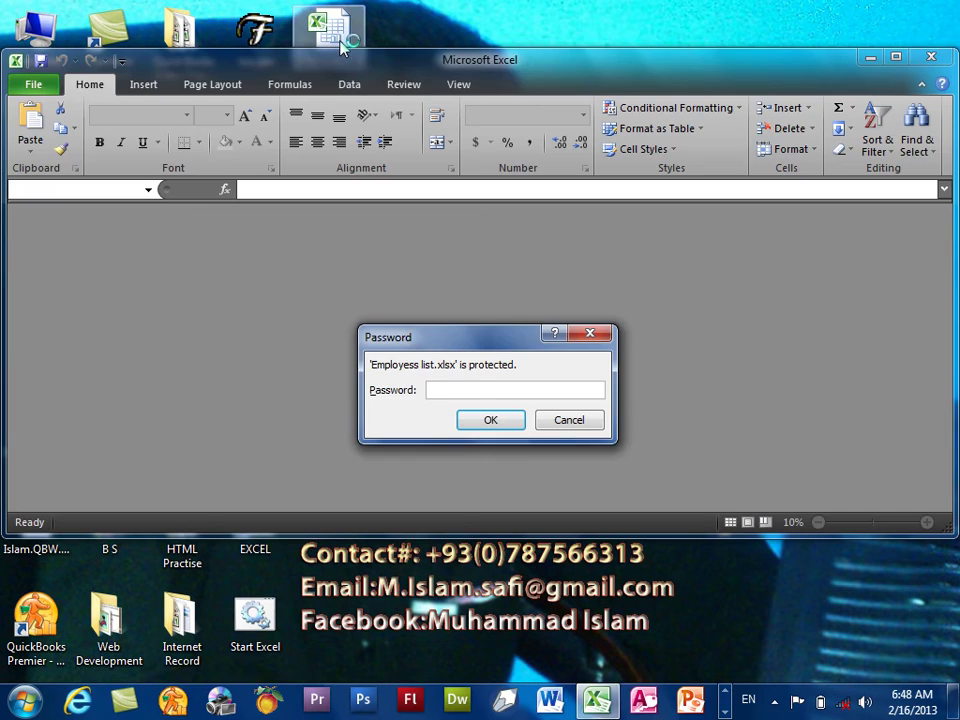
key(Return)
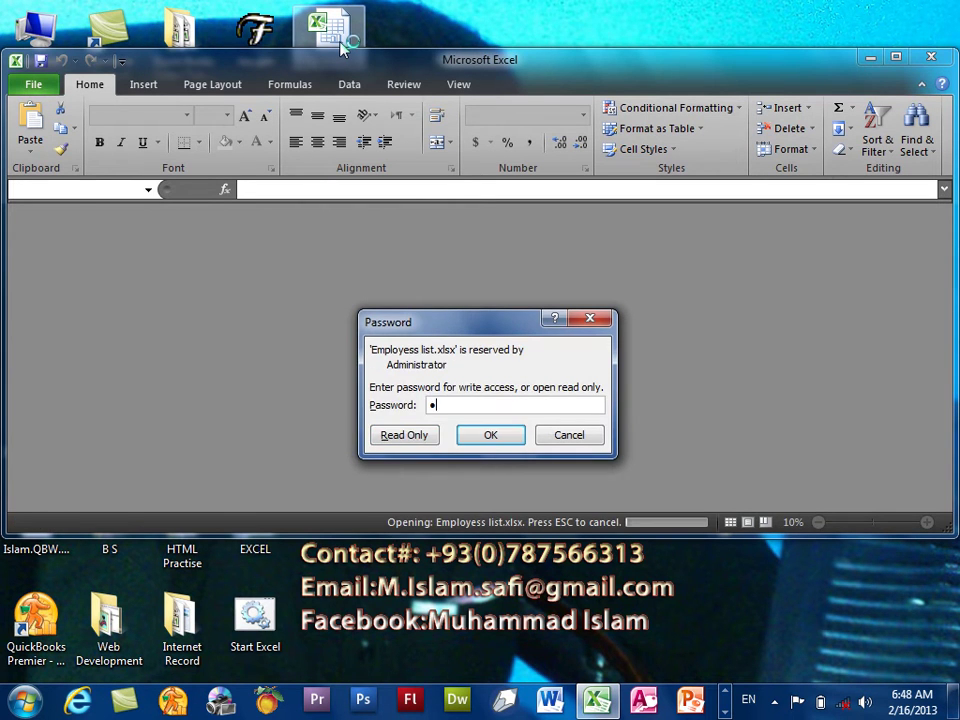
key(Return)
Clear both password fields in General Options, resave over Employess list, and close the window.
double_click(604, 62)
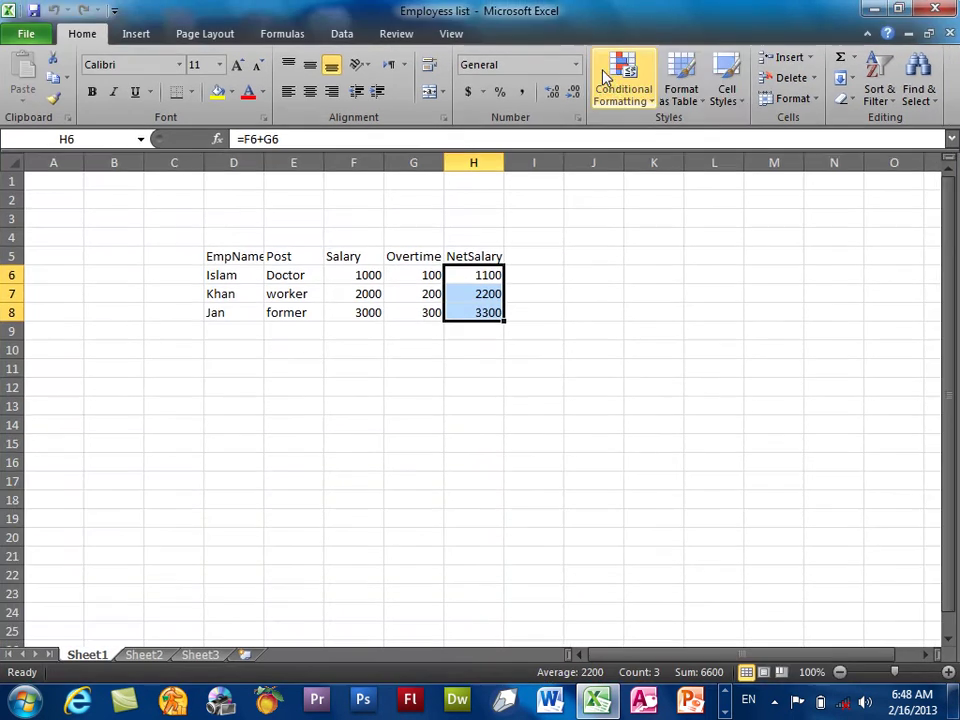
click(17, 38)
click(16, 88)
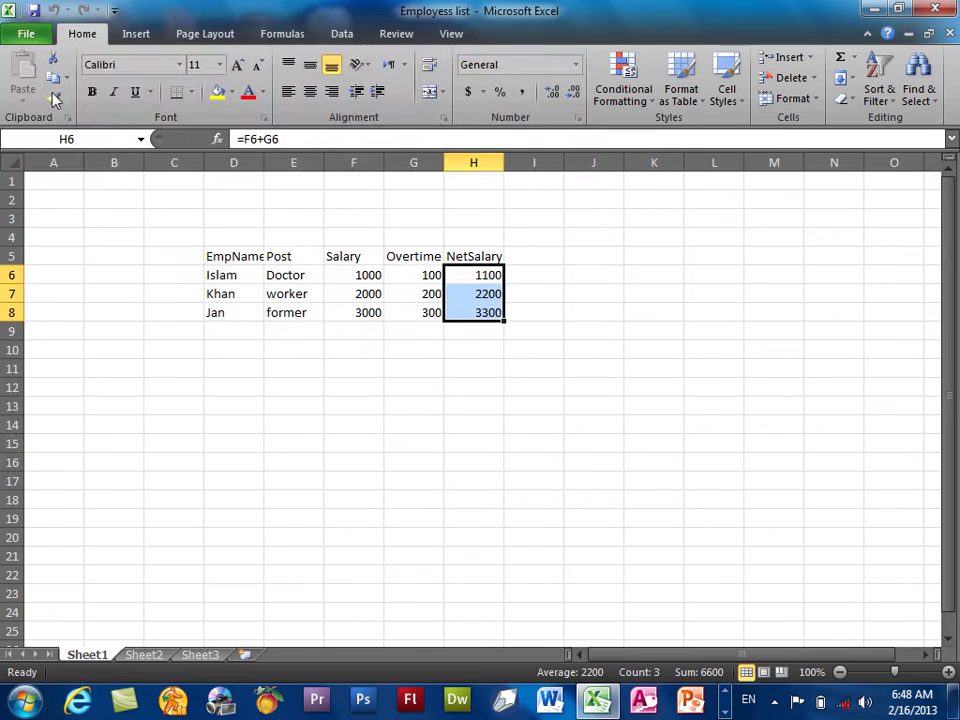
click(362, 445)
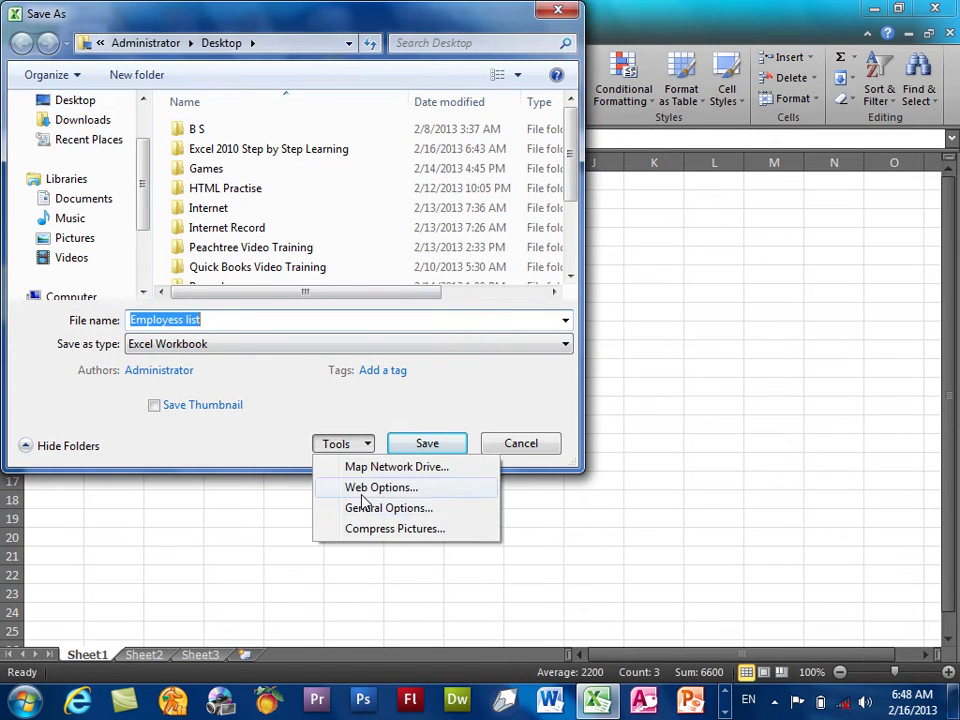
click(364, 508)
key(Delete)
key(Tab)
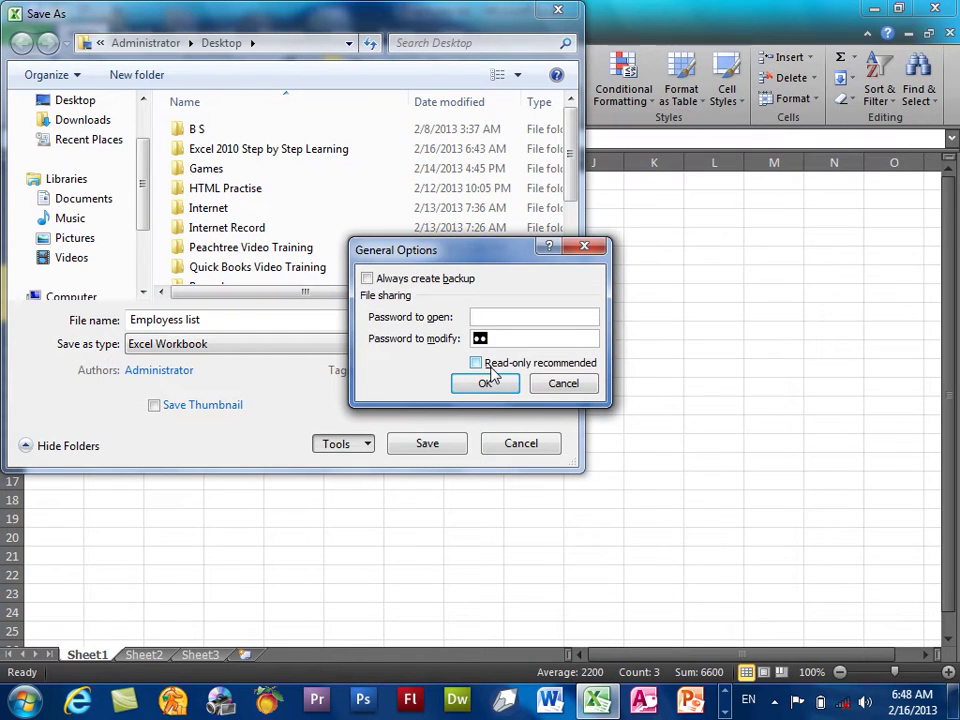
key(Delete)
click(486, 383)
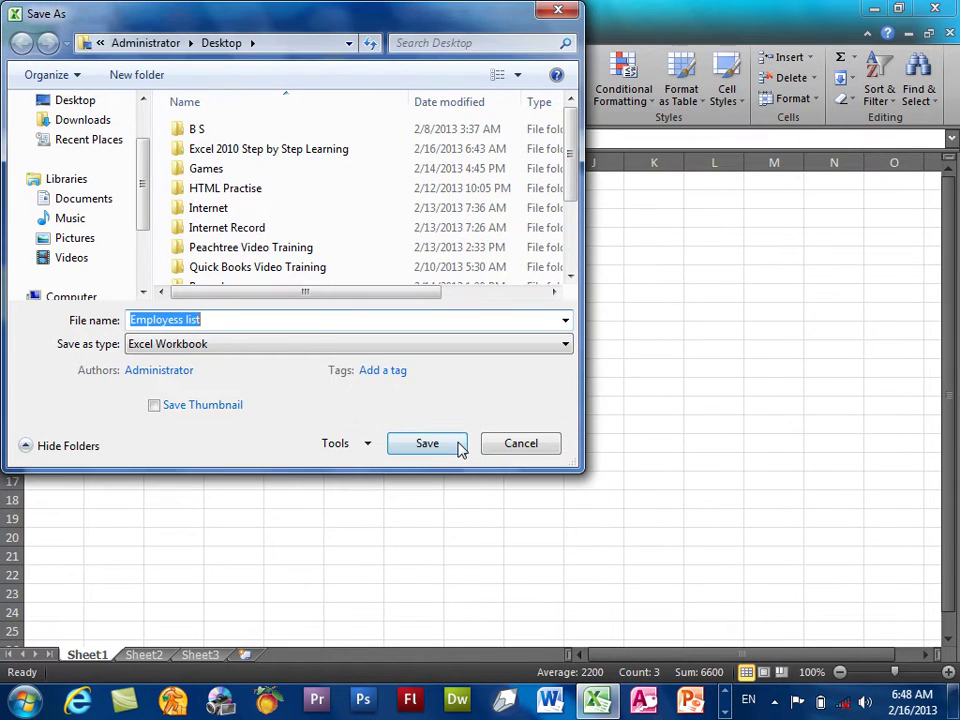
click(457, 446)
click(527, 360)
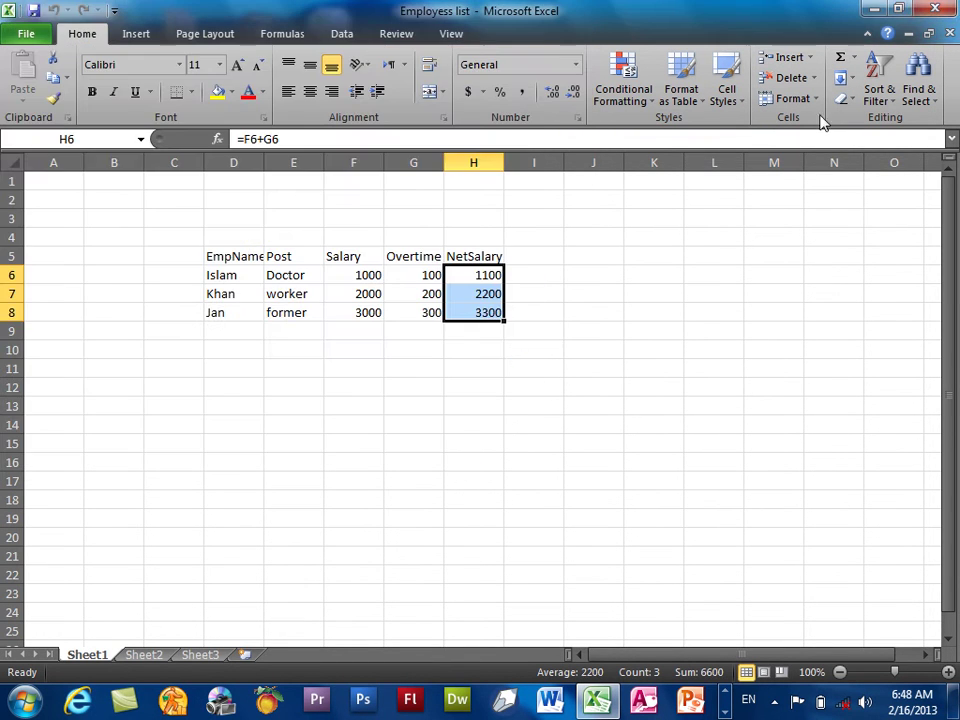
click(953, 9)
double_click(355, 68)
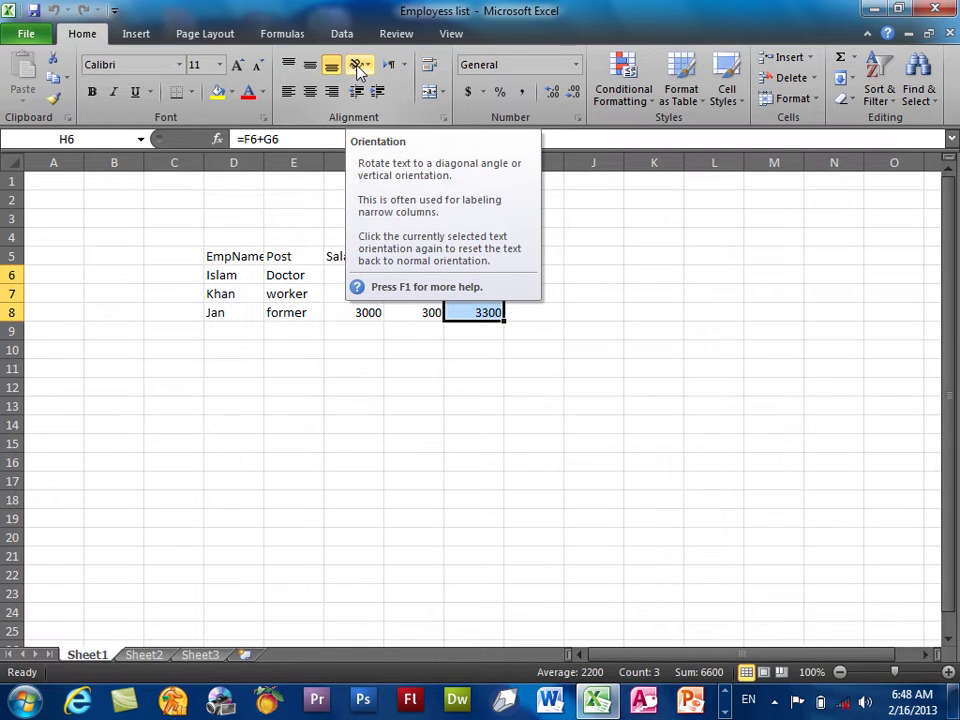
click(90, 370)
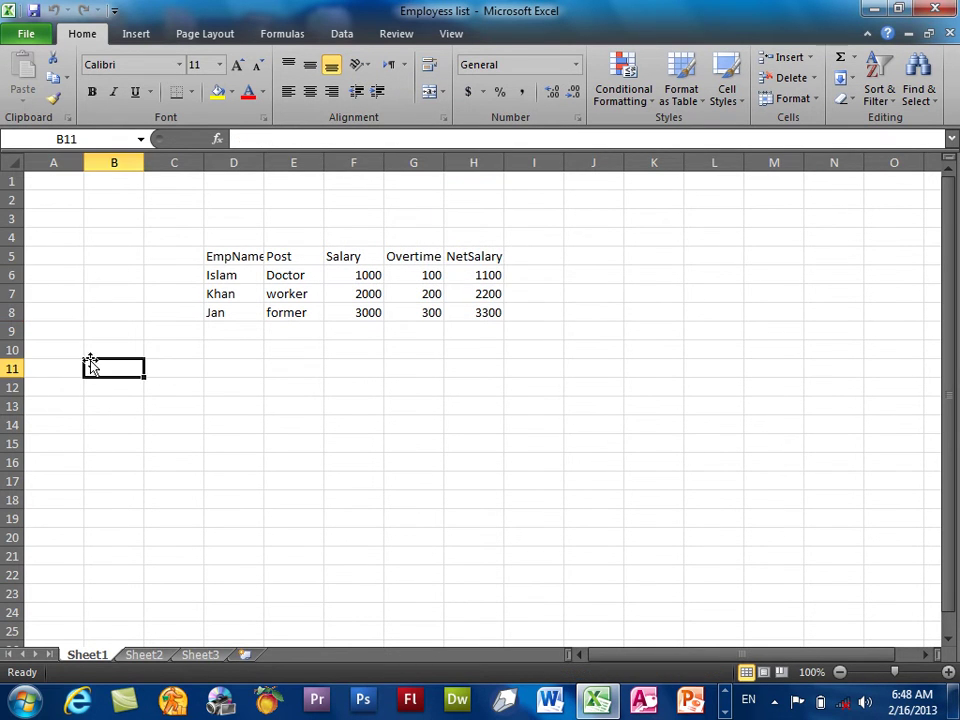
click(150, 258)
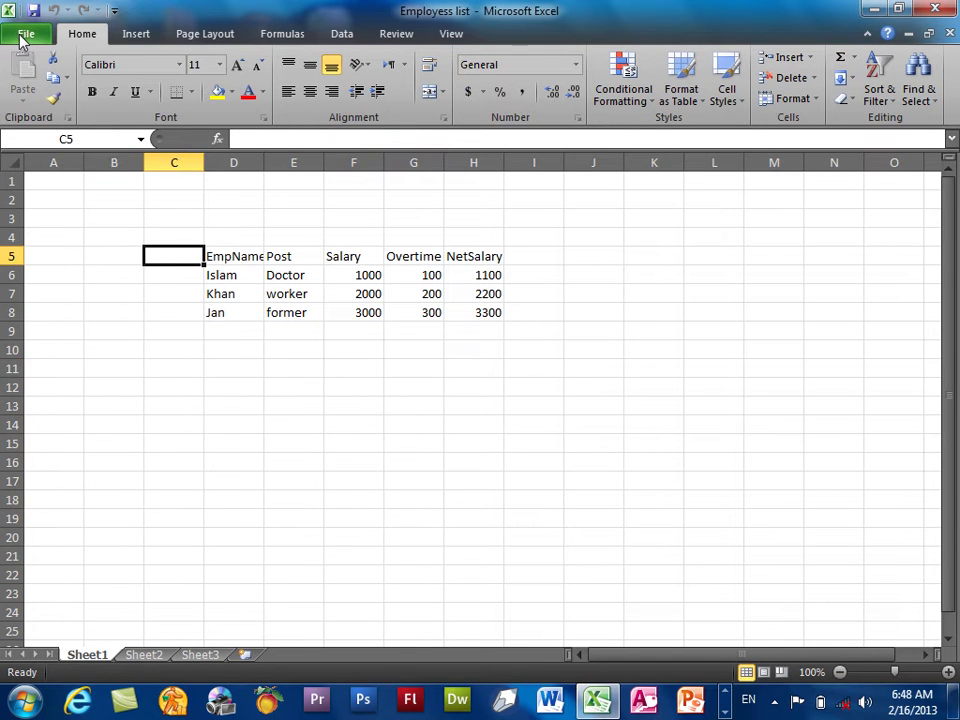
Save a copy of the salary workbook to the Desktop with the file name 1.
click(24, 36)
click(60, 90)
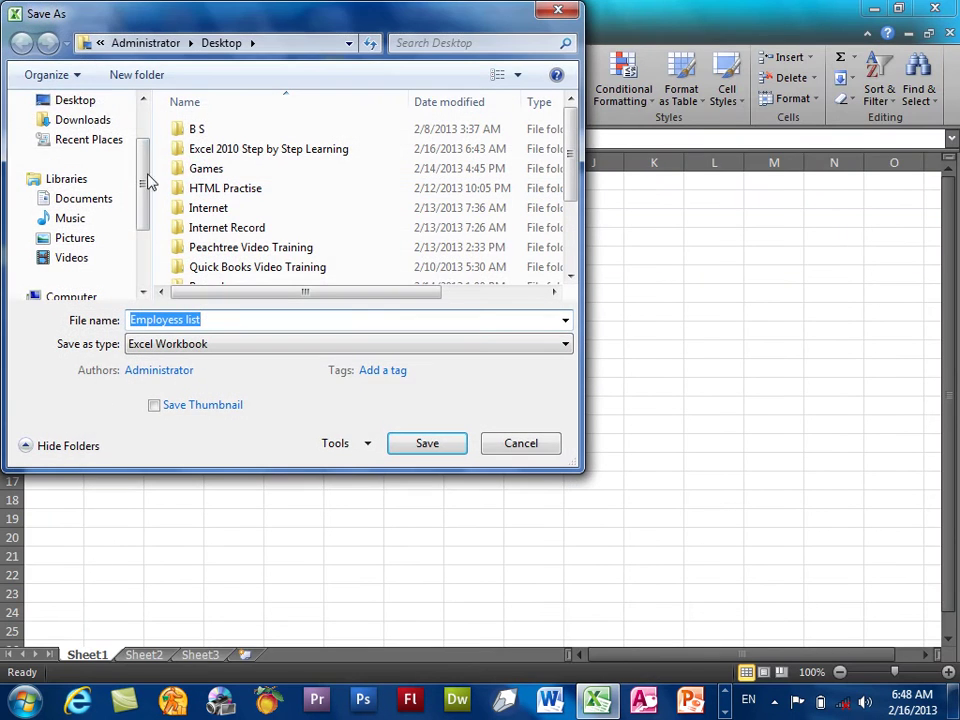
click(240, 321)
triple_click(240, 320)
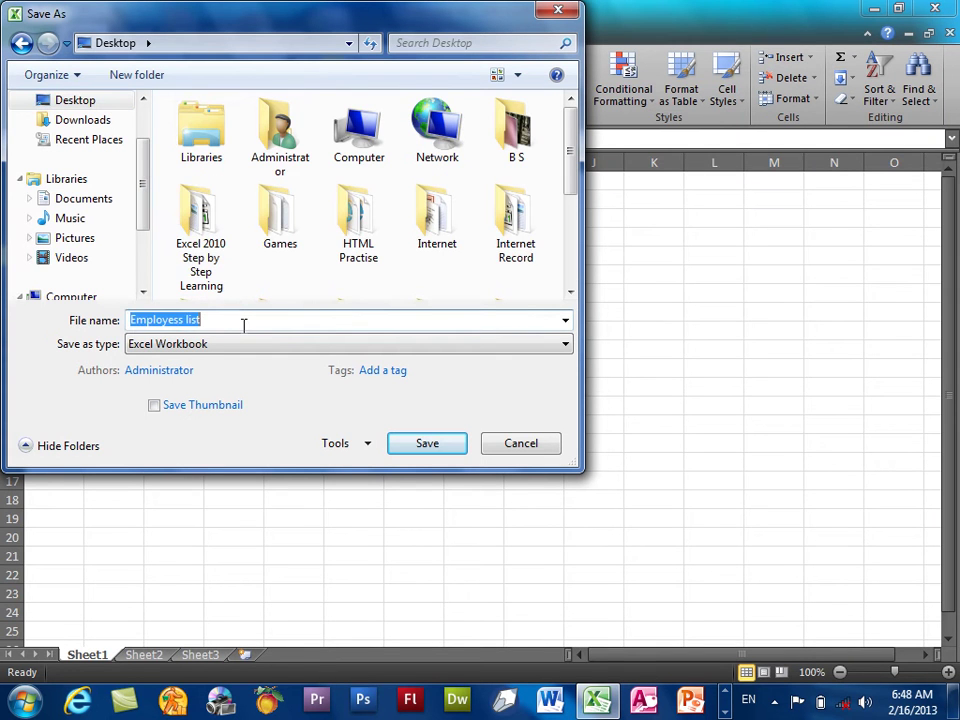
text(1)
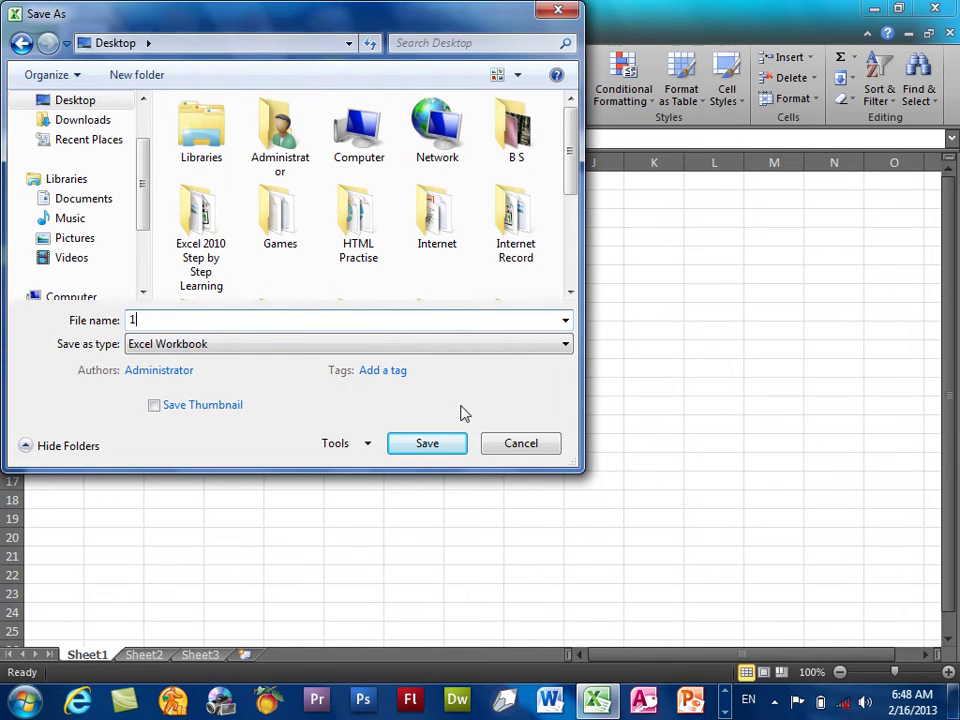
click(432, 443)
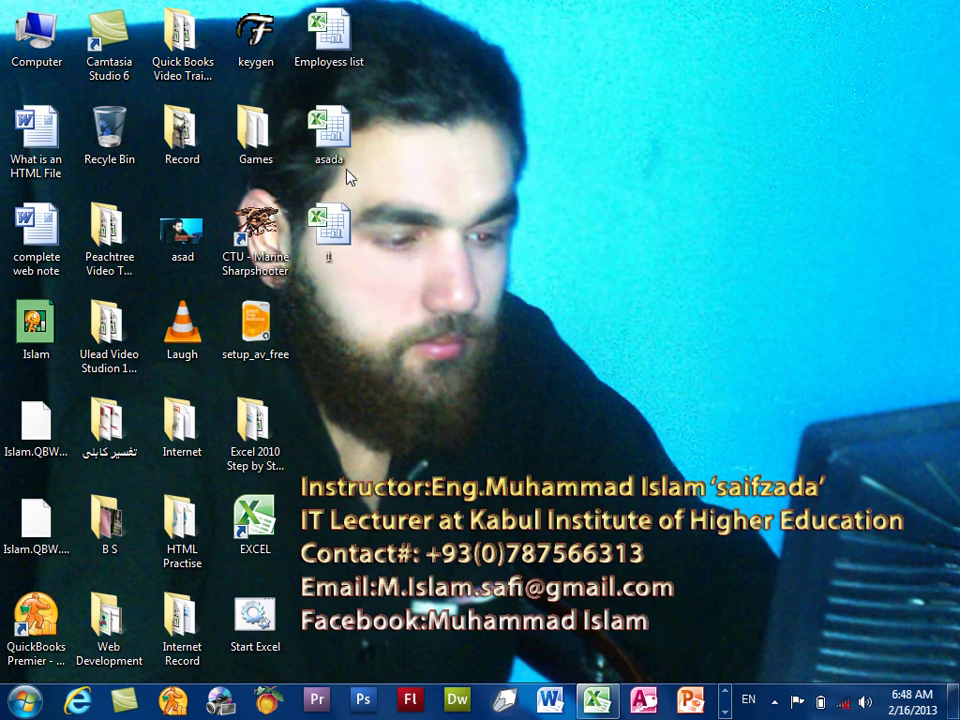
Restore Excel, save workbook 1 into the Documents library and show its Info page.
click(330, 35)
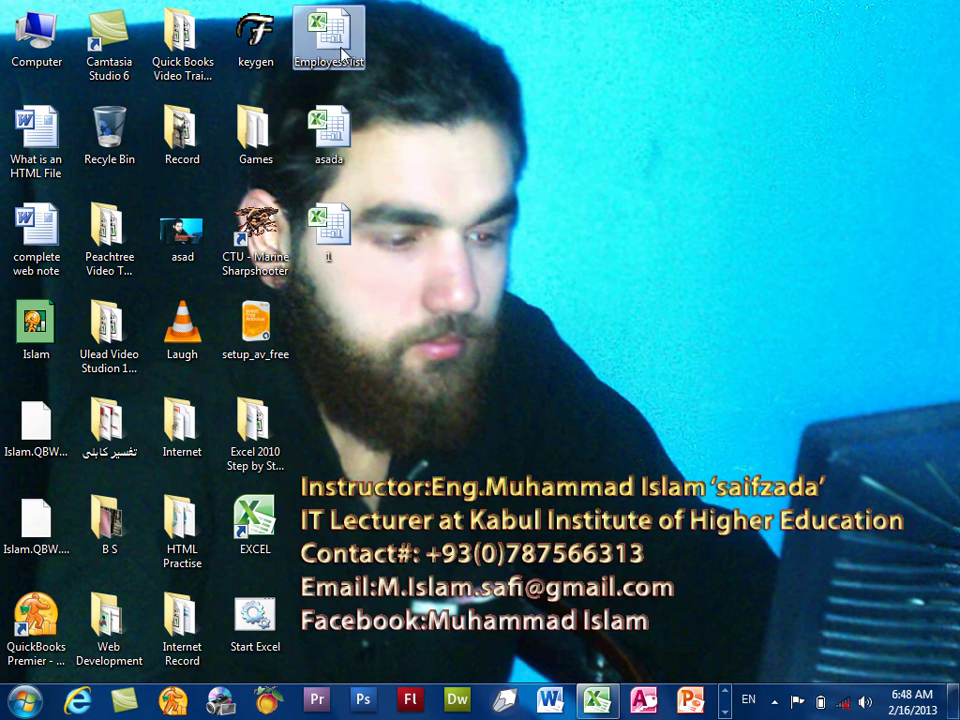
click(604, 692)
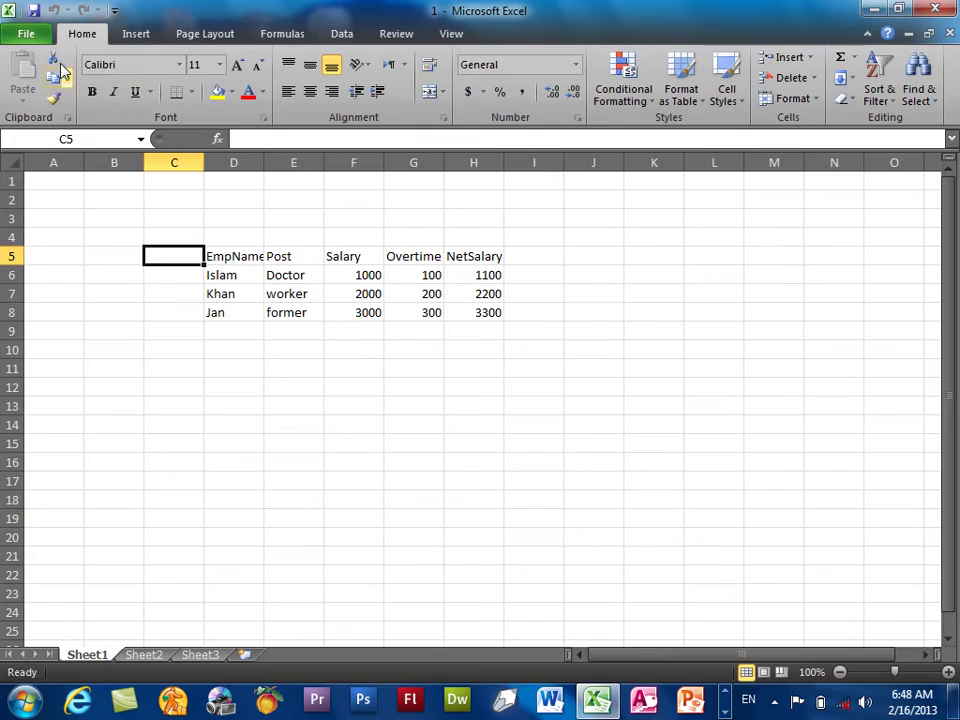
click(30, 33)
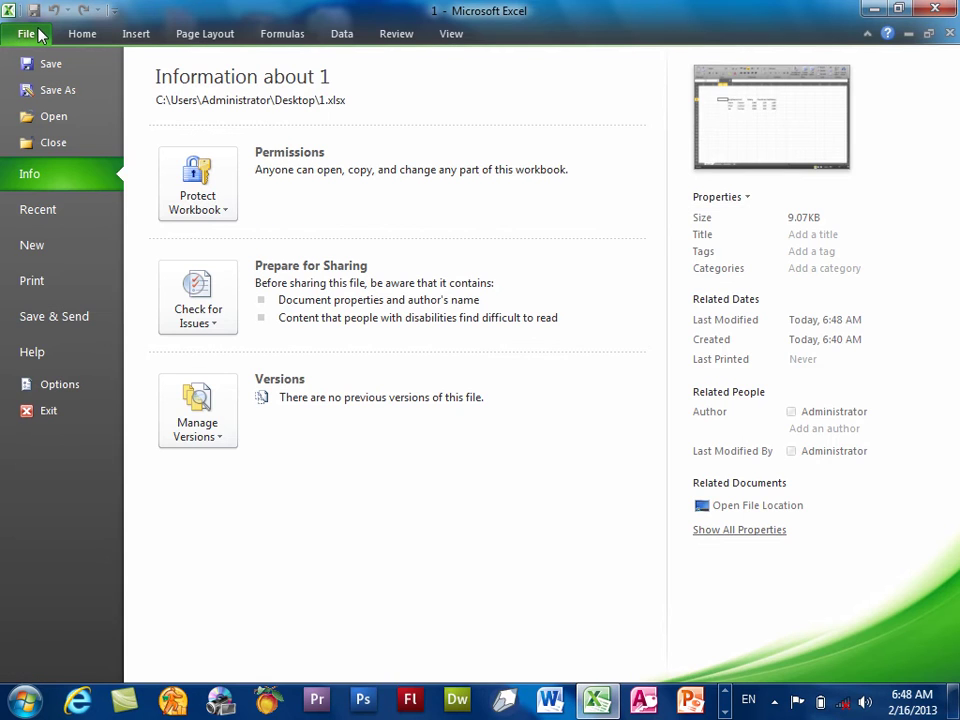
click(46, 74)
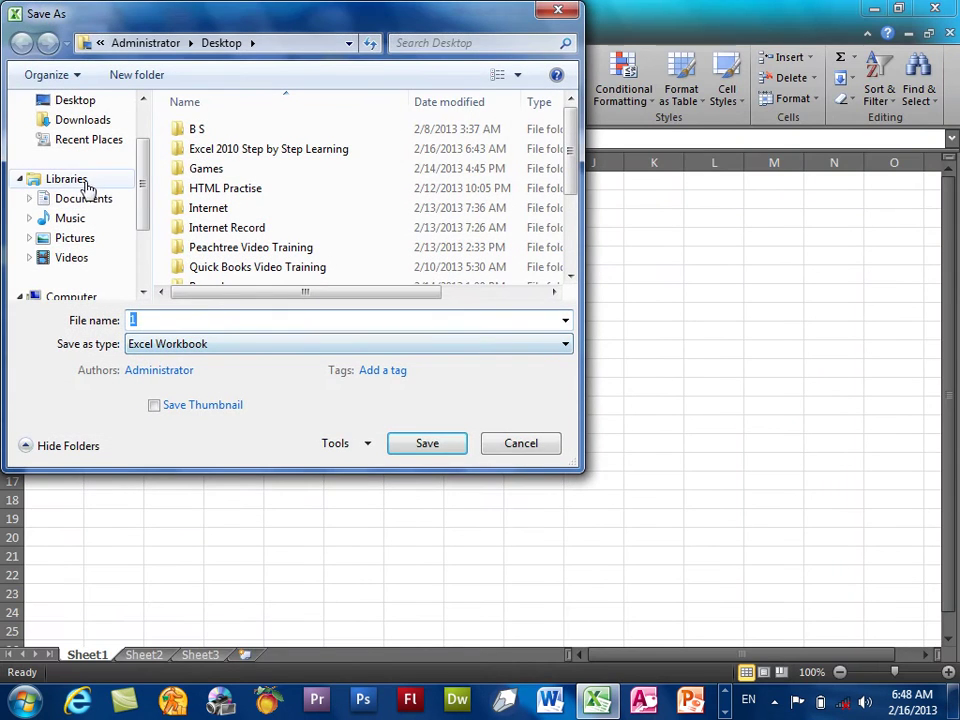
click(88, 199)
click(184, 321)
click(461, 450)
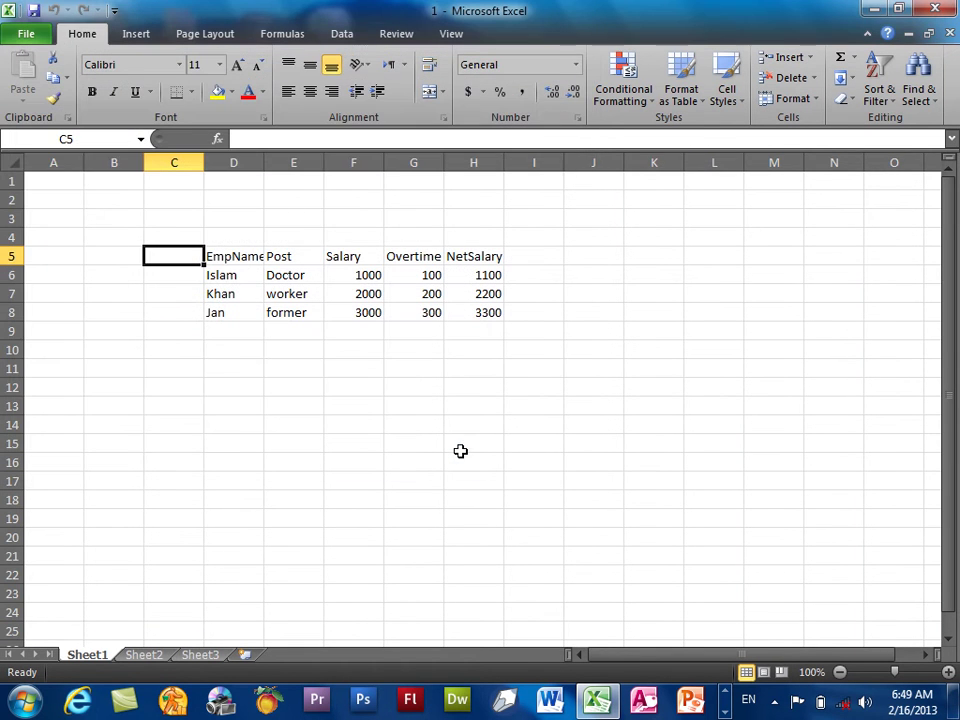
click(26, 33)
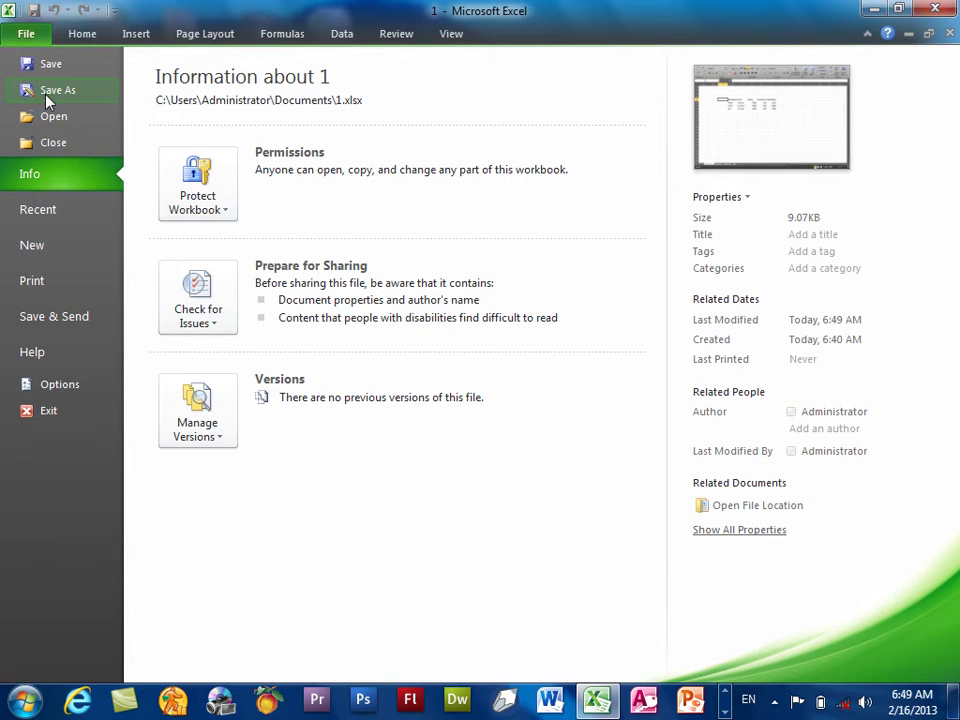
Return to Sheet1 showing the NetSalary values 1100, 2200 and 3300.
click(35, 39)
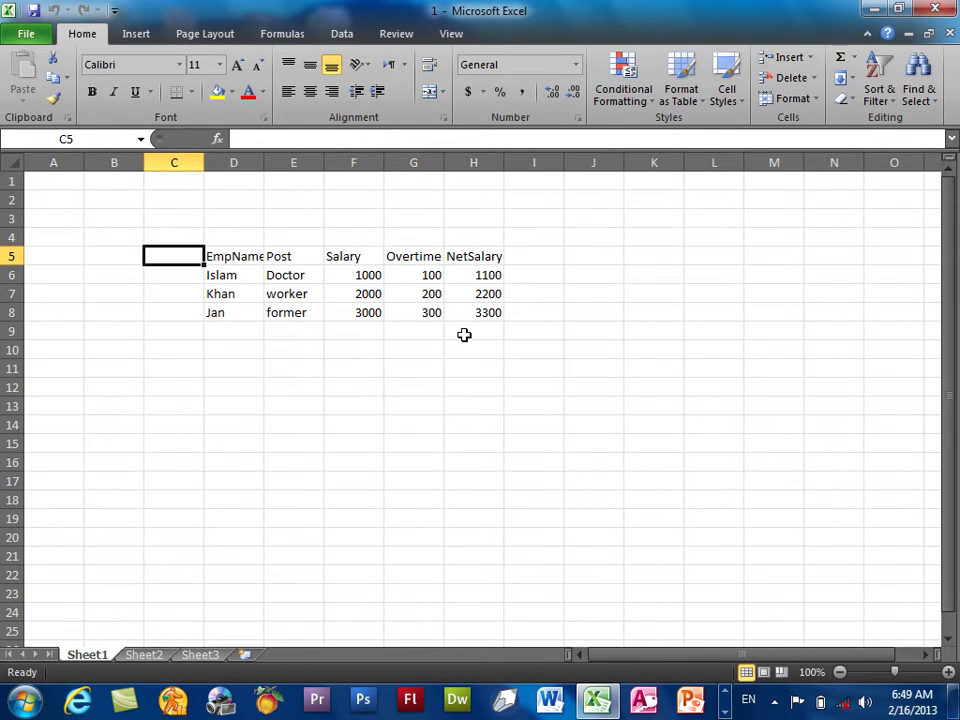
Select the range D2:H13 around the salary table.
drag(470, 368, 227, 226)
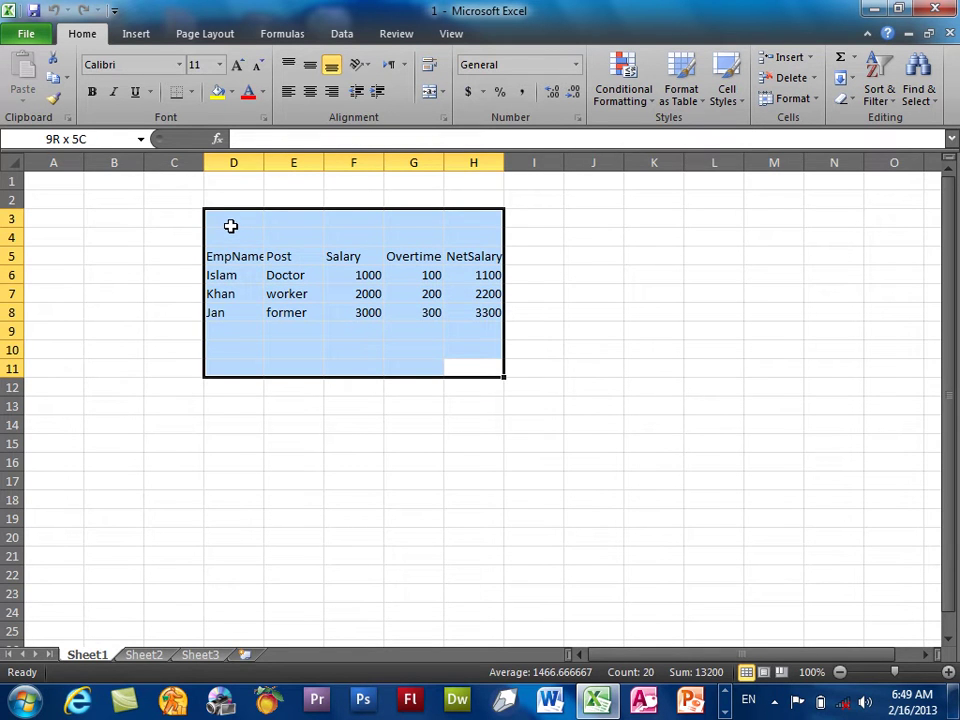
drag(230, 226, 232, 225)
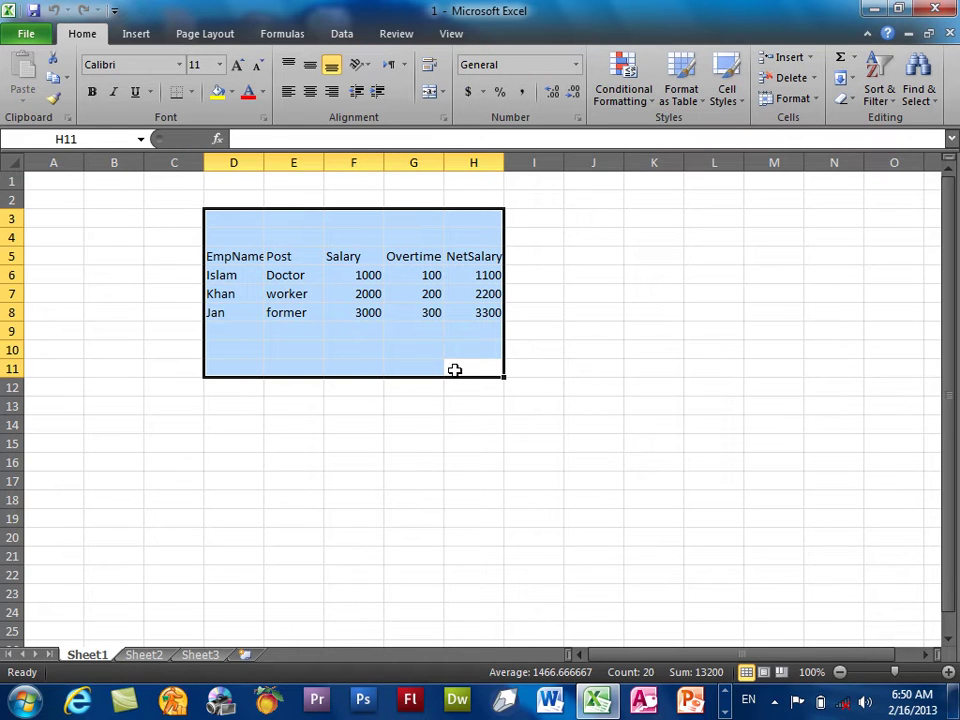
click(568, 258)
click(452, 408)
drag(452, 408, 246, 192)
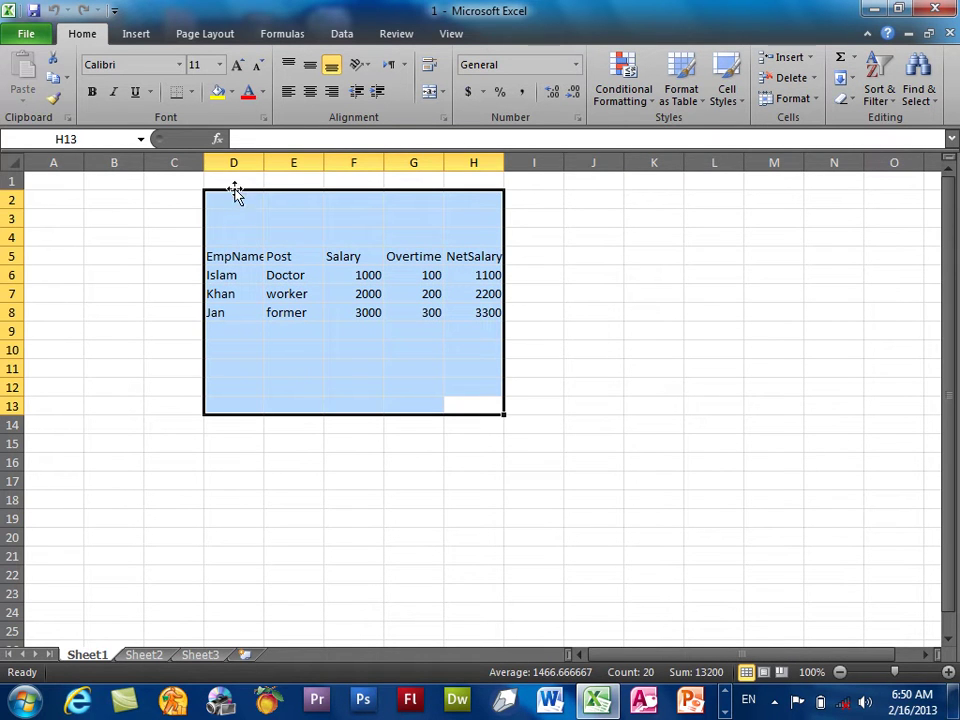
Close workbook 1 with Ctrl+W, leaving Excel empty.
click(27, 34)
click(30, 30)
key(ctrl+w)
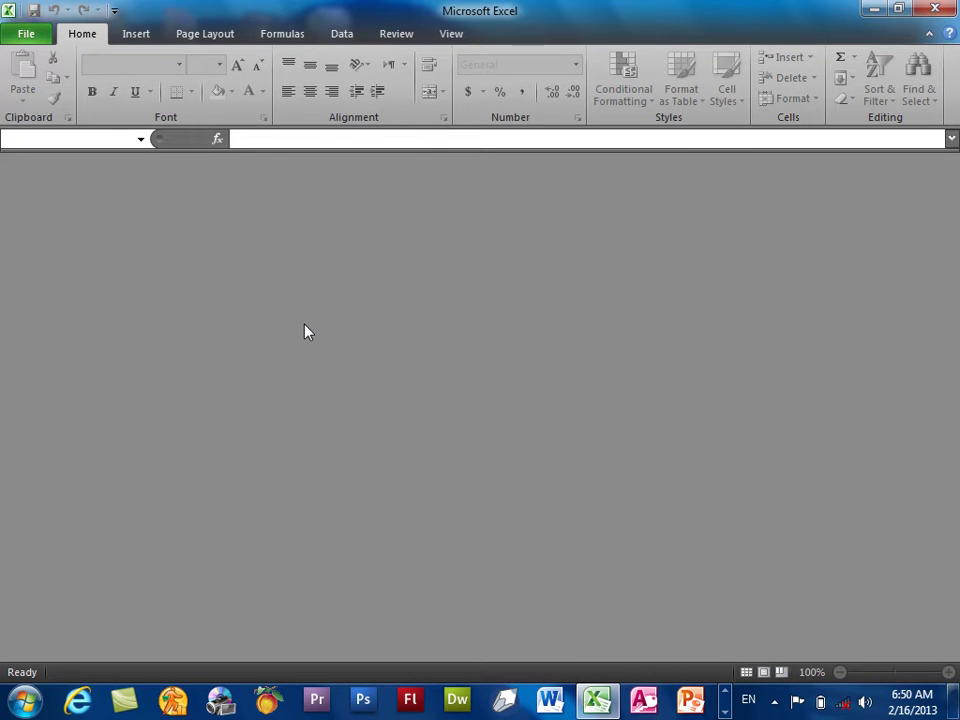
Create a new blank workbook and fill every cell of D4:L20 with asad.
key(ctrl+n)
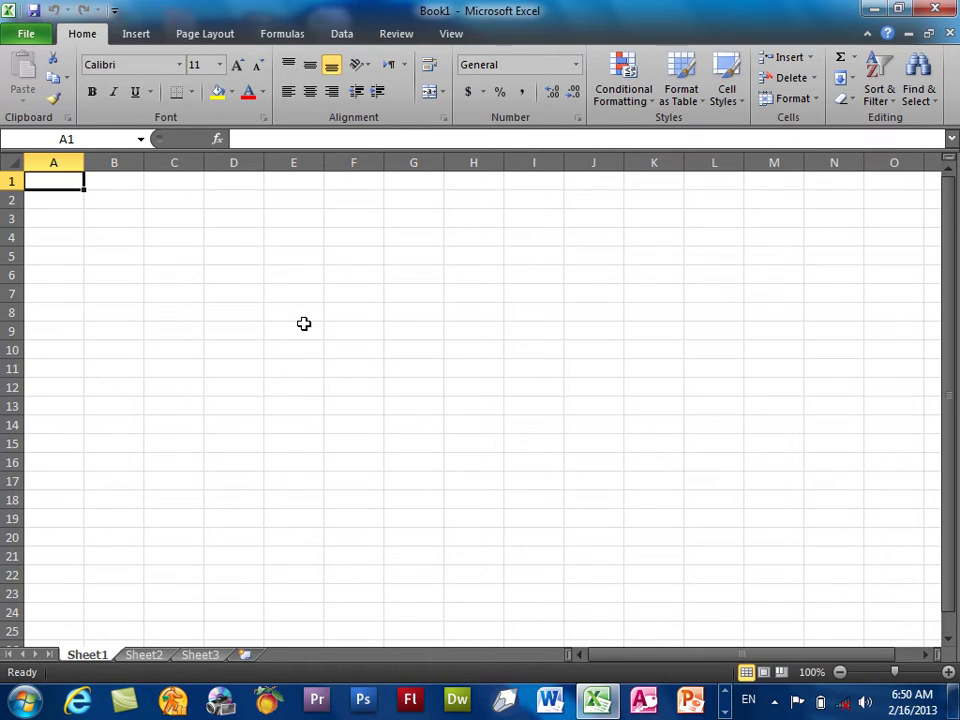
drag(246, 232, 733, 530)
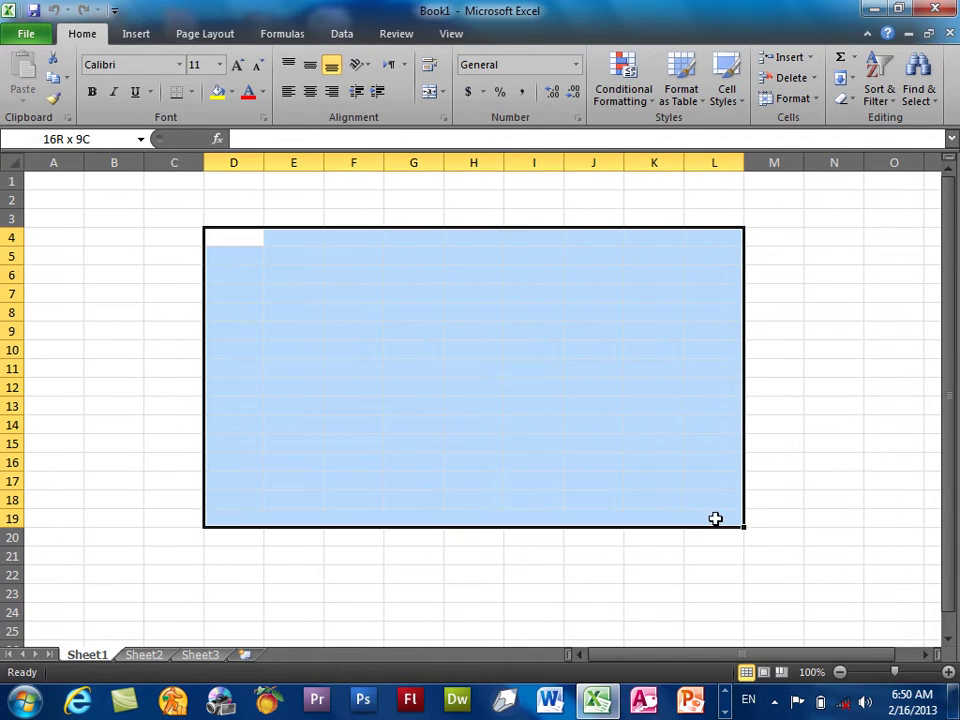
text(asad)
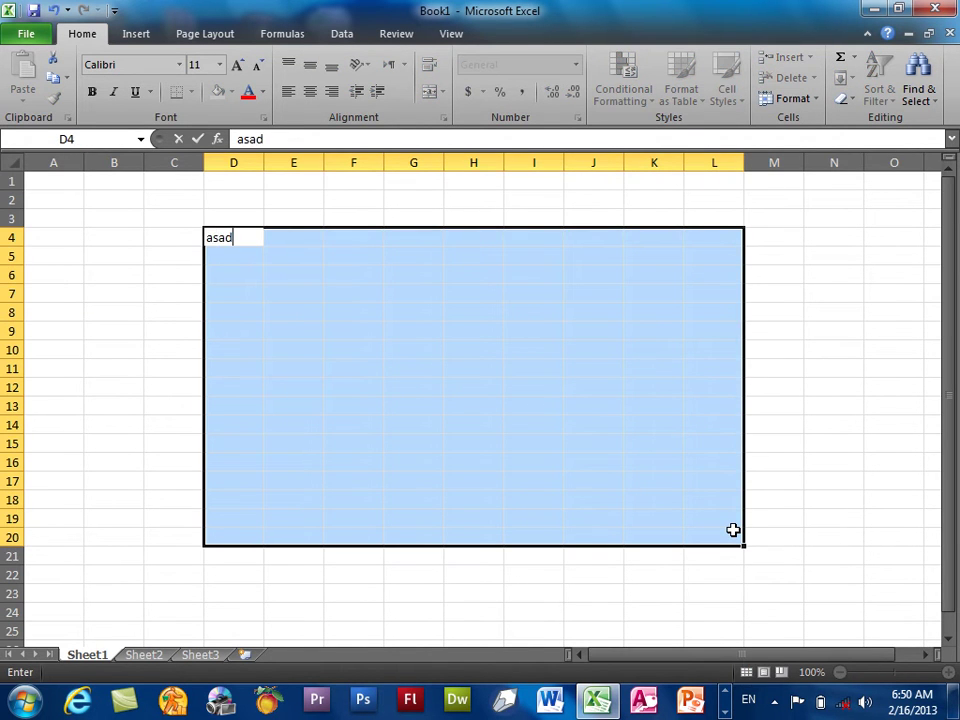
key(ctrl+Return)
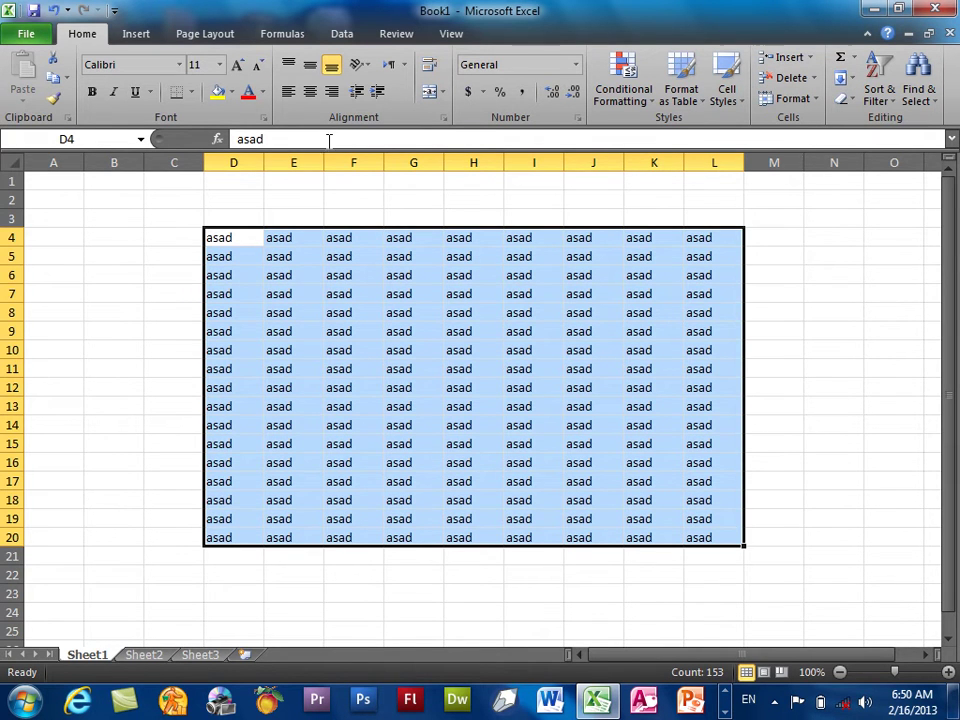
Start saving Book1 twice, cancel both attempts, and show its Info page.
click(26, 36)
click(26, 36)
key(ctrl+s)
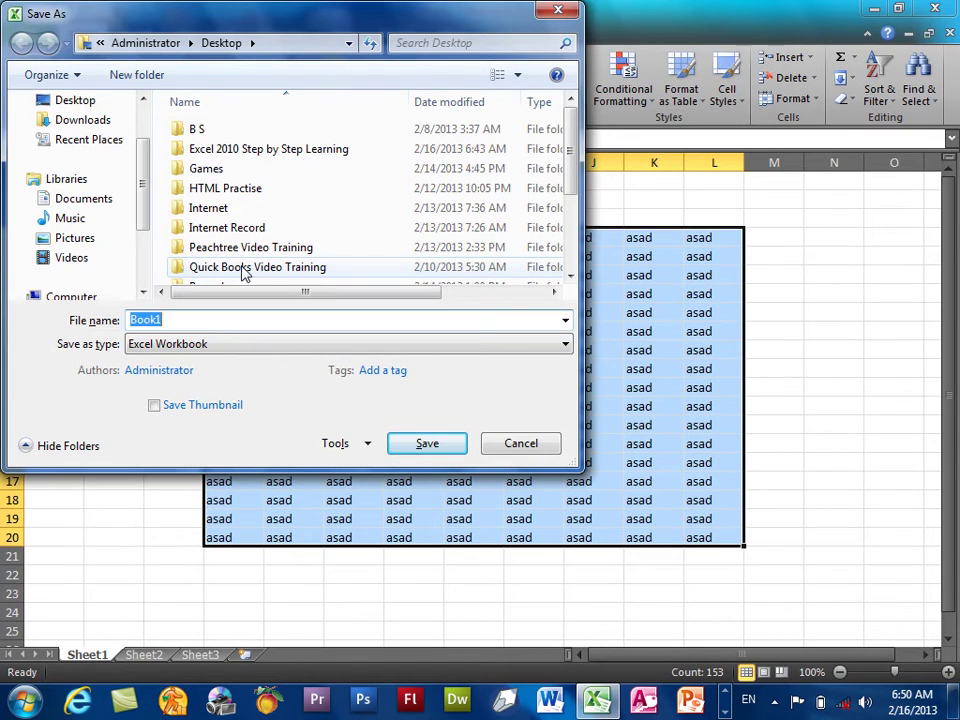
key(Escape)
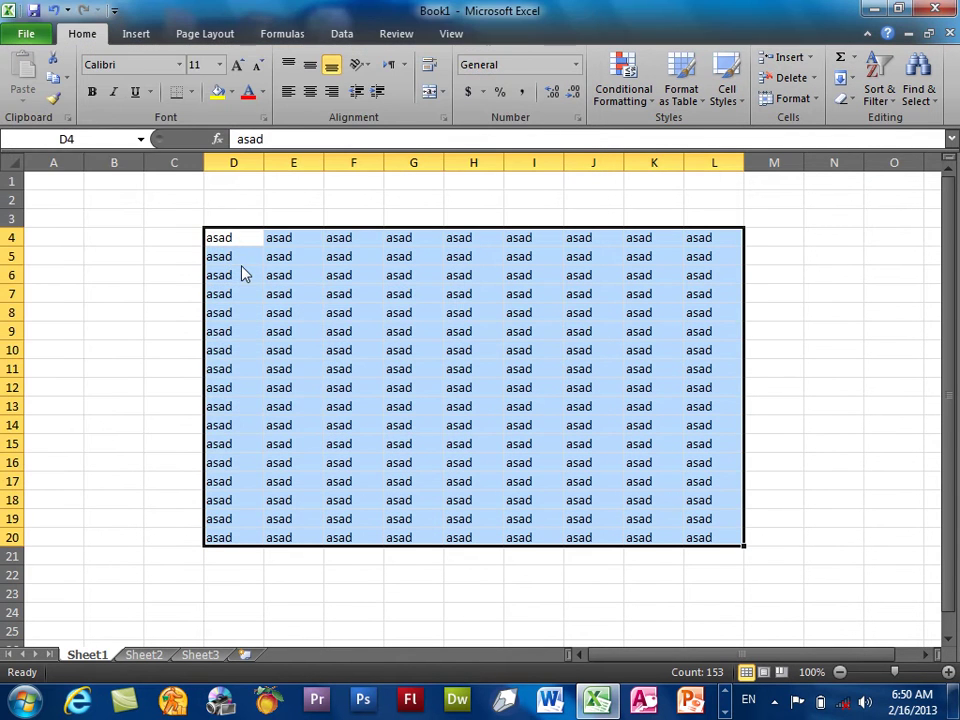
key(ctrl+s)
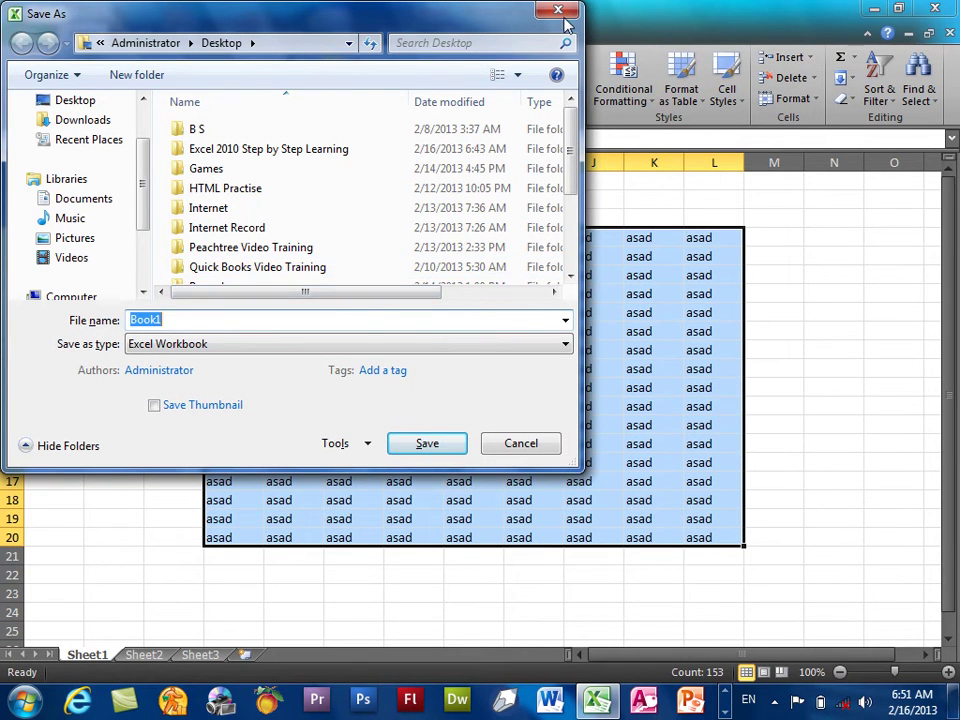
click(558, 10)
click(28, 36)
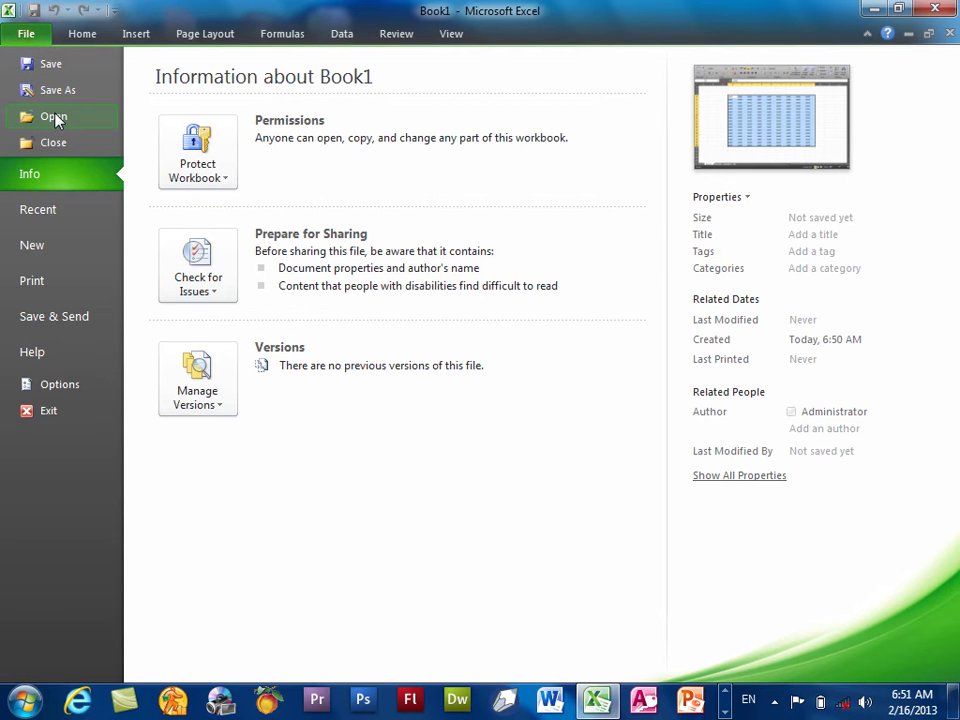
Close Book1 without saving and open the Employess list workbook from the Desktop.
click(53, 142)
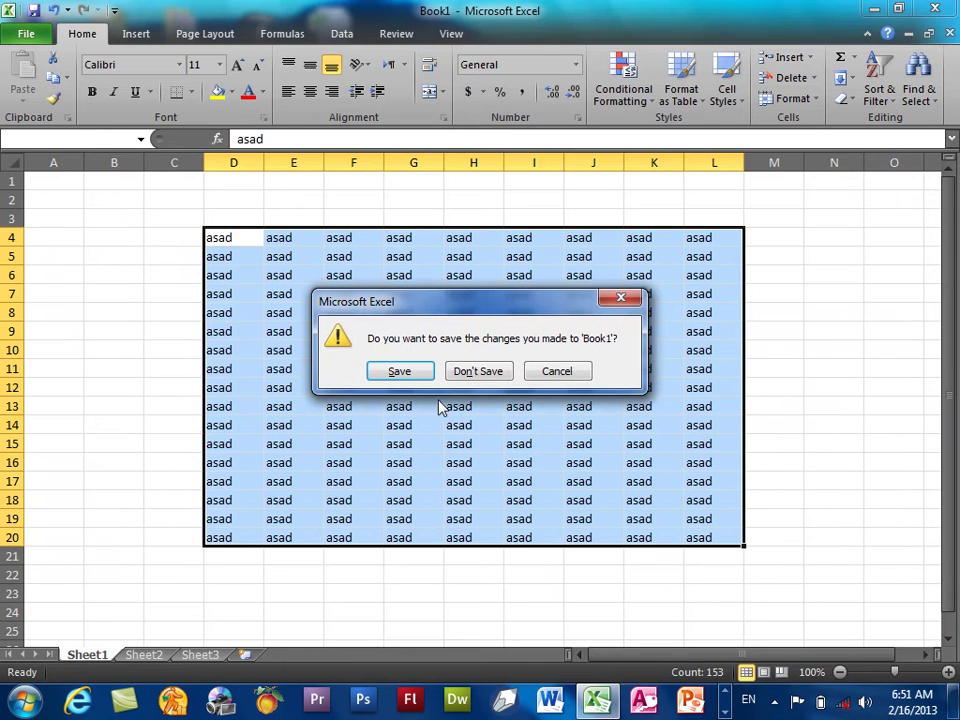
click(476, 371)
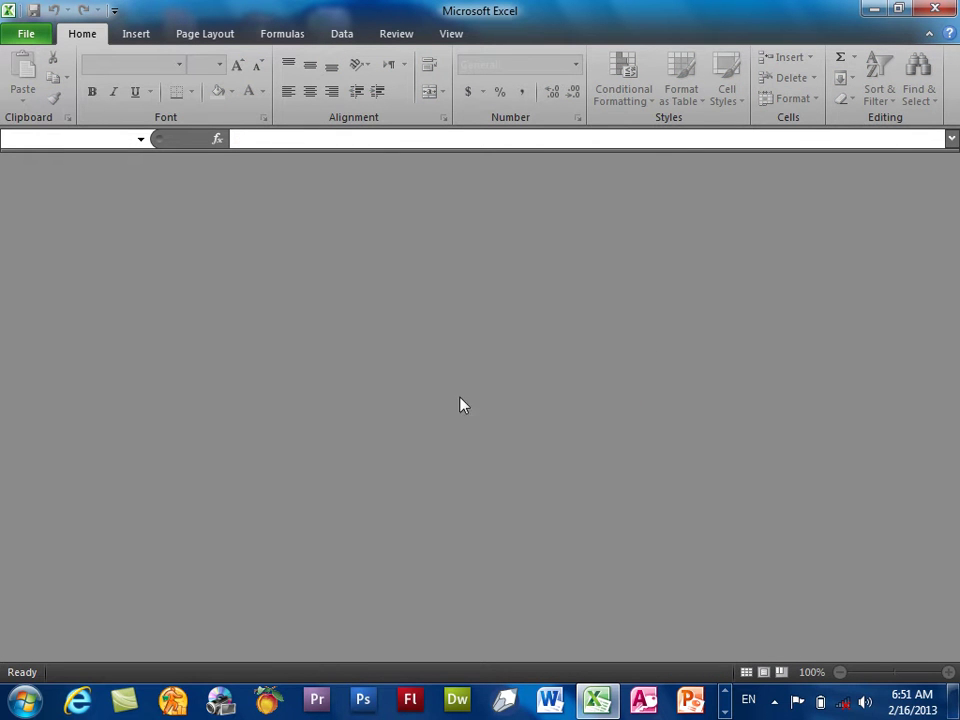
click(29, 36)
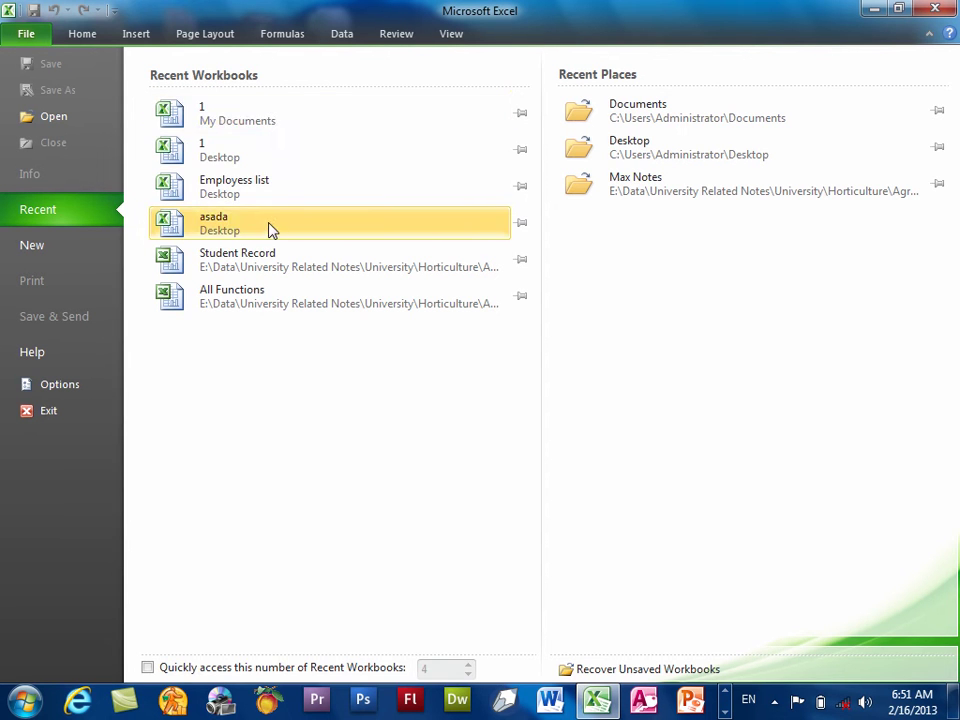
click(49, 120)
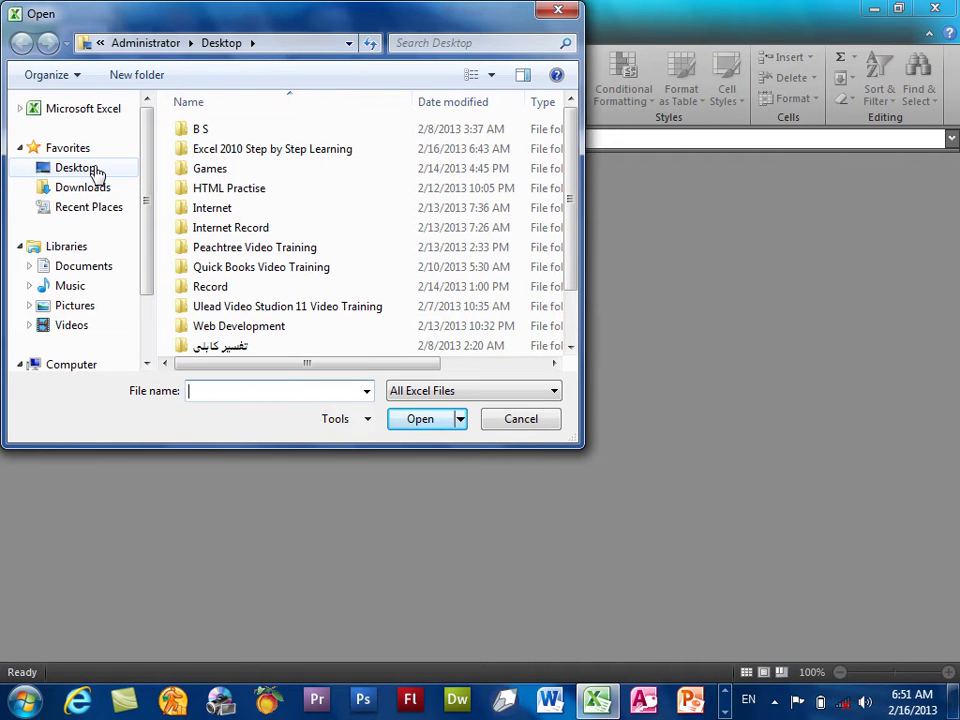
click(97, 172)
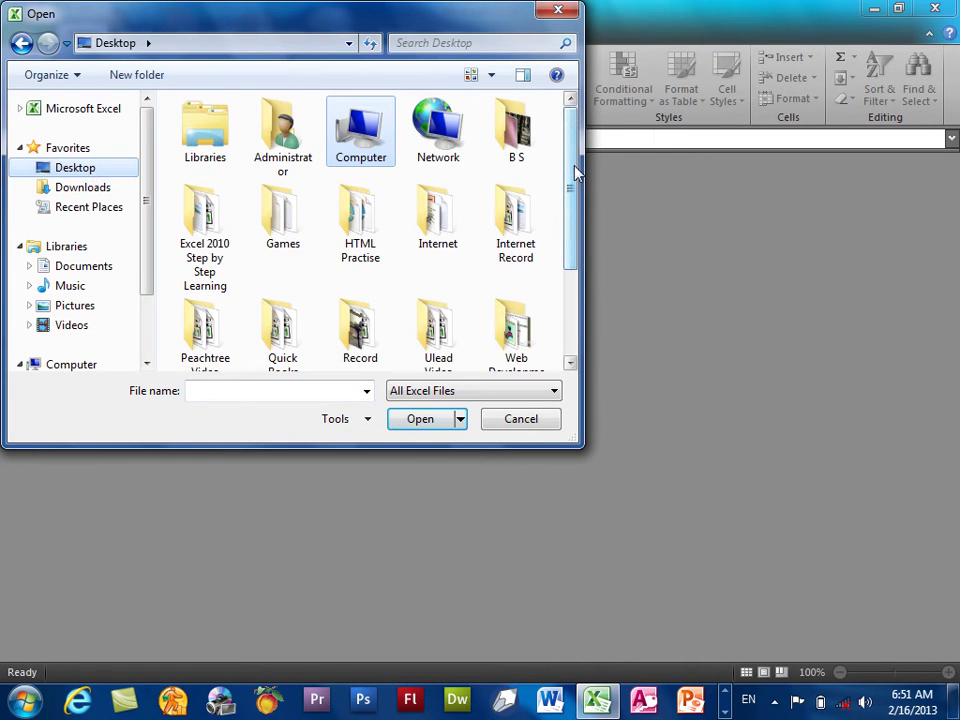
click(575, 272)
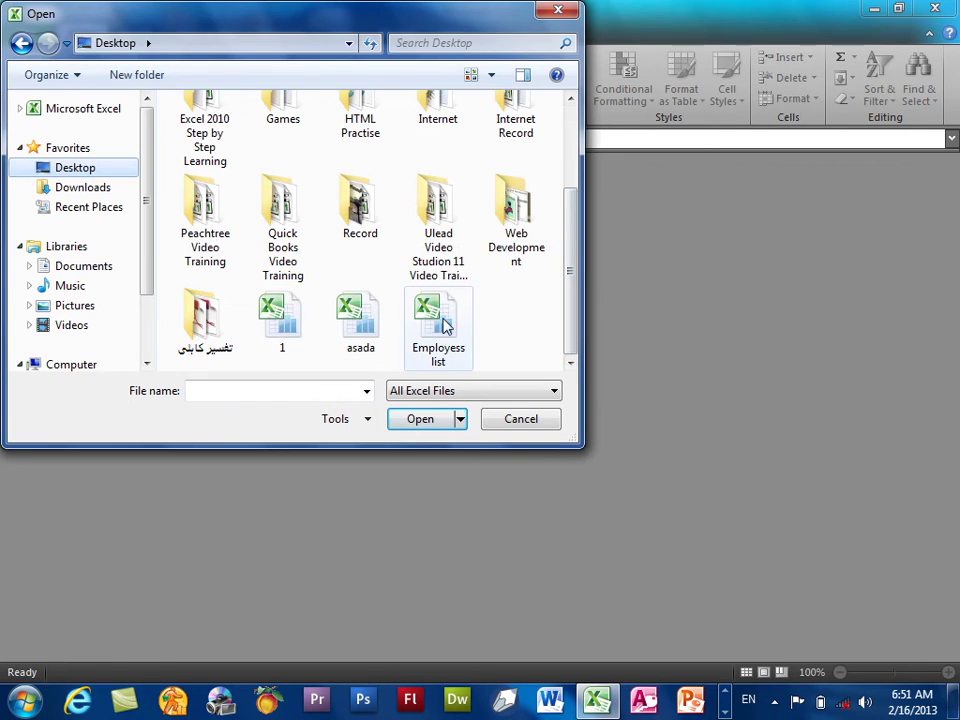
double_click(443, 323)
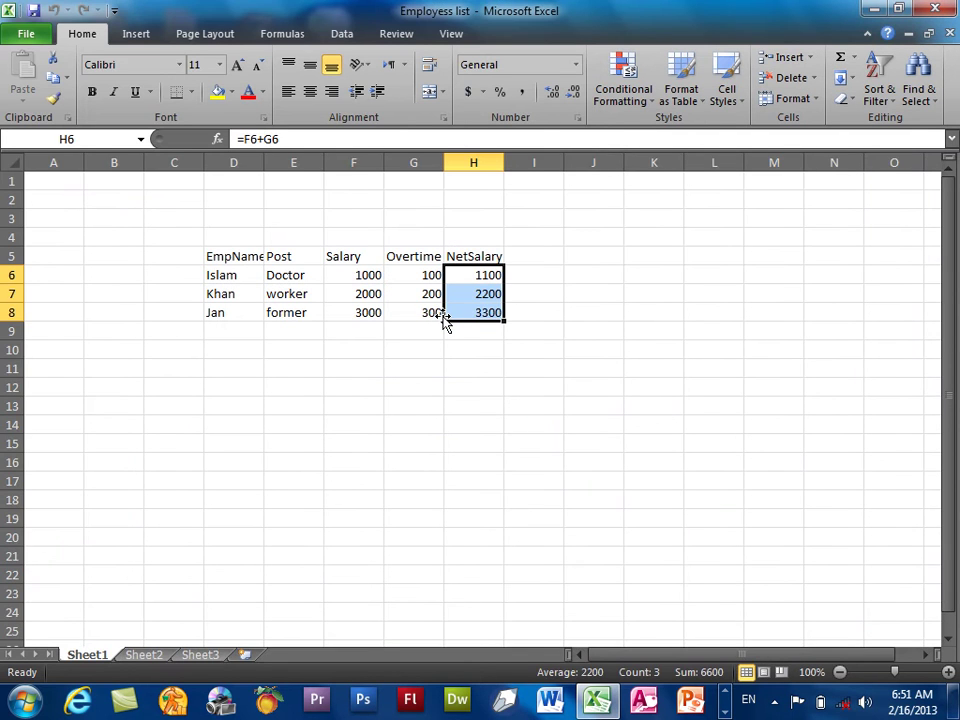
Open Employess list through the Open dialog after viewing its alternative open options.
click(24, 38)
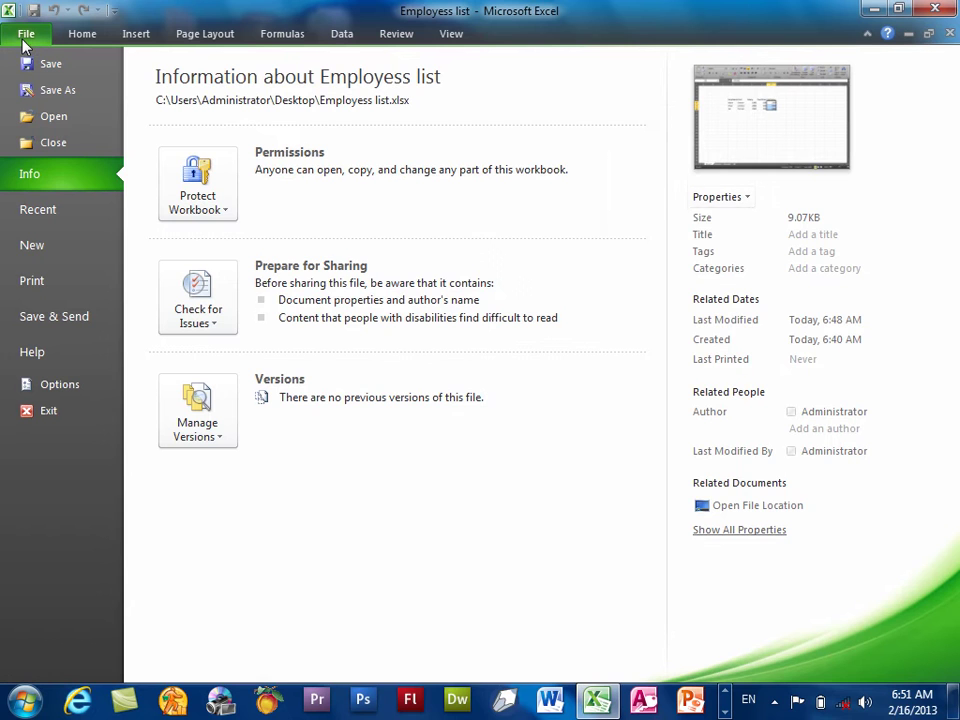
click(70, 141)
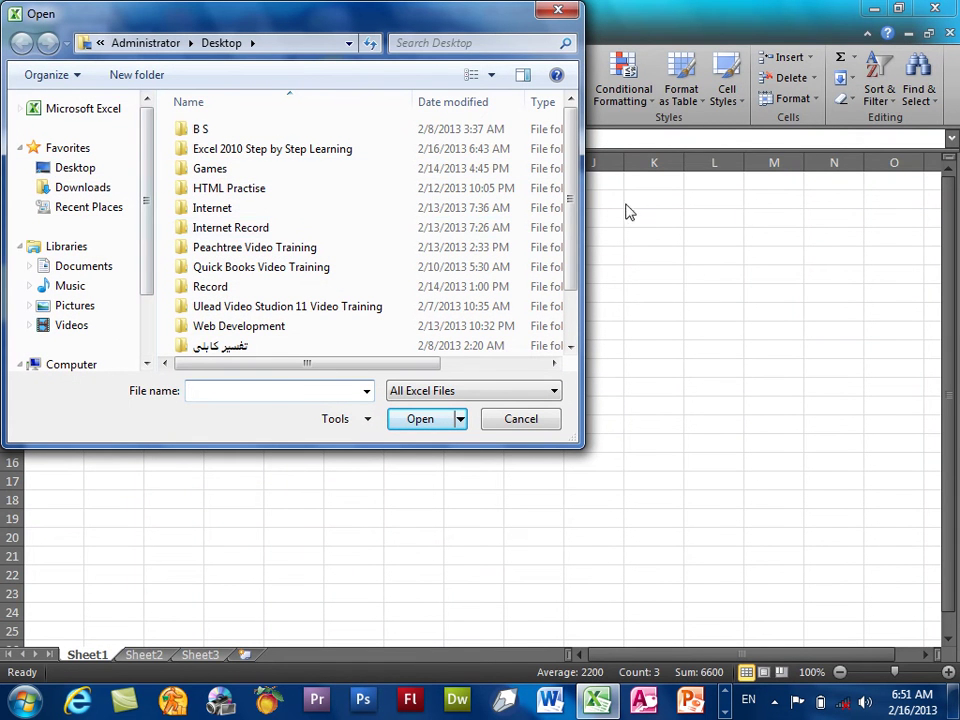
scroll(570, 306, down, 1)
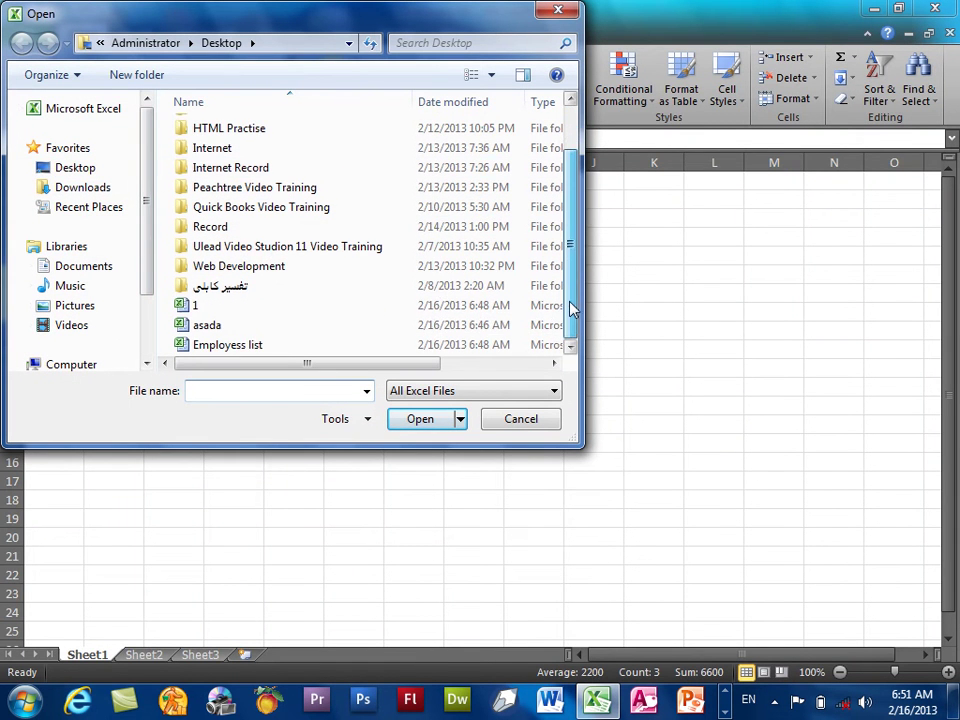
click(240, 350)
click(461, 420)
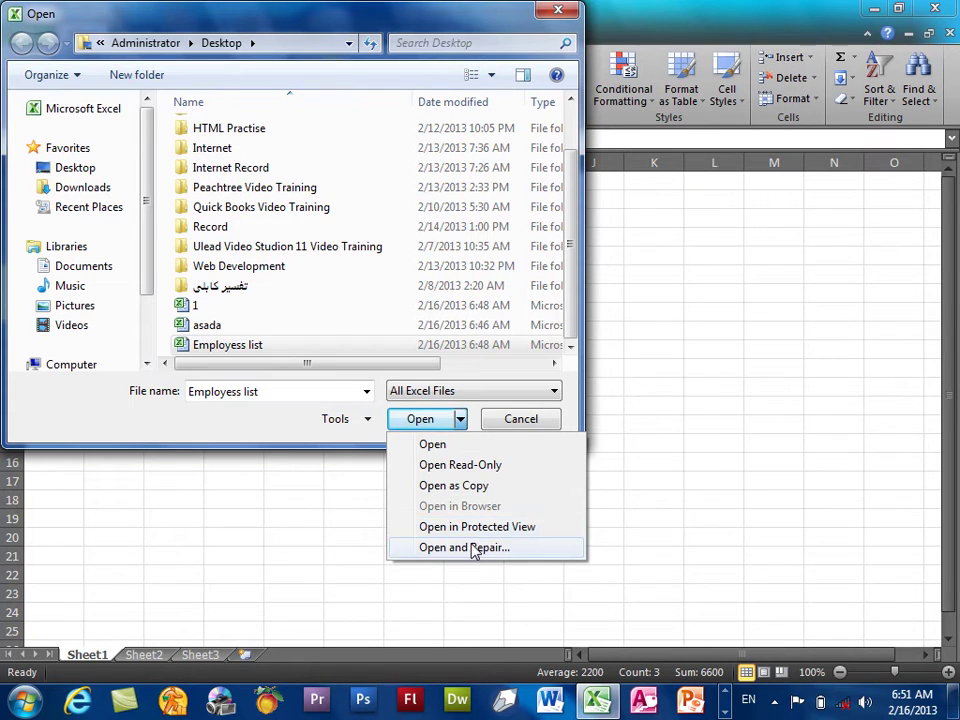
click(230, 425)
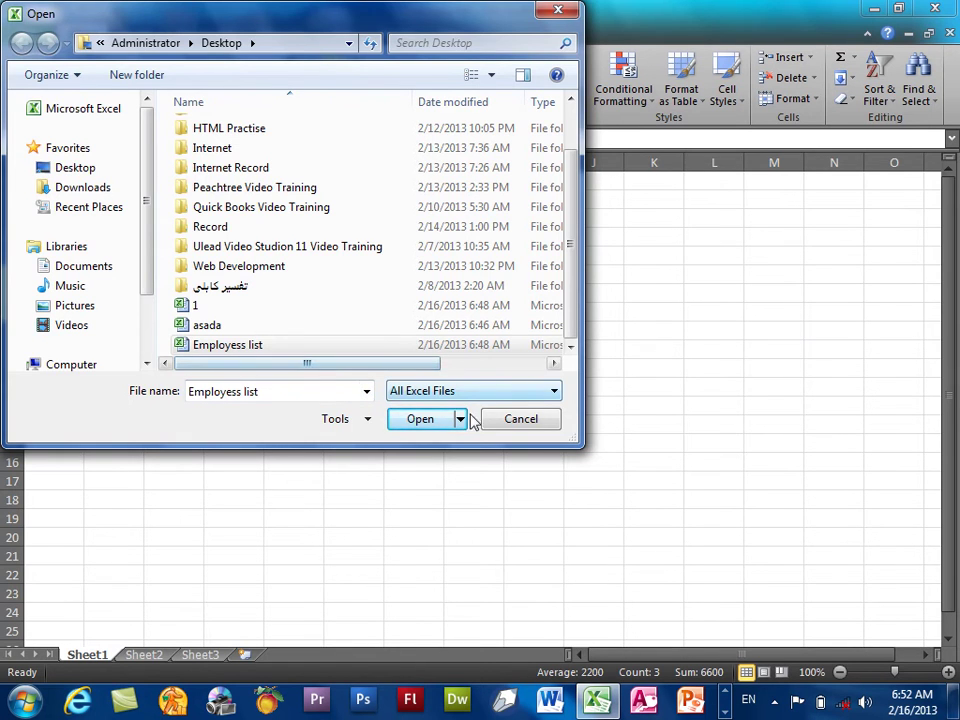
click(420, 418)
Close Employess list, cancel an Open dialog, and create blank workbook Book2.
click(28, 33)
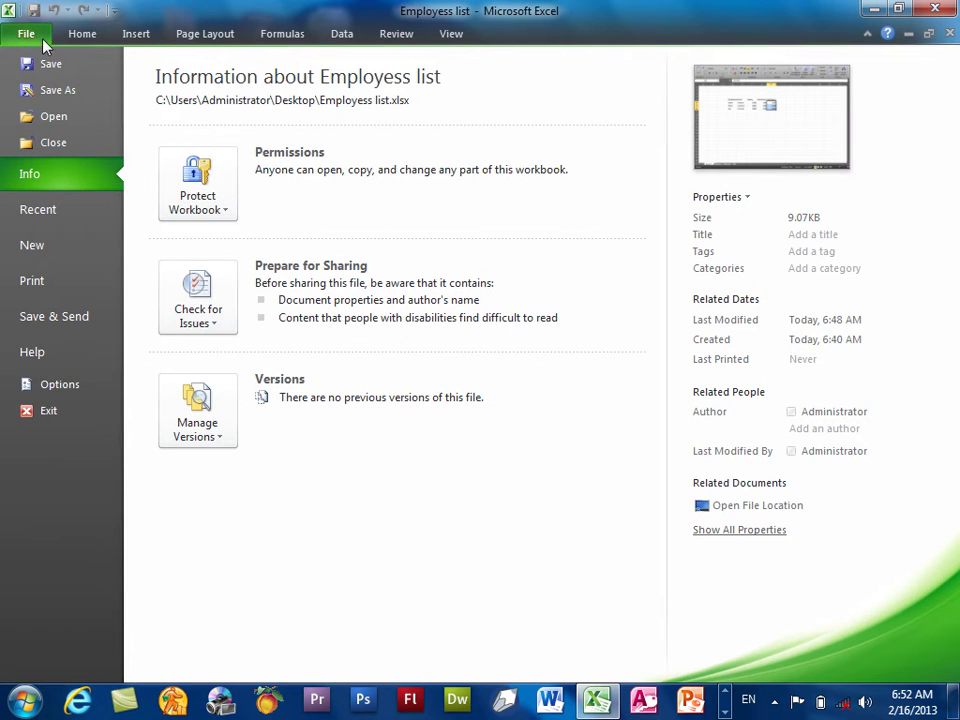
click(68, 148)
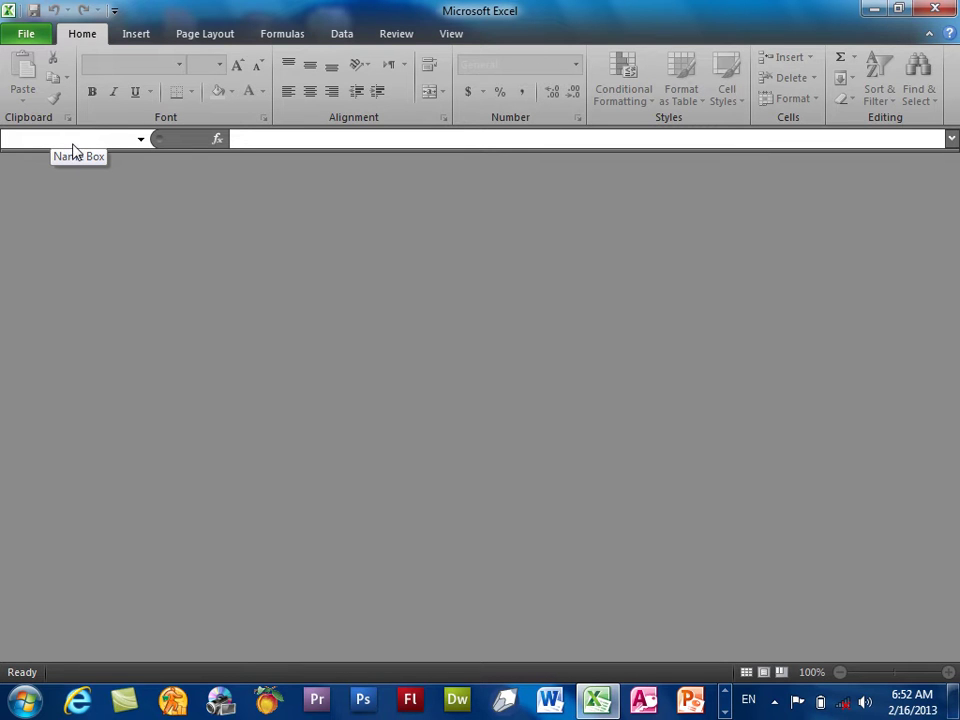
key(ctrl+o)
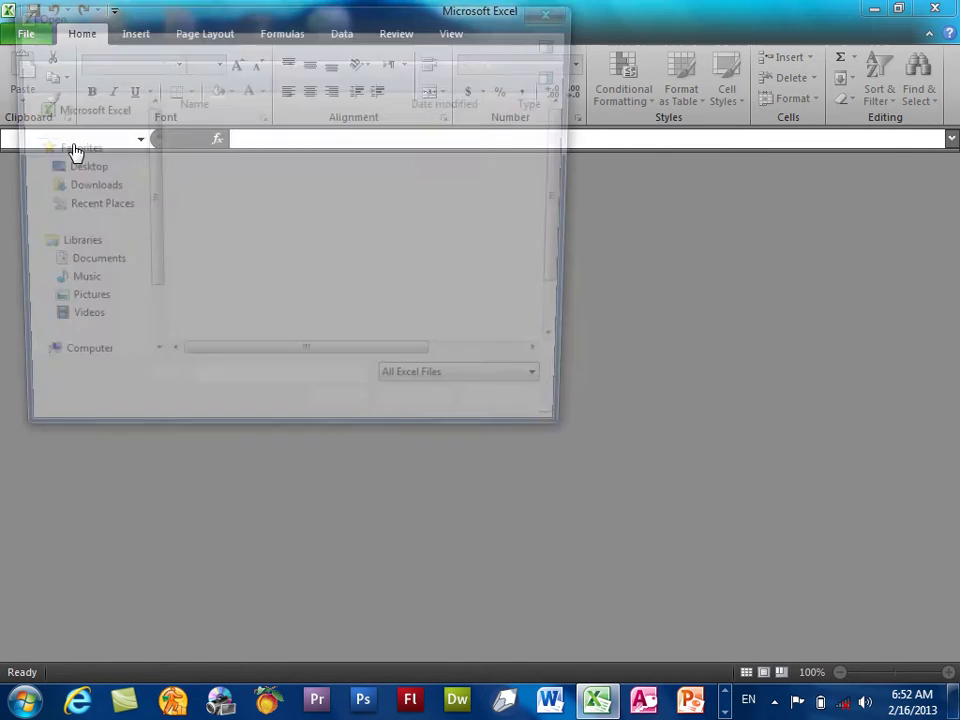
key(Escape)
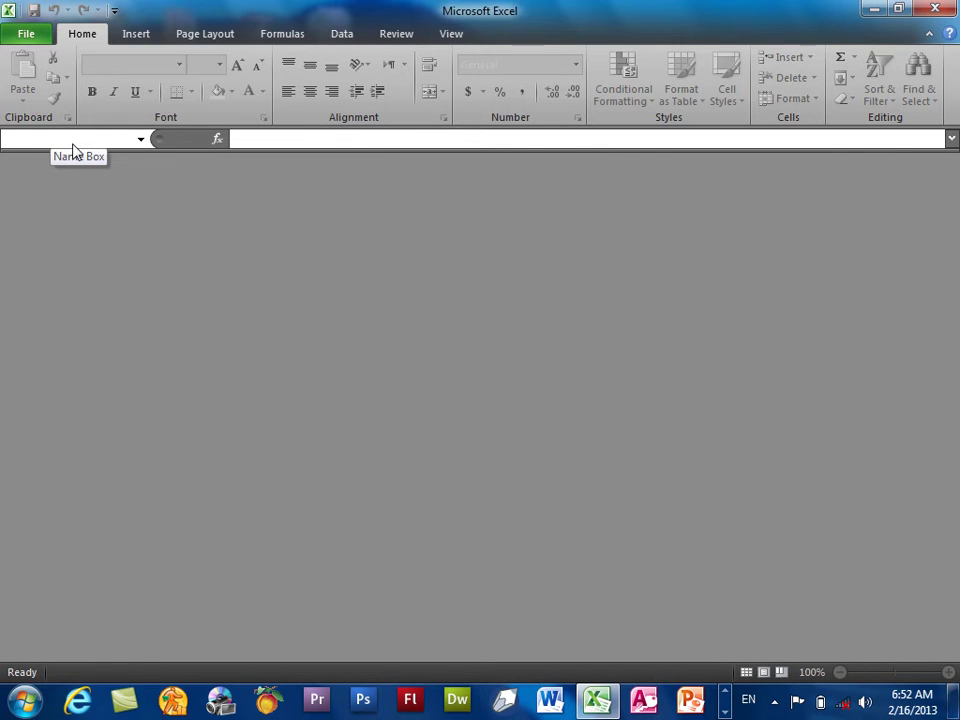
key(ctrl+n)
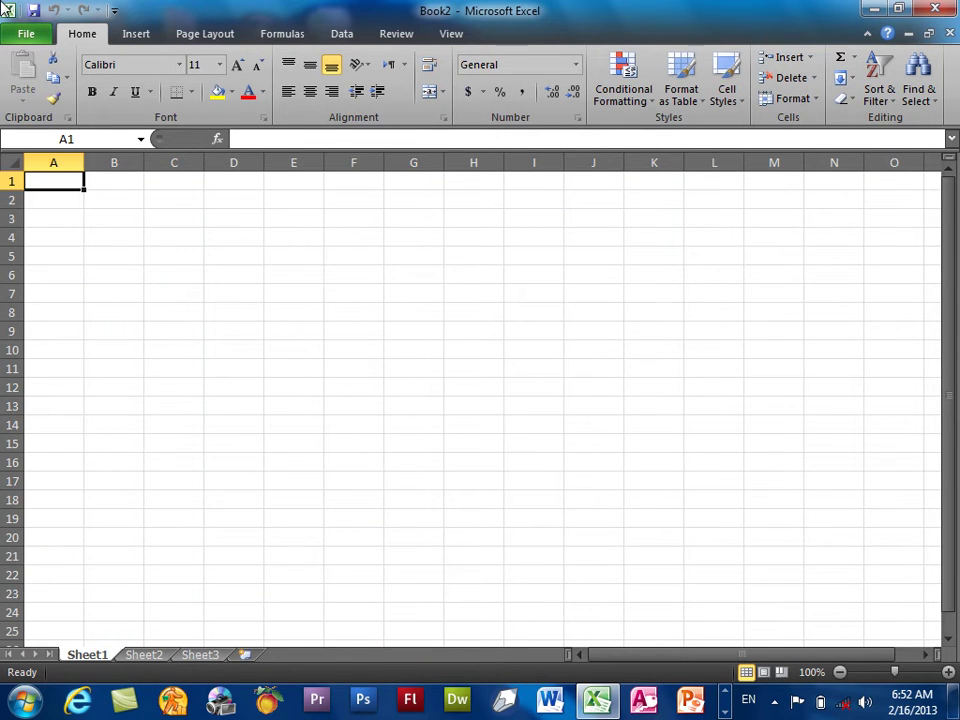
Check Book2's Info page, then close Book2 with Ctrl+W.
click(26, 33)
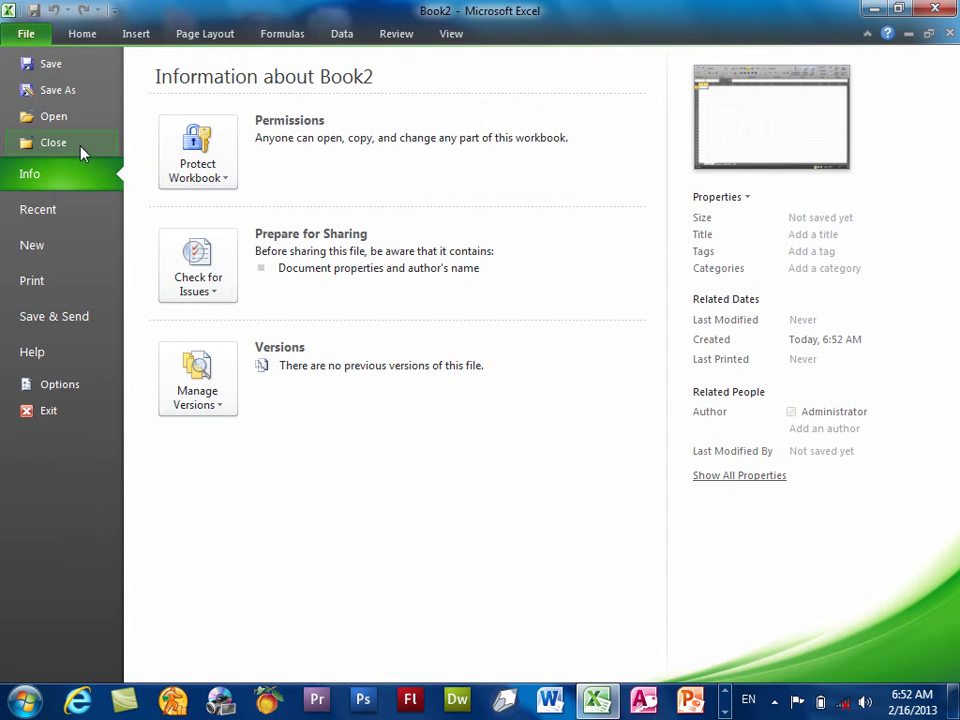
click(33, 32)
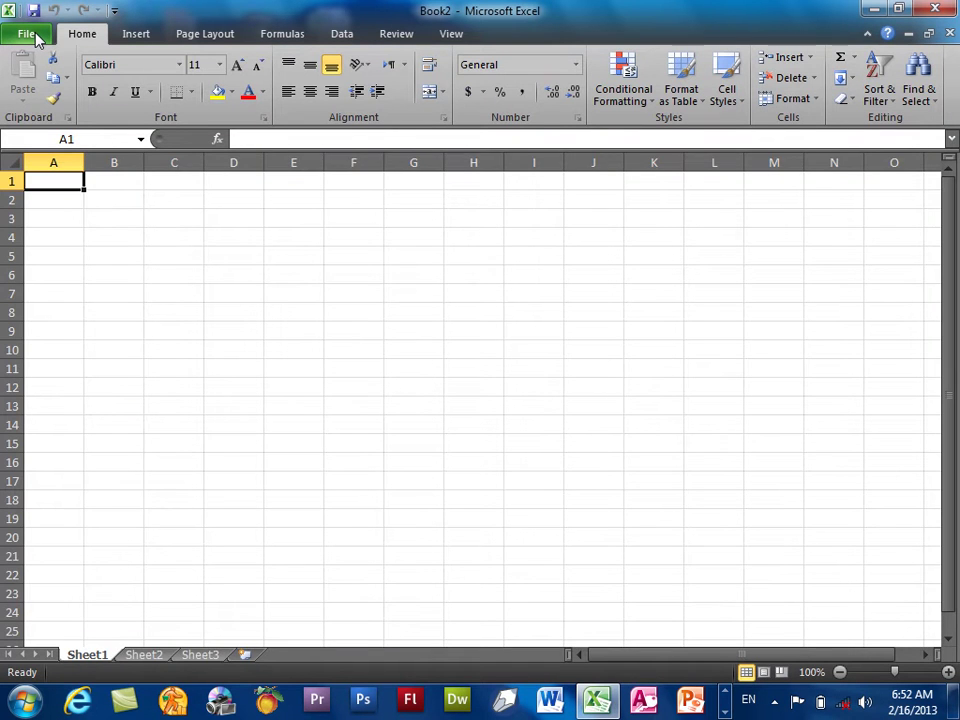
key(ctrl+w)
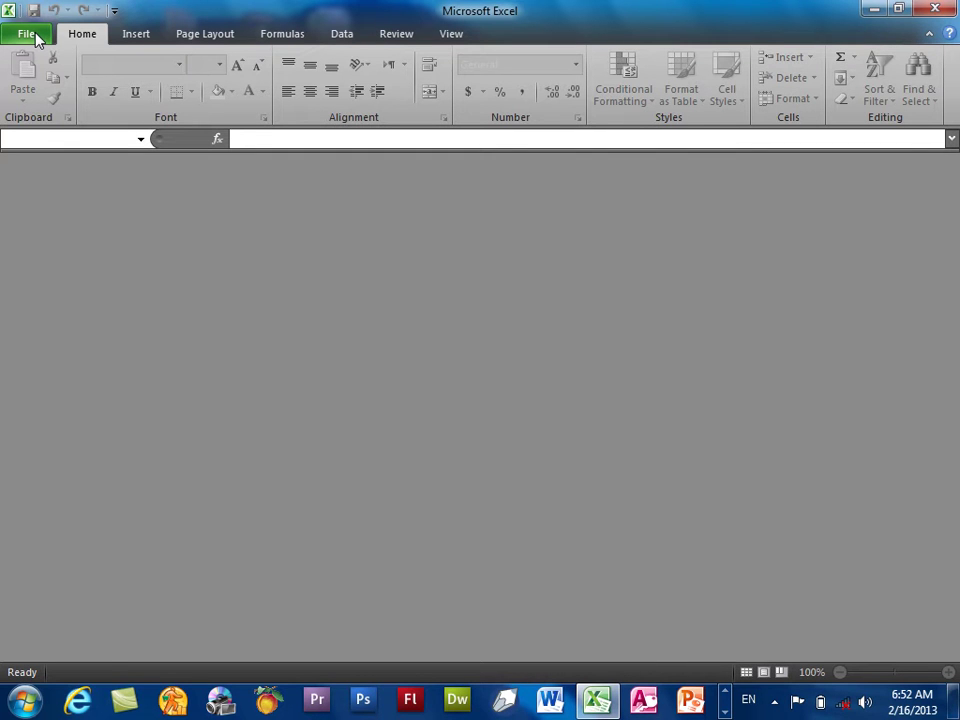
Create new blank Book3 and bring up the Open dialog.
key(ctrl+n)
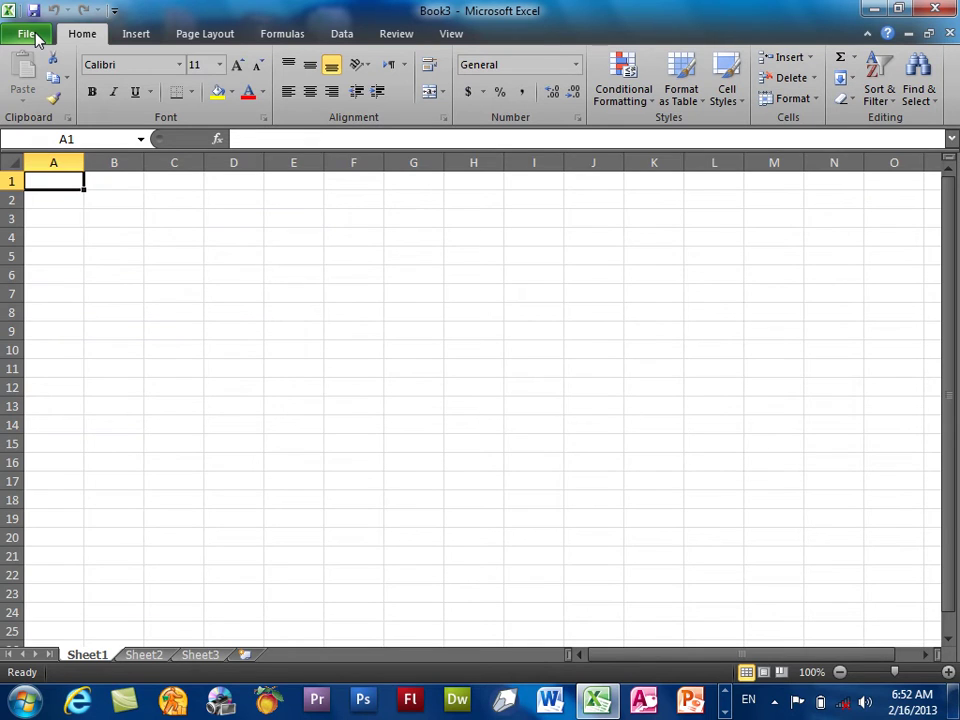
click(30, 33)
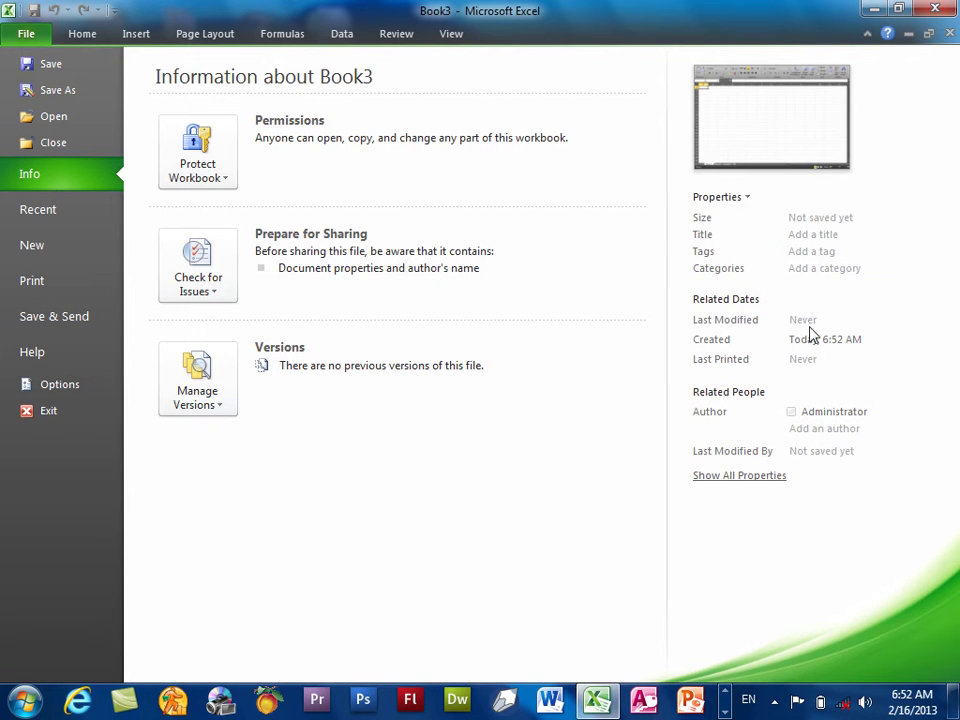
click(28, 31)
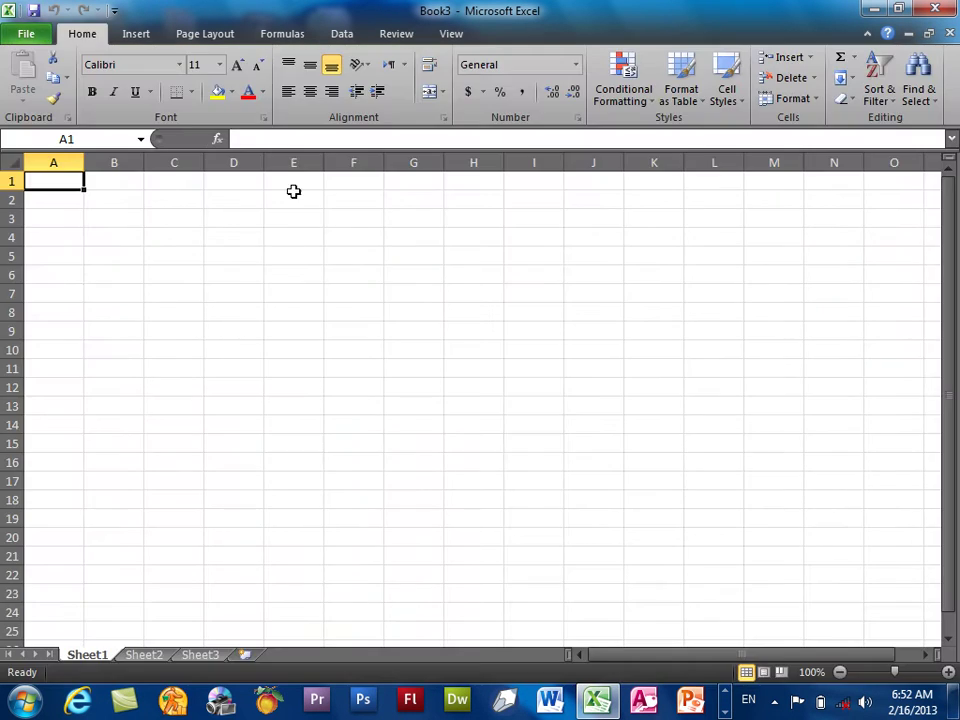
click(40, 36)
click(86, 114)
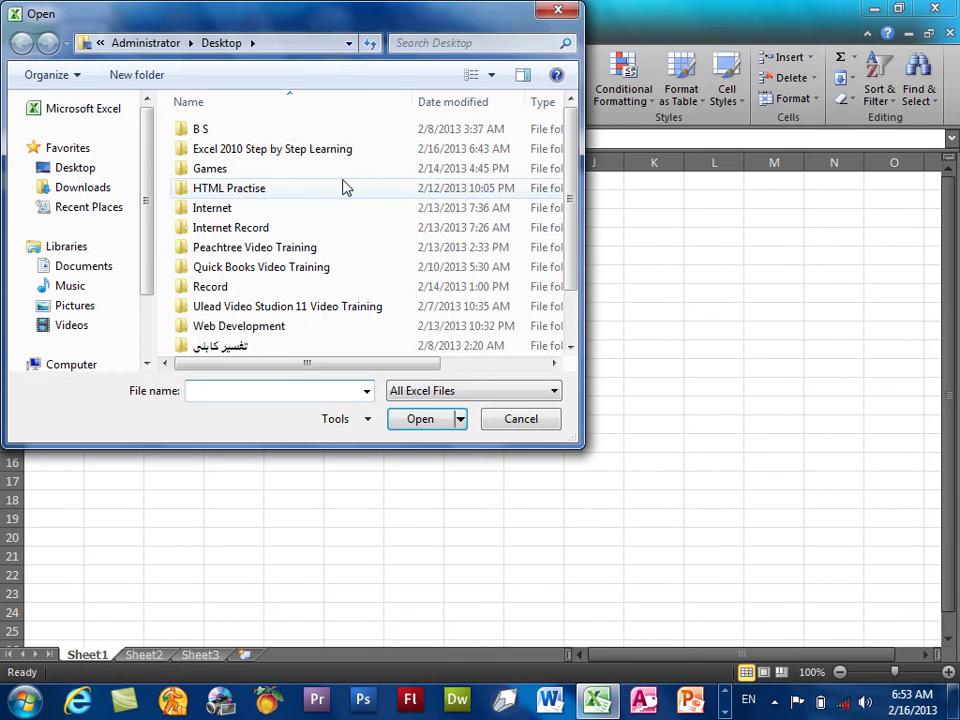
Reopen Employess list from the Open dialog and view its 9.07KB Info page.
scroll(522, 320, down, 2)
double_click(224, 345)
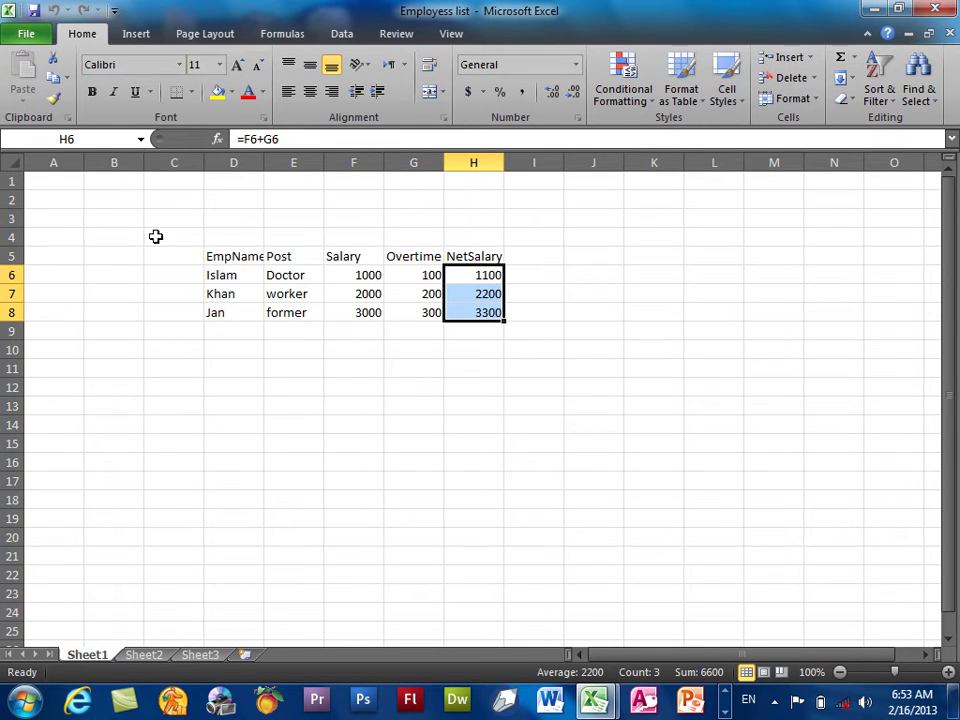
click(156, 236)
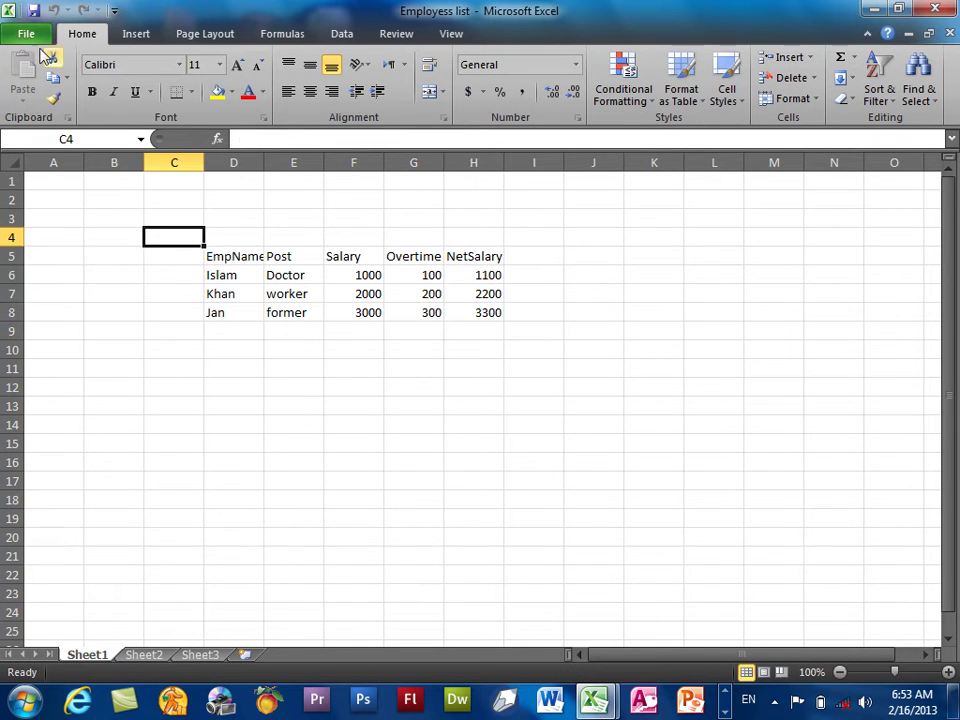
click(33, 38)
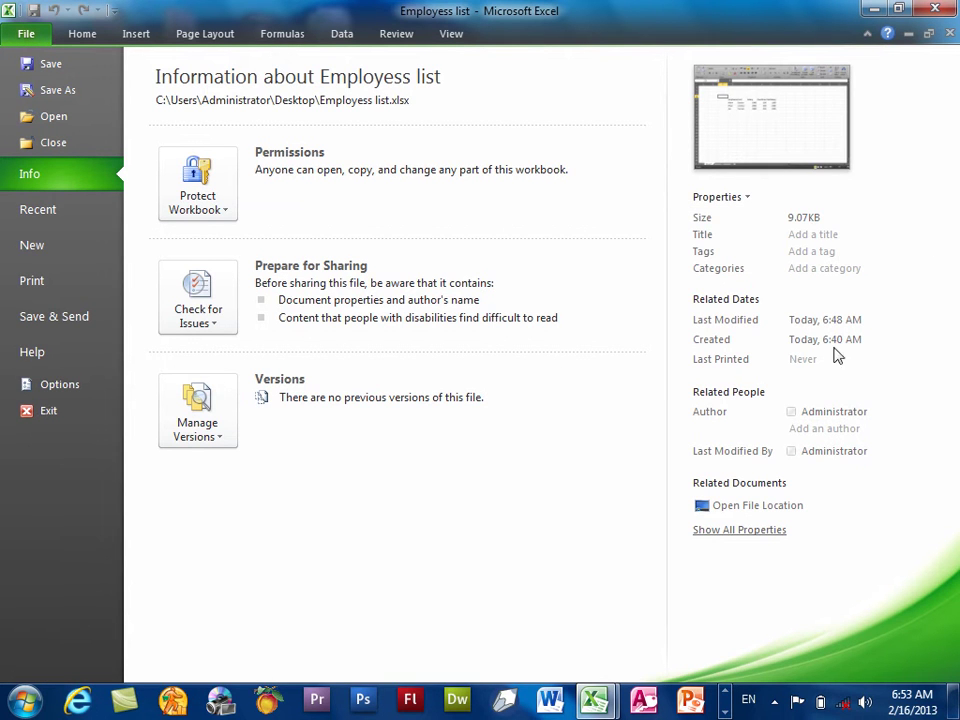
Enter 'Ms Excel Instroduction' as the workbook title.
click(830, 234)
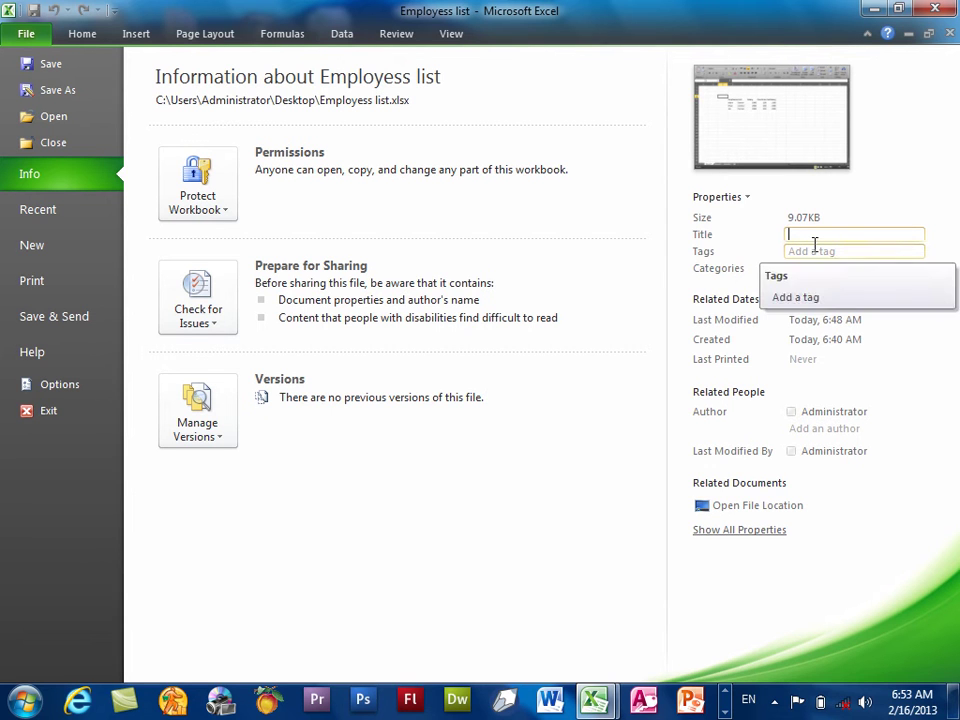
text(Ms Excel)
key(BackSpace)
key(BackSpace)
text(el Instroducto)
key(BackSpace)
key(BackSpace)
text(tion)
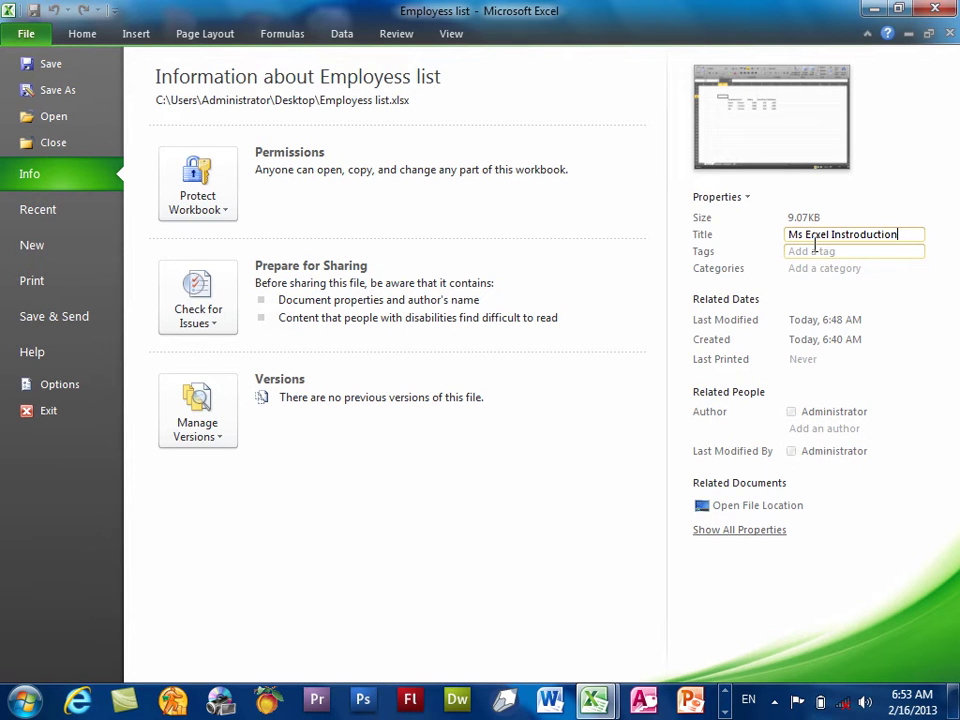
Set the tags to 'Ms Excel Menu' and the category to 'Menu +Function and formulas'.
click(815, 246)
text(Ms Excel )
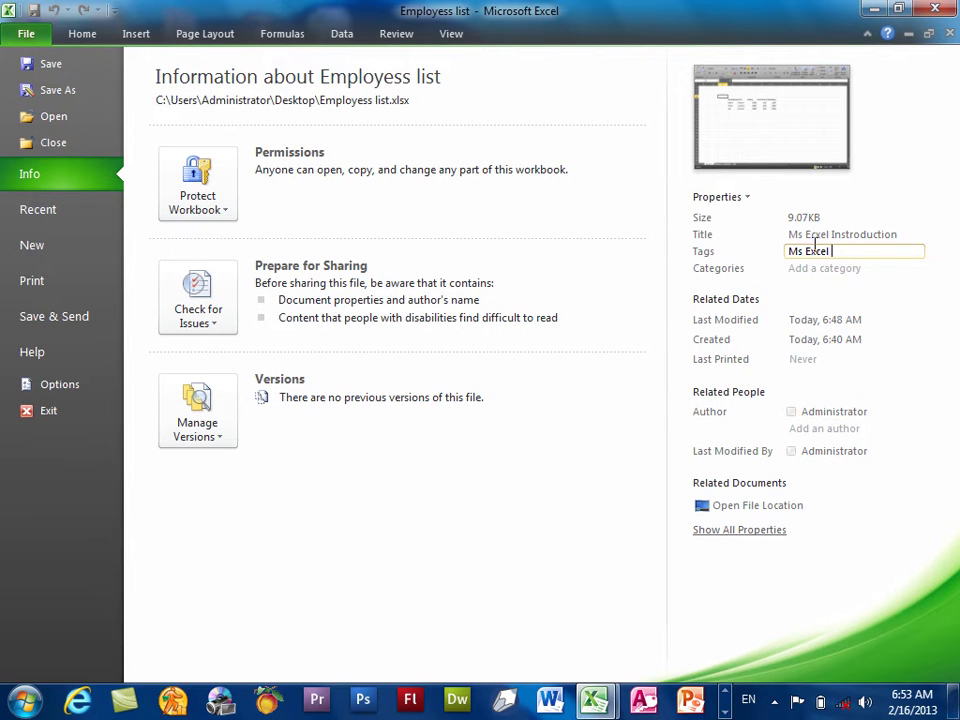
text(Menu)
key(Tab)
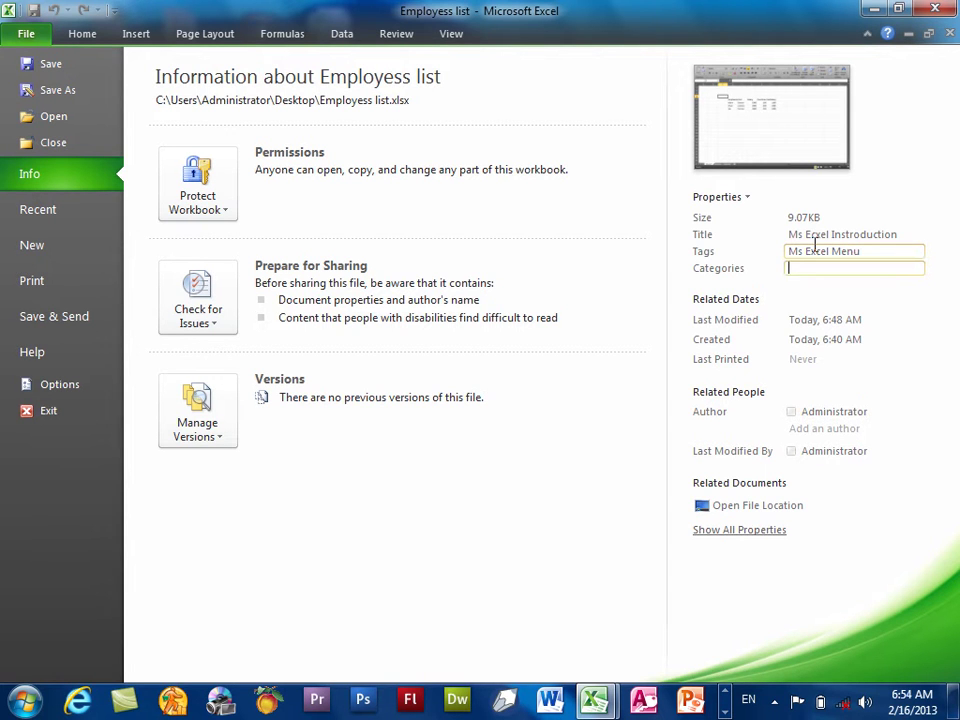
text(Menu)
text( + )
text(Fun)
text(ction and fo)
text(rmulas)
key(Tab)
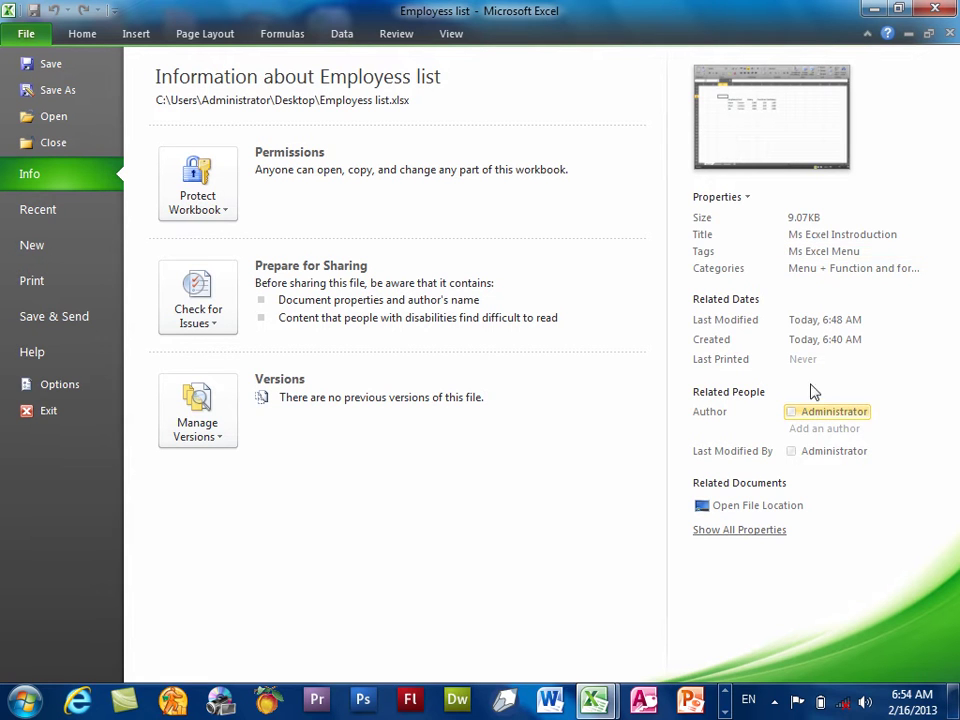
Add the author's name as a workbook author and save the workbook.
click(828, 431)
text(Muhammad Isllam)
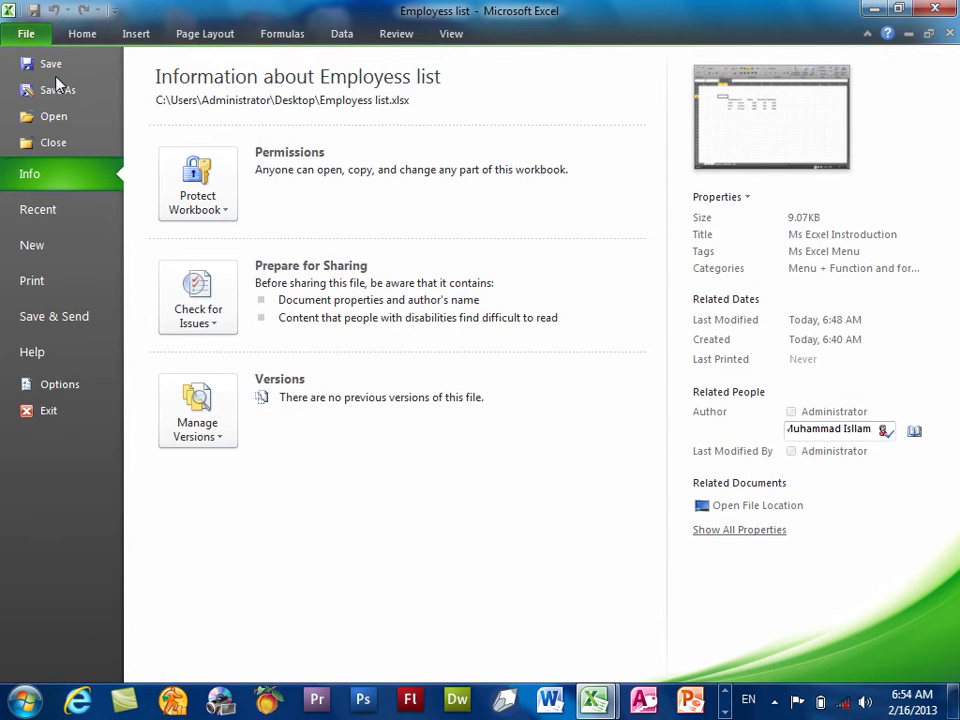
click(50, 66)
Close the blank Book3 workbook from its taskbar thumbnail, leaving the salary sheet showing.
click(874, 9)
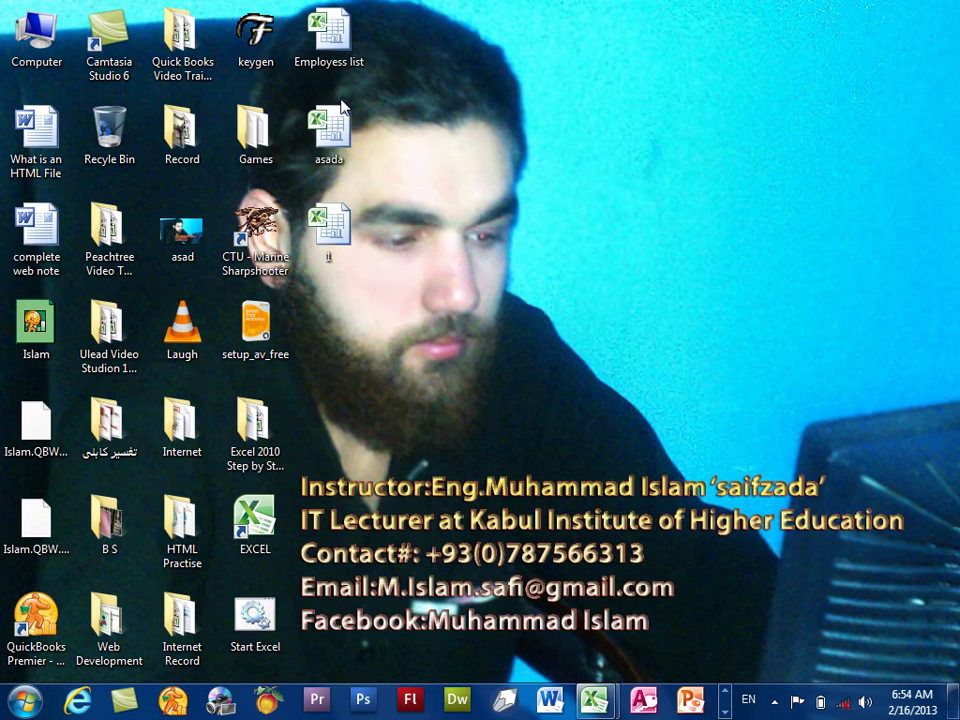
mouse_move(594, 697)
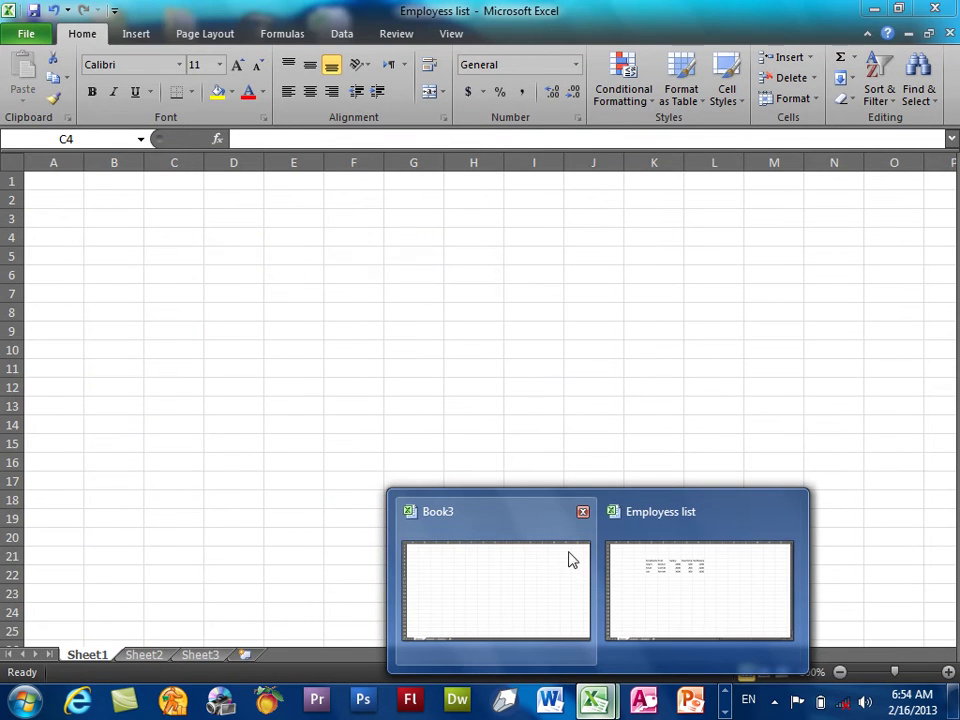
click(574, 511)
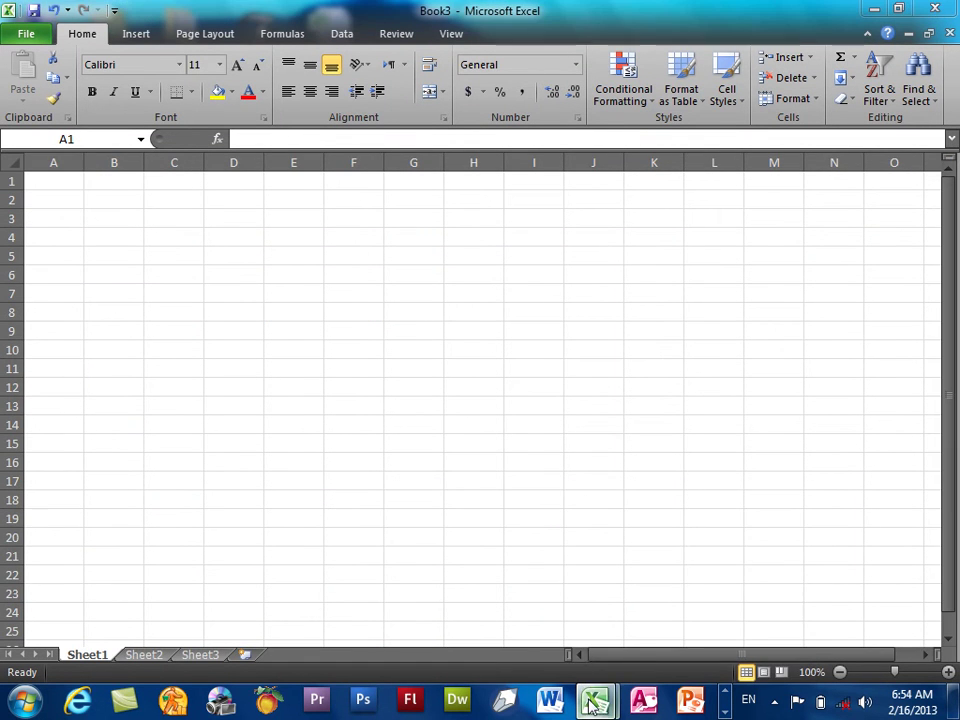
mouse_move(594, 697)
click(579, 508)
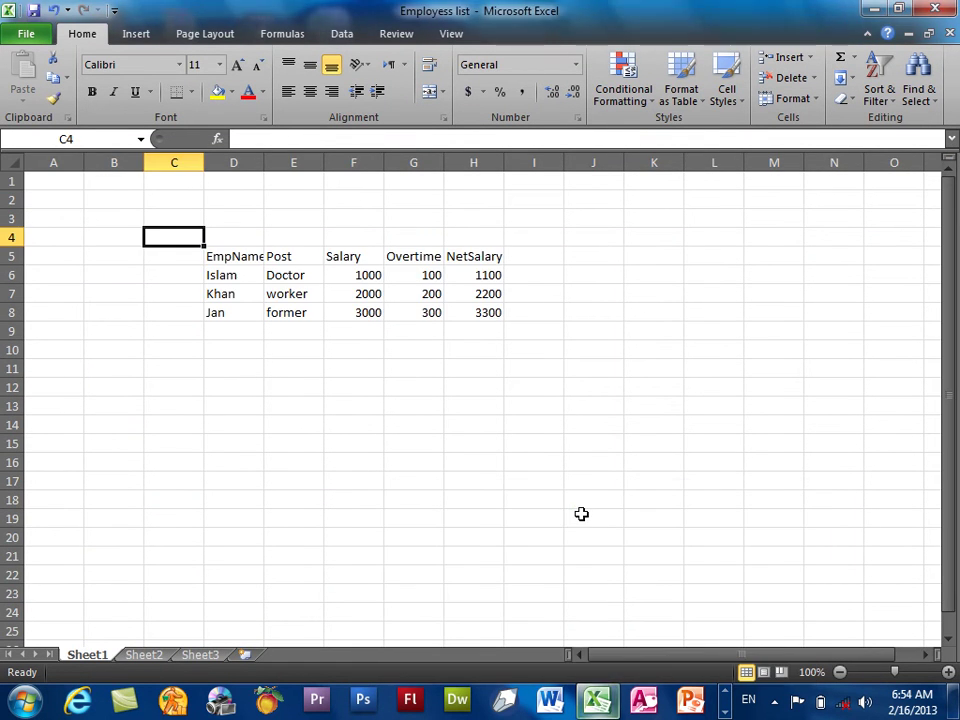
Review the Protect Workbook options on the Info page without choosing any, then return to the sheet.
click(611, 465)
click(26, 33)
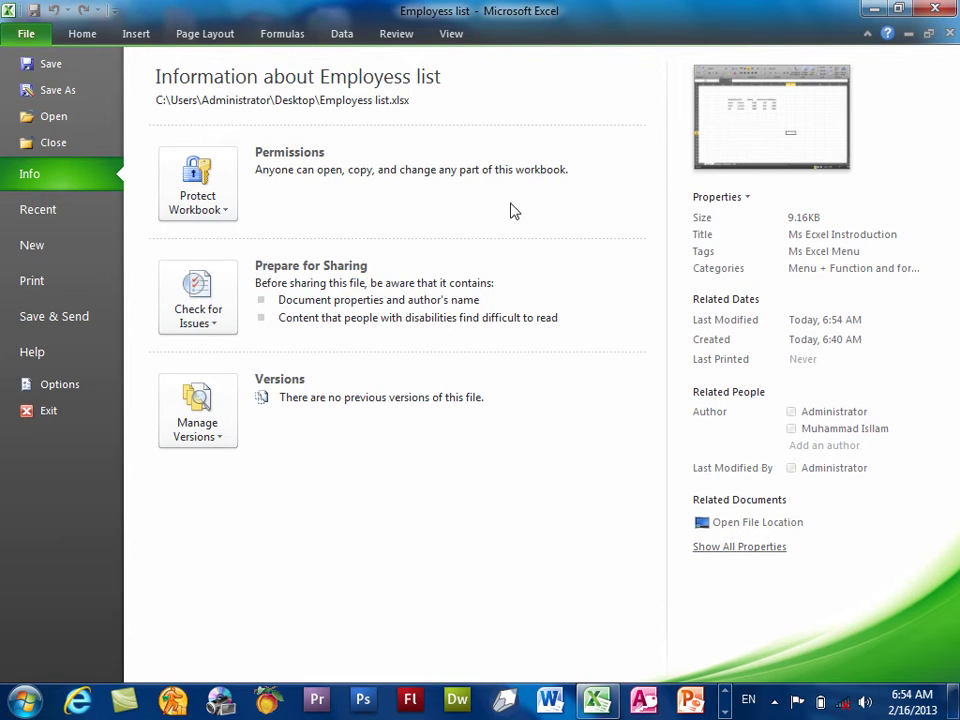
click(189, 207)
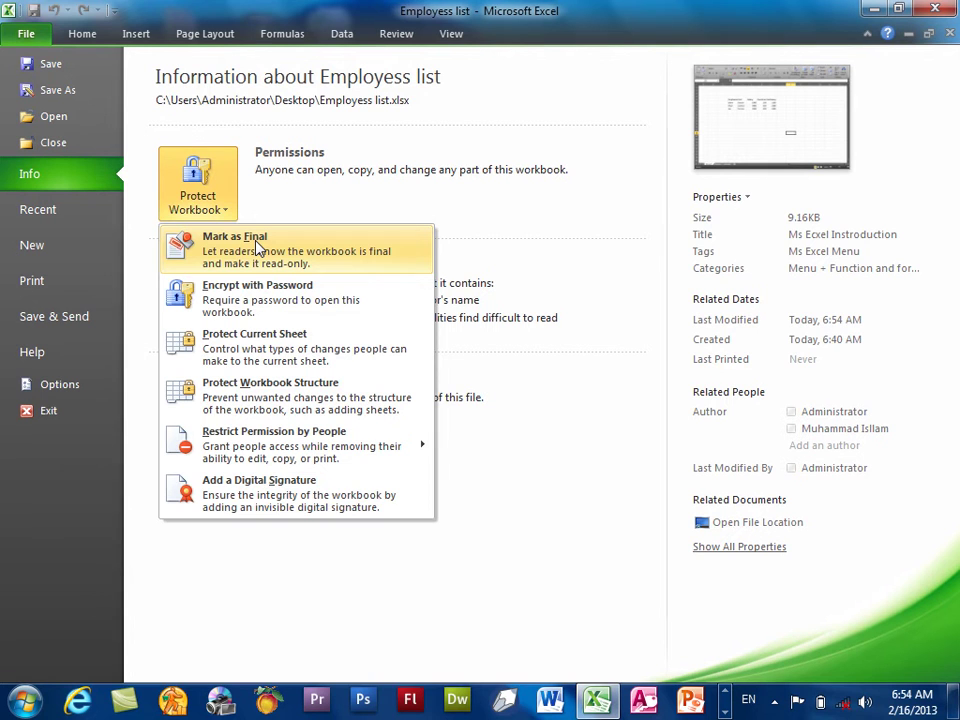
click(257, 247)
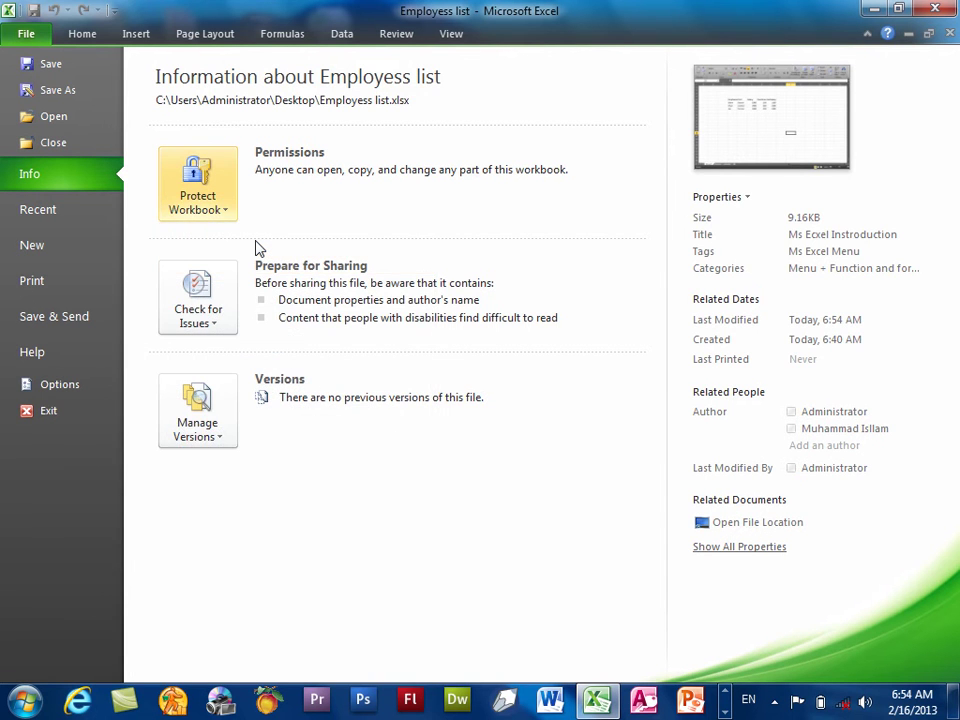
key(Escape)
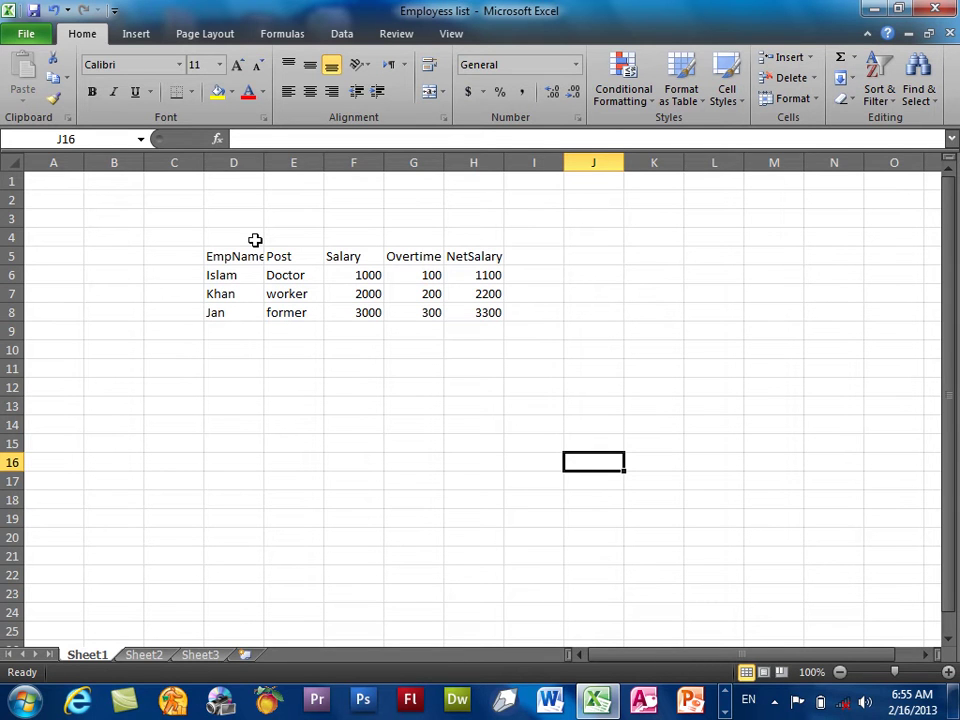
Mark Employess list as final via Protect Workbook, accepting the save and the final-status notice.
click(26, 34)
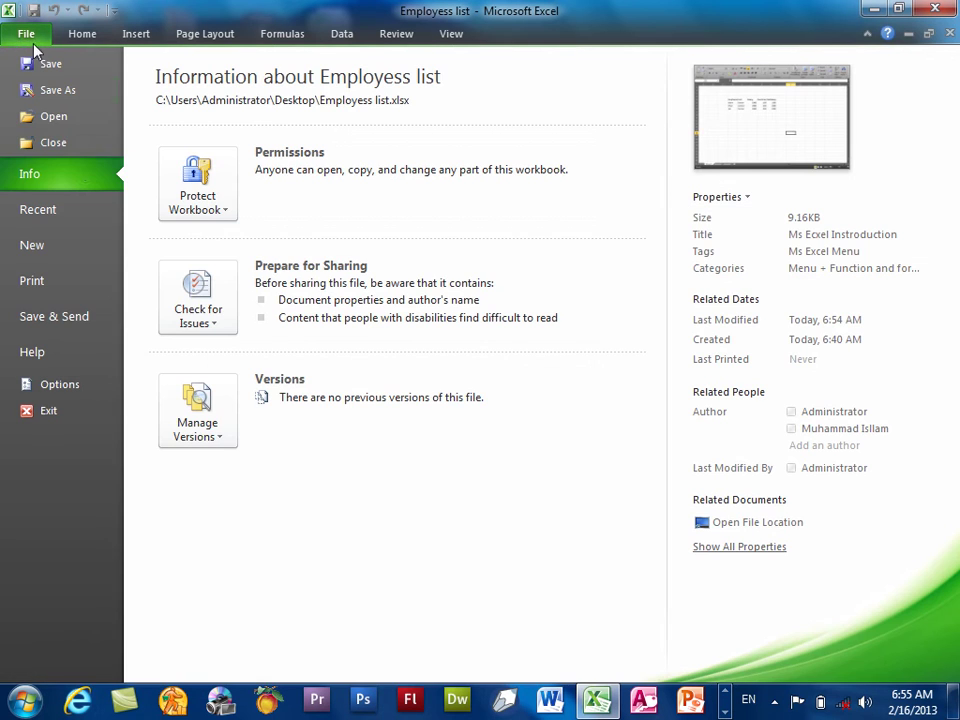
click(175, 209)
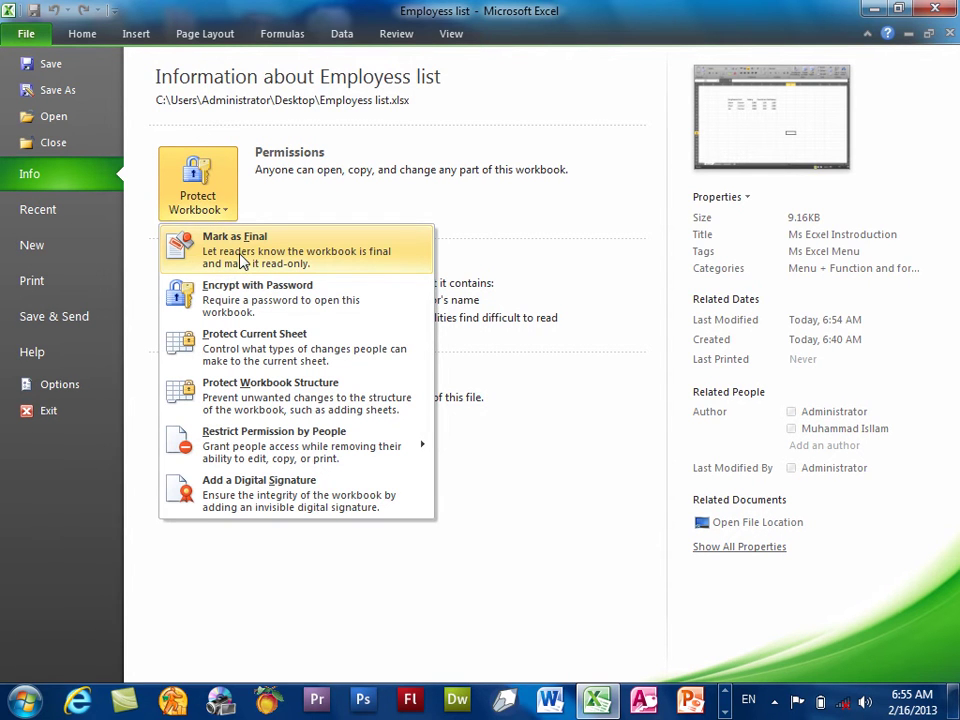
click(242, 260)
click(443, 400)
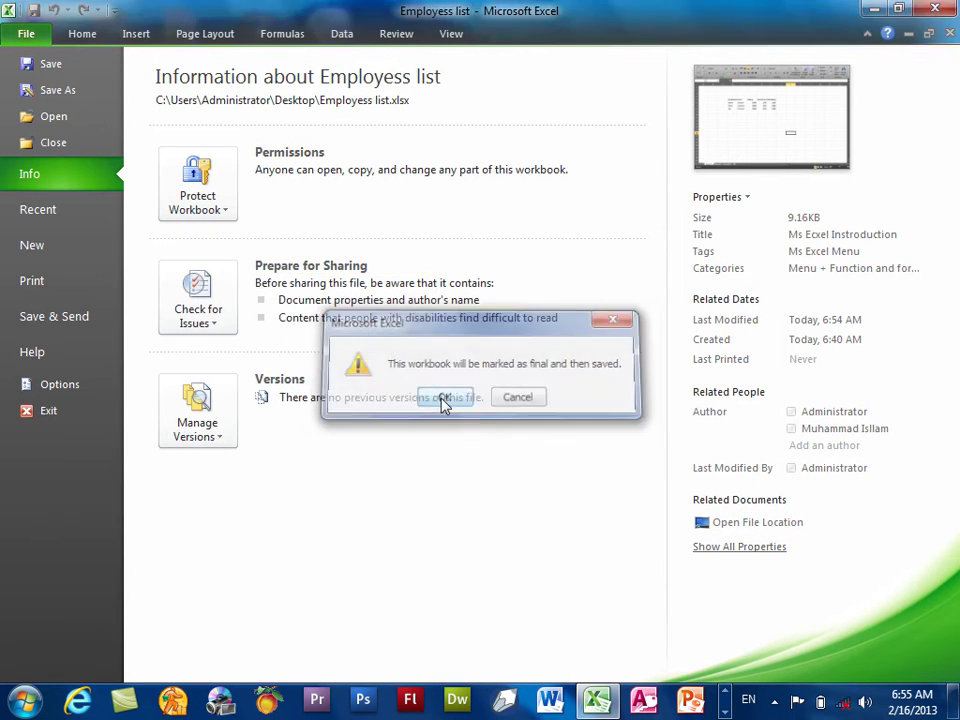
click(470, 433)
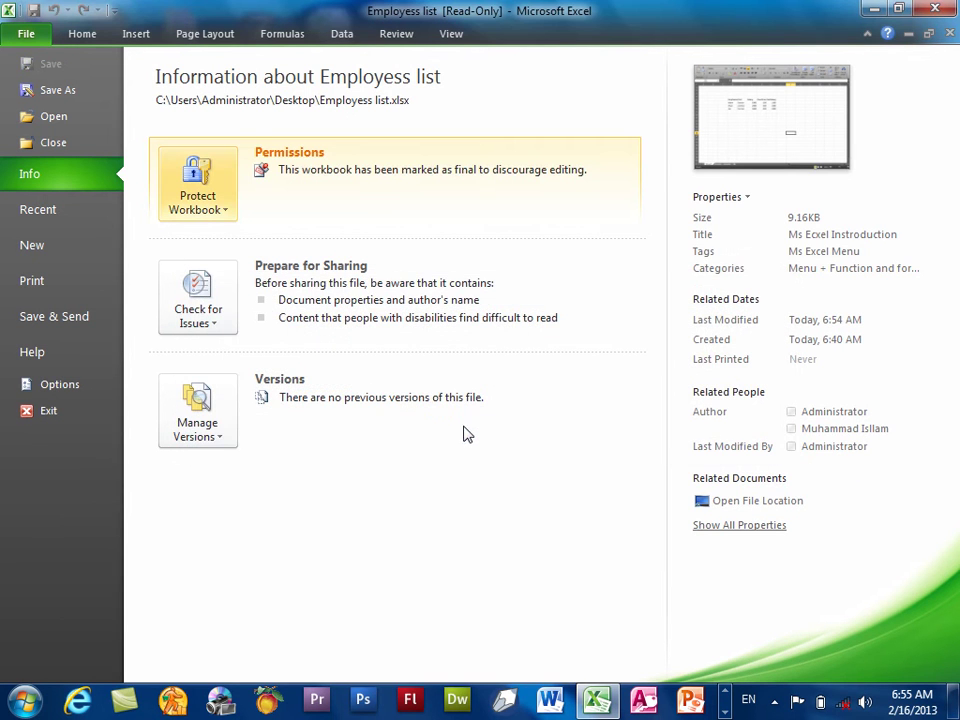
click(12, 38)
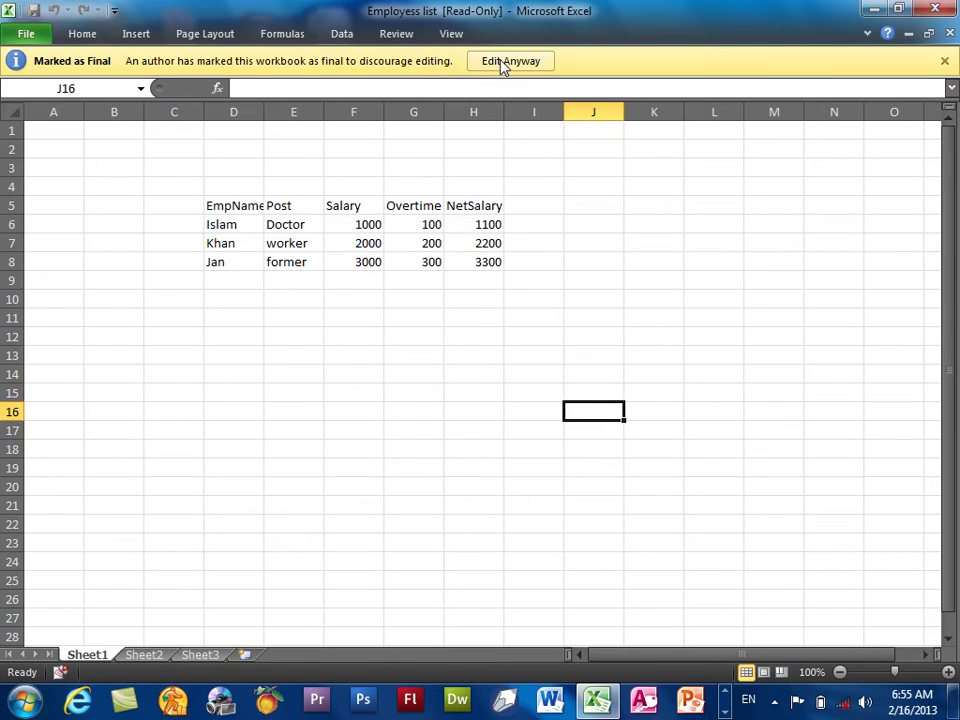
Check the Protect Workbook options on the Info page, then return to the worksheet.
click(26, 35)
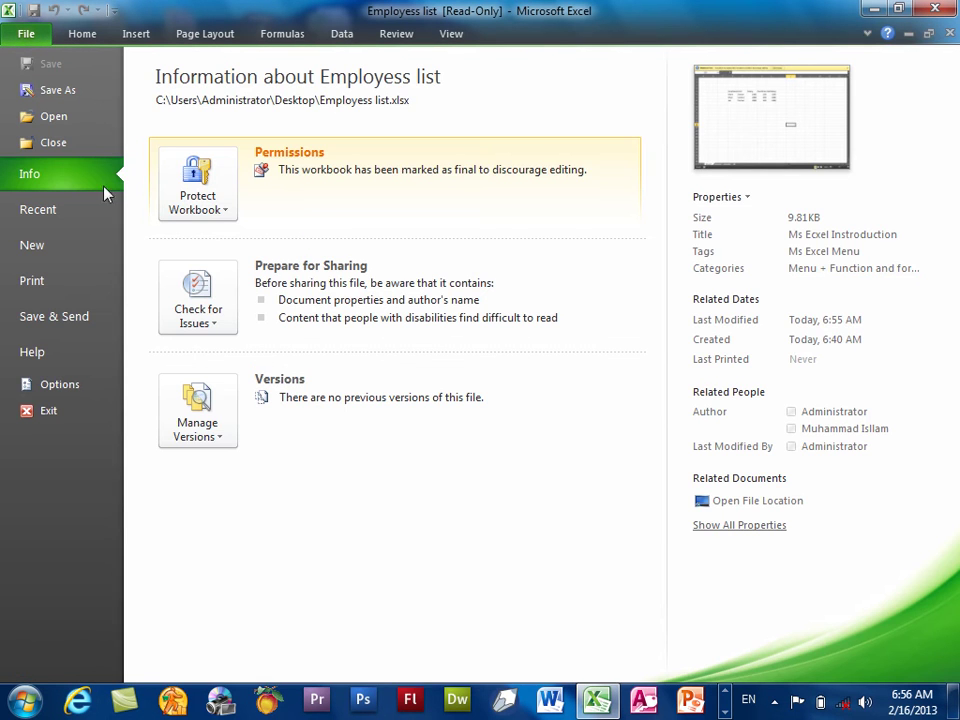
click(221, 212)
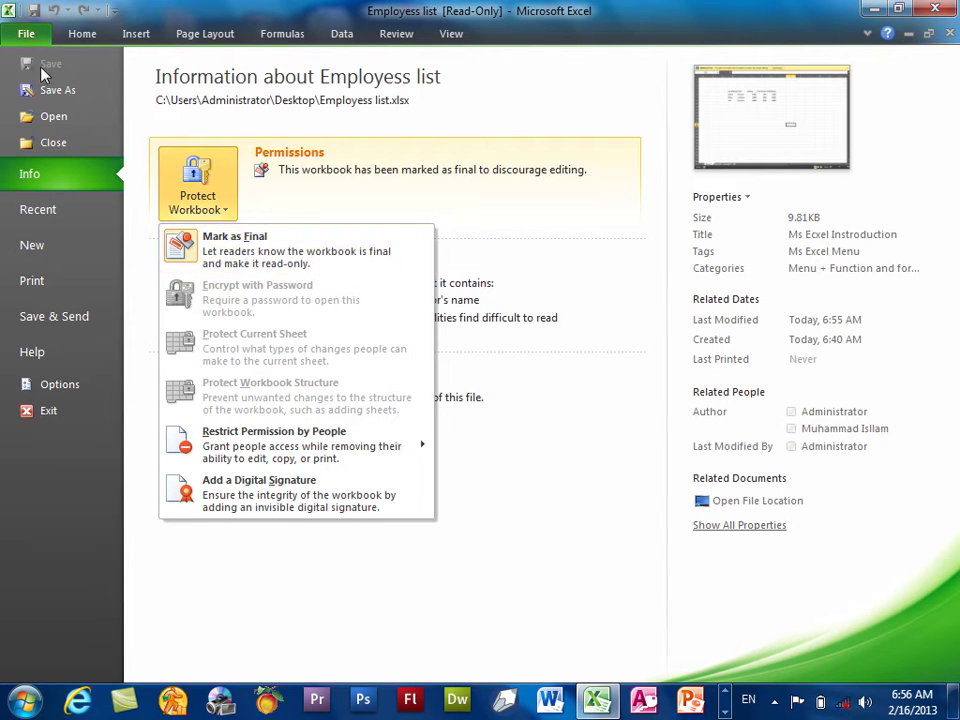
click(24, 33)
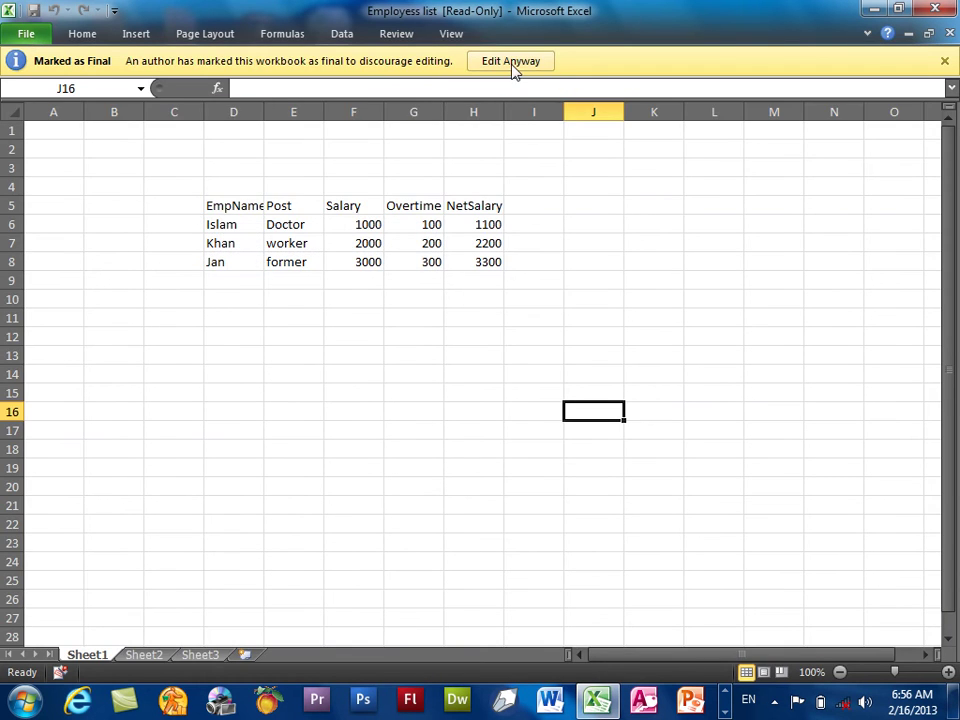
Lift the final status with Edit Anyway, test typing in cell J16, and recheck Protect Workbook.
click(511, 62)
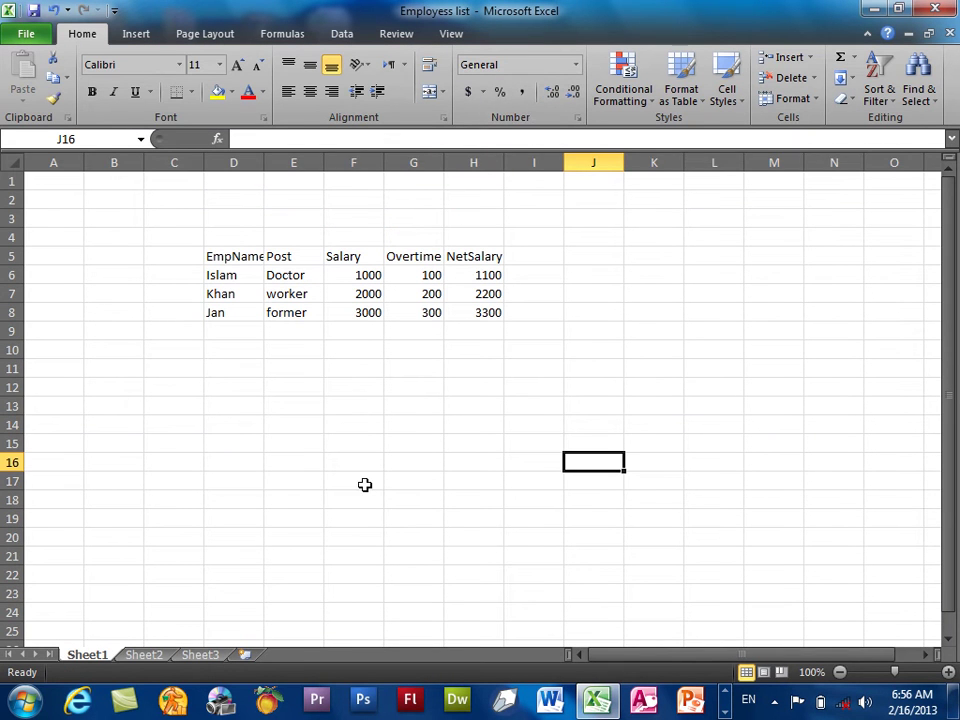
text(jkgfhjggjjk)
key(Escape)
click(26, 33)
click(185, 210)
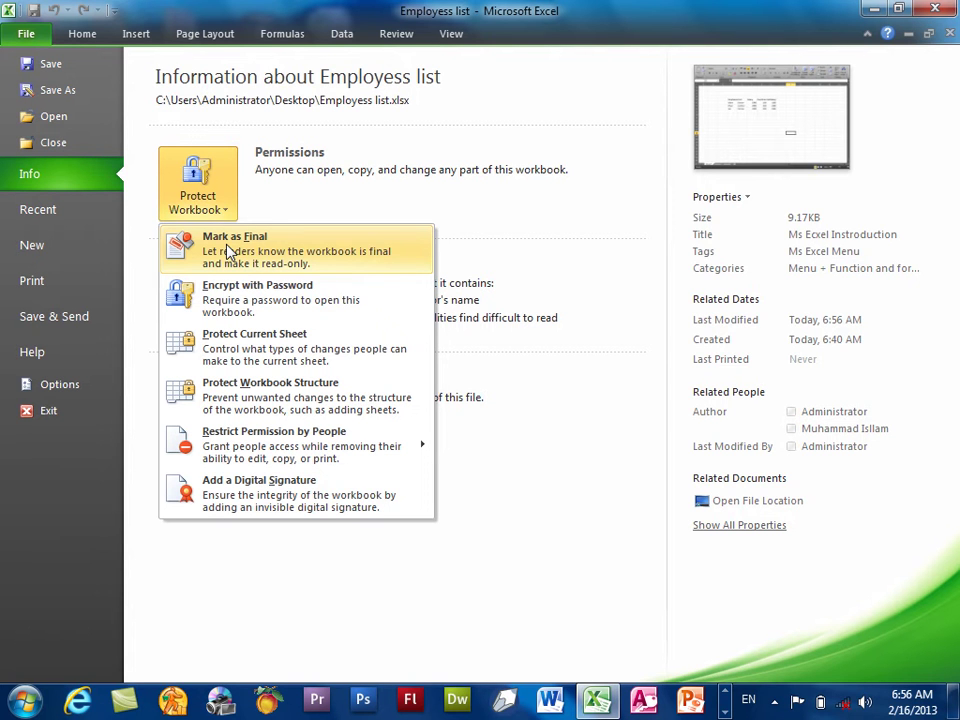
Encrypt the workbook with a confirmed password, then save and close it.
click(240, 297)
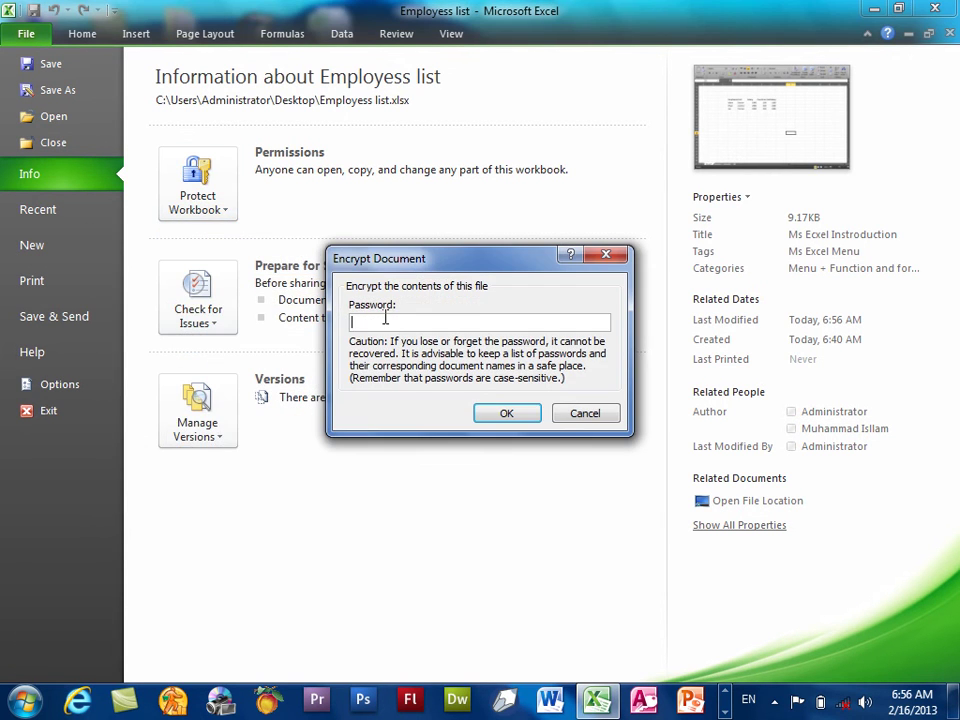
click(516, 416)
click(507, 415)
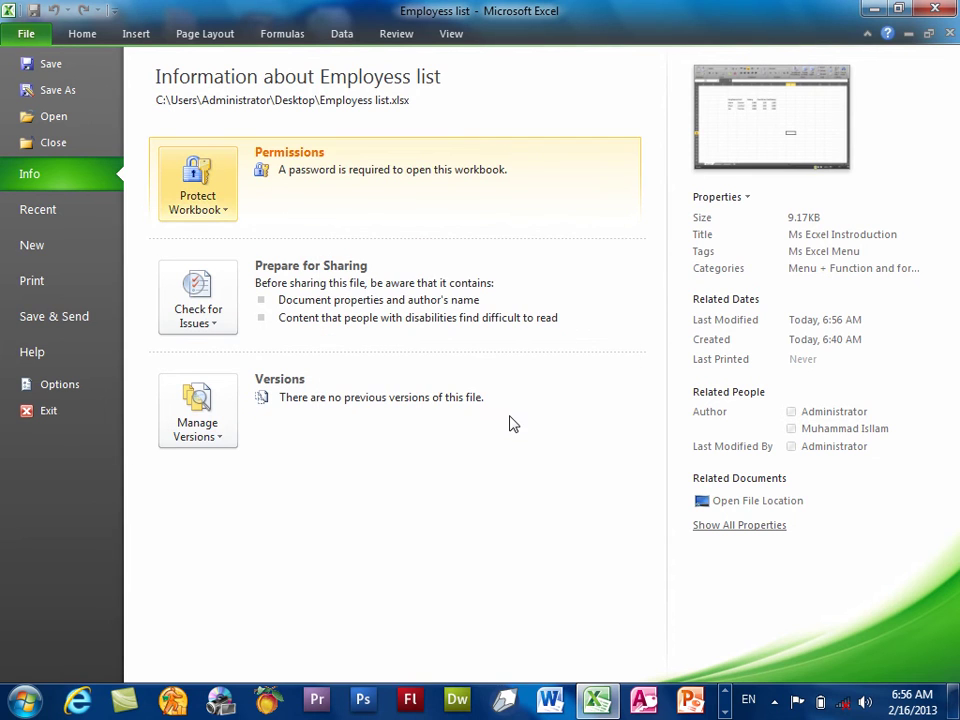
click(55, 64)
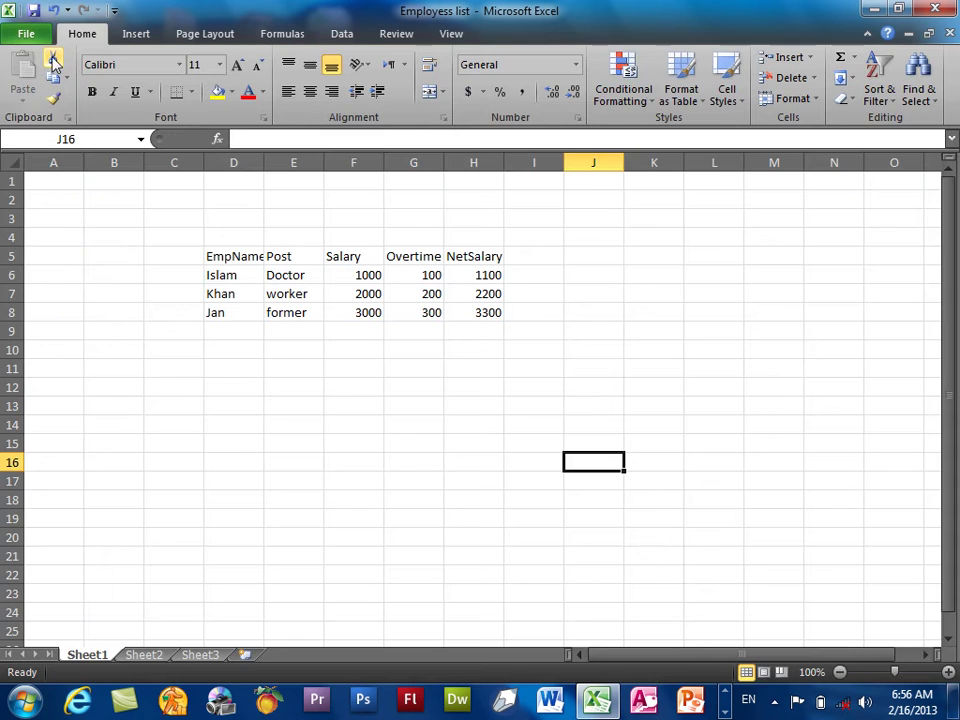
click(28, 31)
click(53, 142)
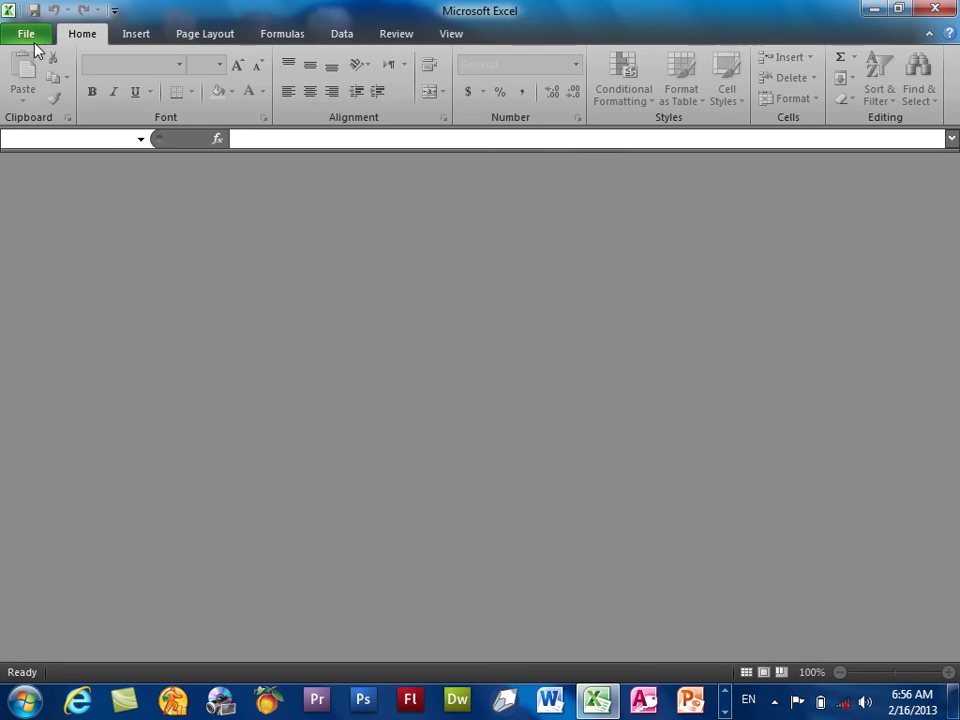
Reopen Employess list from Recent by entering its password, and view its Info page.
click(30, 34)
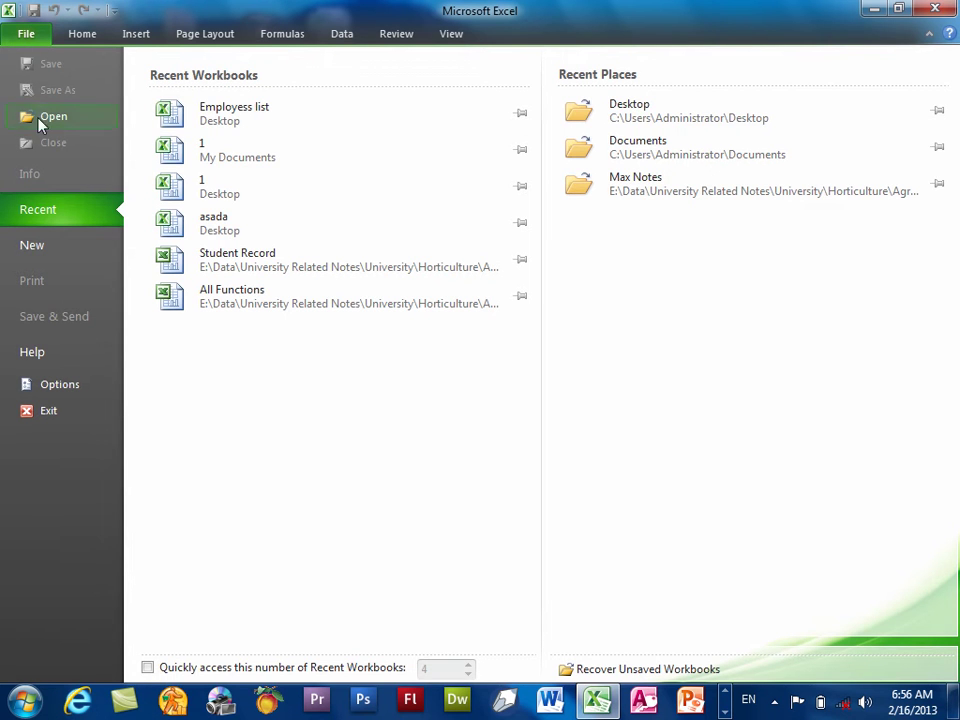
click(242, 119)
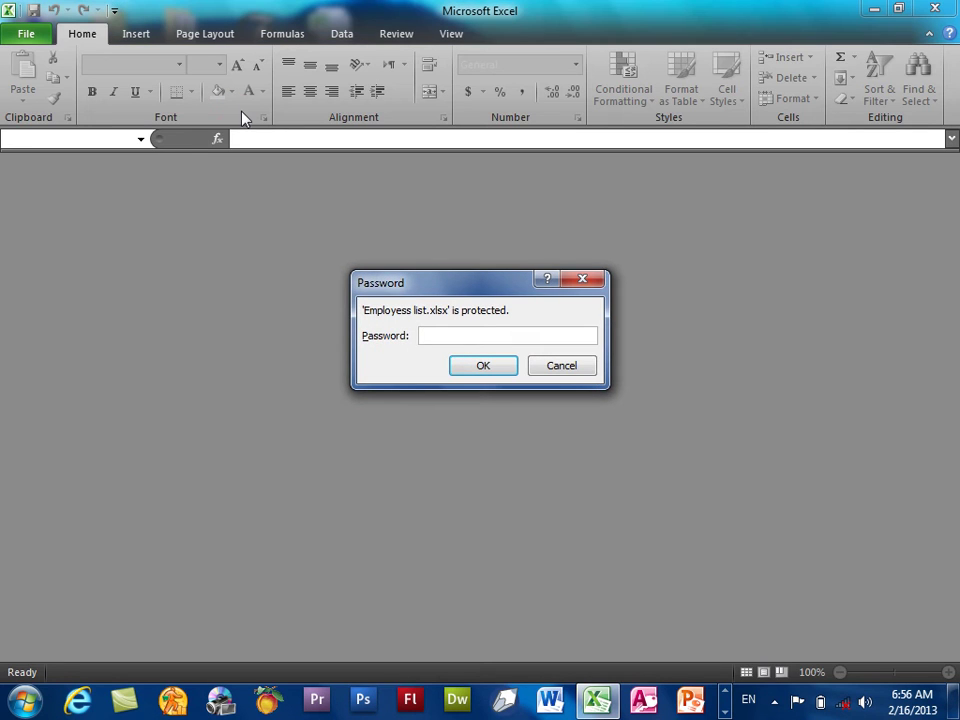
key(Return)
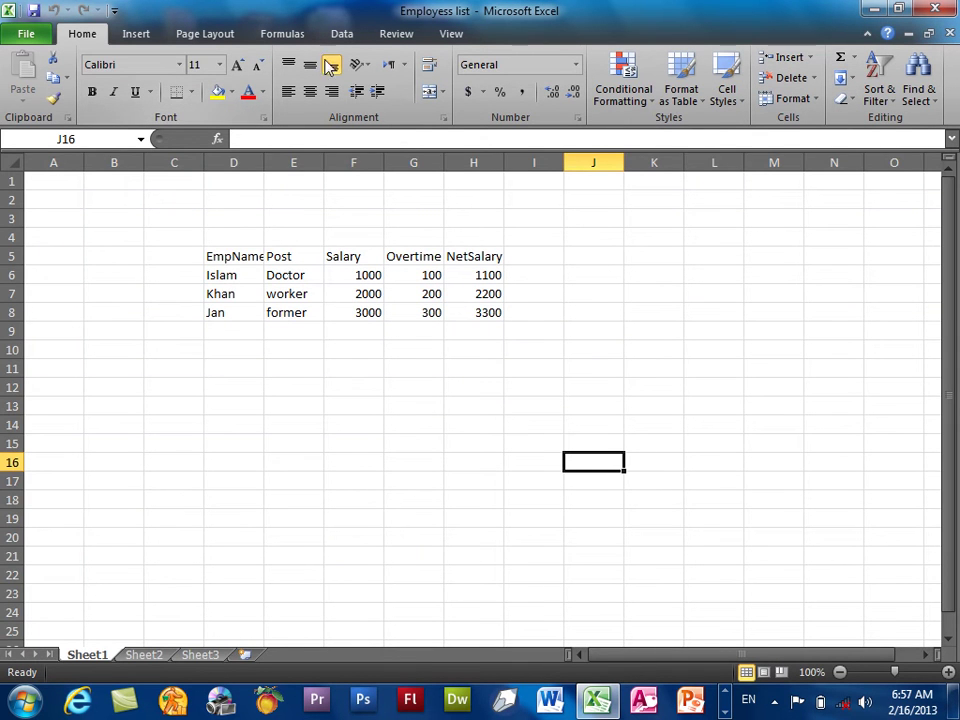
click(30, 36)
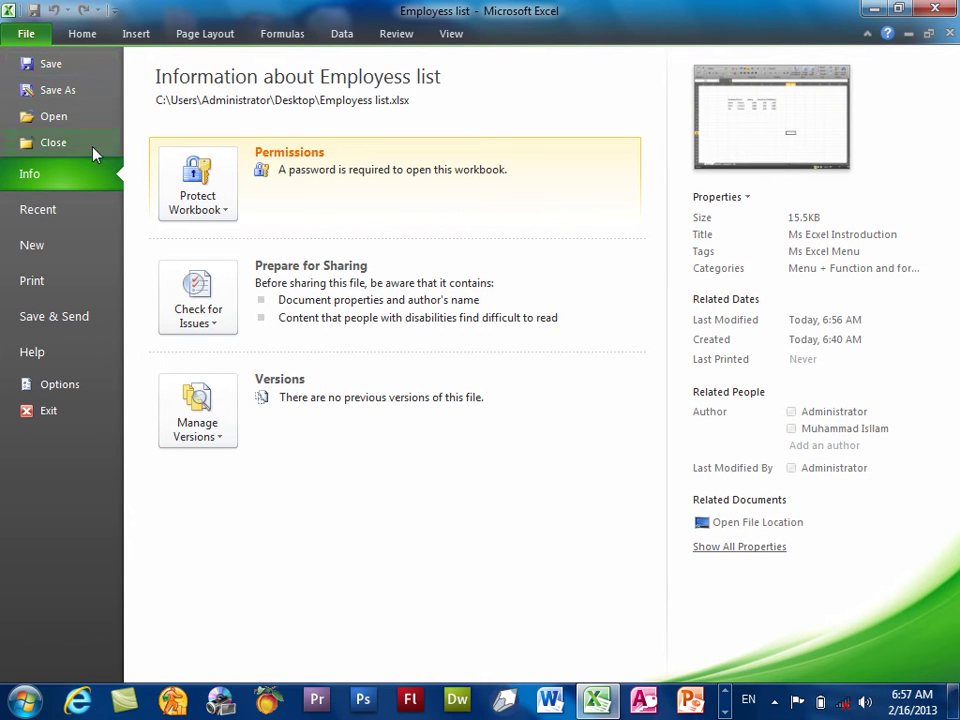
Open asada from the Desktop, entering both its open password and its write-access password.
click(222, 208)
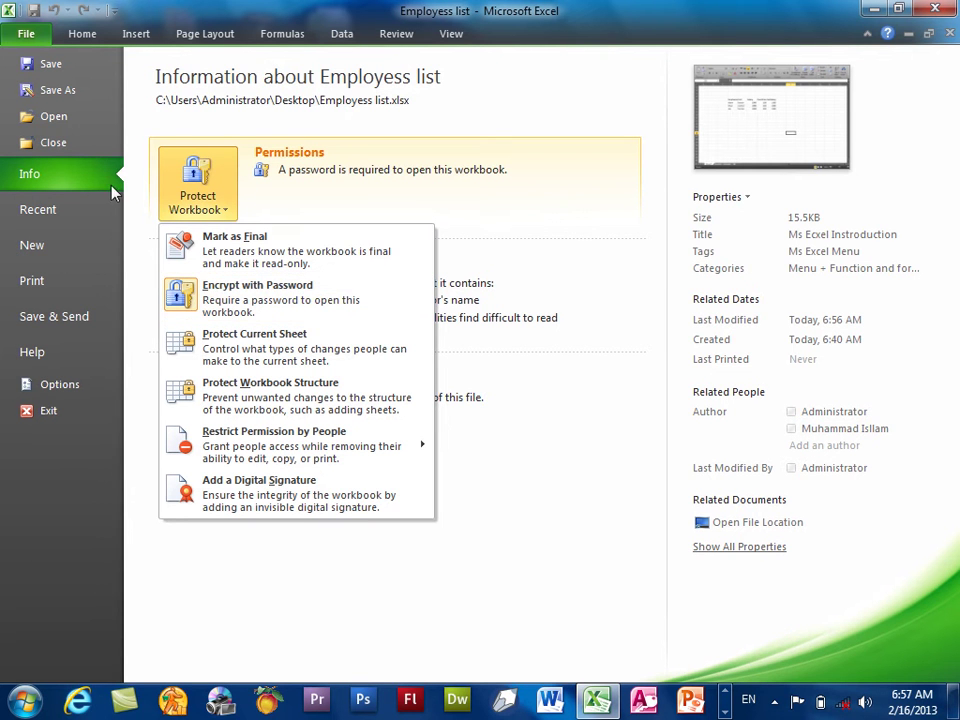
click(79, 119)
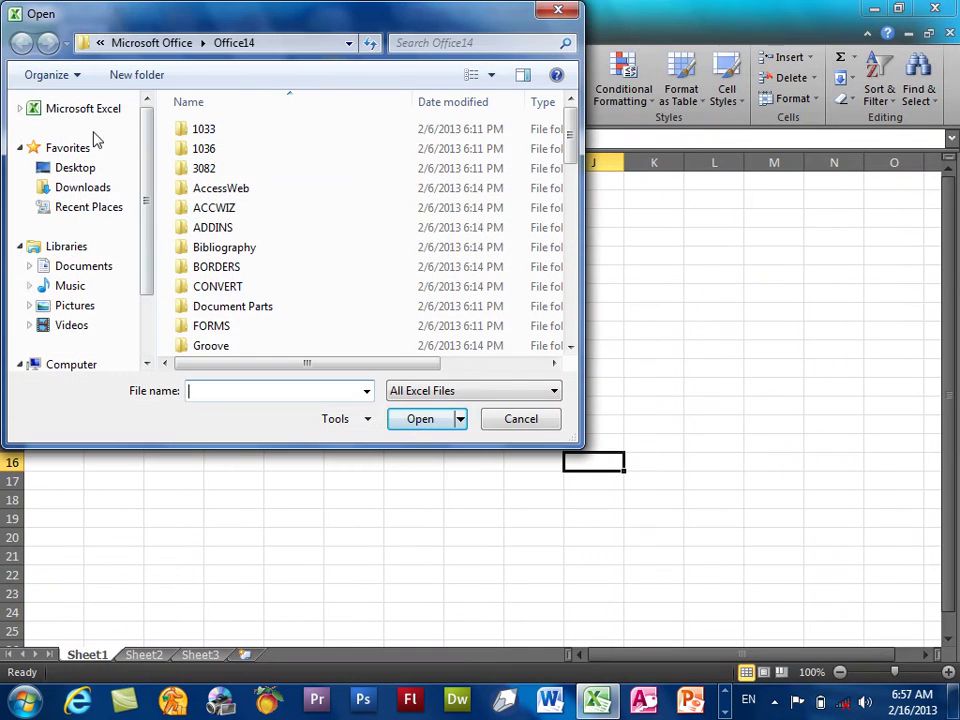
click(114, 171)
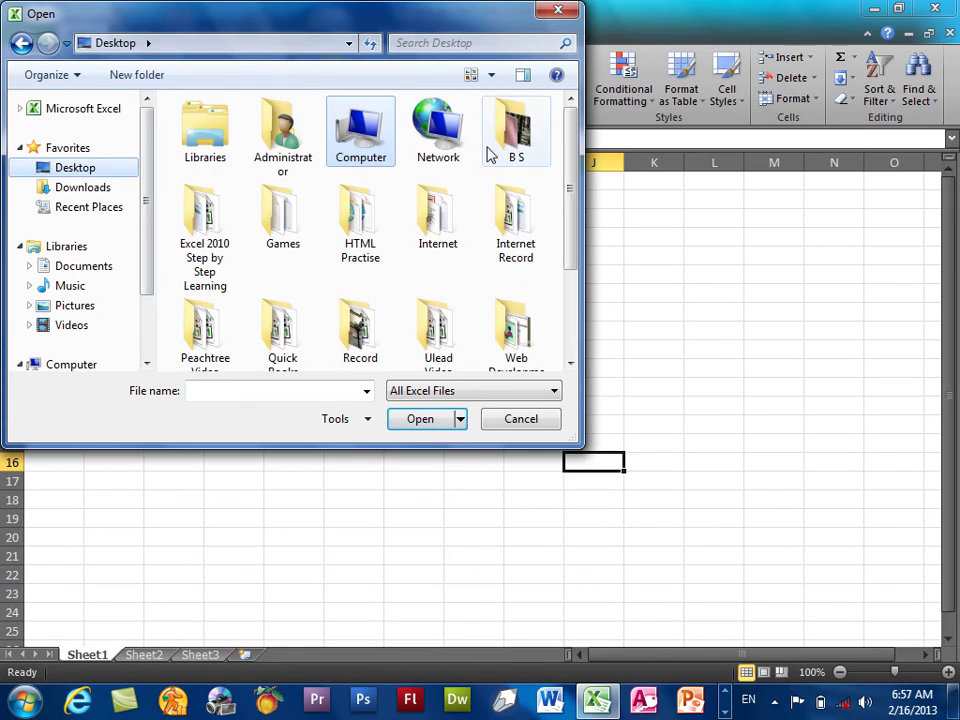
drag(566, 150, 578, 250)
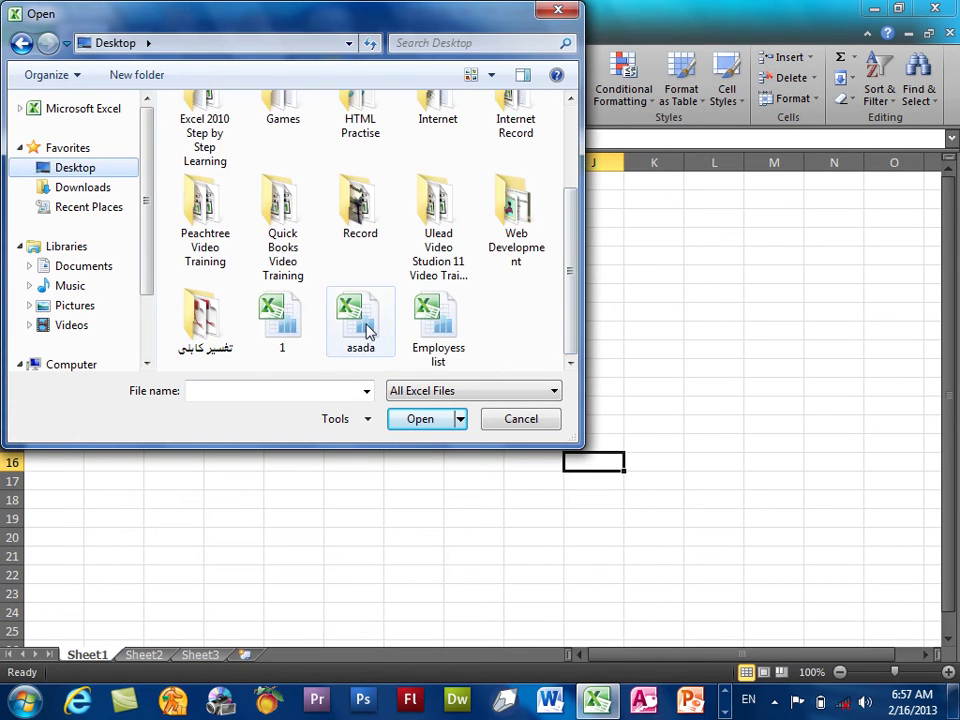
double_click(364, 328)
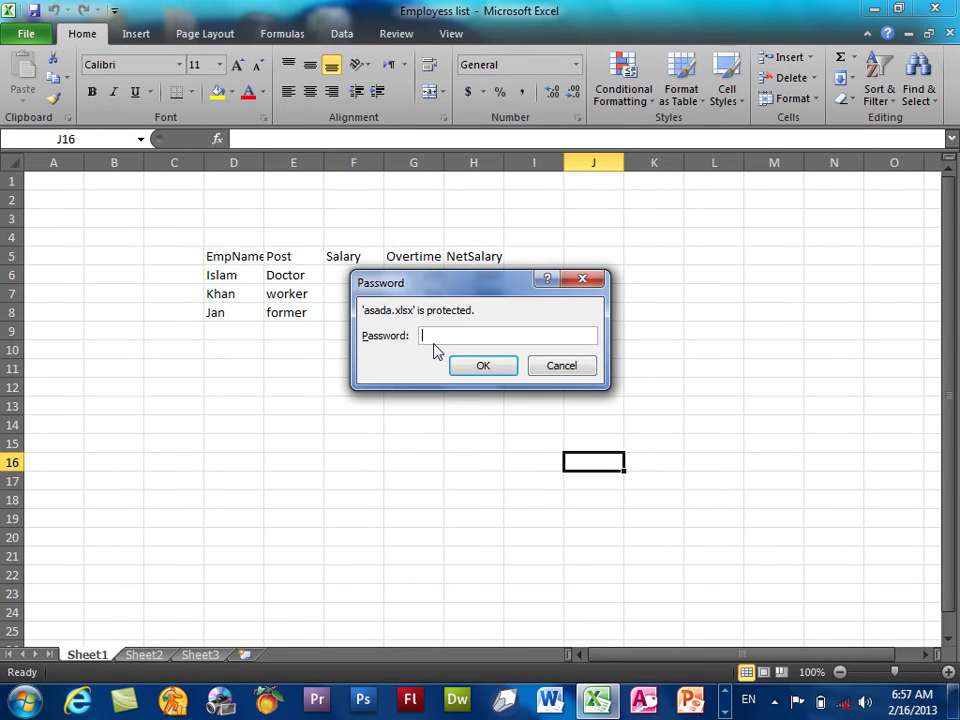
text(1)
key(Return)
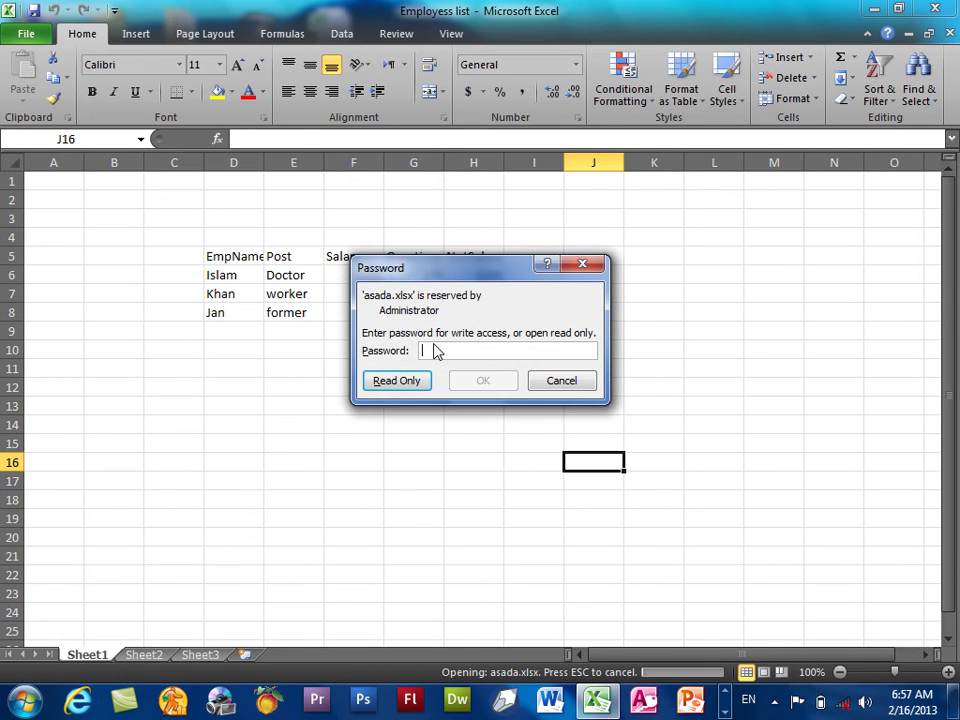
text(1)
key(Return)
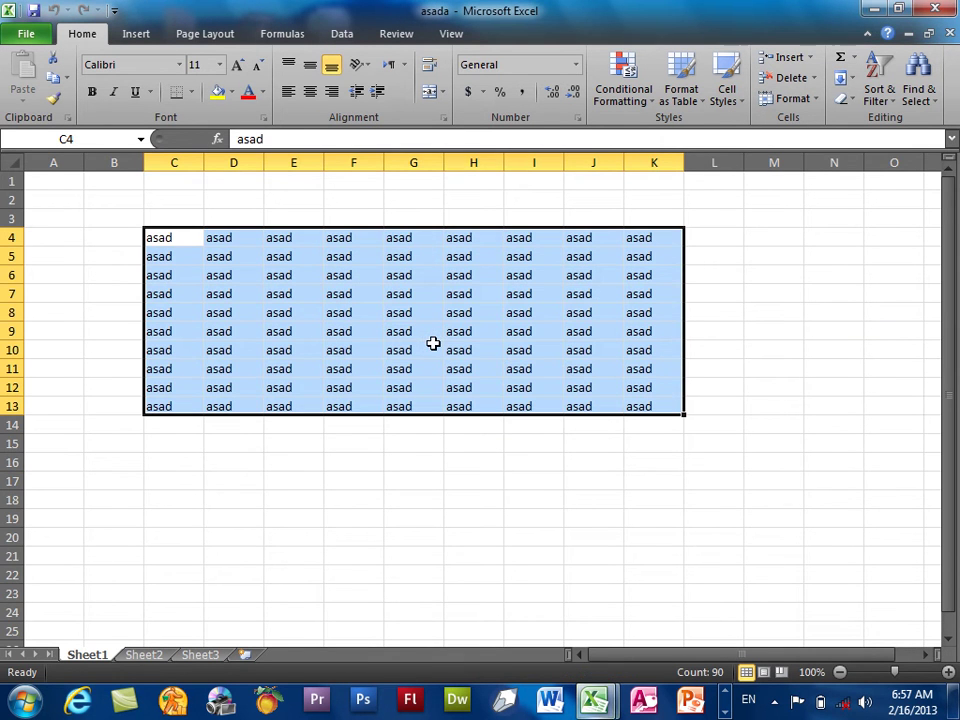
Close the asada and Employess list workbooks.
click(27, 36)
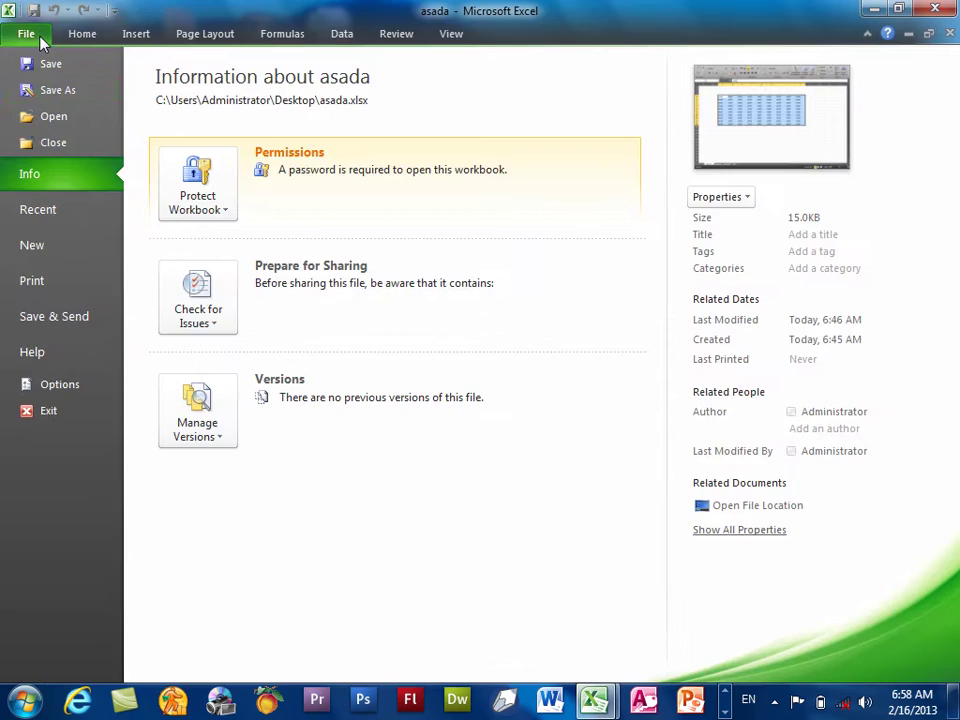
click(53, 143)
click(26, 33)
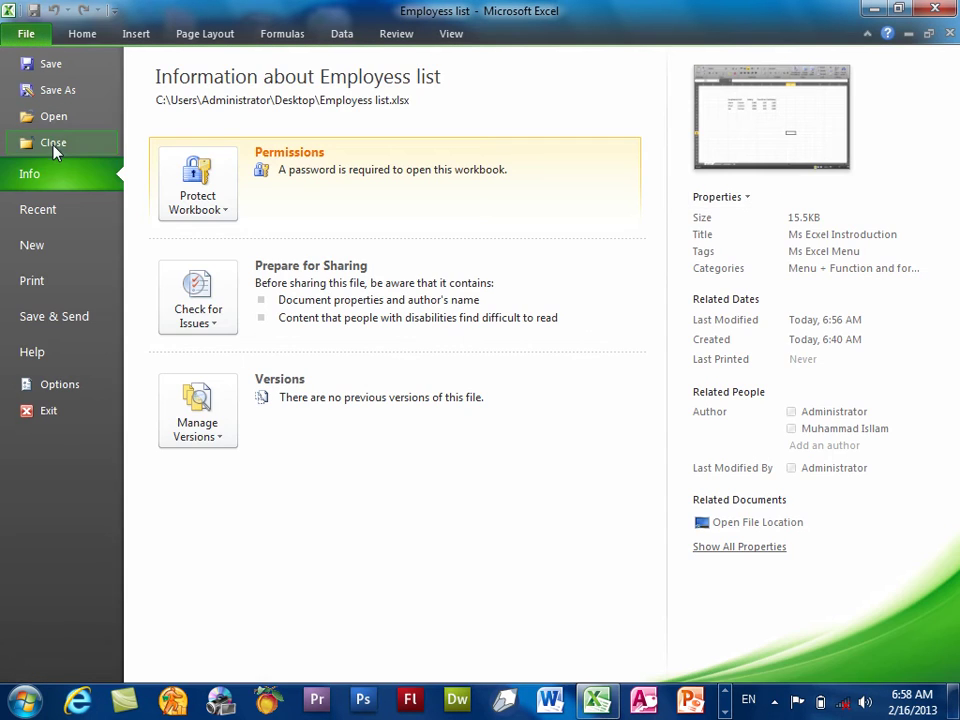
click(53, 143)
click(30, 33)
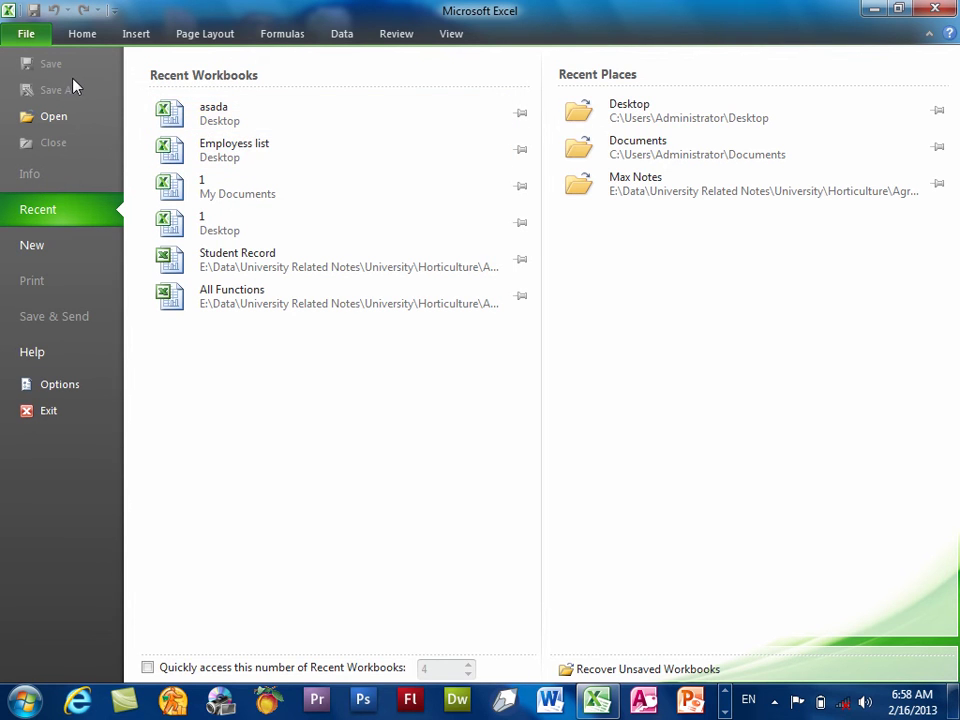
Reopen asada from Recent with its password in Read Only mode.
click(198, 117)
text(1)
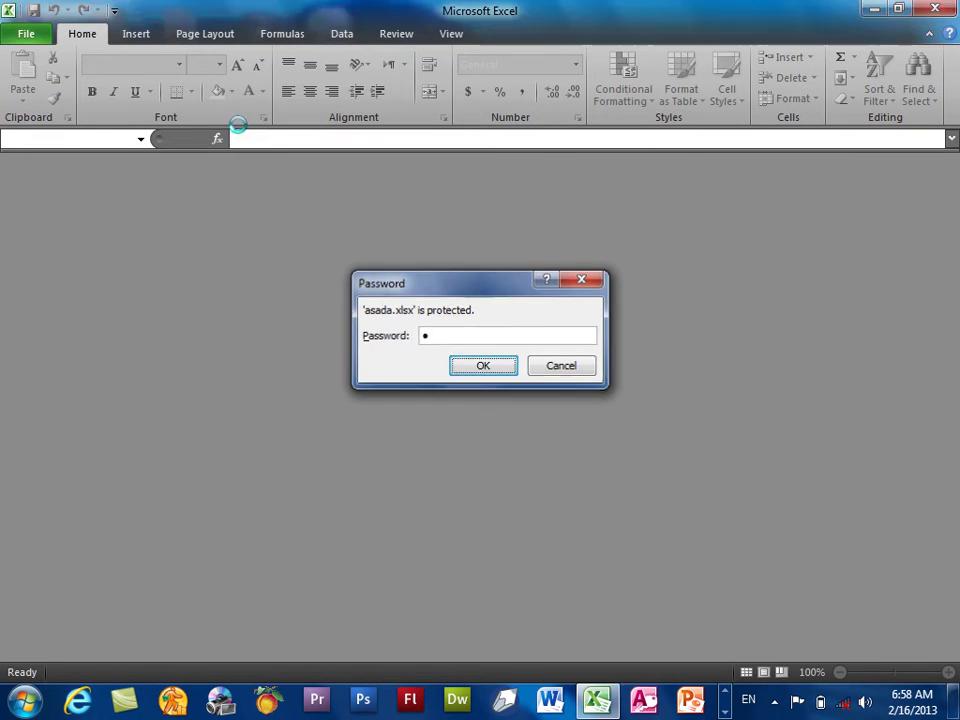
key(Return)
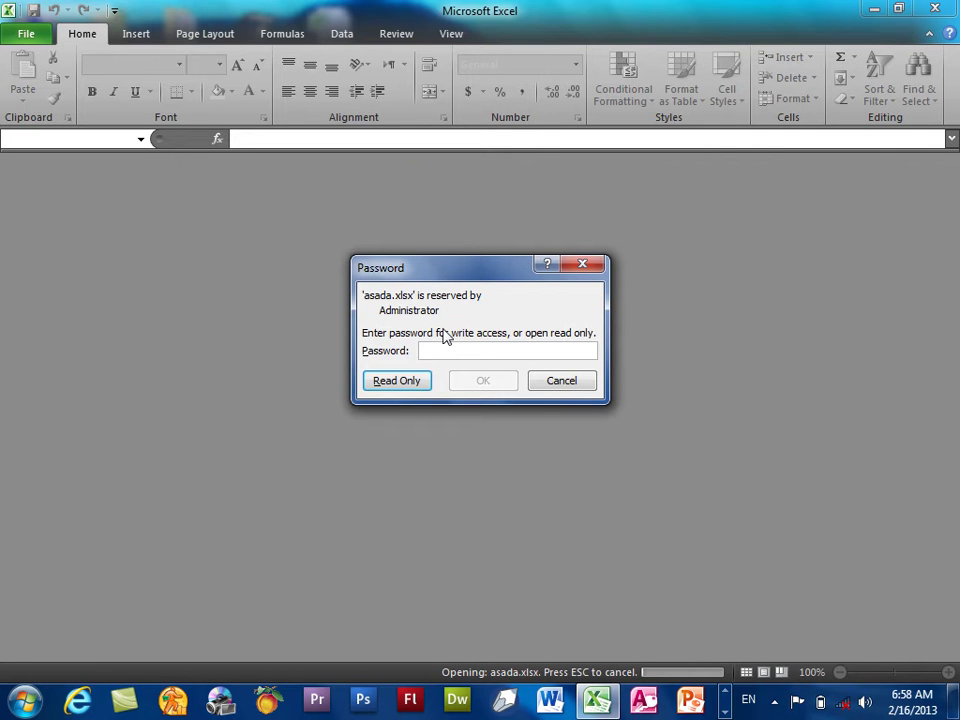
click(399, 381)
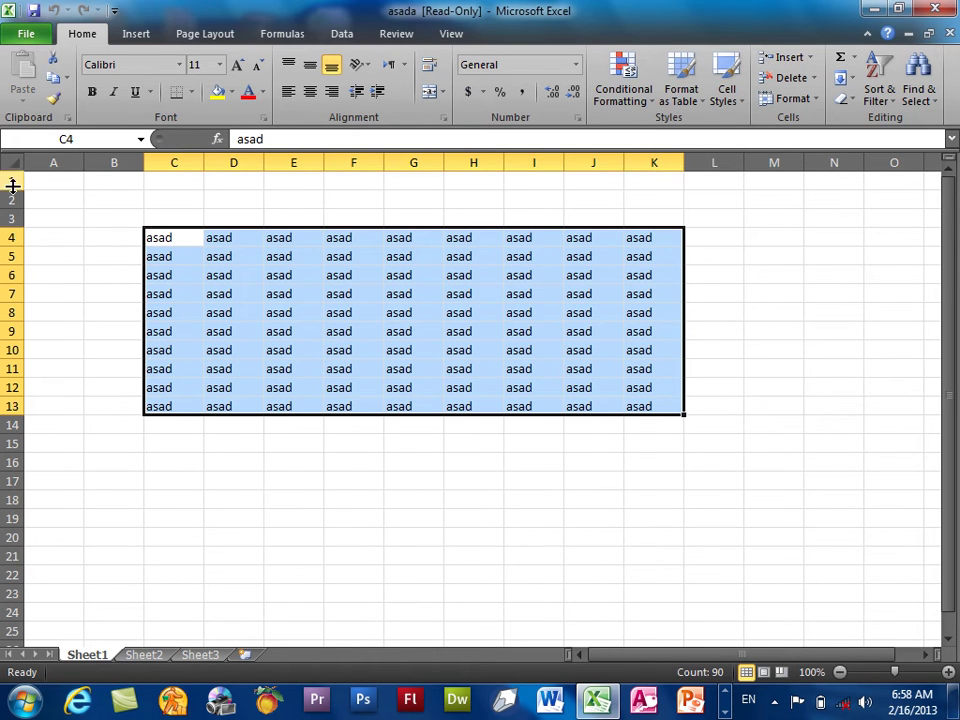
Reopen Employess list from Recent, submitting its password.
click(38, 36)
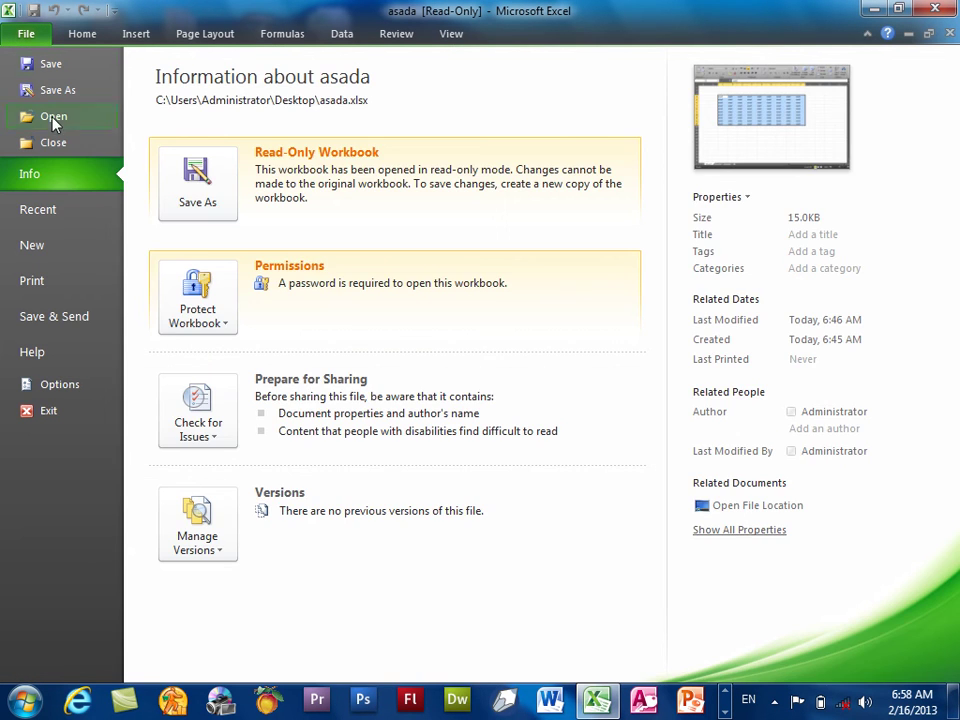
click(45, 208)
click(231, 162)
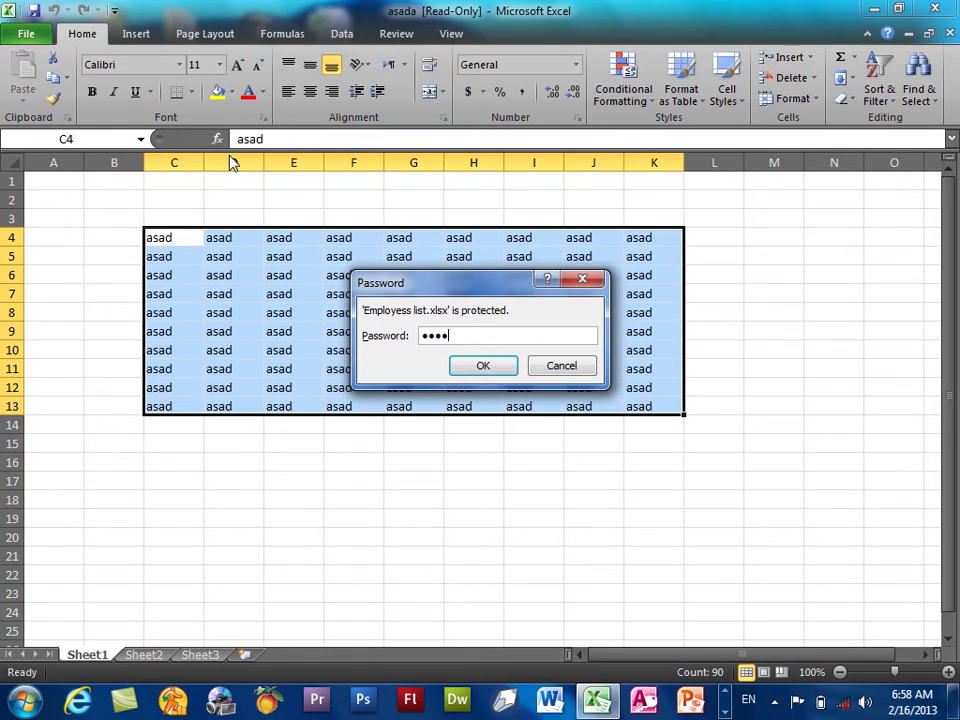
key(Return)
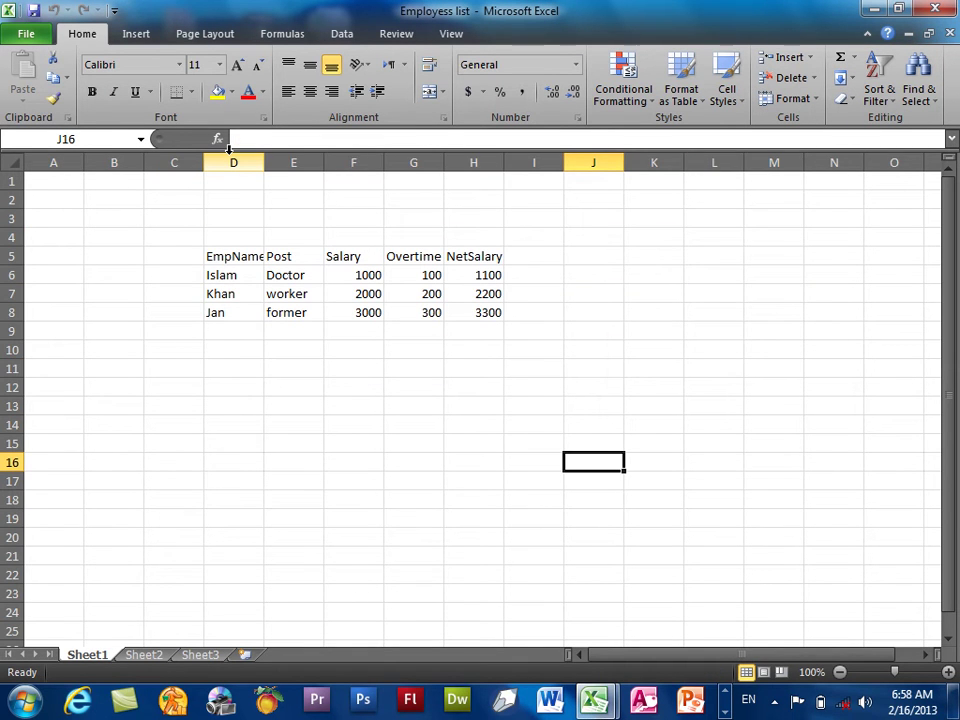
Check Employess list's protection options, then close both workbooks, leaving the Recent list showing.
click(18, 37)
click(218, 215)
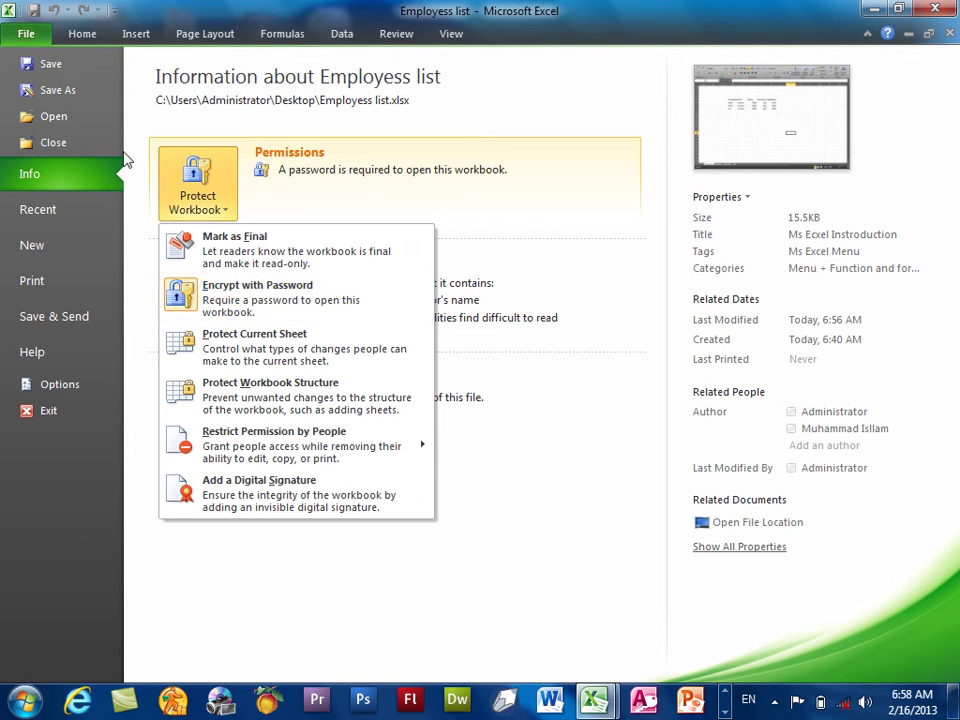
click(96, 143)
click(26, 34)
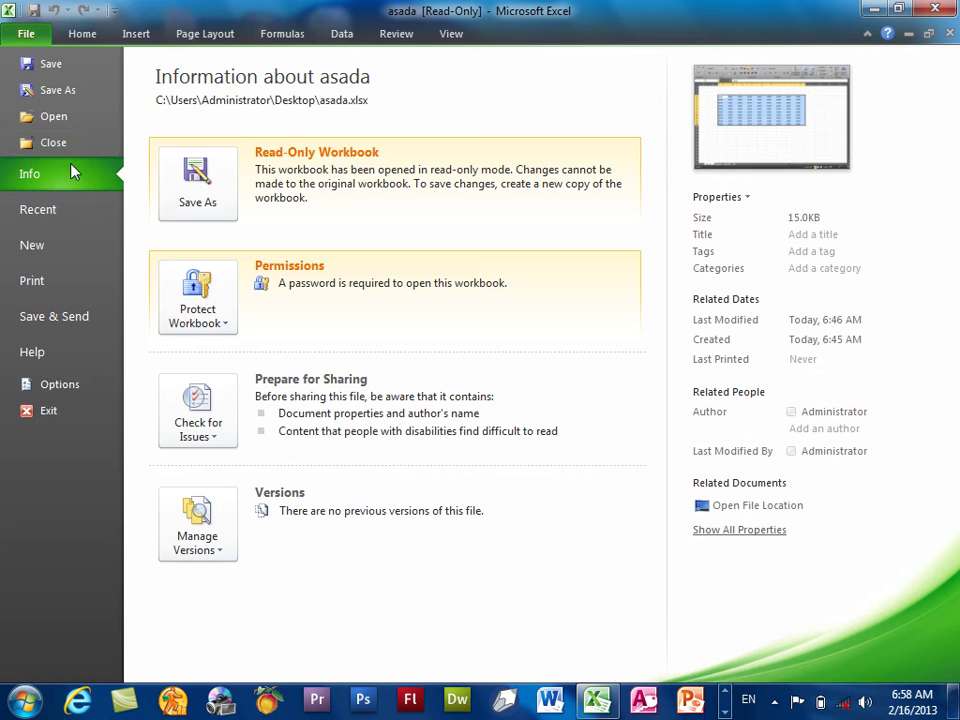
click(50, 141)
click(26, 34)
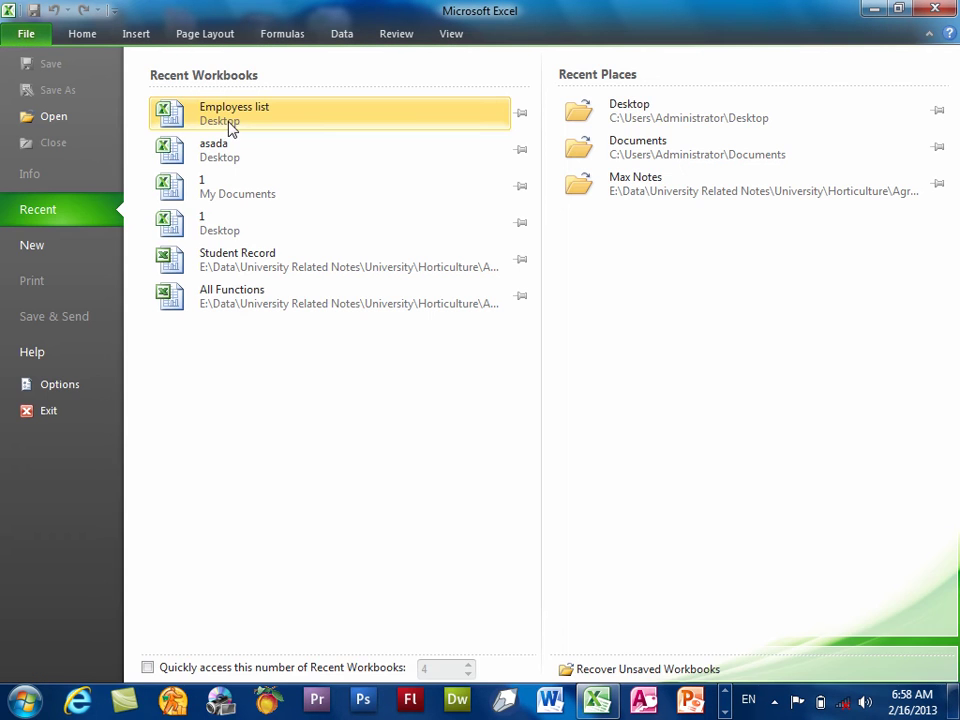
Open Employess list from Recent, retrying with the correct password after a wrong one.
click(229, 124)
text(1)
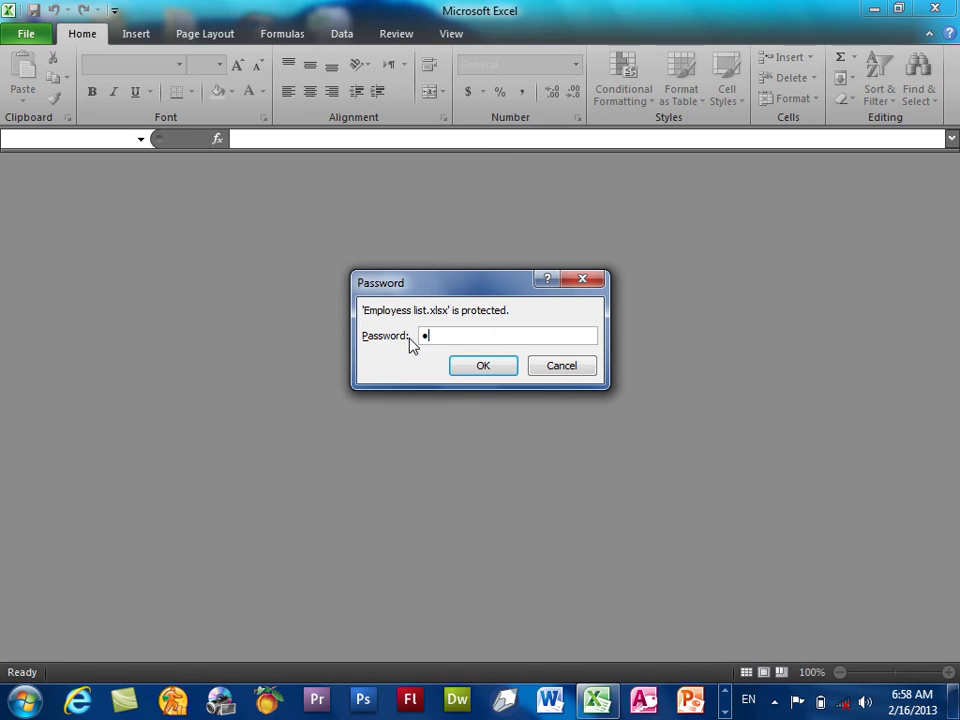
key(Return)
key(Return)
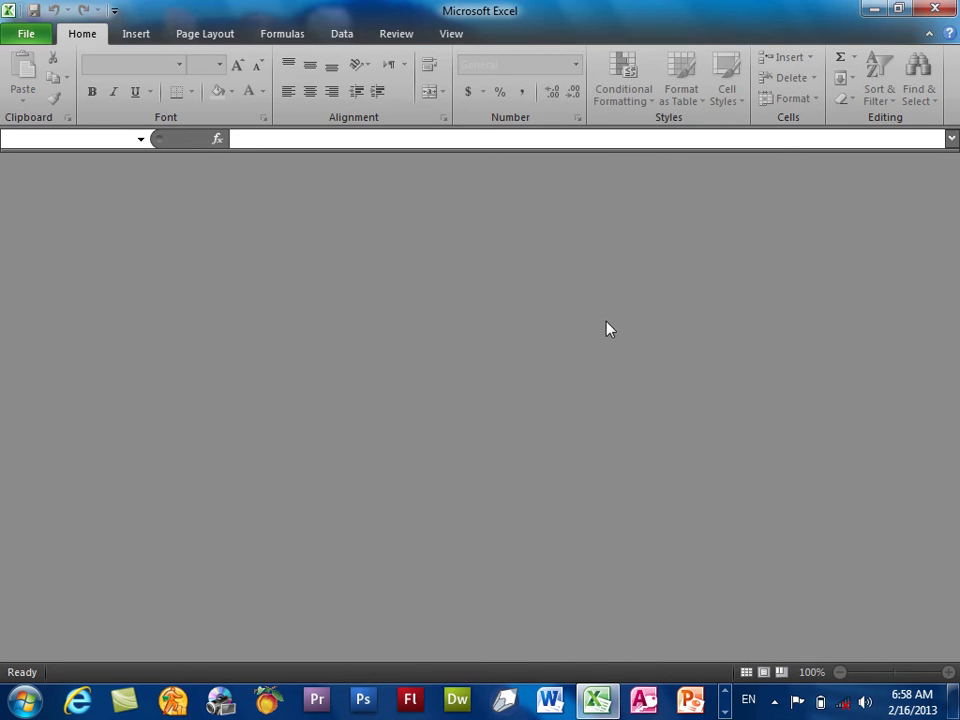
click(26, 34)
click(243, 122)
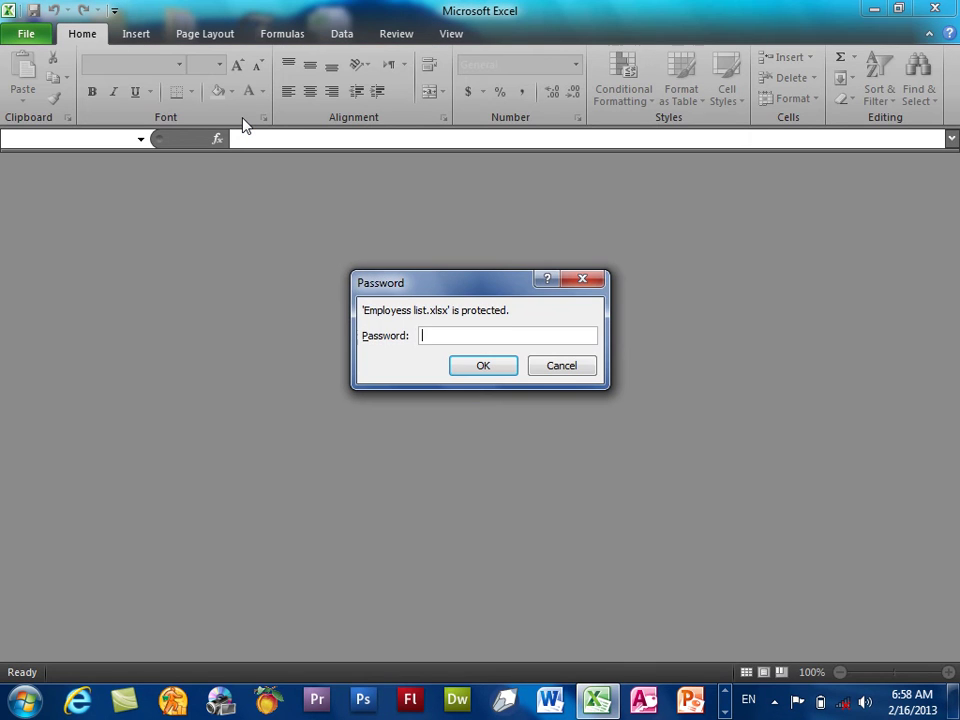
key(Return)
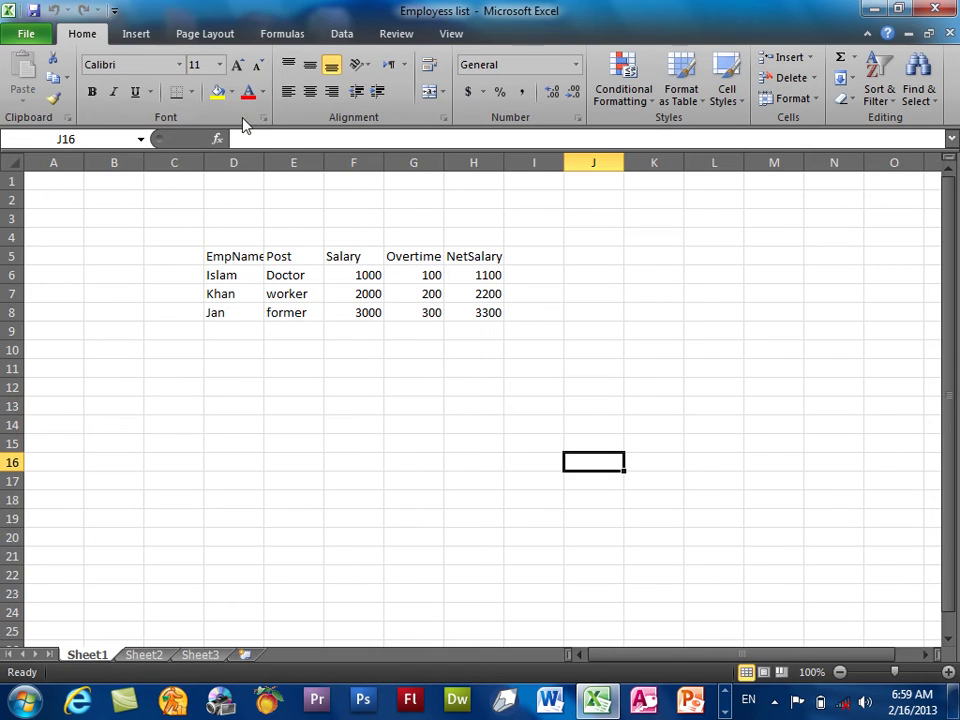
Glance at the Protect Workbook options, then return to the worksheet.
click(26, 33)
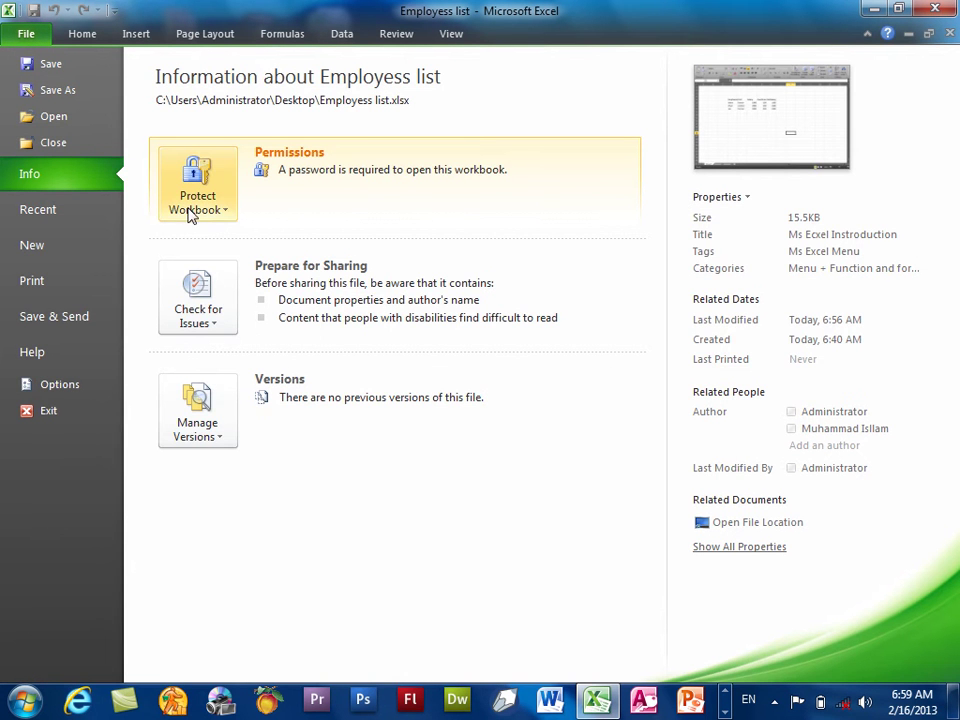
click(195, 214)
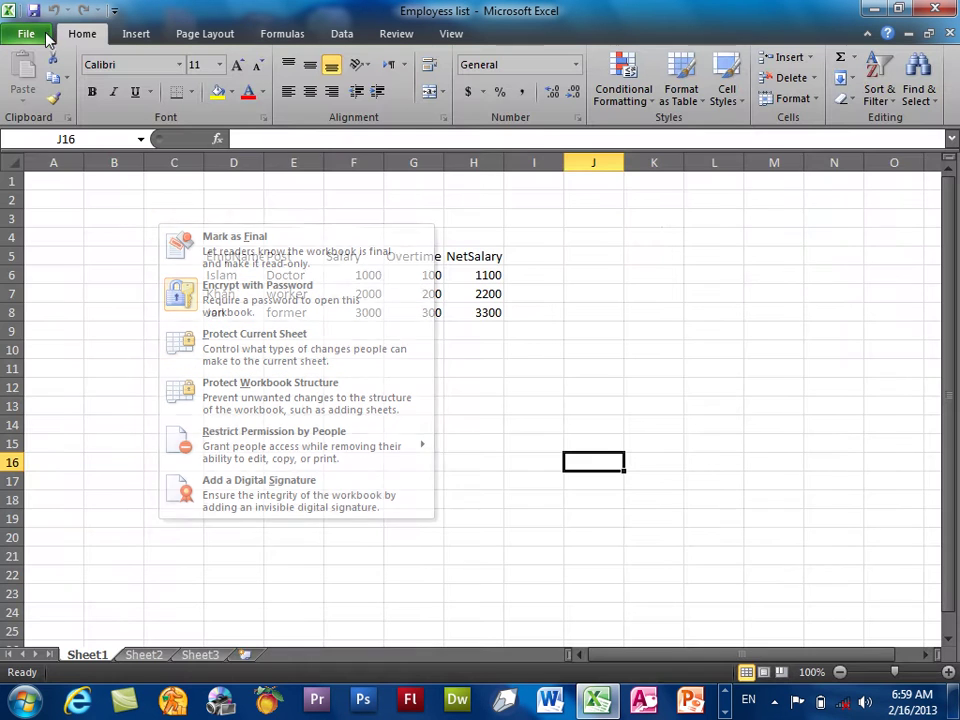
click(36, 28)
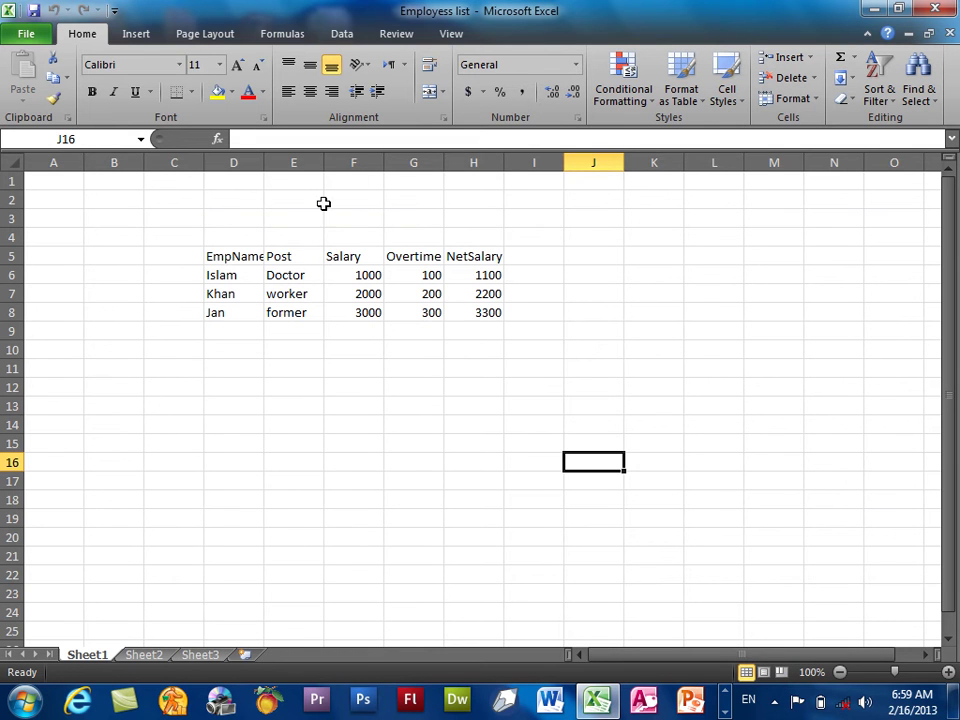
Widen column D to fit EmpName, opening and cancelling sheet protection twice.
double_click(266, 162)
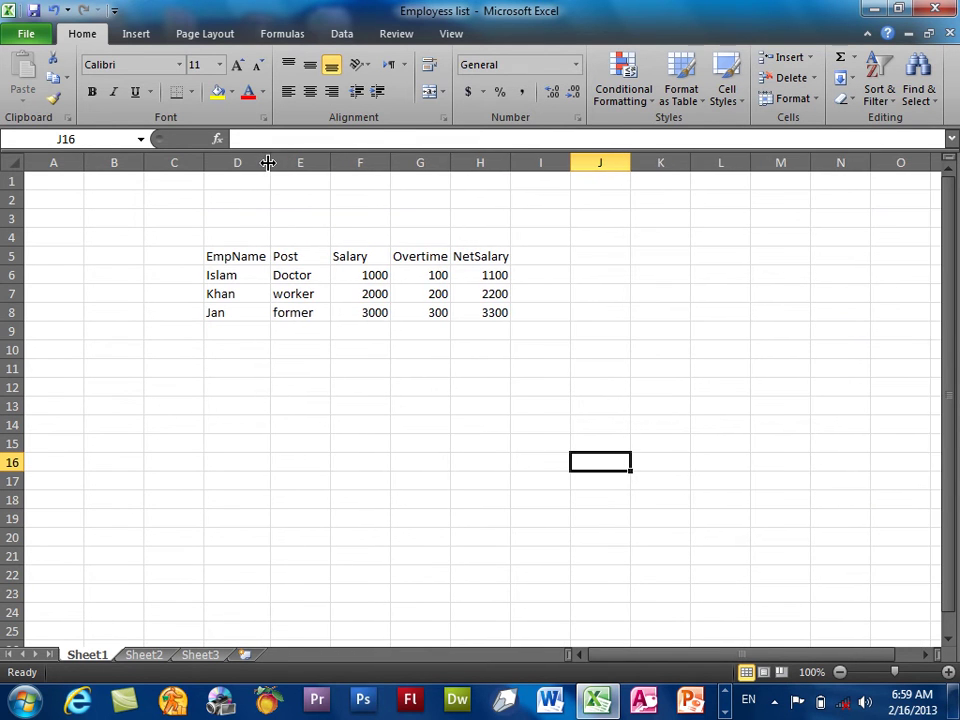
click(21, 37)
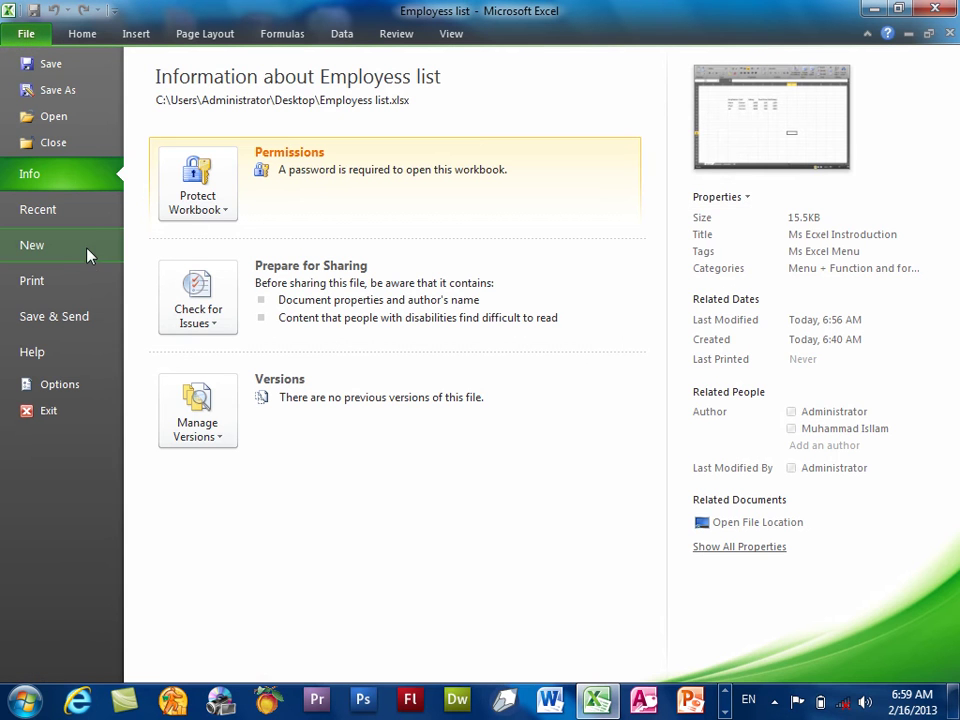
click(212, 210)
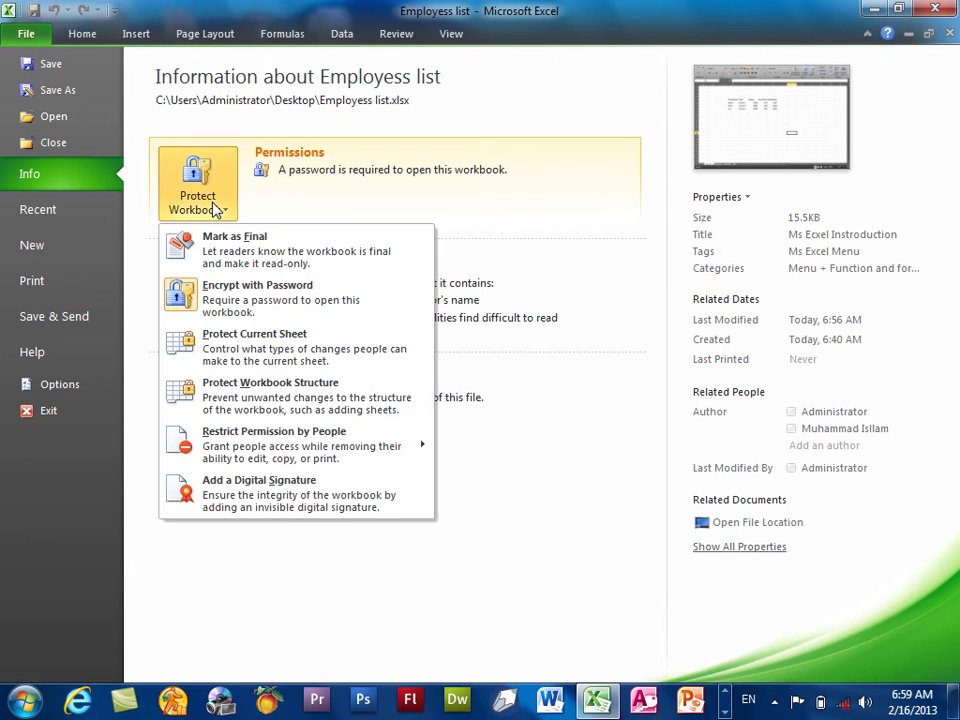
click(257, 358)
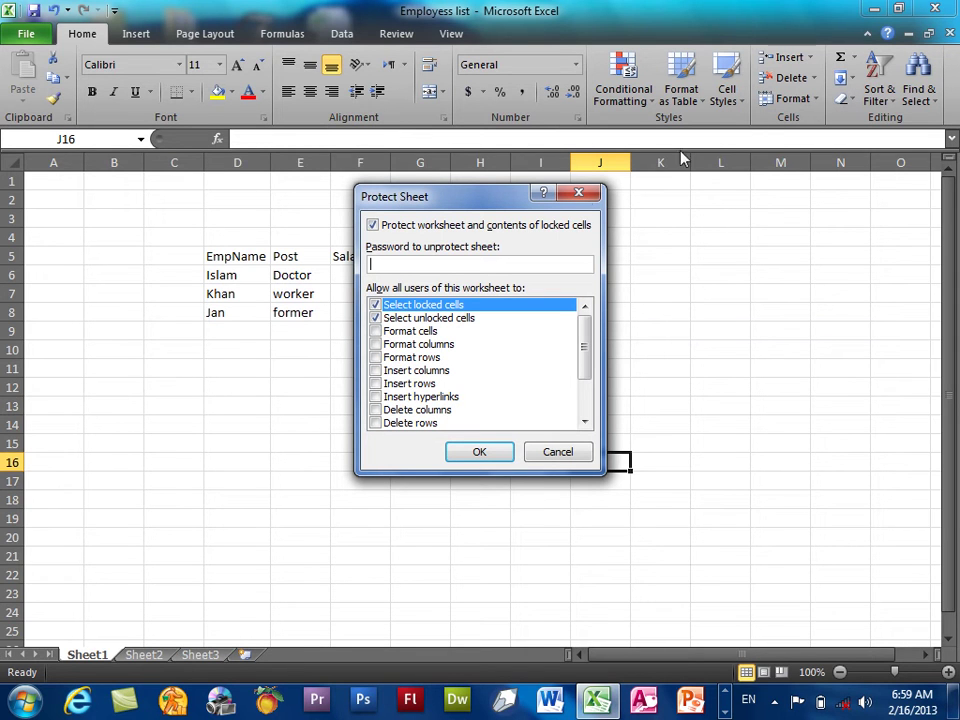
click(579, 194)
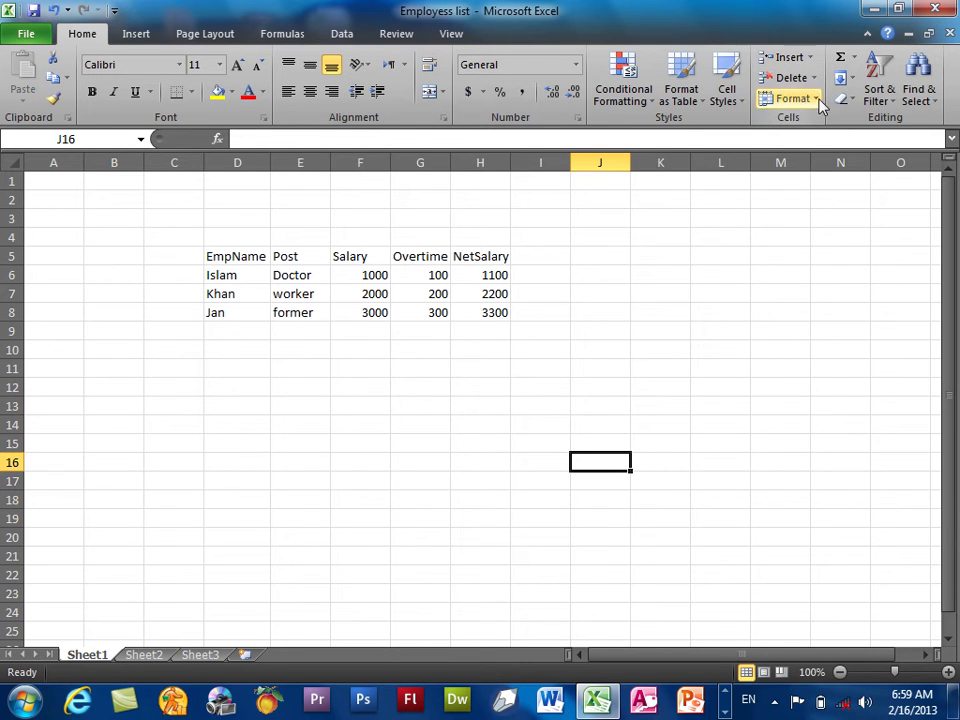
click(818, 100)
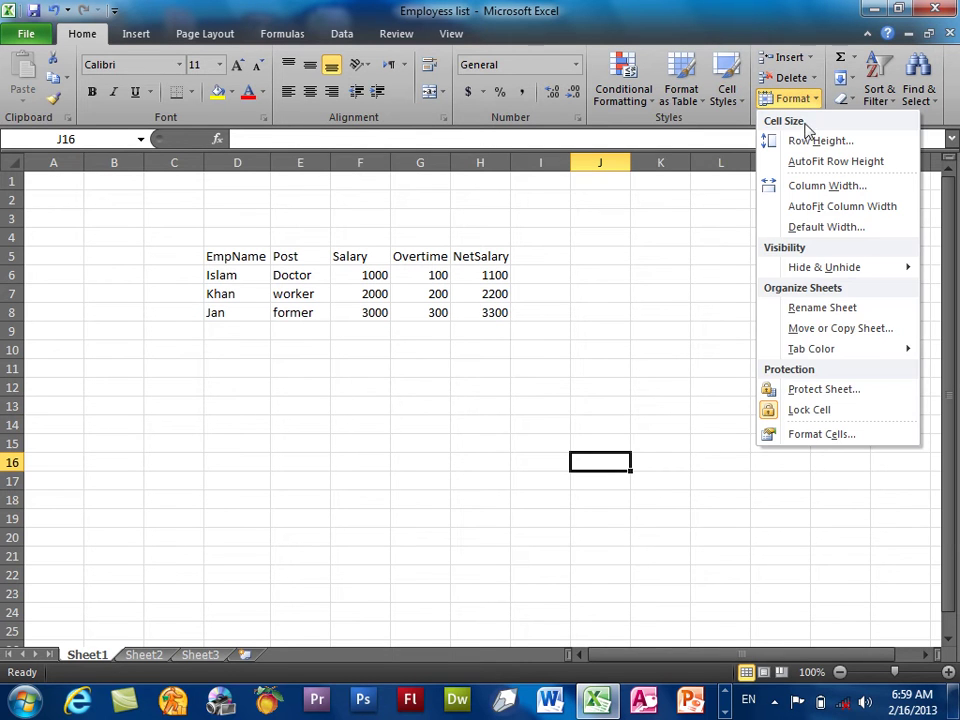
click(828, 391)
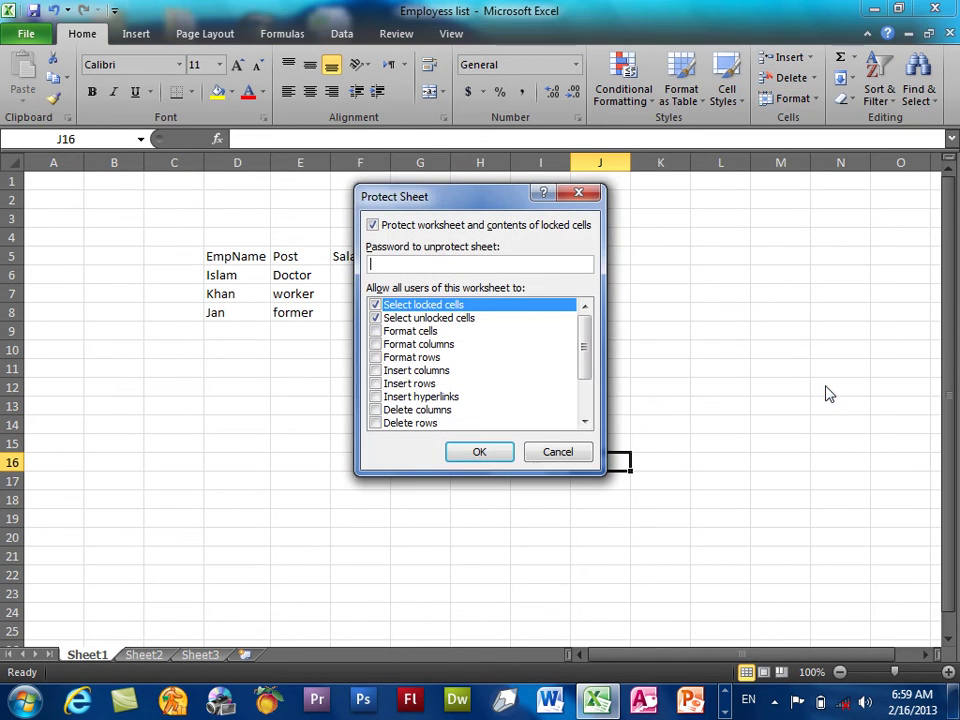
click(578, 452)
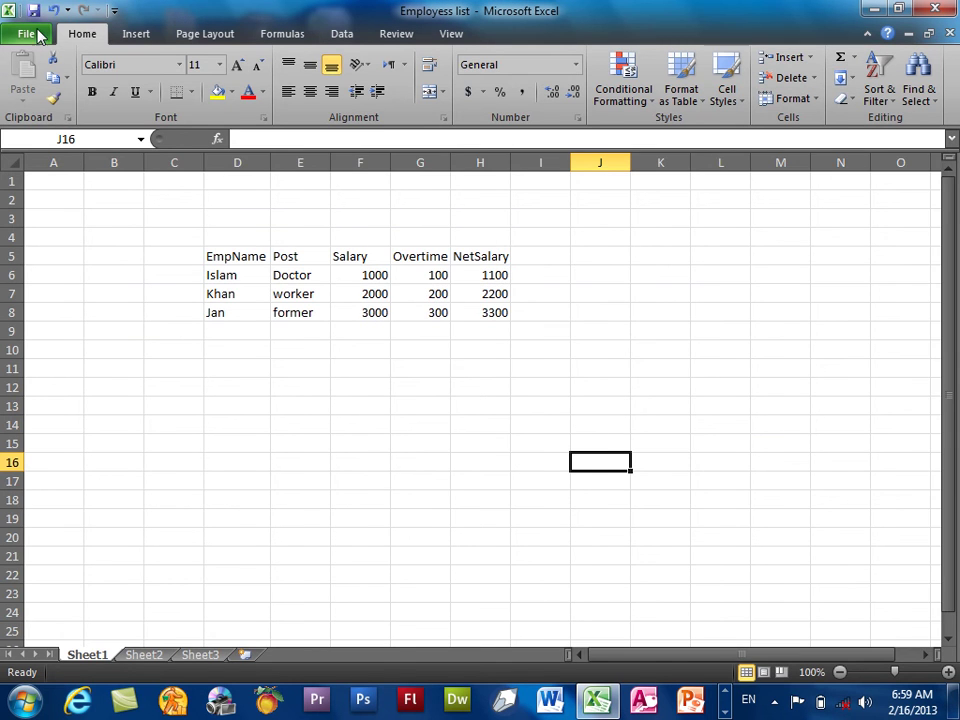
Protect Sheet1 via Protect Current Sheet with a password, re-entered to confirm.
click(38, 33)
click(195, 192)
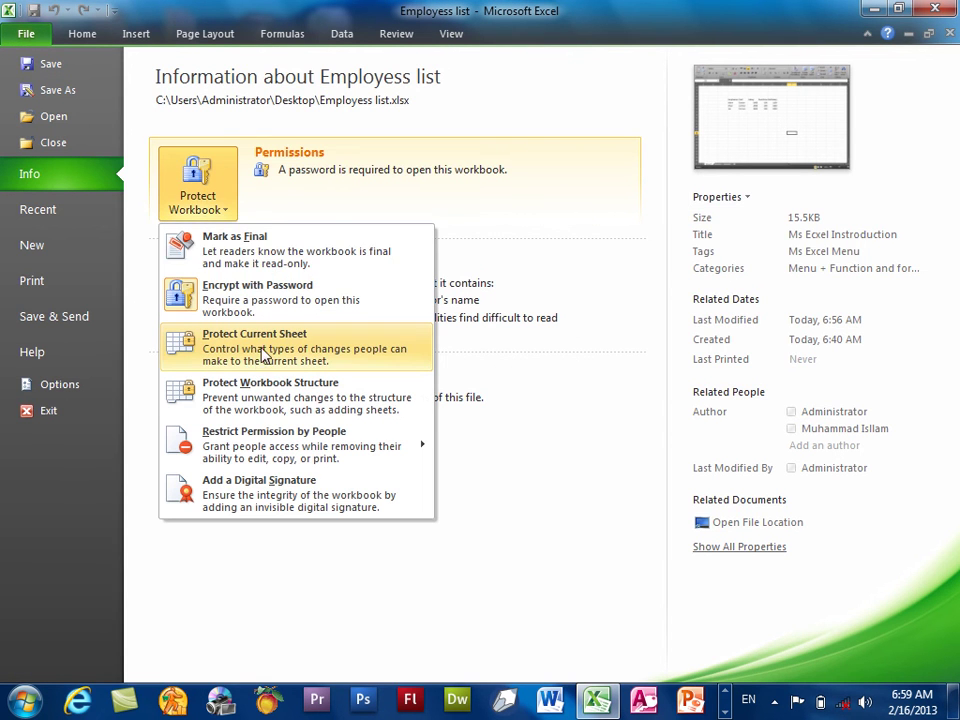
click(265, 355)
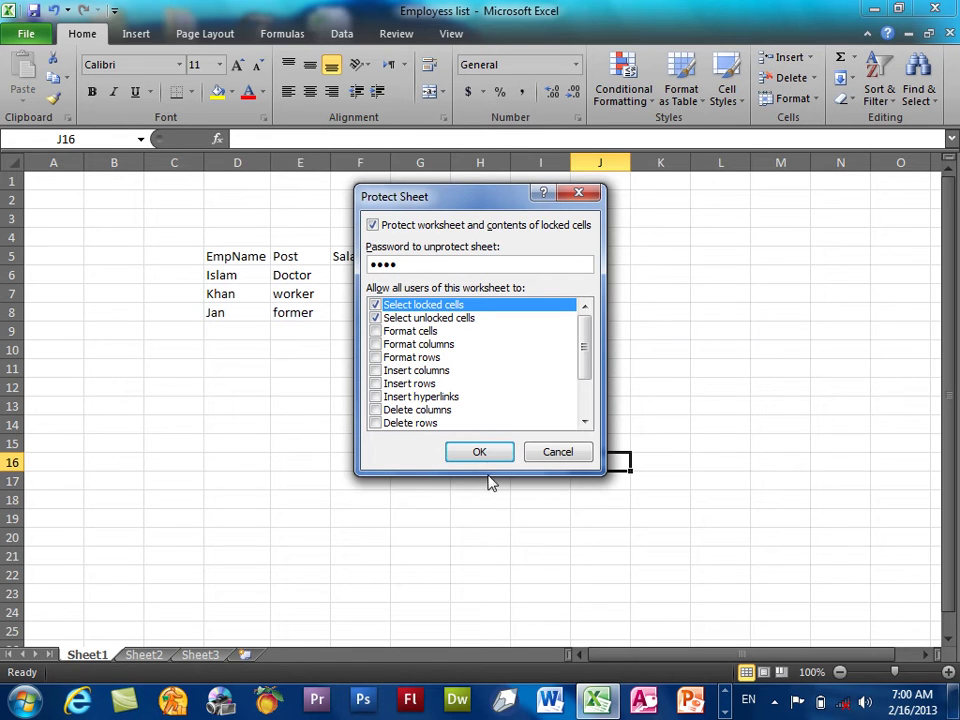
click(485, 455)
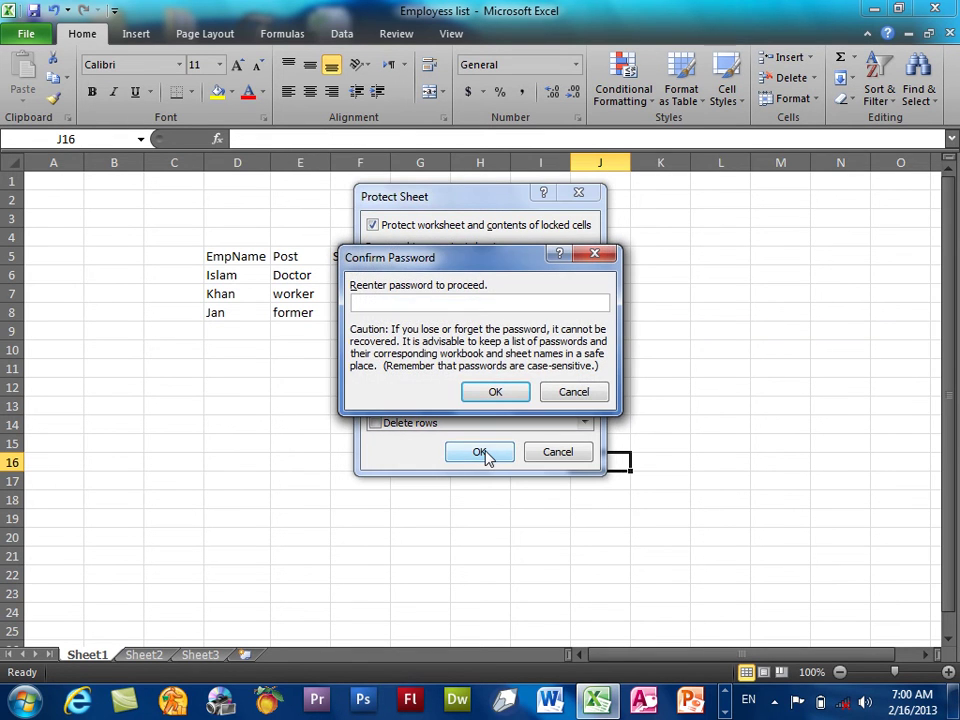
text(4)
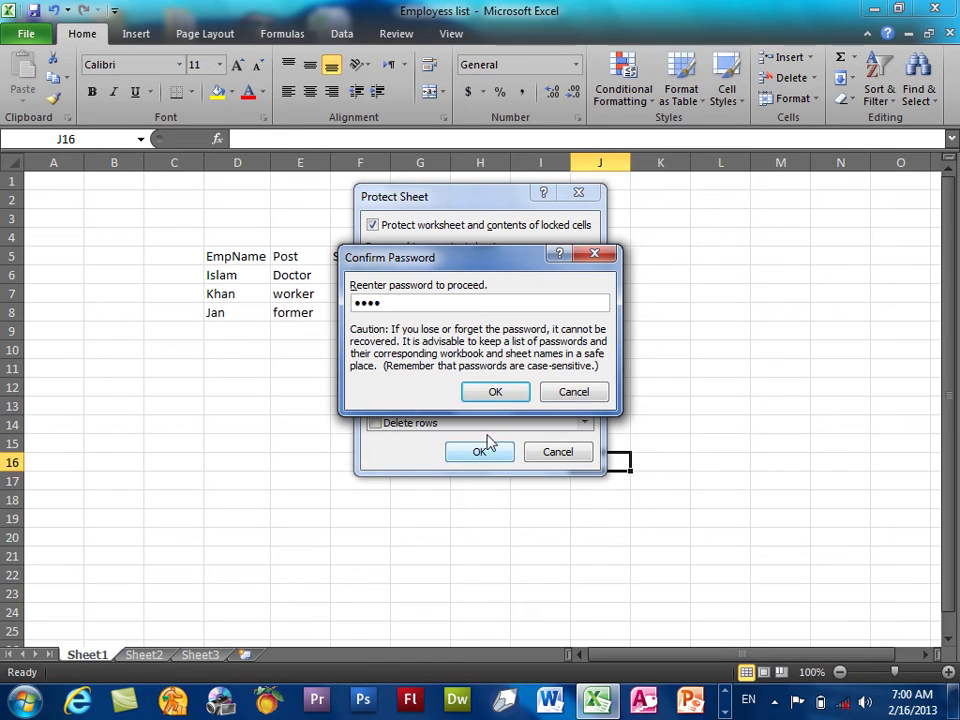
click(495, 392)
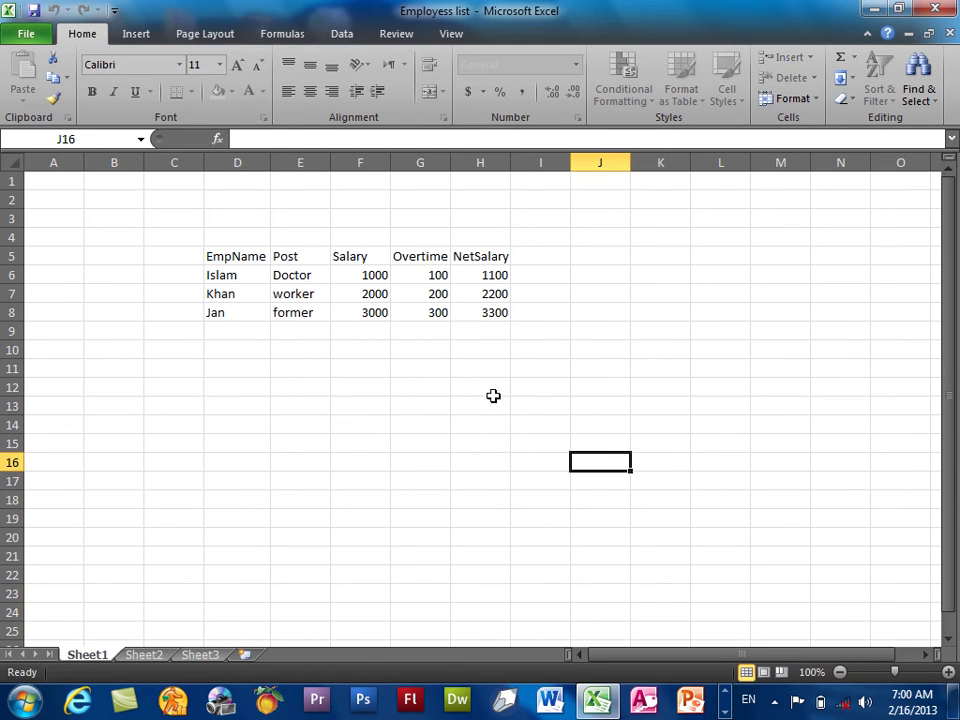
Try editing the protected cell H12 on Sheet1 and dismiss each protected-cell warning.
click(497, 389)
double_click(497, 389)
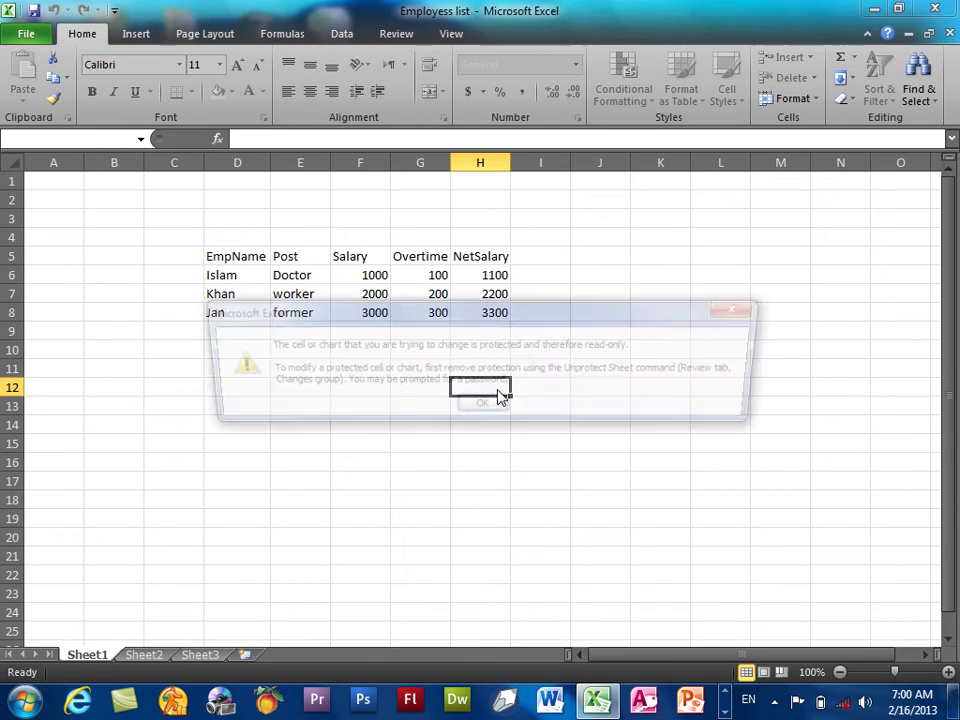
key(Return)
double_click(497, 393)
key(Return)
double_click(497, 393)
key(Return)
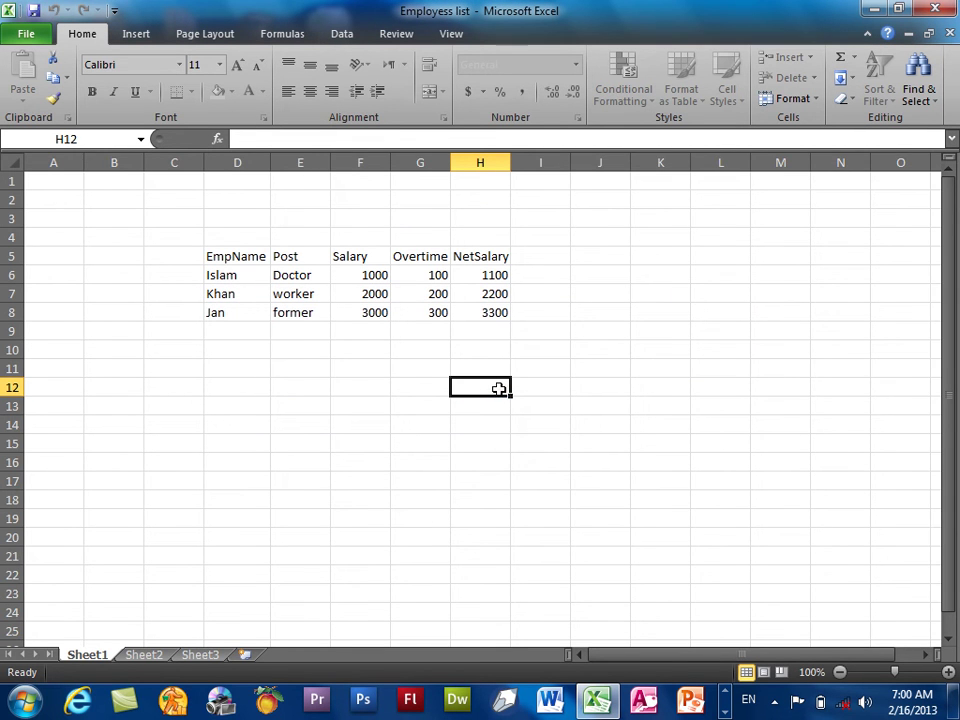
click(544, 460)
Test typing 'ghjgk' in Sheet2 cell E19, cancel it, then go to Sheet1's Info page.
click(150, 655)
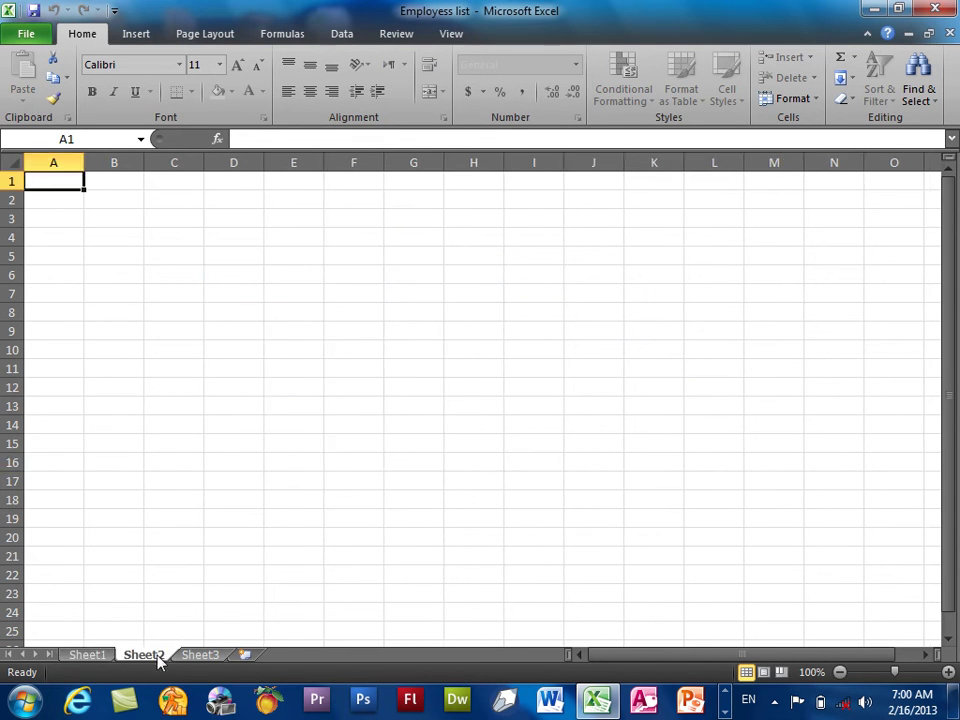
click(316, 520)
text(ghjgk)
key(Escape)
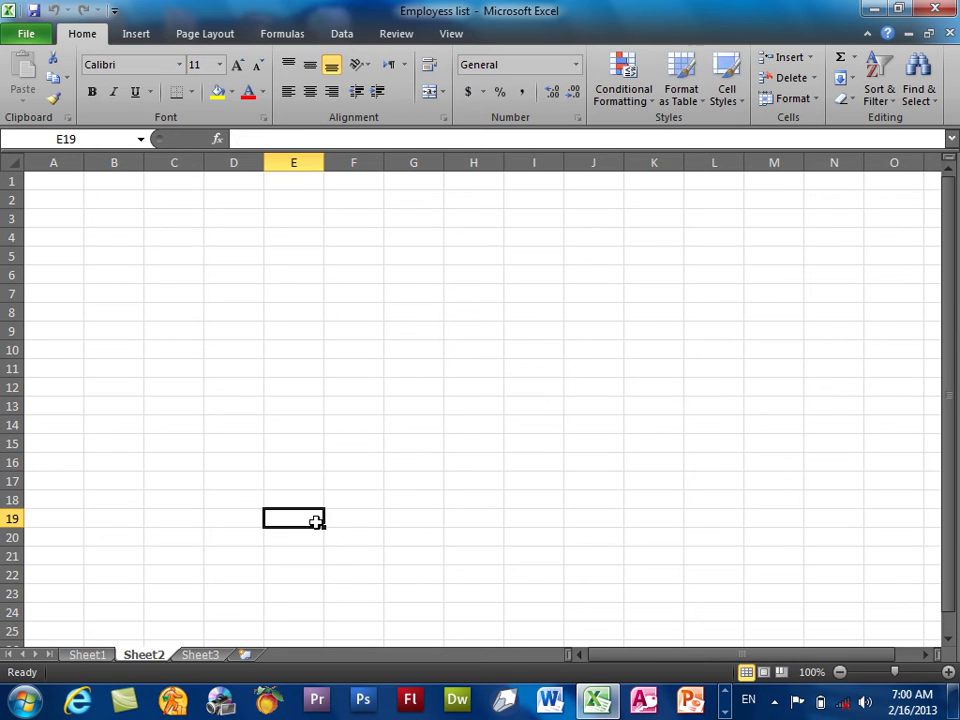
click(88, 652)
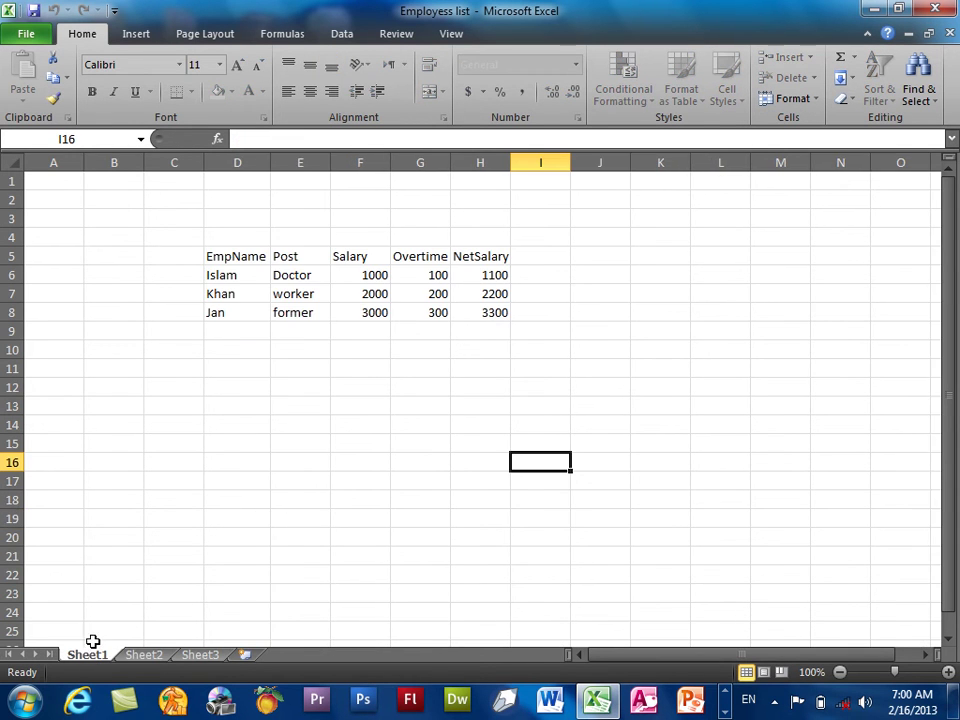
click(36, 34)
Unprotect Sheet1 through Protect Workbook's Protect Current Sheet, entering the sheet password.
click(192, 208)
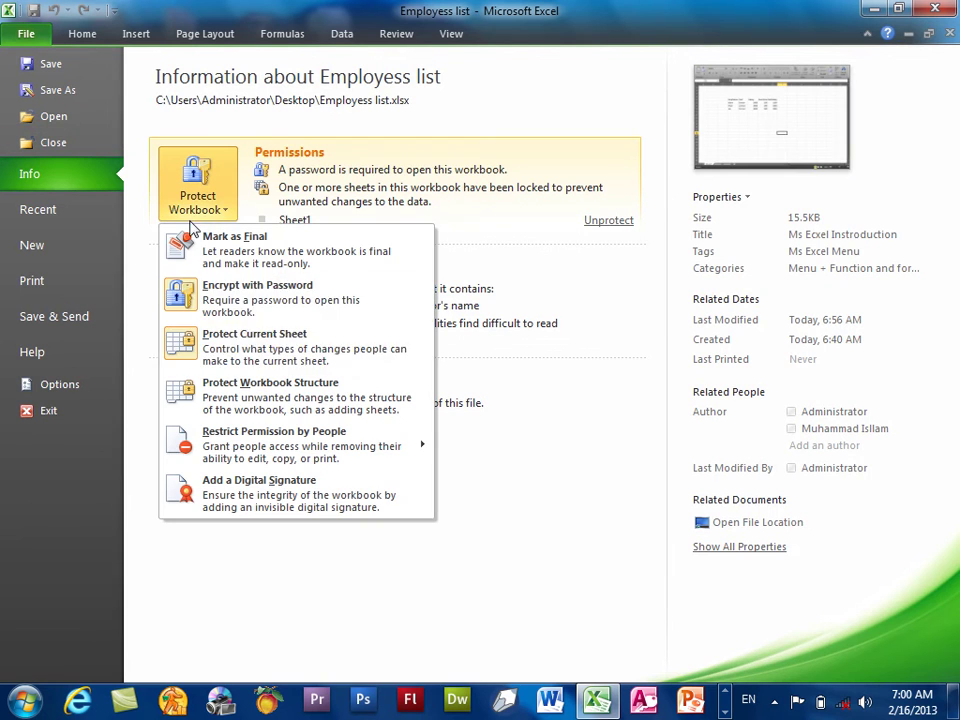
click(33, 36)
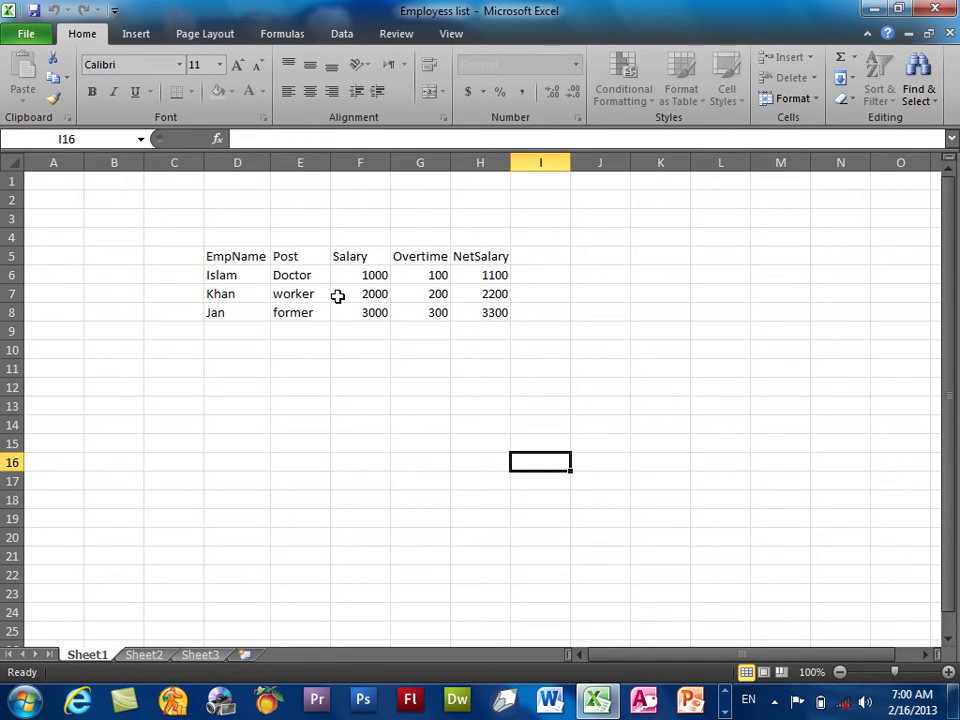
click(26, 31)
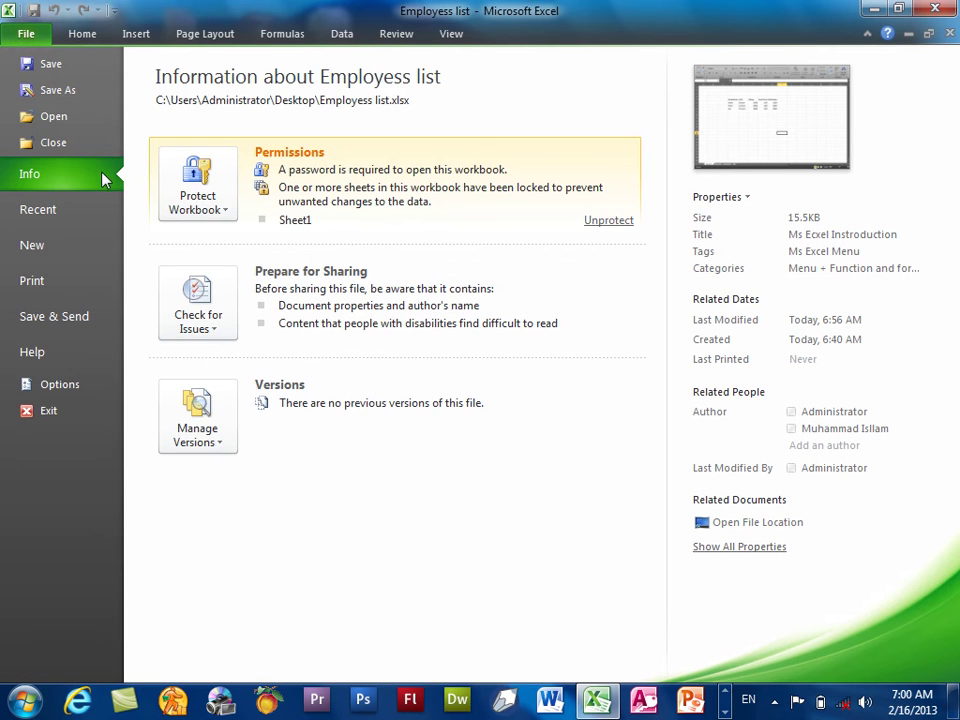
click(190, 192)
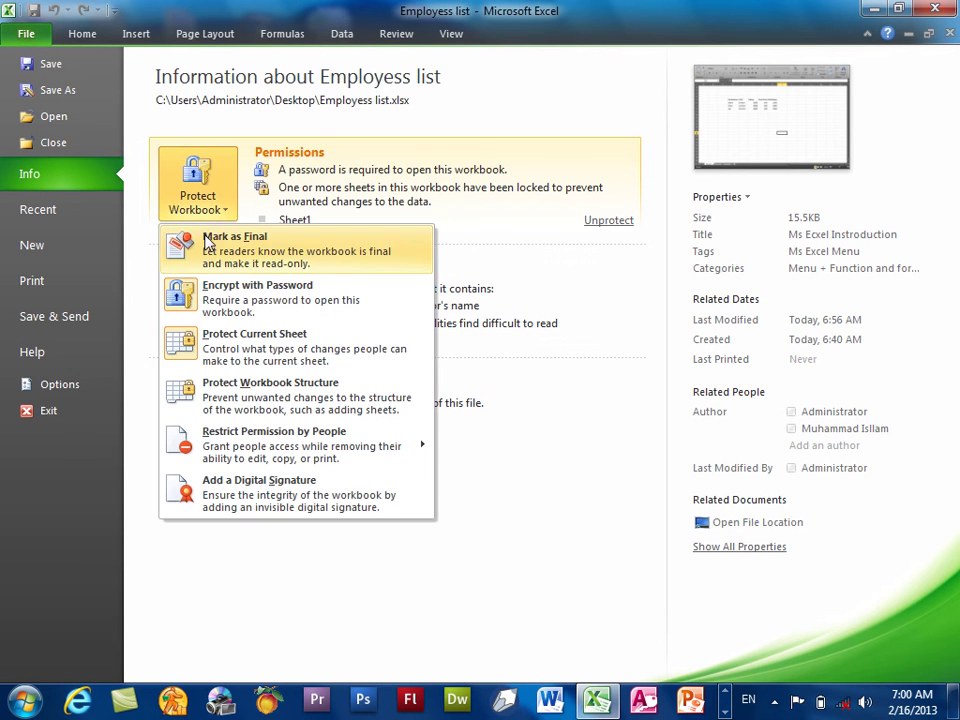
click(262, 351)
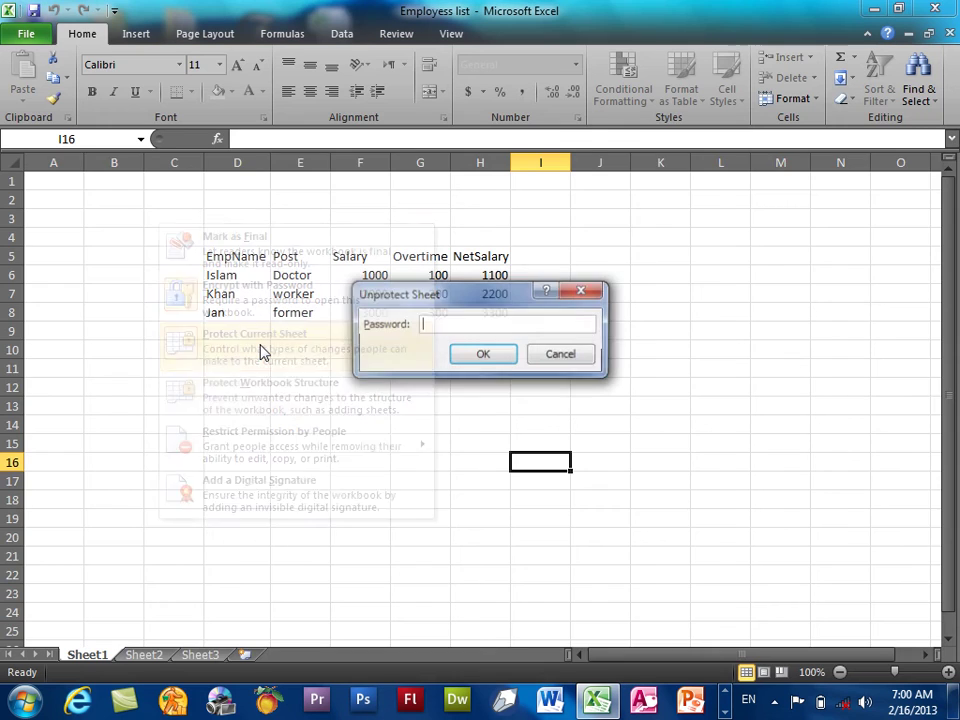
key(Return)
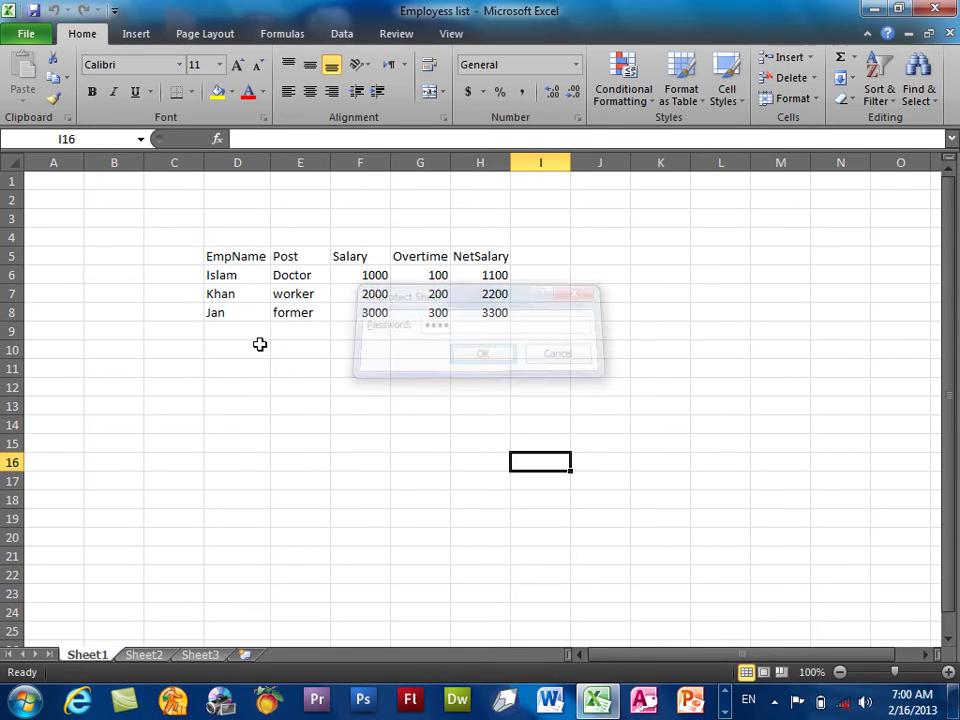
Check that cell D10 now accepts typed text, cancelling both test entries.
click(261, 347)
text(gfdgfd)
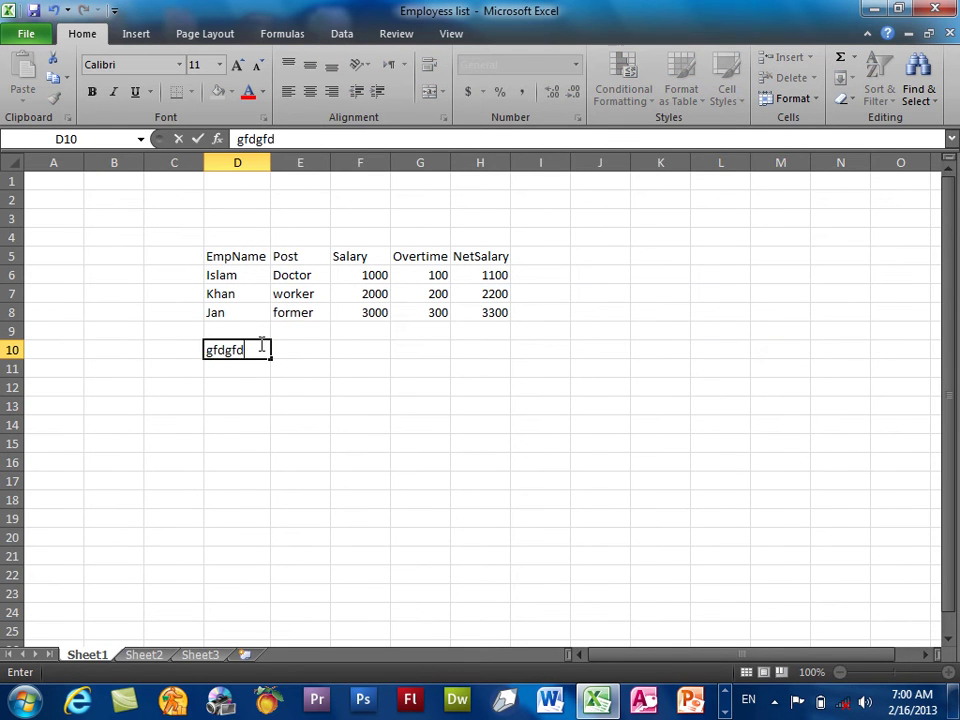
key(Escape)
text(afa)
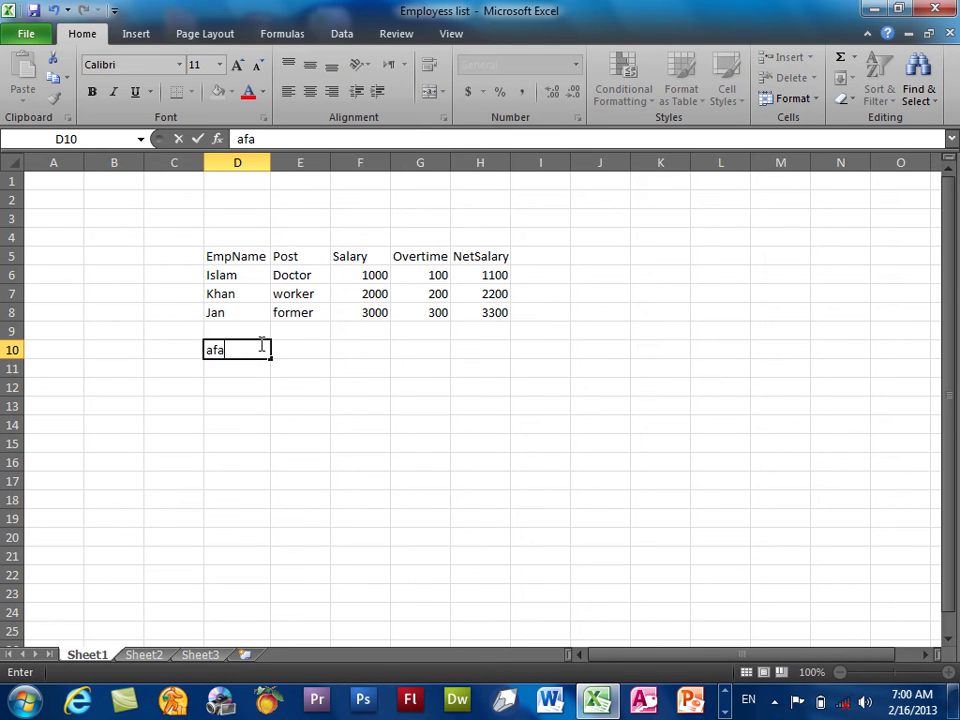
key(Escape)
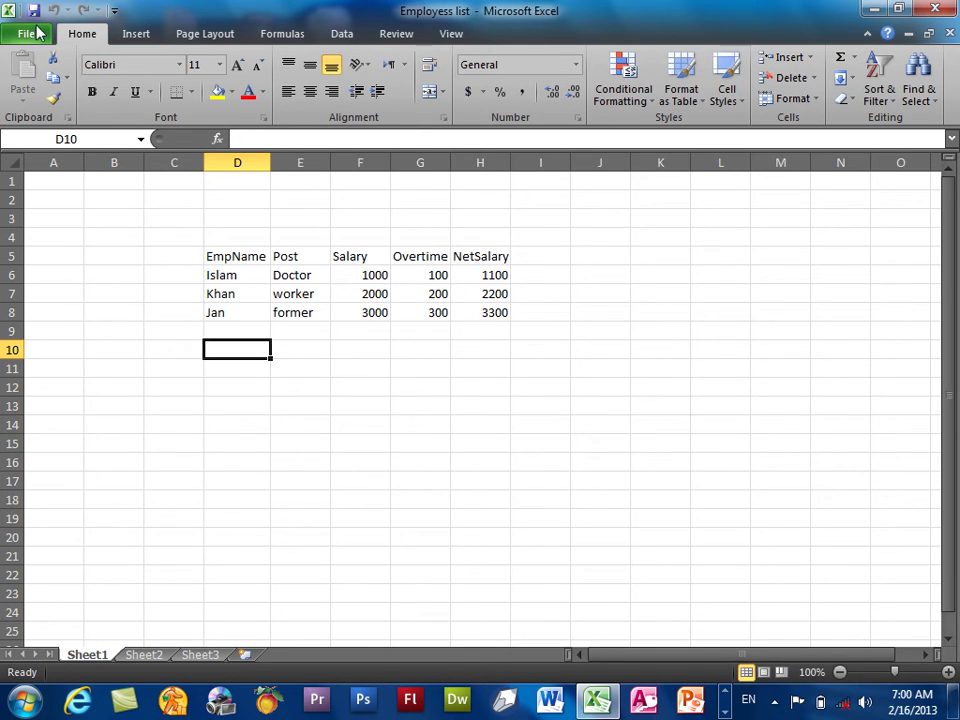
Review the Protect Workbook options on the Info page, then return to Sheet1.
click(33, 35)
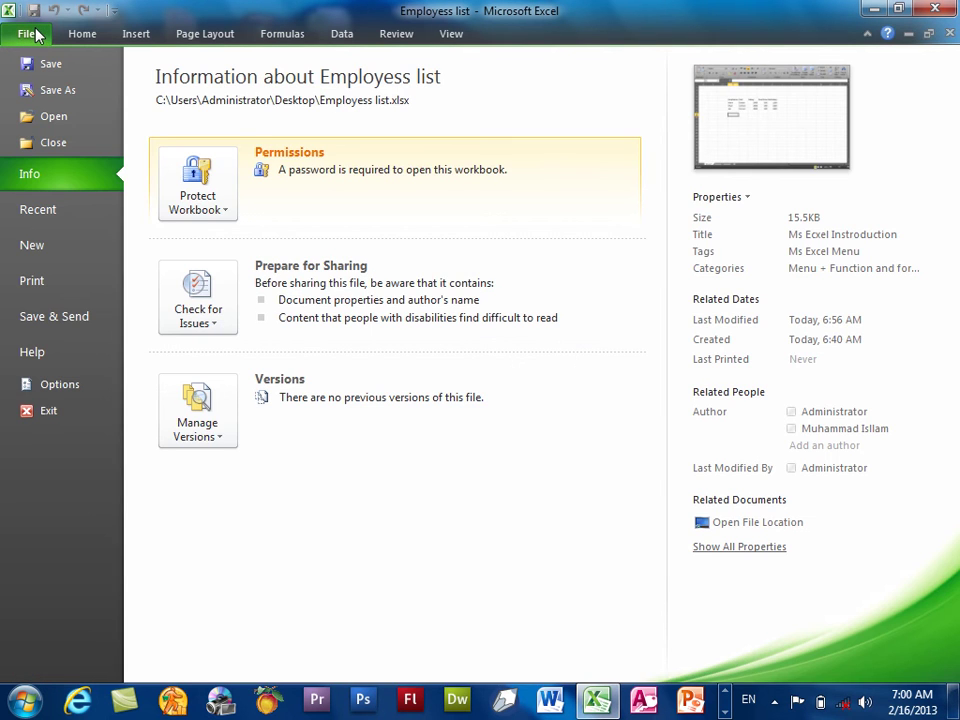
click(195, 207)
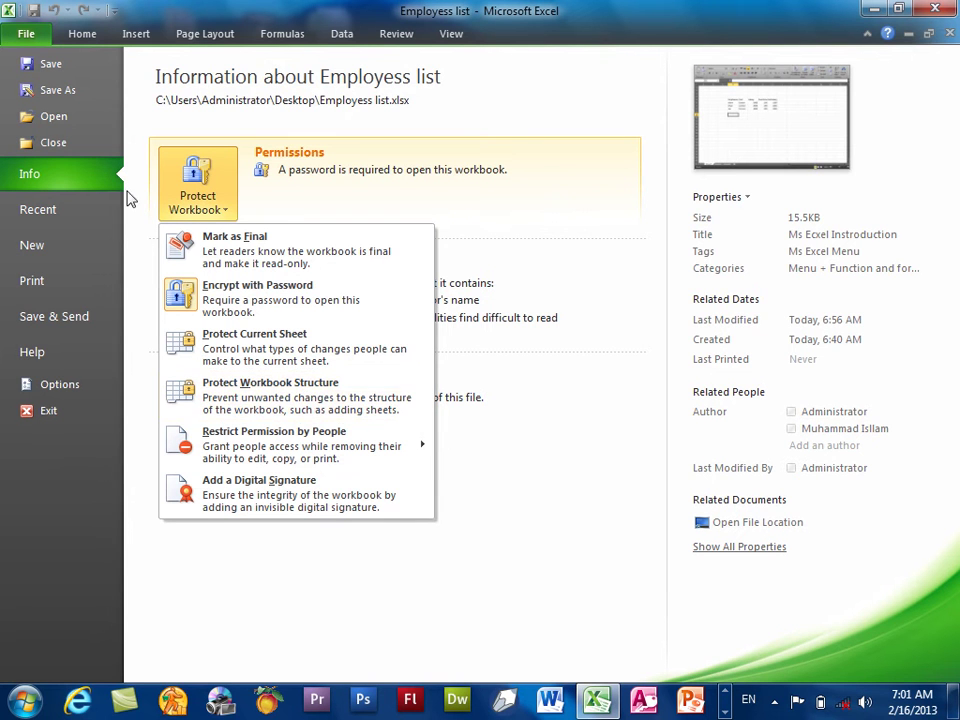
click(40, 36)
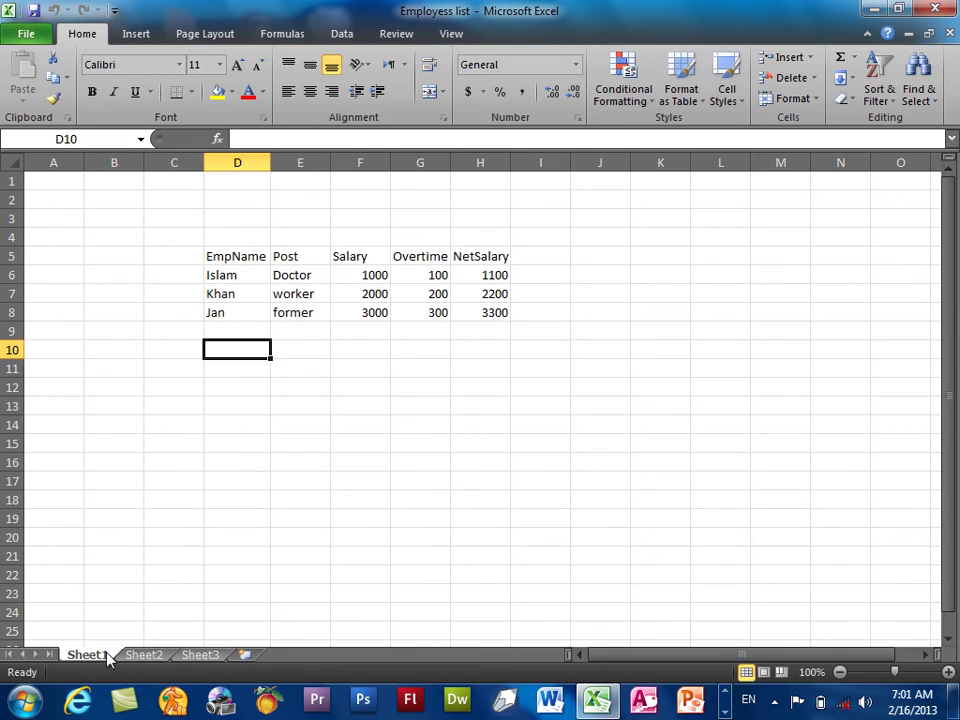
Delete the Sheet2 tab, go back to Sheet1, and close the workbook window.
click(139, 657)
right_click(140, 657)
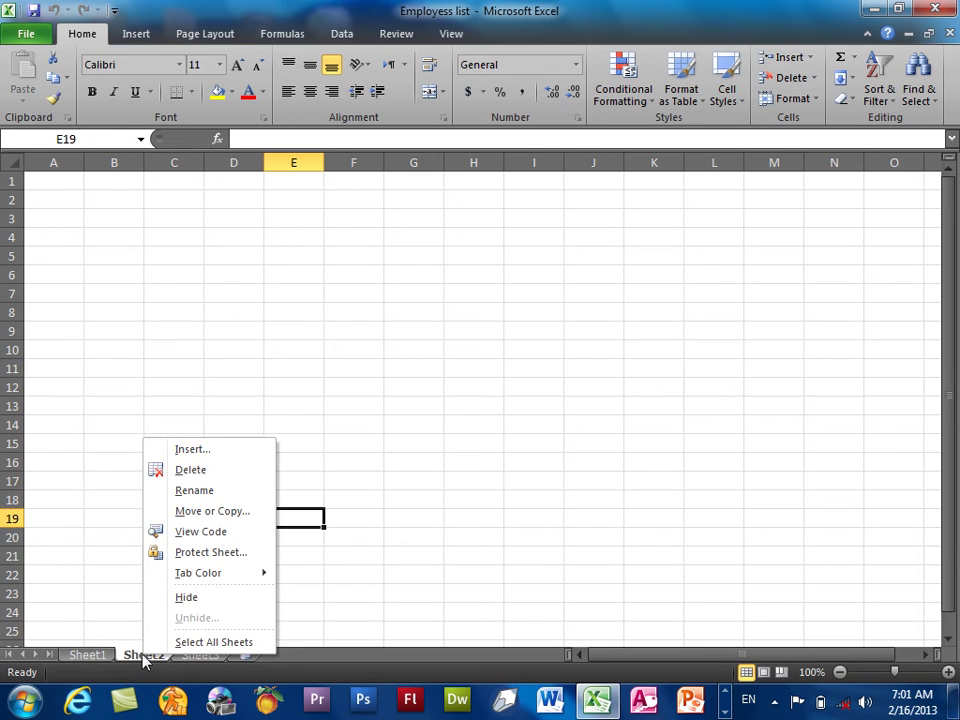
click(205, 470)
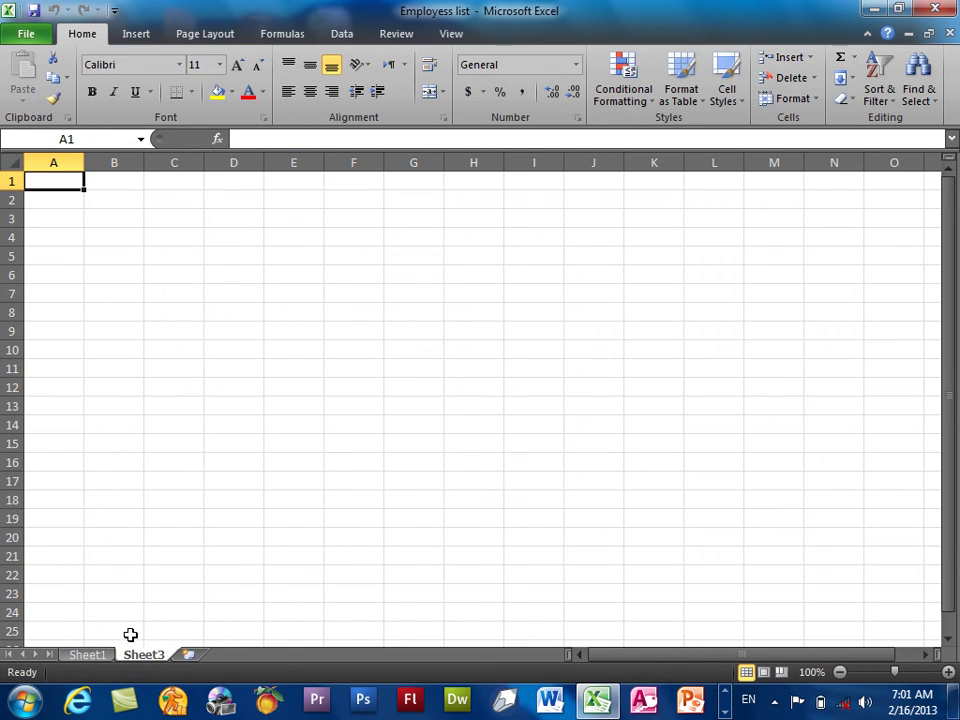
click(108, 656)
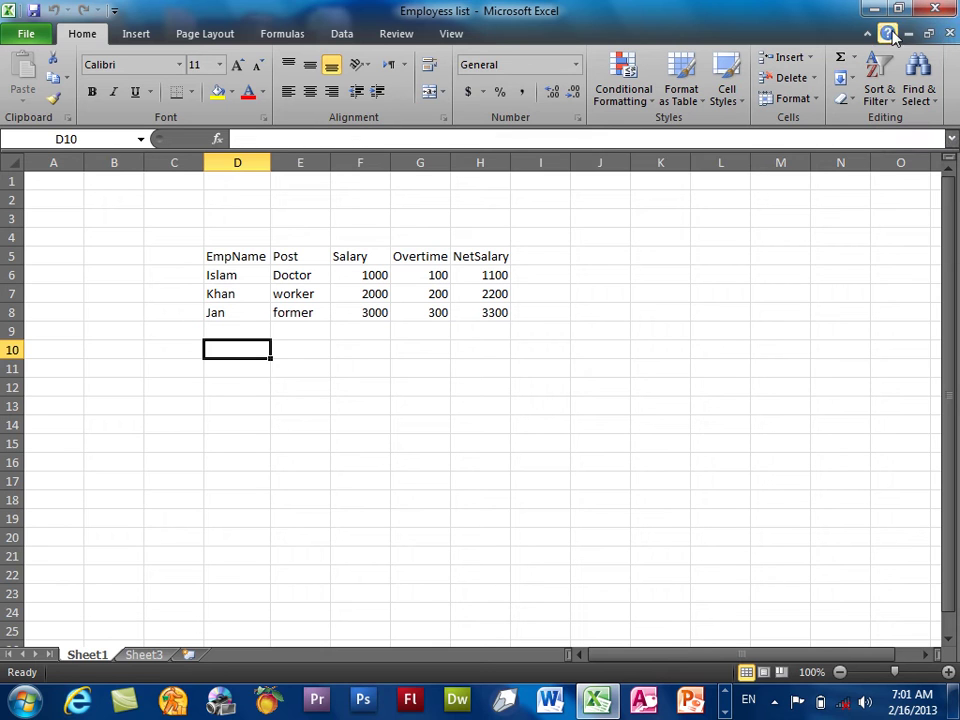
click(953, 35)
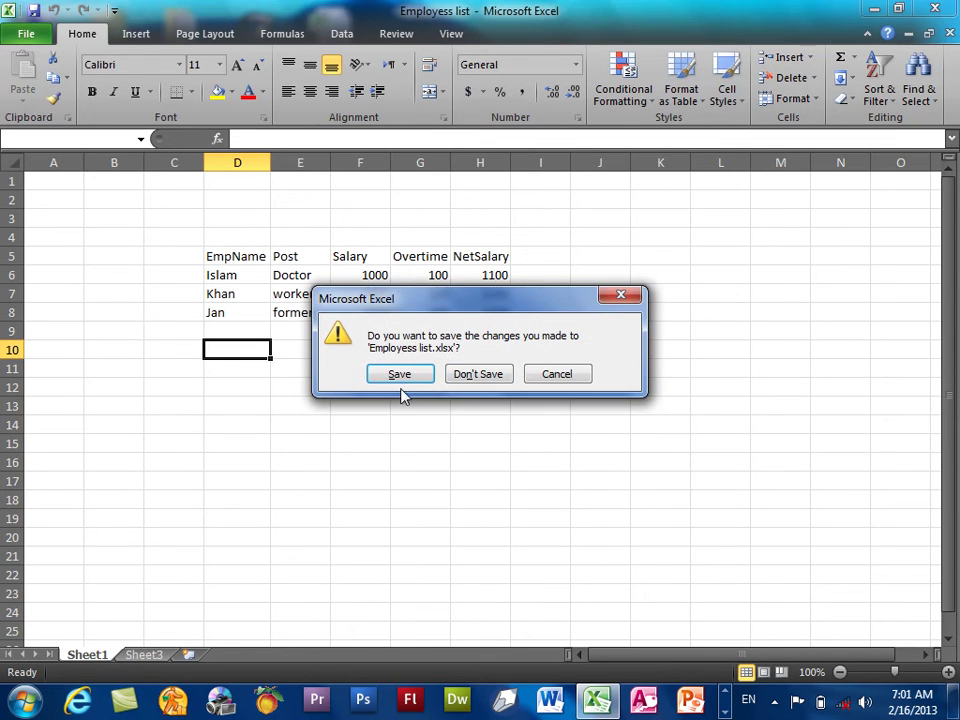
Save changes to Employess list.xlsx, then reopen it from Recent with its password.
click(400, 378)
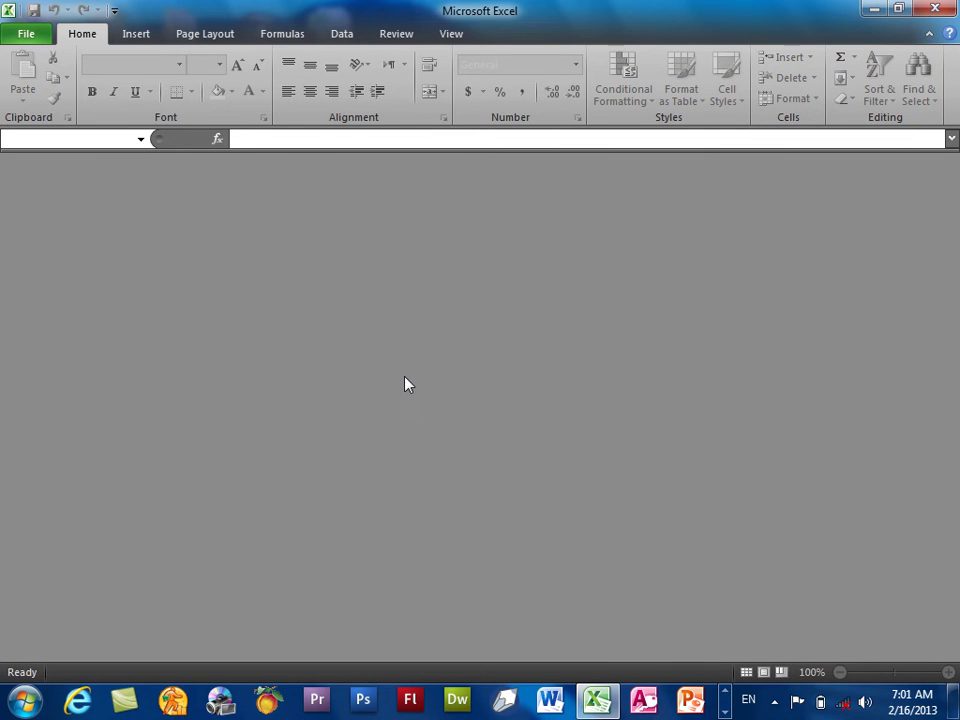
click(28, 34)
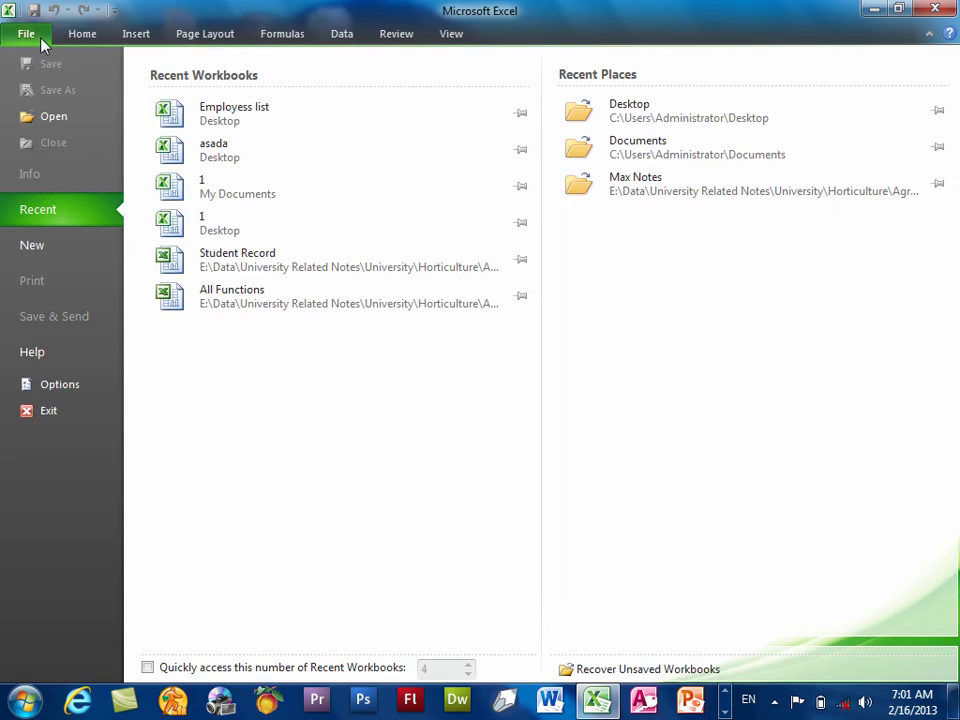
click(223, 128)
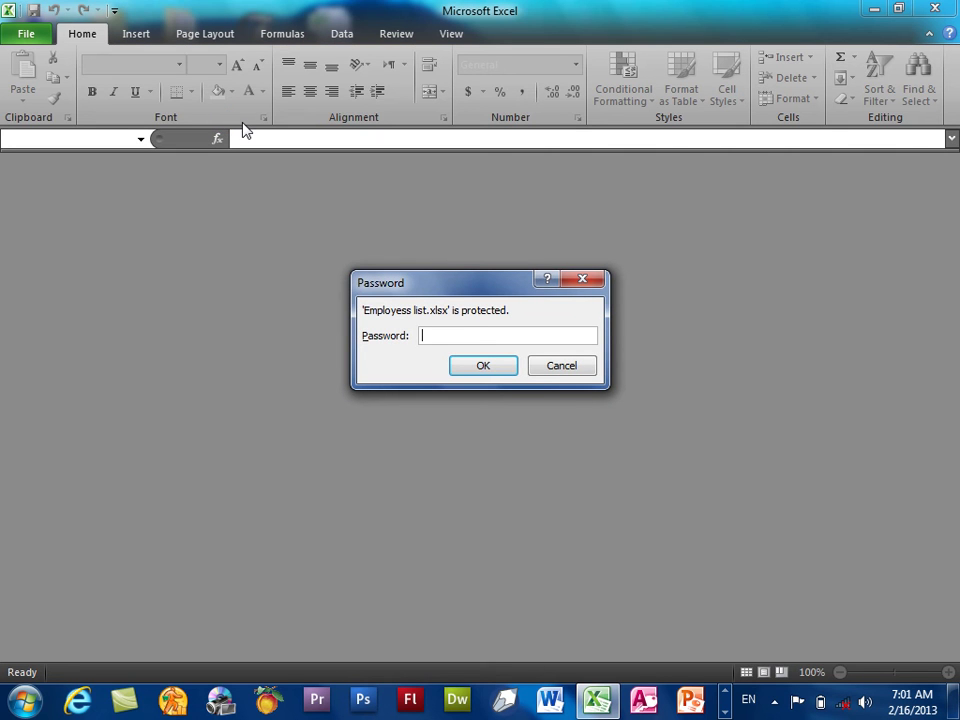
key(Return)
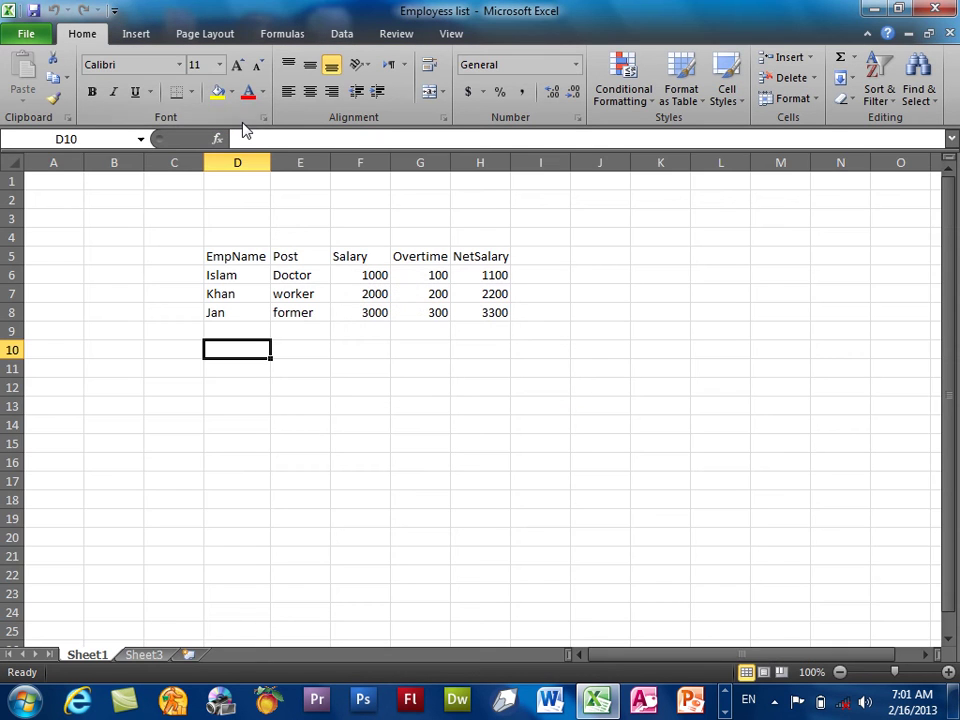
Protect the workbook structure with a confirmed password and check the sheet tab's right-click menu.
click(25, 30)
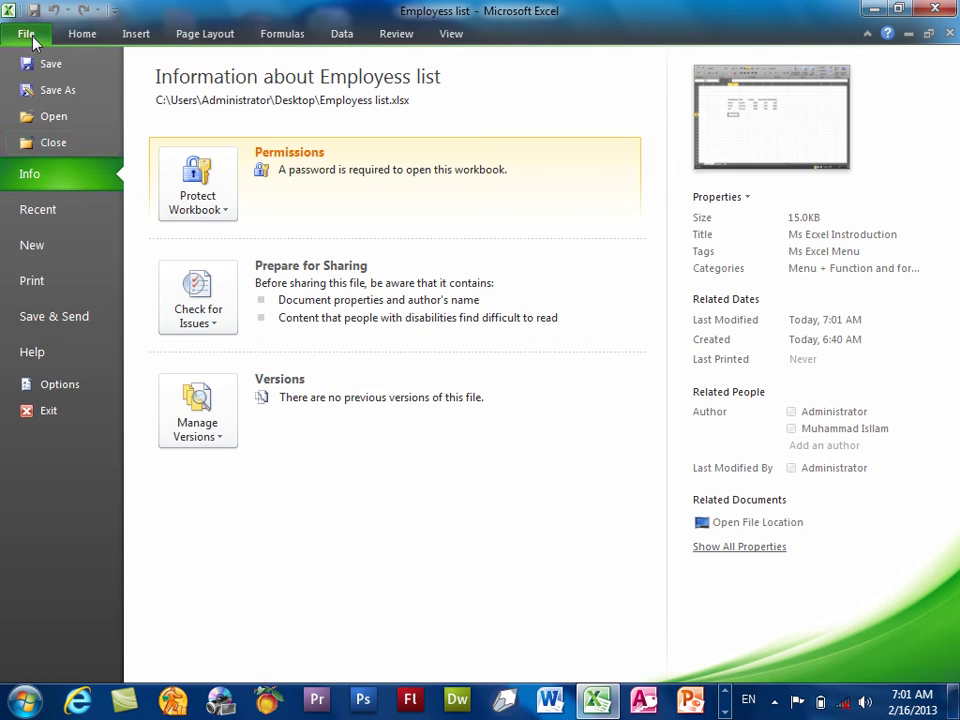
click(195, 190)
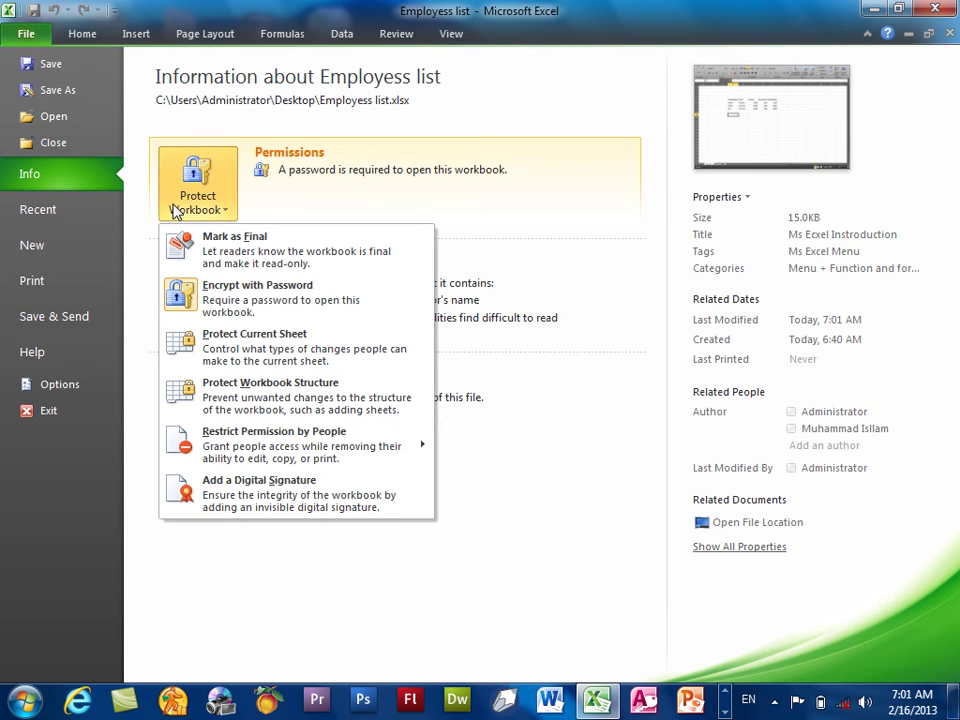
click(246, 393)
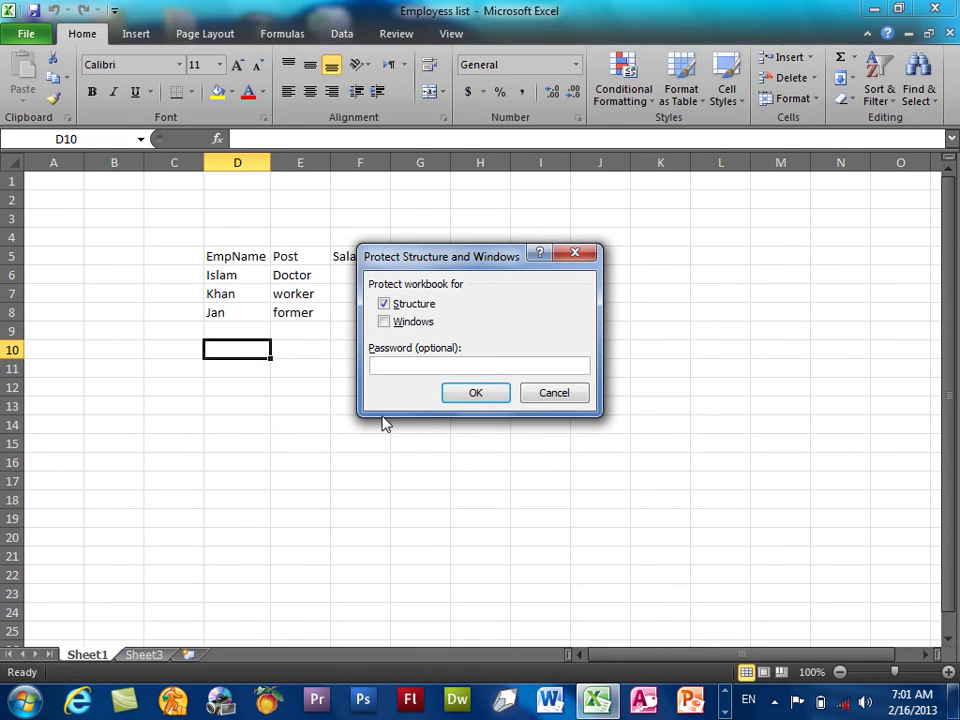
drag(447, 262, 571, 232)
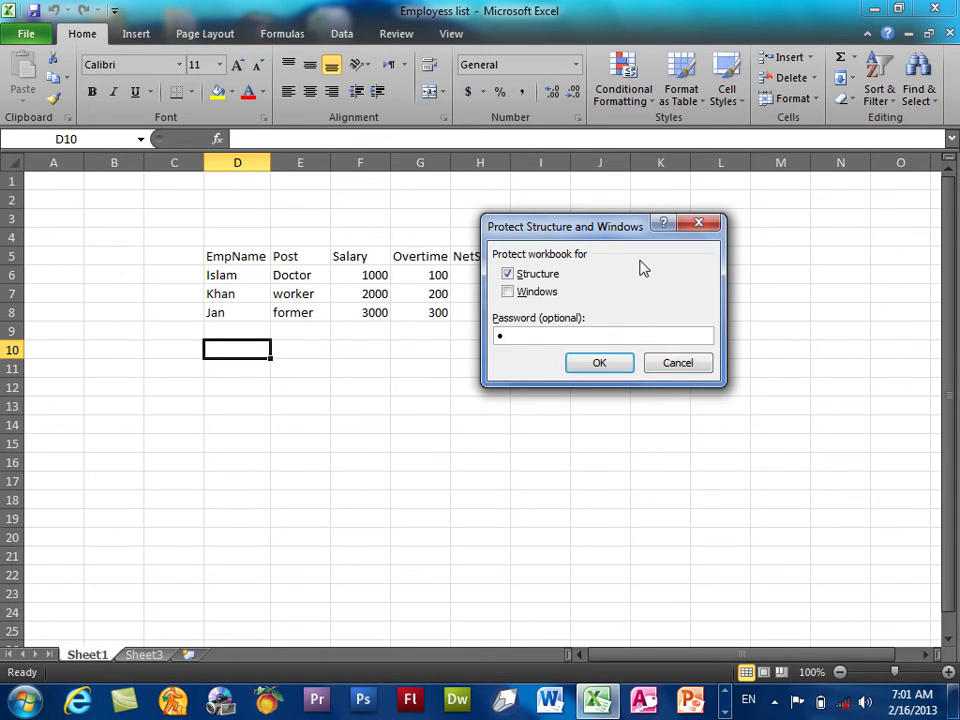
key(Return)
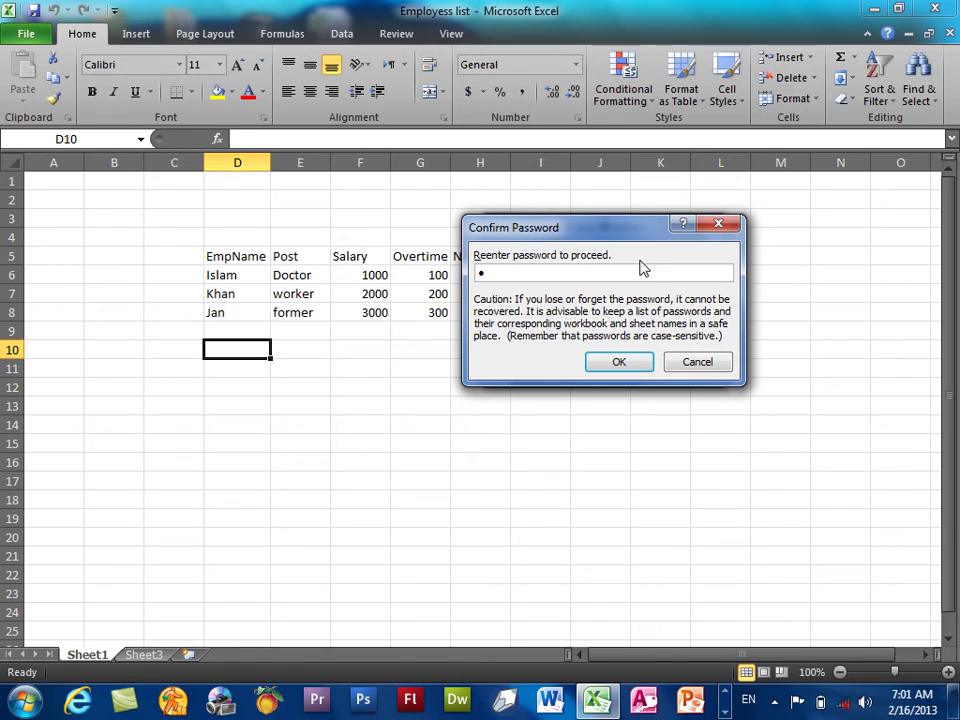
key(Return)
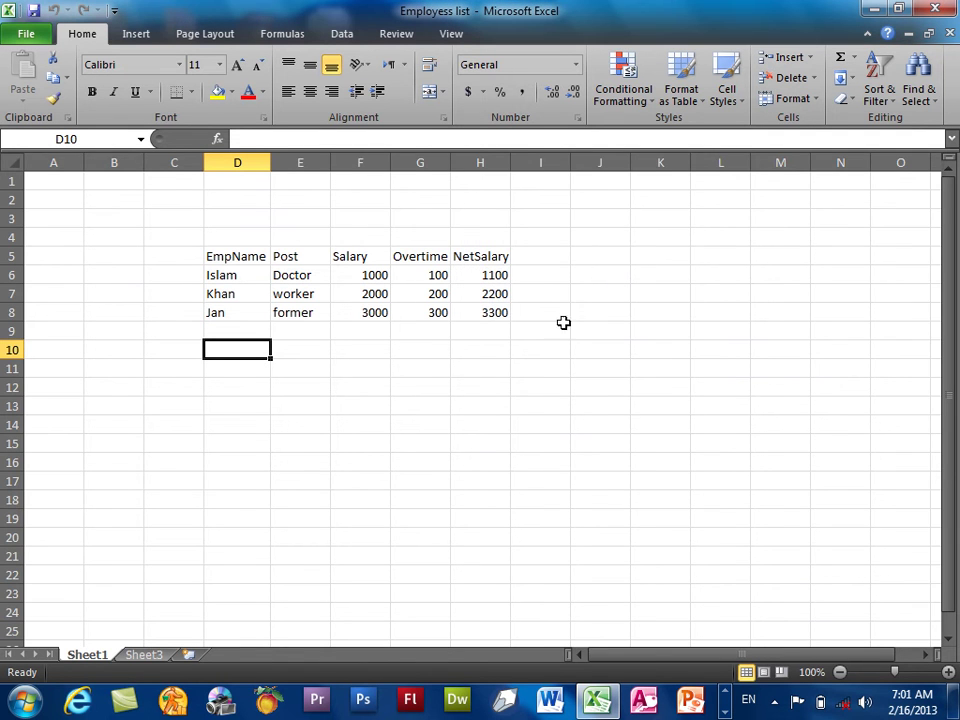
right_click(92, 652)
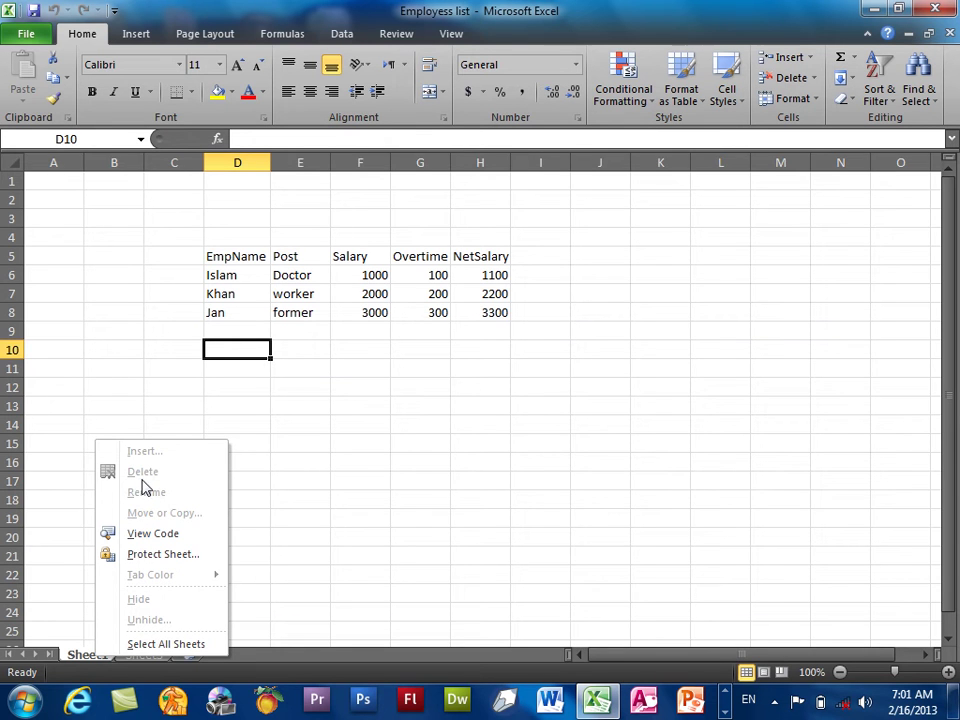
Cancel closing the workbook and remove its structure protection with the password.
click(948, 35)
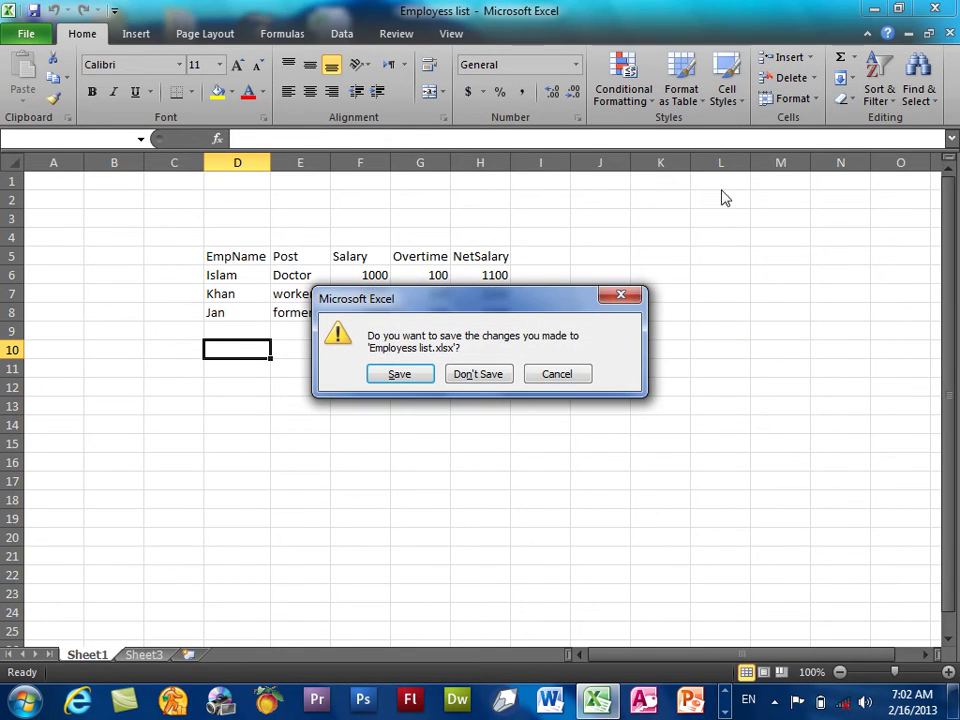
click(558, 372)
click(252, 198)
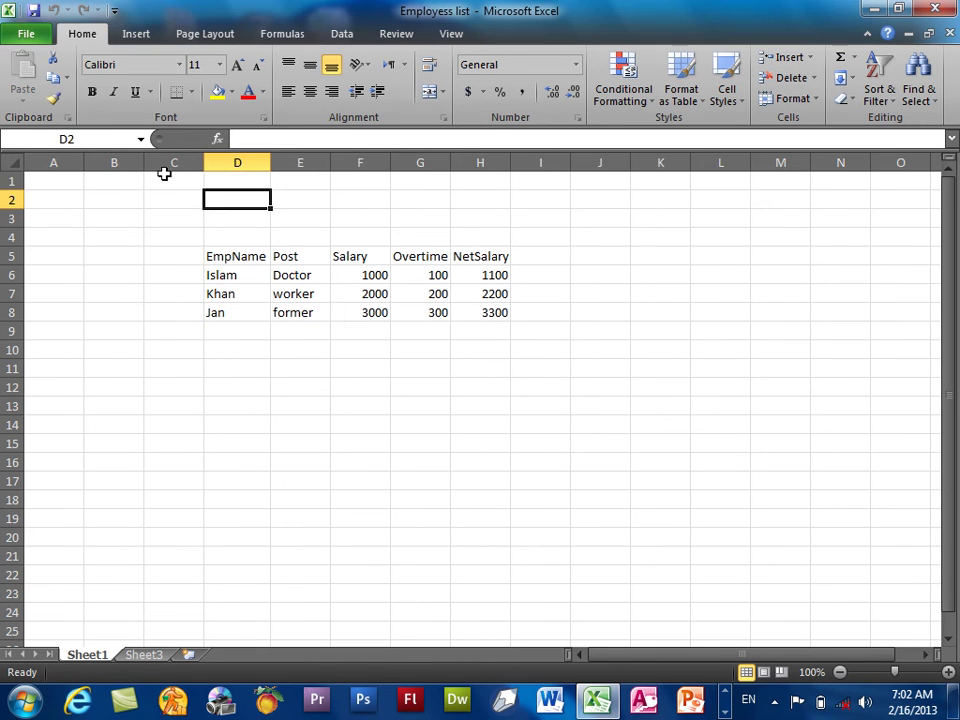
click(28, 34)
click(184, 195)
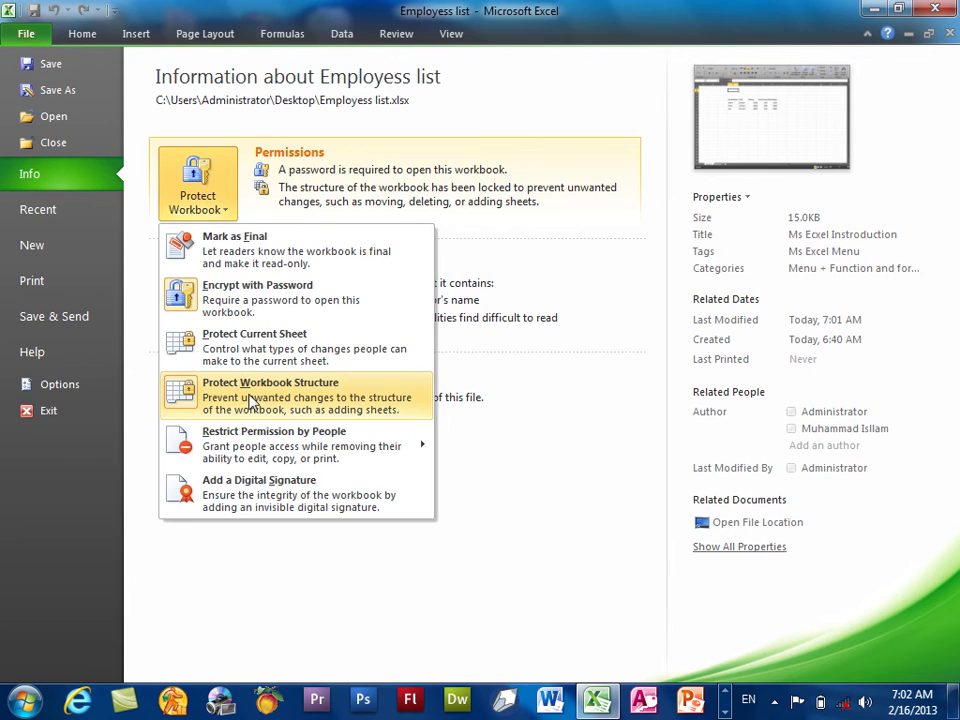
click(253, 400)
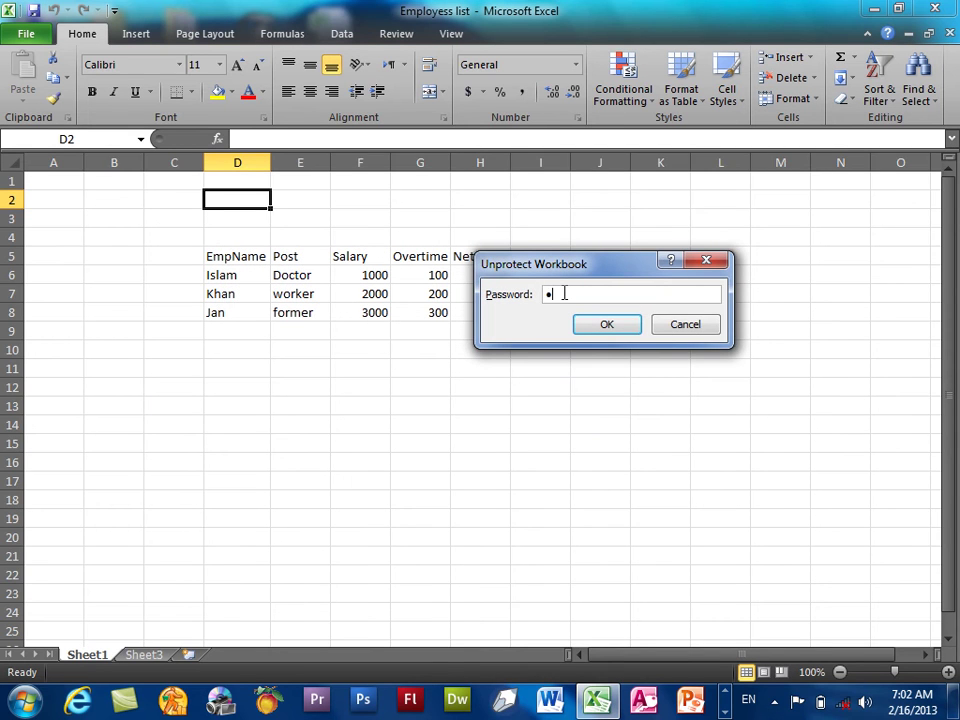
key(Return)
Protect only the workbook's Windows, with Structure unticked, under a confirmed password.
click(26, 33)
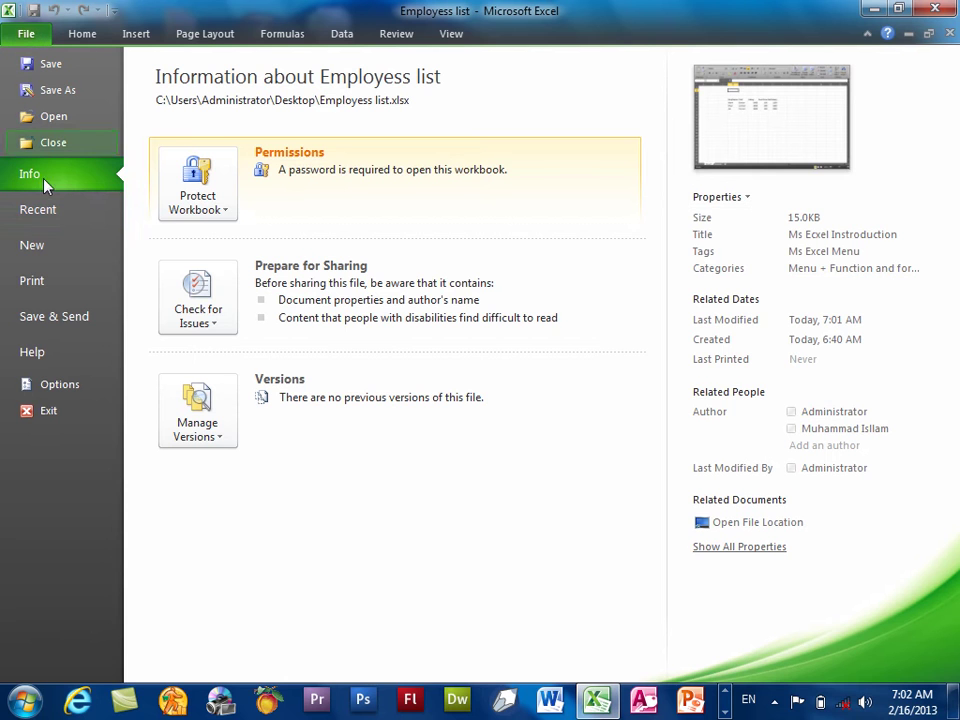
click(164, 197)
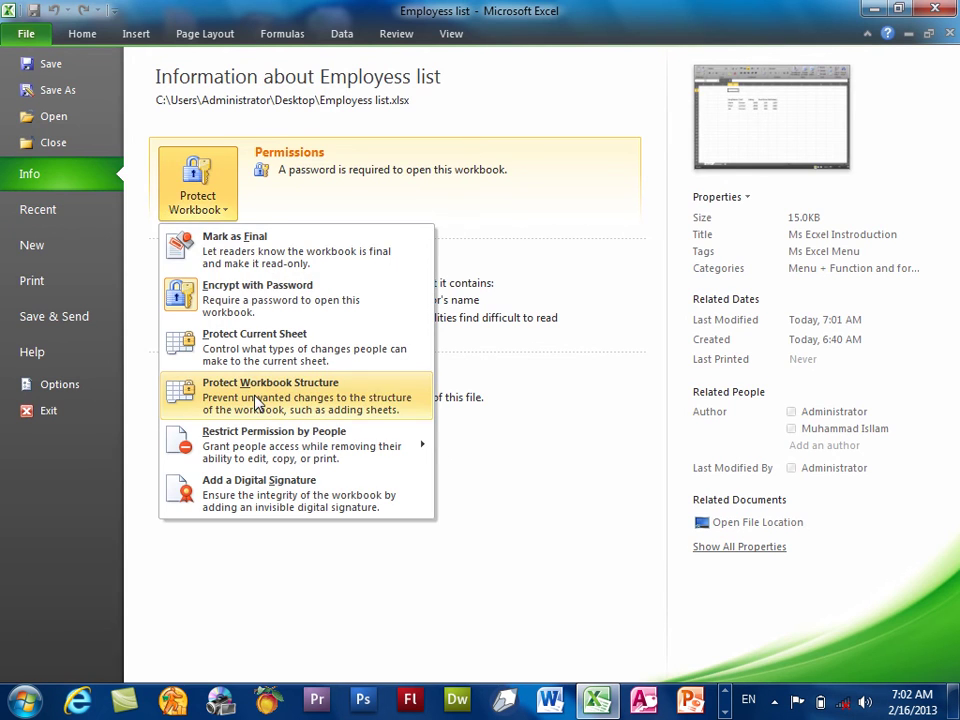
click(258, 402)
click(540, 279)
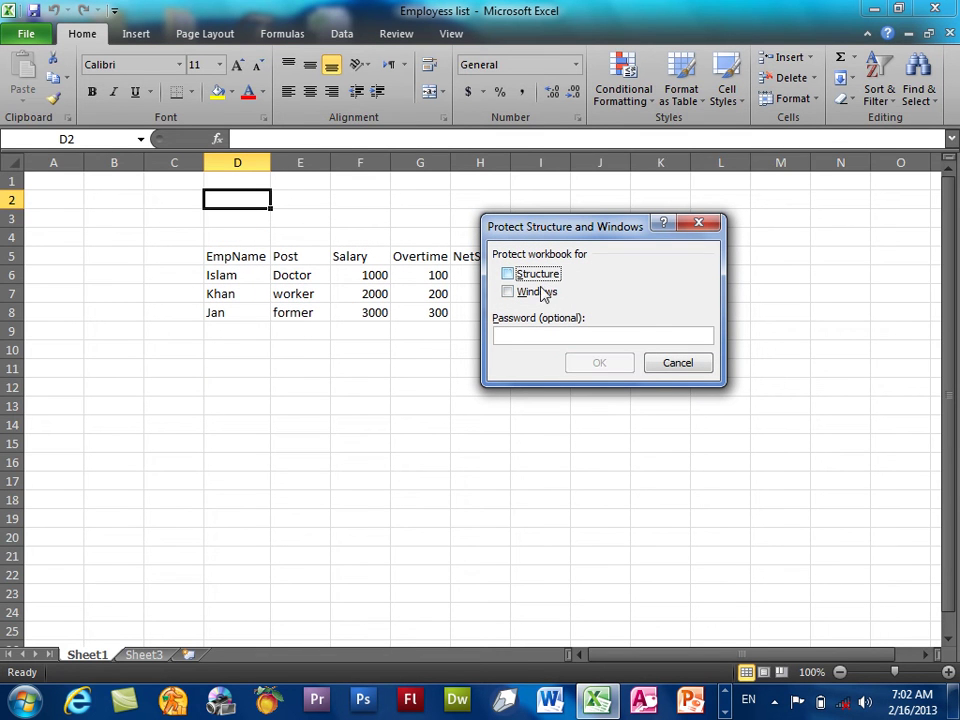
click(538, 294)
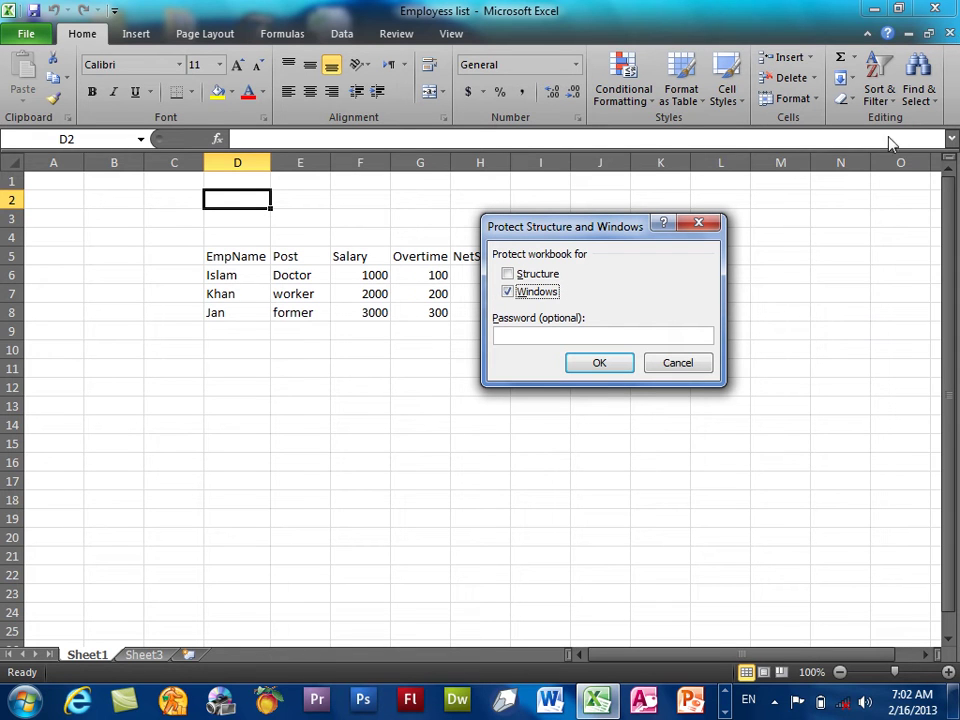
click(566, 336)
key(Return)
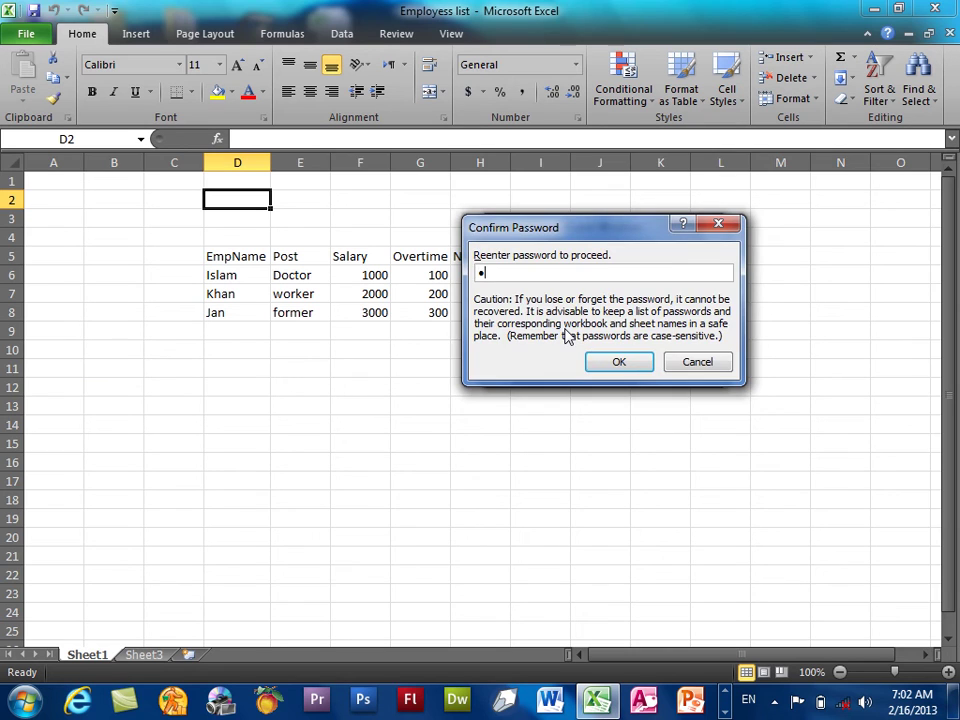
key(Return)
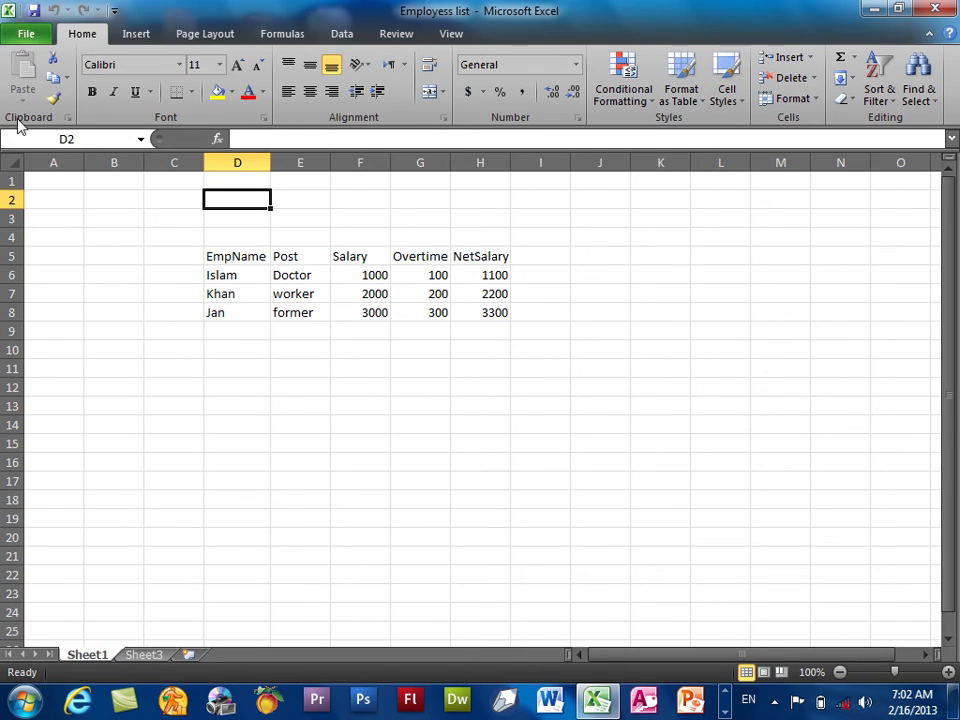
Remove the windows protection from the workbook using its password.
click(22, 33)
click(160, 207)
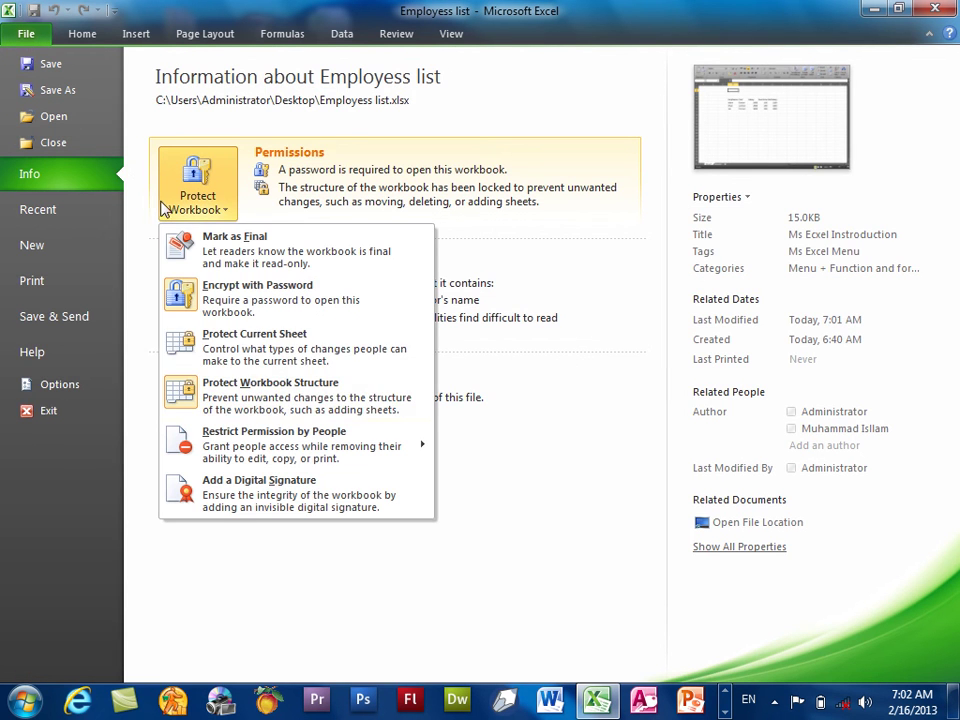
click(259, 398)
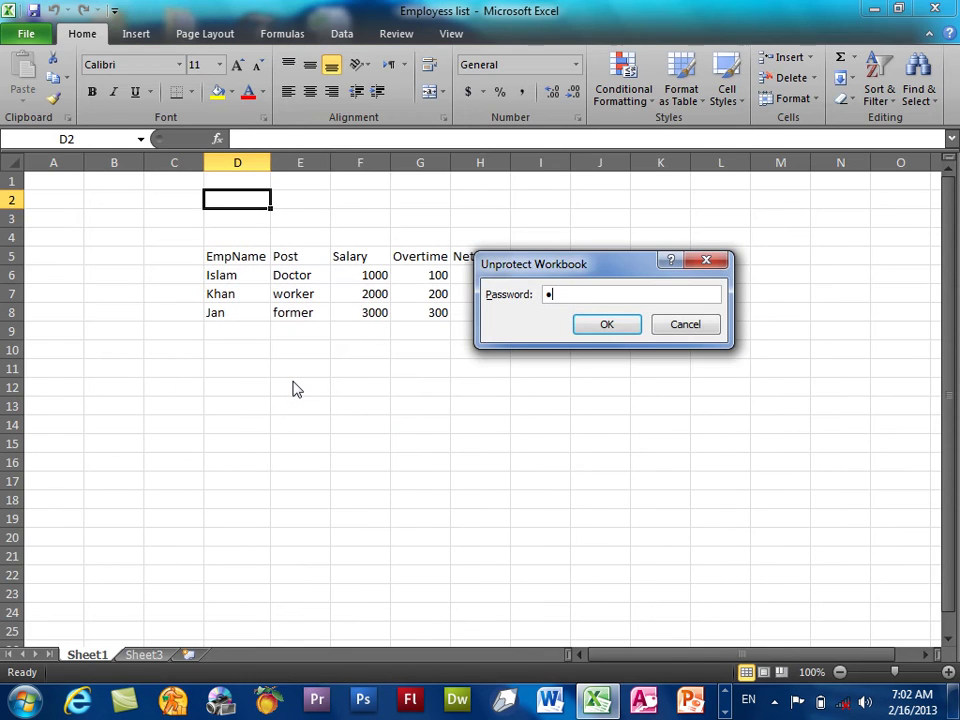
key(Return)
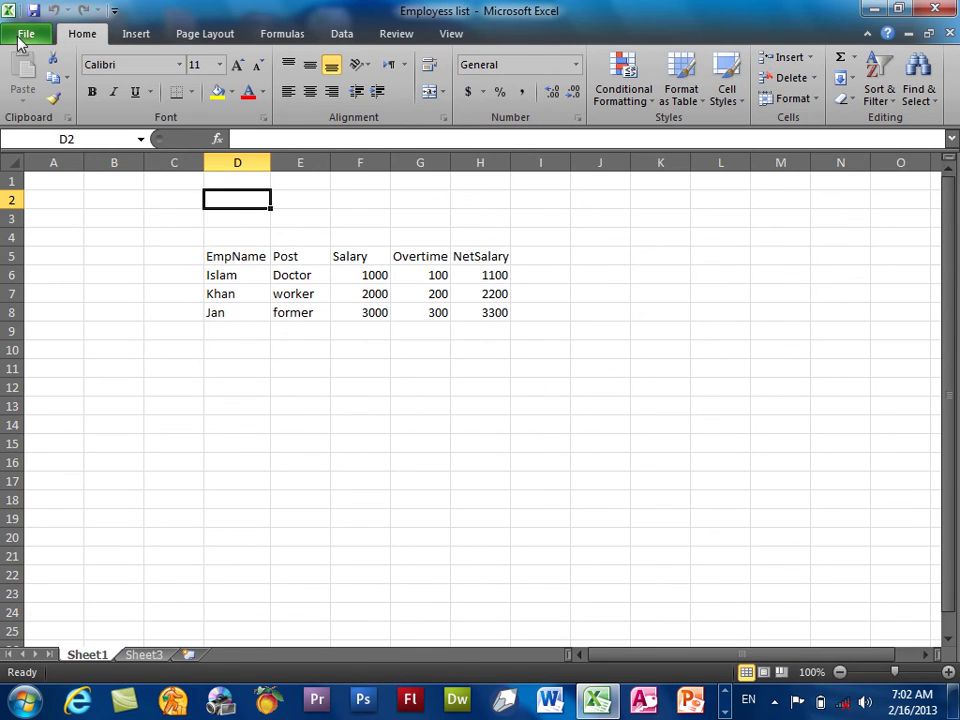
Protect both Structure and Windows with a confirmed password and verify the sheet tab menu is locked.
click(22, 36)
click(180, 195)
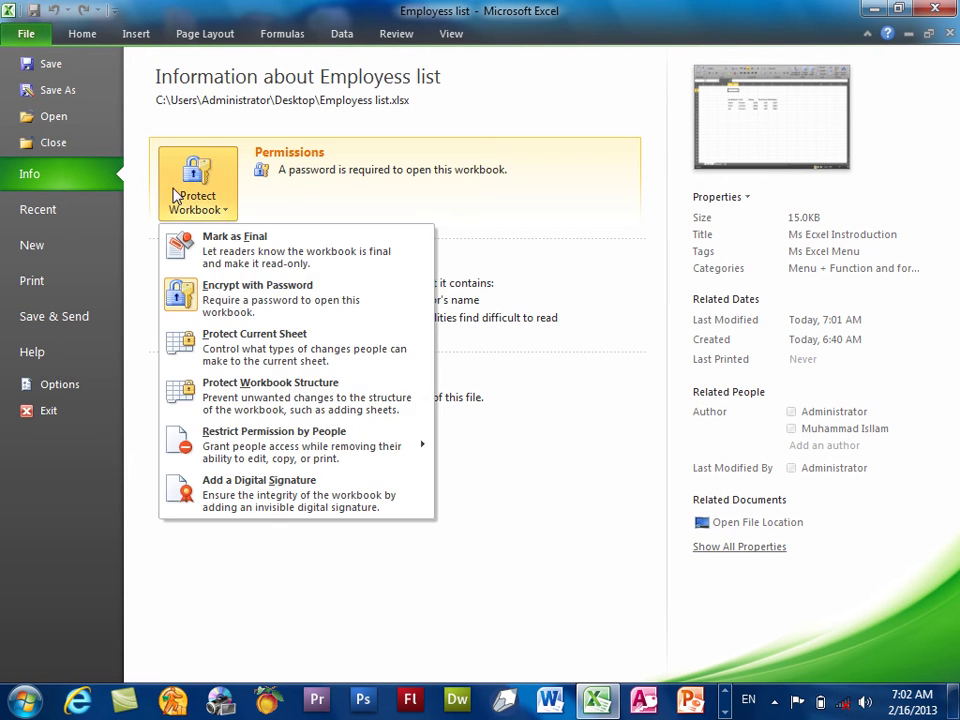
click(240, 397)
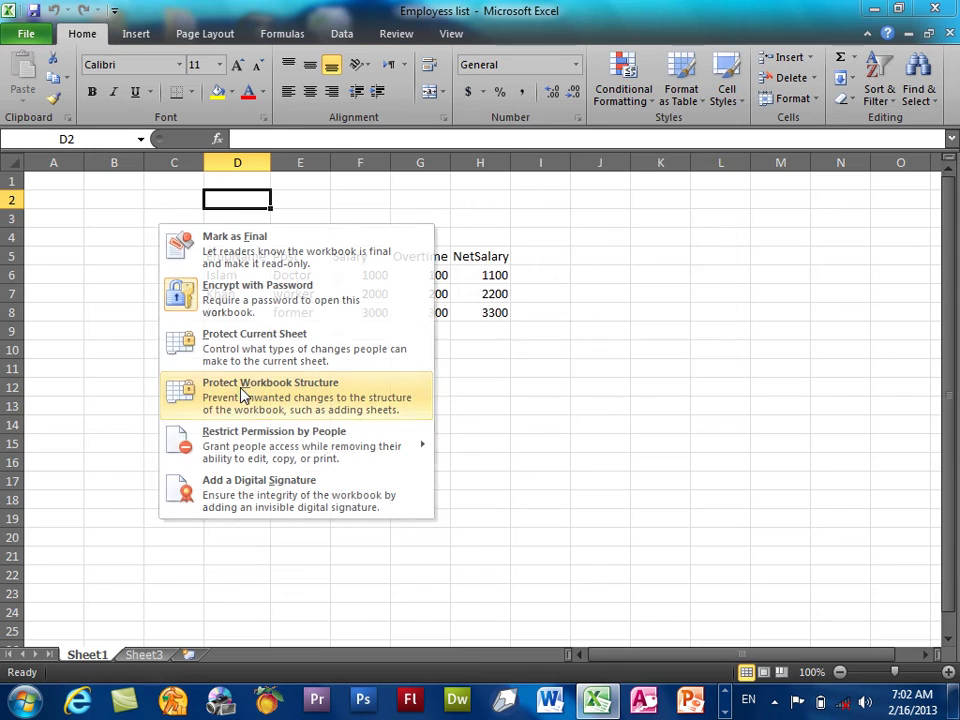
click(531, 292)
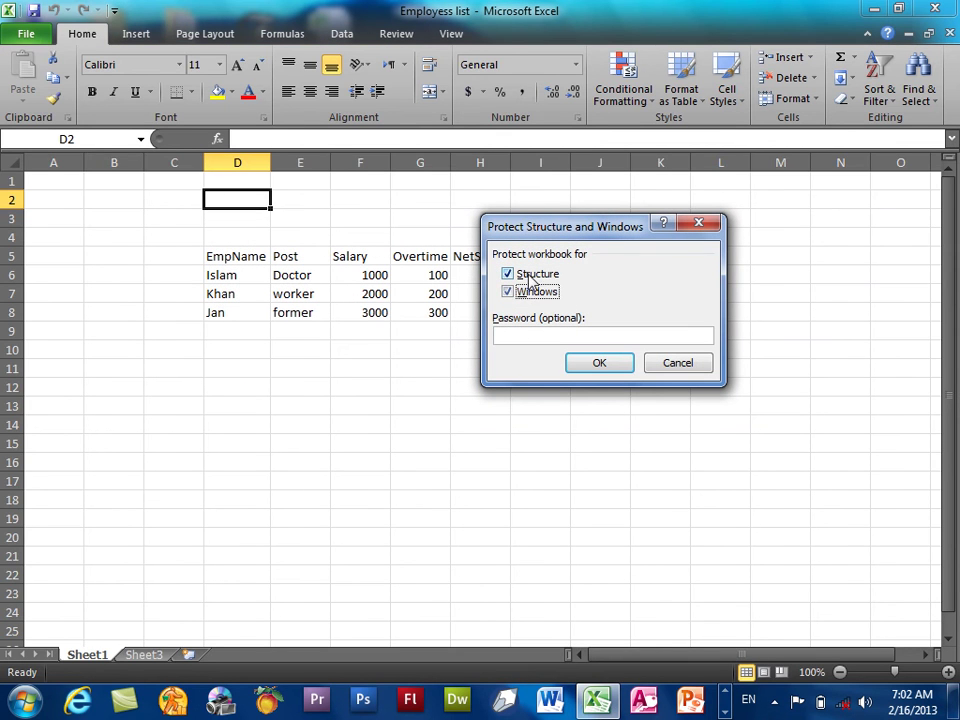
click(534, 336)
key(Return)
text(1)
key(Return)
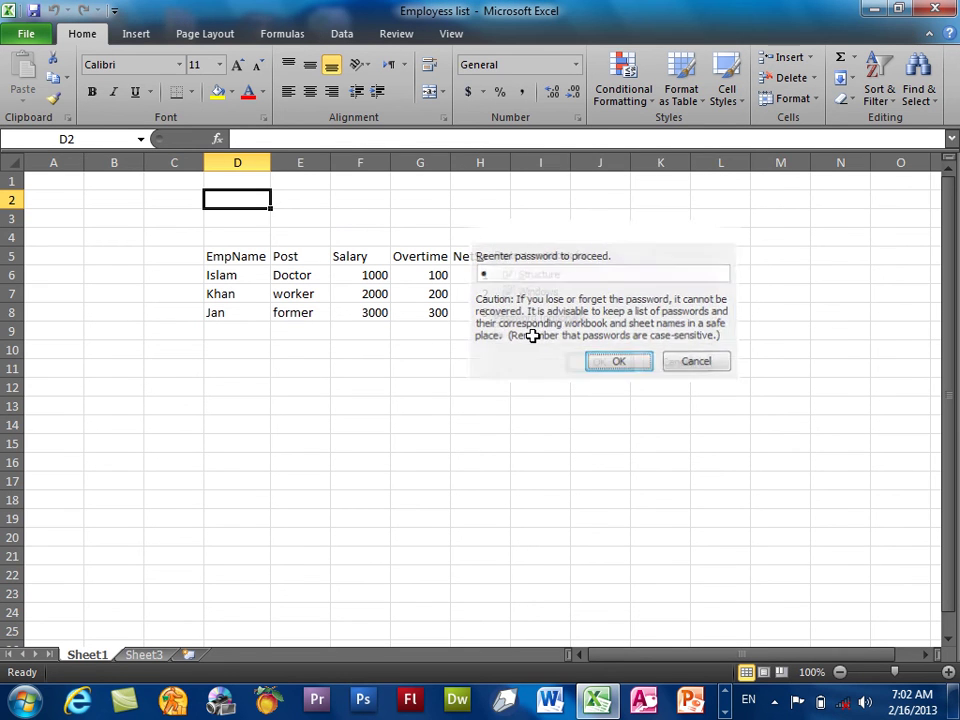
right_click(86, 655)
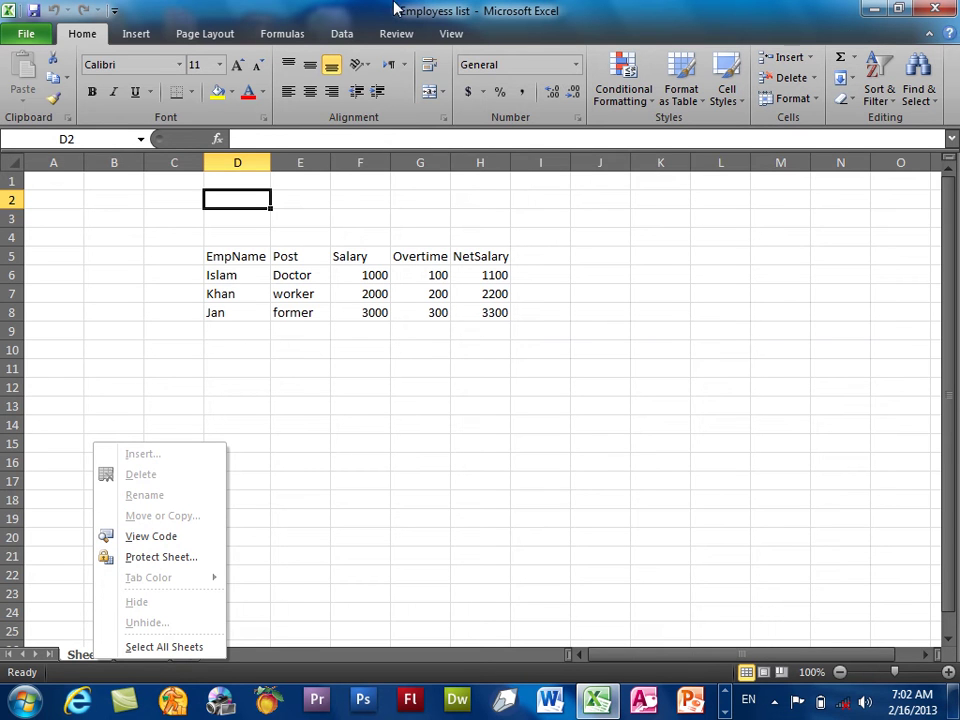
click(86, 38)
Unprotect the workbook with its password and confirm sheet tab operations are available again.
click(26, 33)
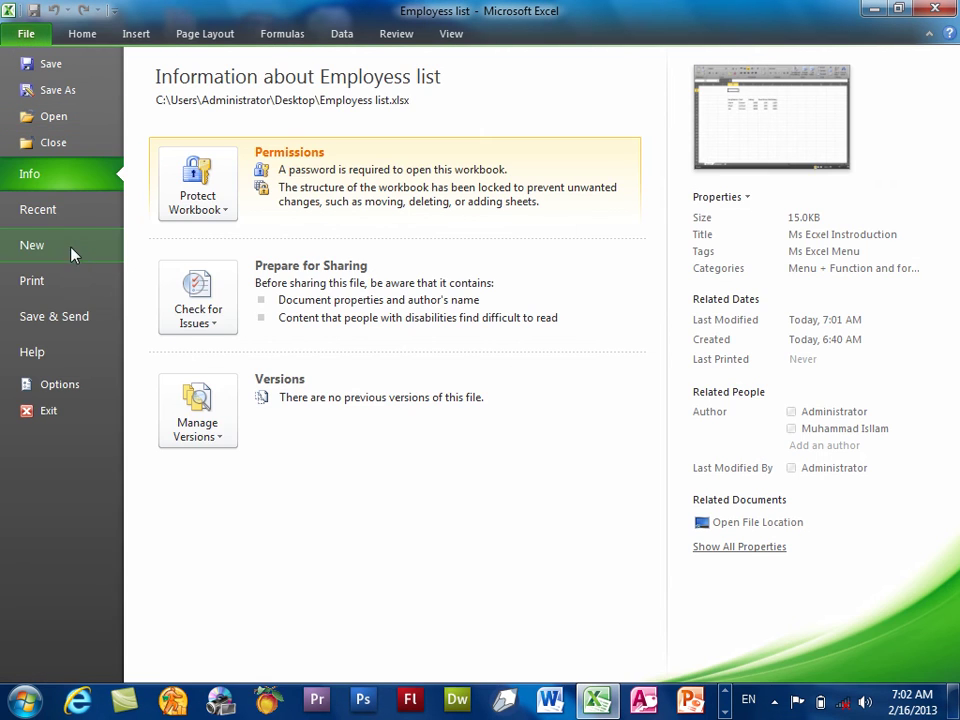
click(190, 185)
click(229, 392)
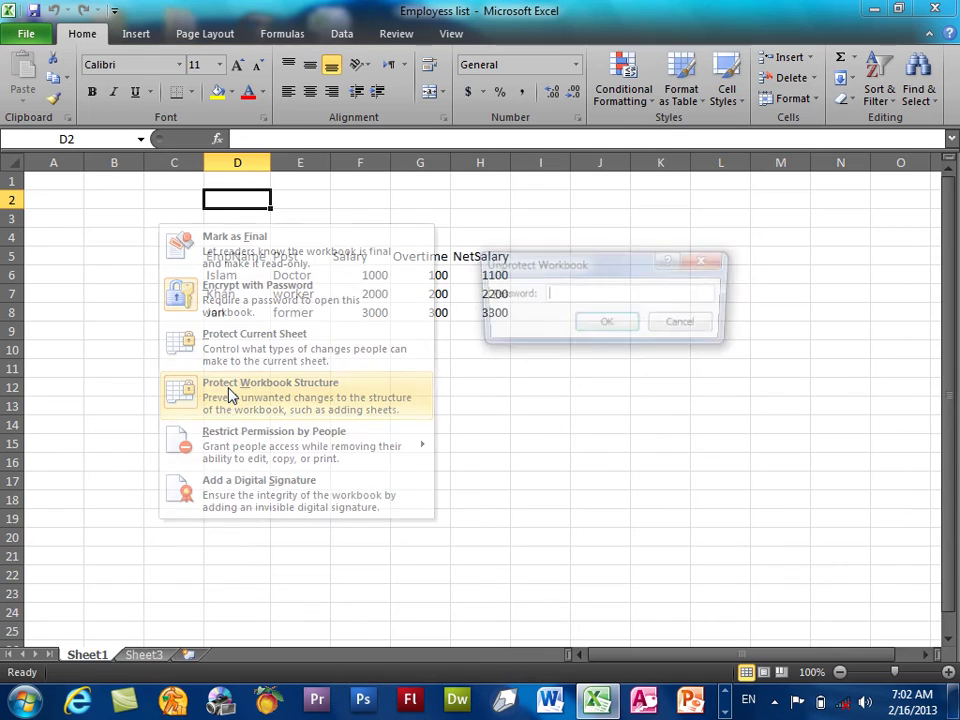
text(1)
key(Return)
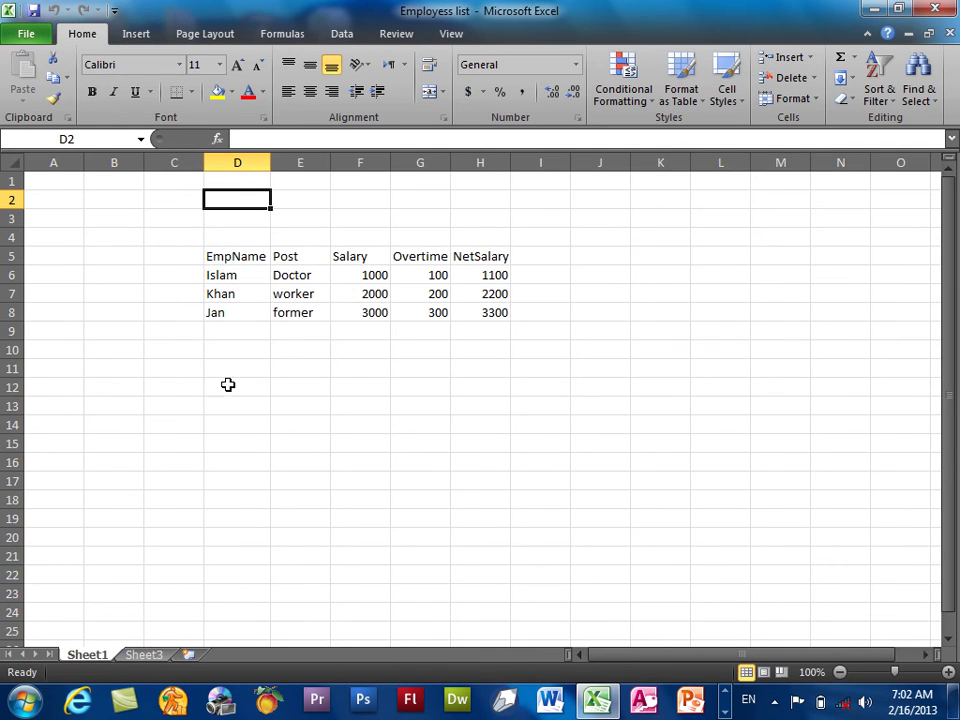
right_click(112, 652)
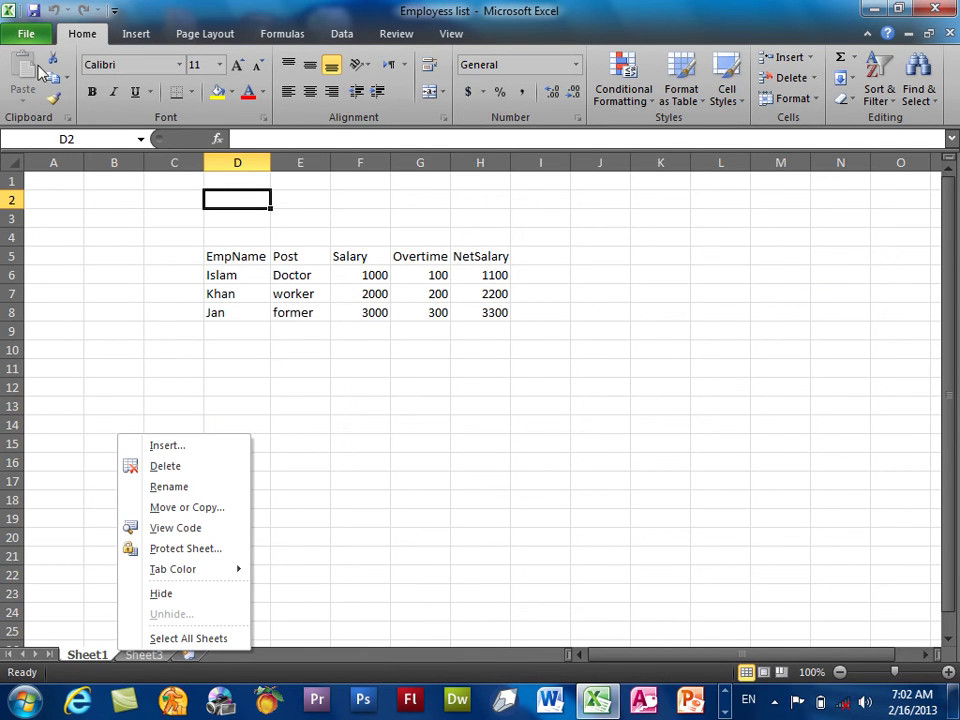
Bring up the Protect Workbook list showing the Restrict Permission by People options.
click(30, 36)
click(196, 188)
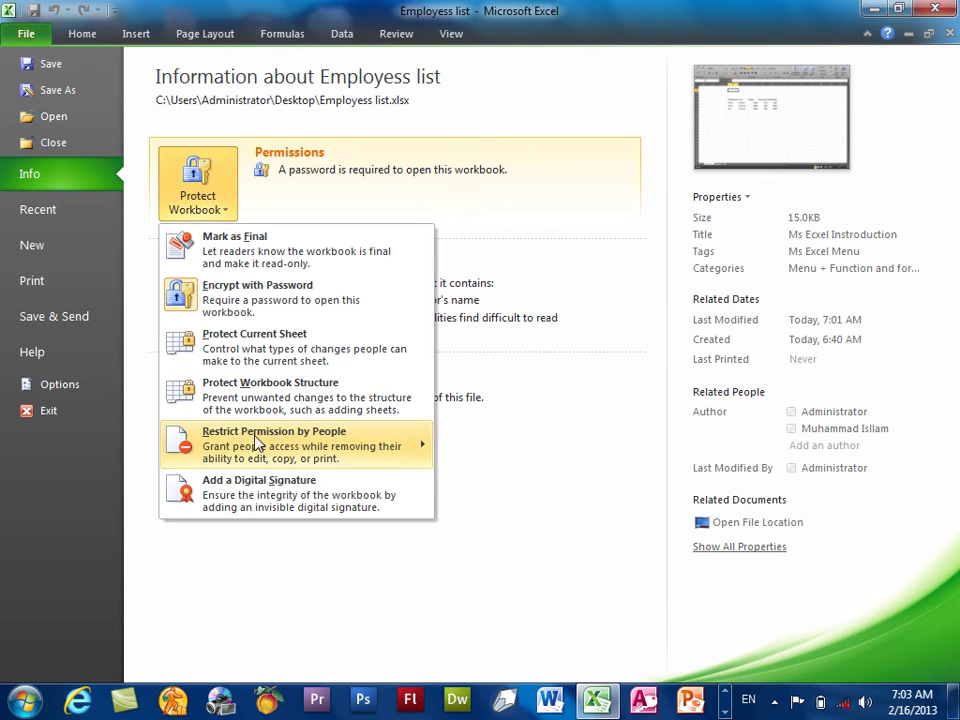
mouse_move(262, 455)
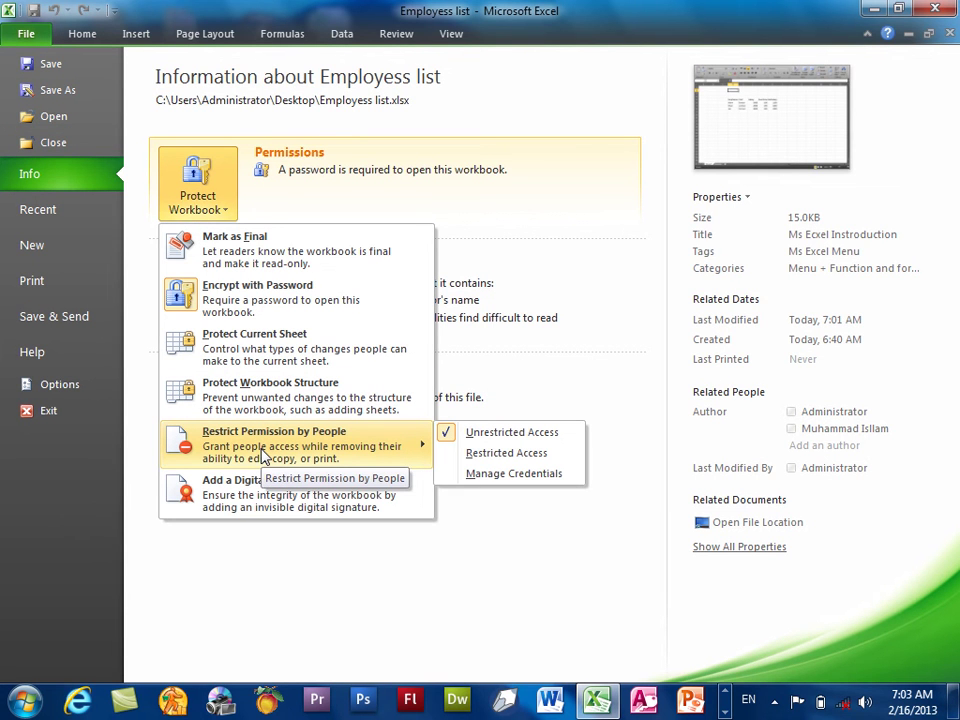
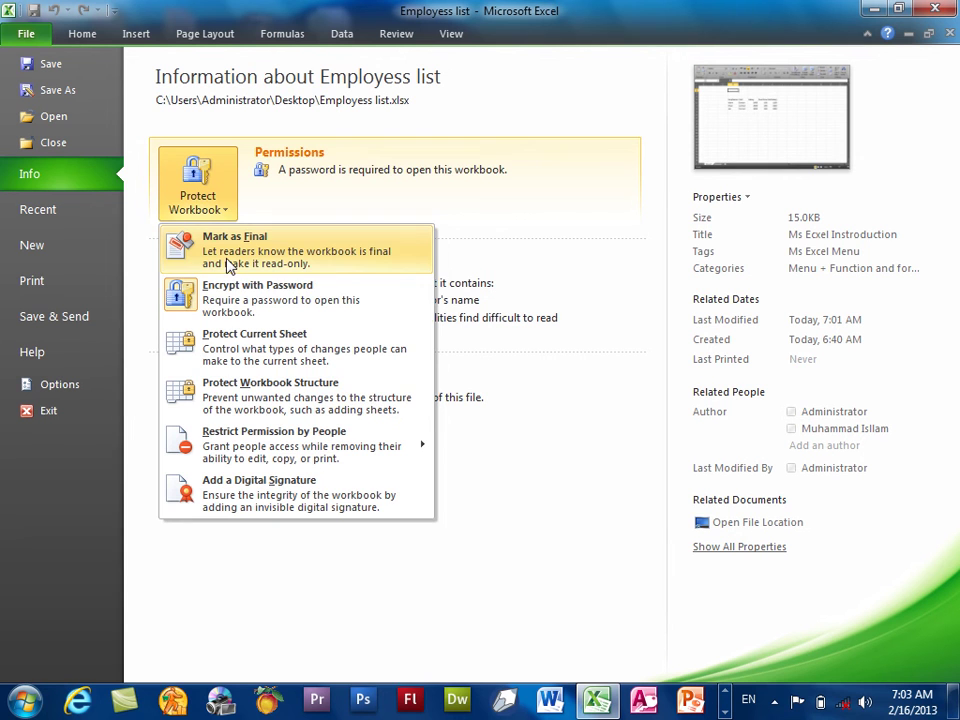
Start adding a digital signature and choose to create your own digital ID.
click(274, 494)
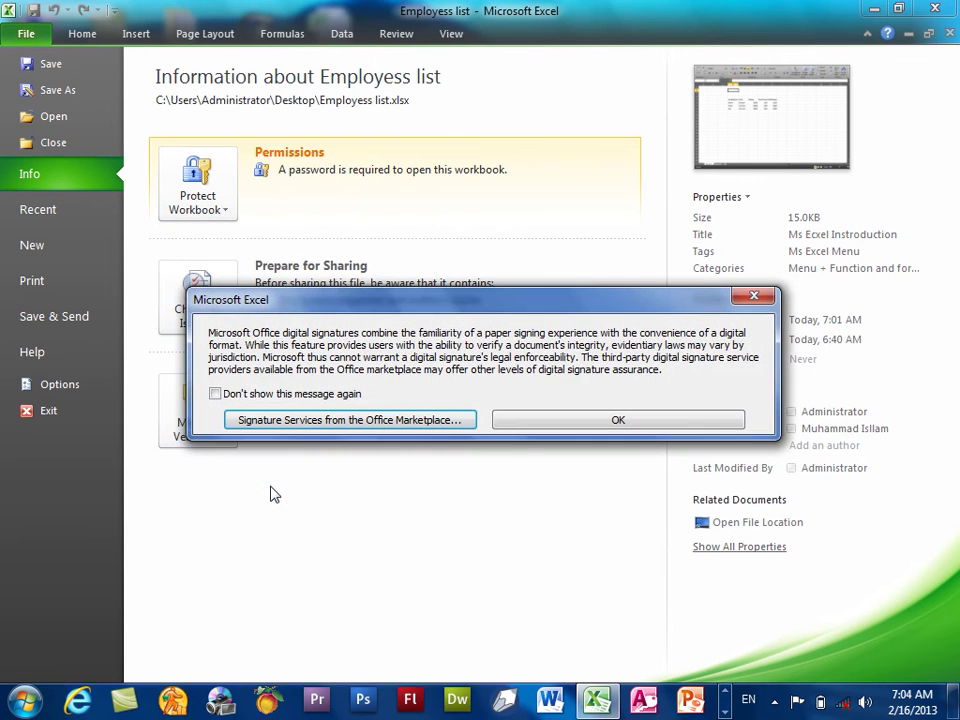
click(535, 421)
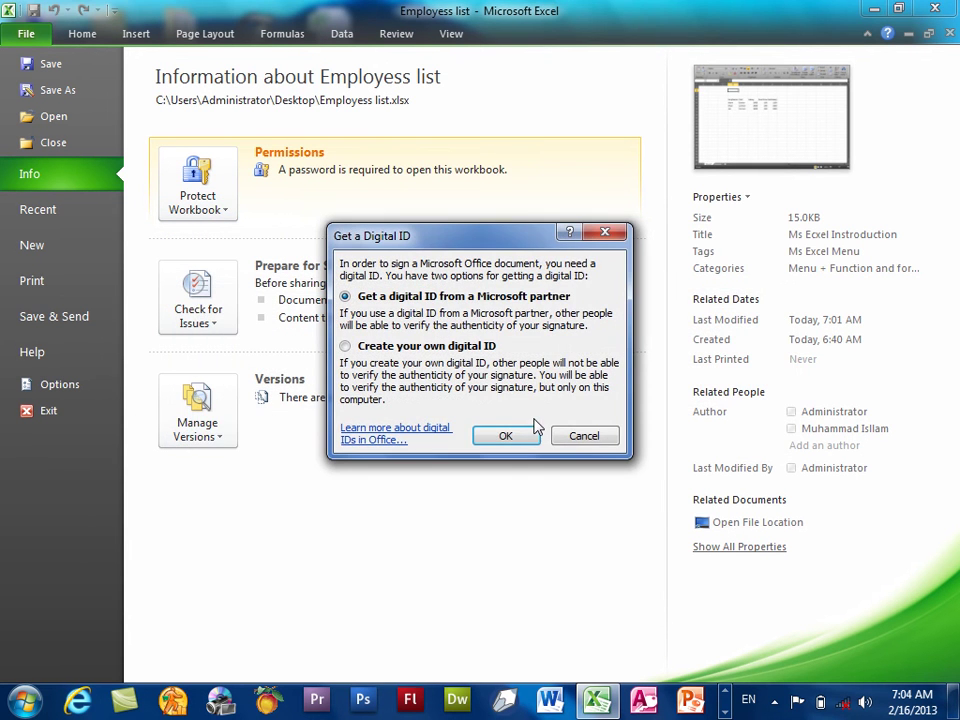
click(378, 352)
click(500, 436)
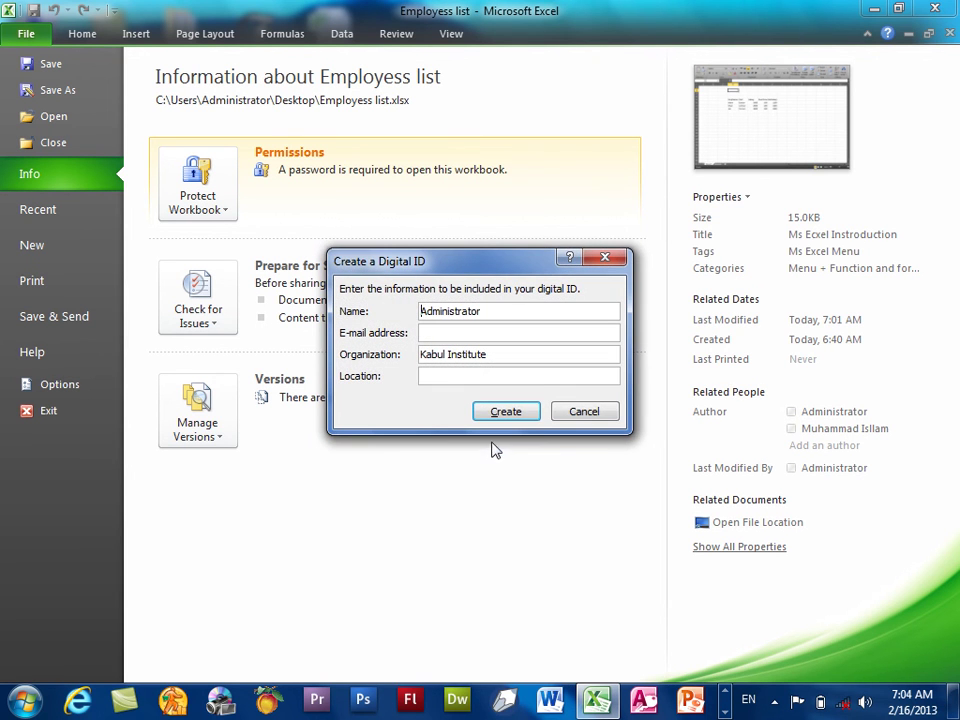
Replace the digital ID name with your e-mail-style name and create the ID.
drag(500, 312, 424, 312)
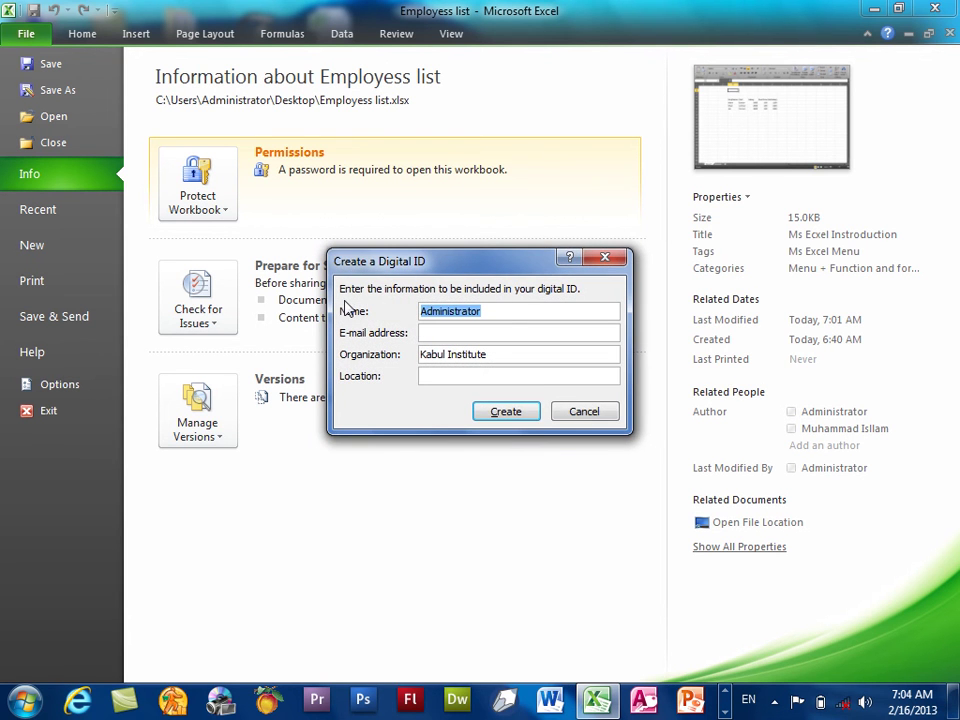
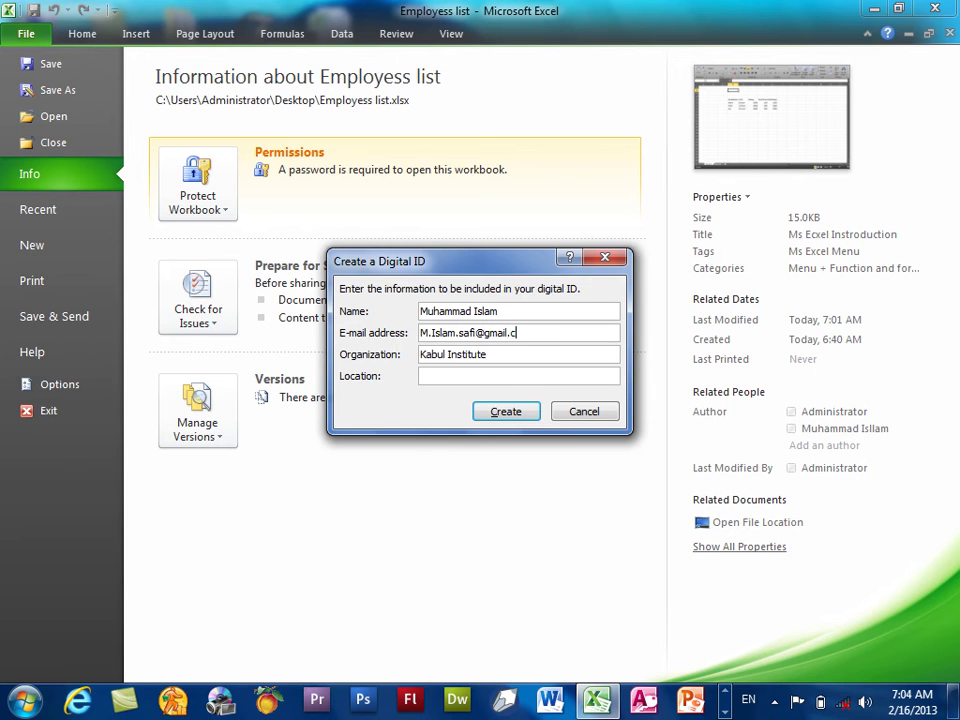
key(Tab)
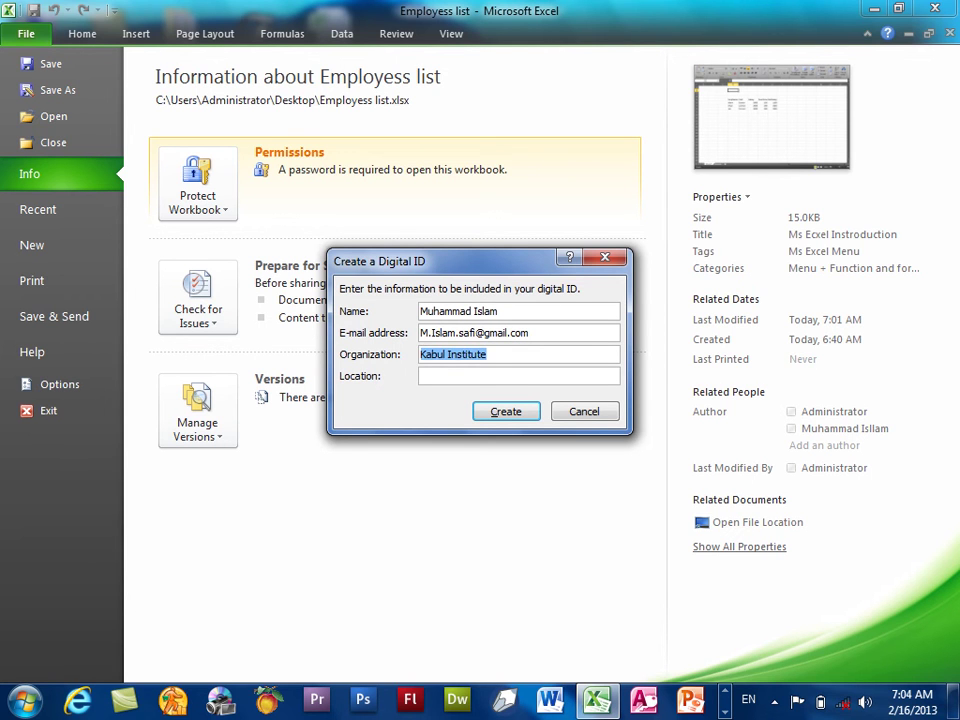
click(421, 376)
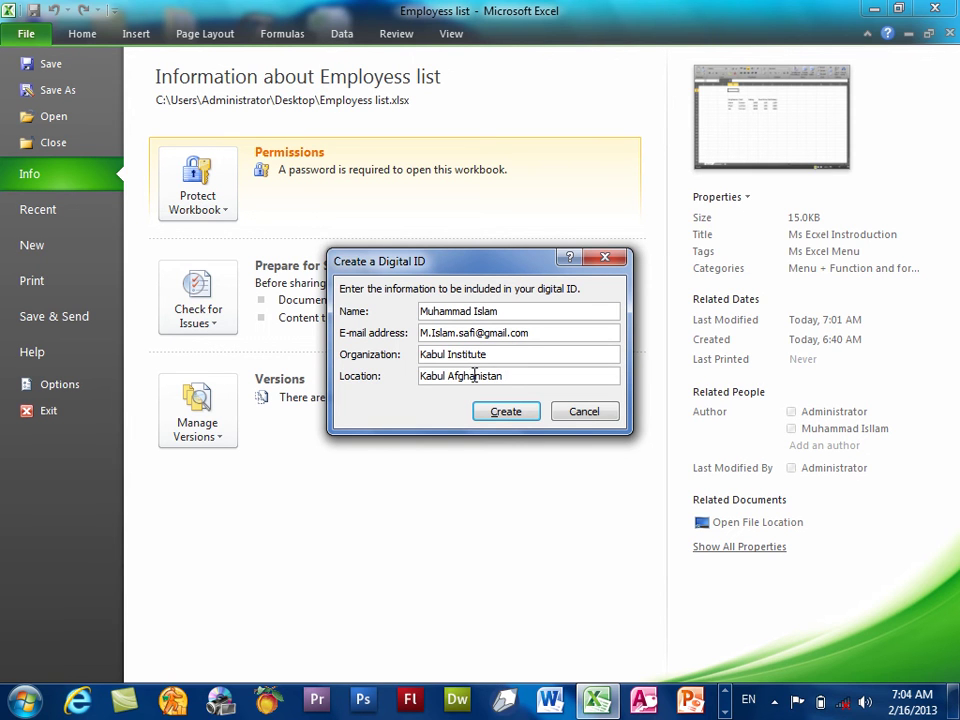
click(504, 413)
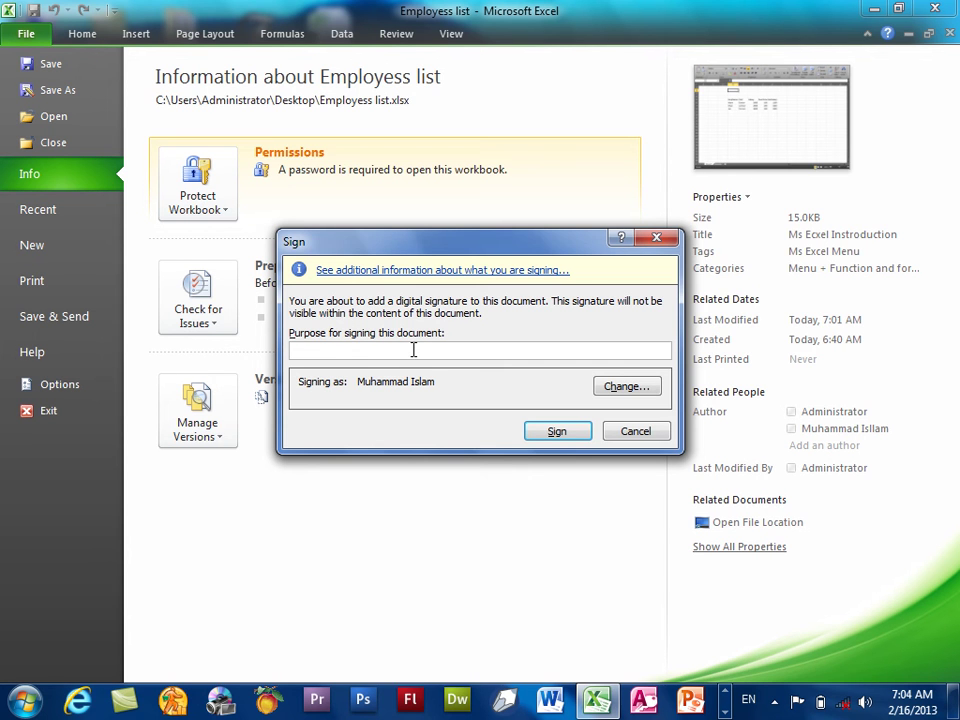
Sign the workbook with purpose 'Editing' and acknowledge the signature confirmation.
text(Editing)
key(Return)
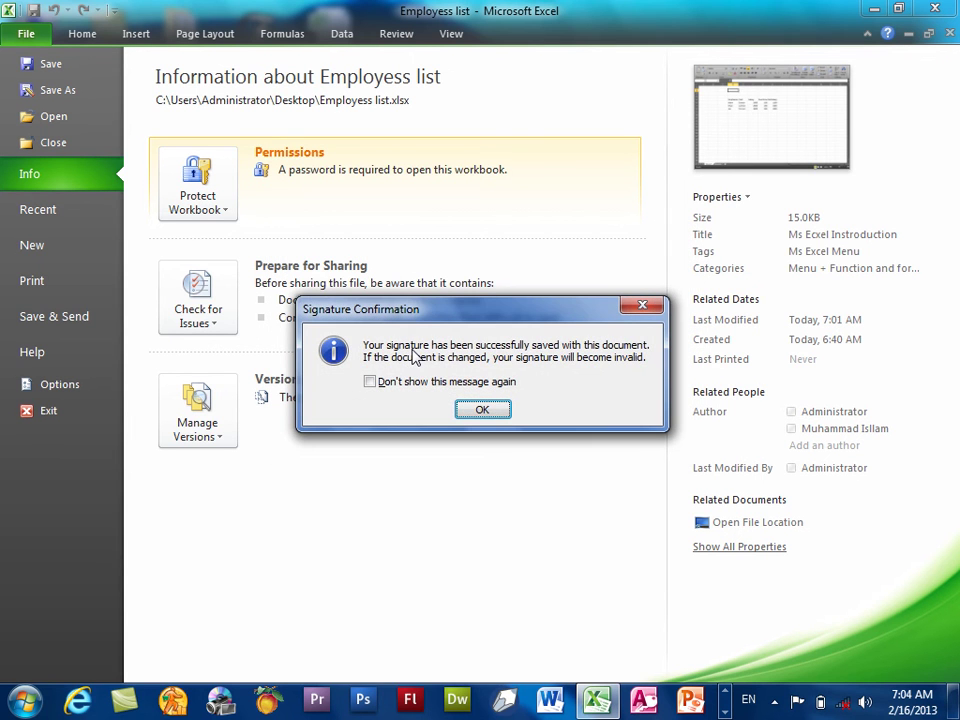
key(Return)
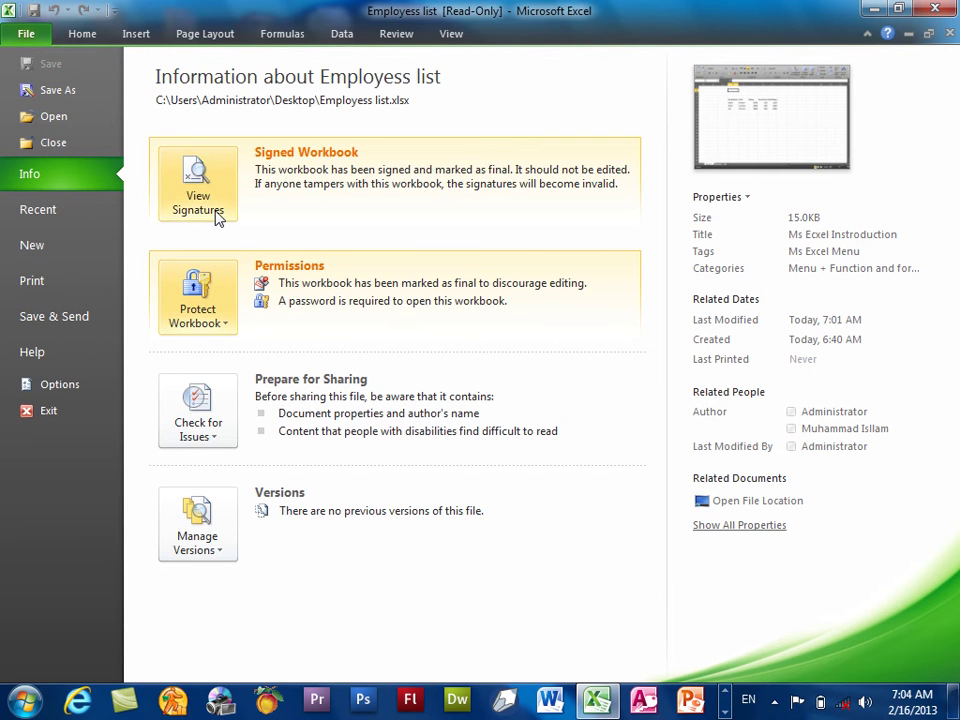
Remove the workbook's digital signature from the Signatures pane and confirm the removal.
click(26, 33)
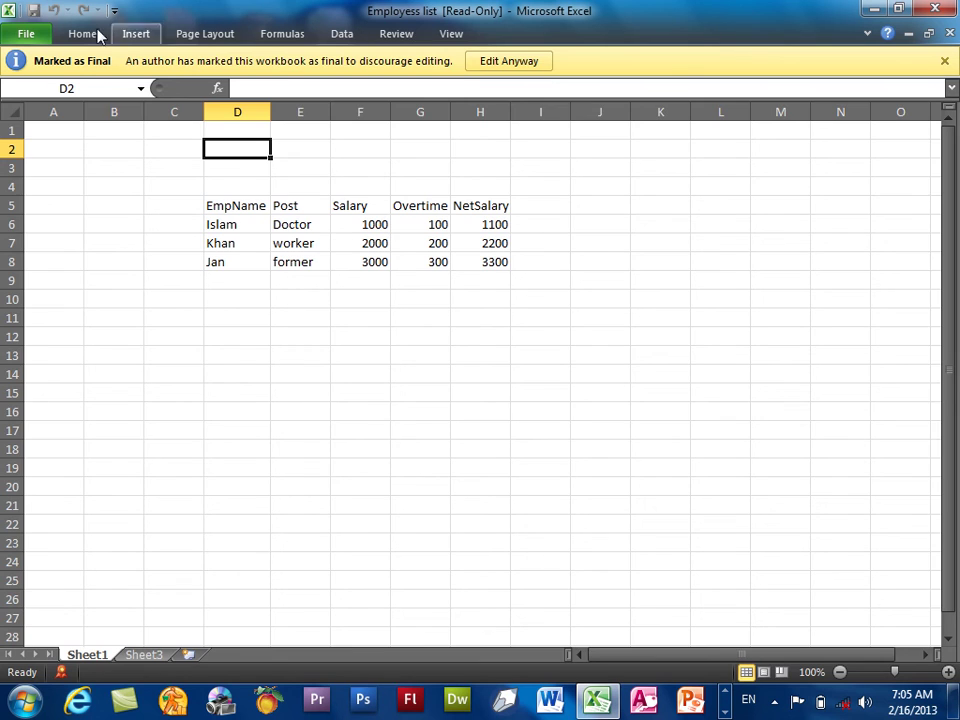
click(31, 33)
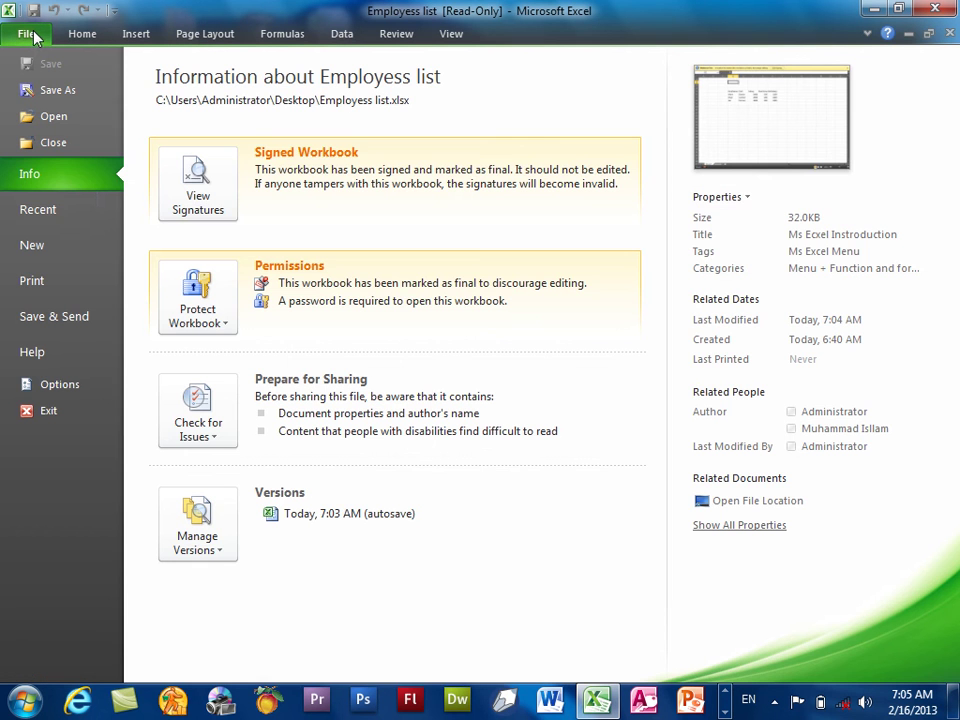
click(197, 205)
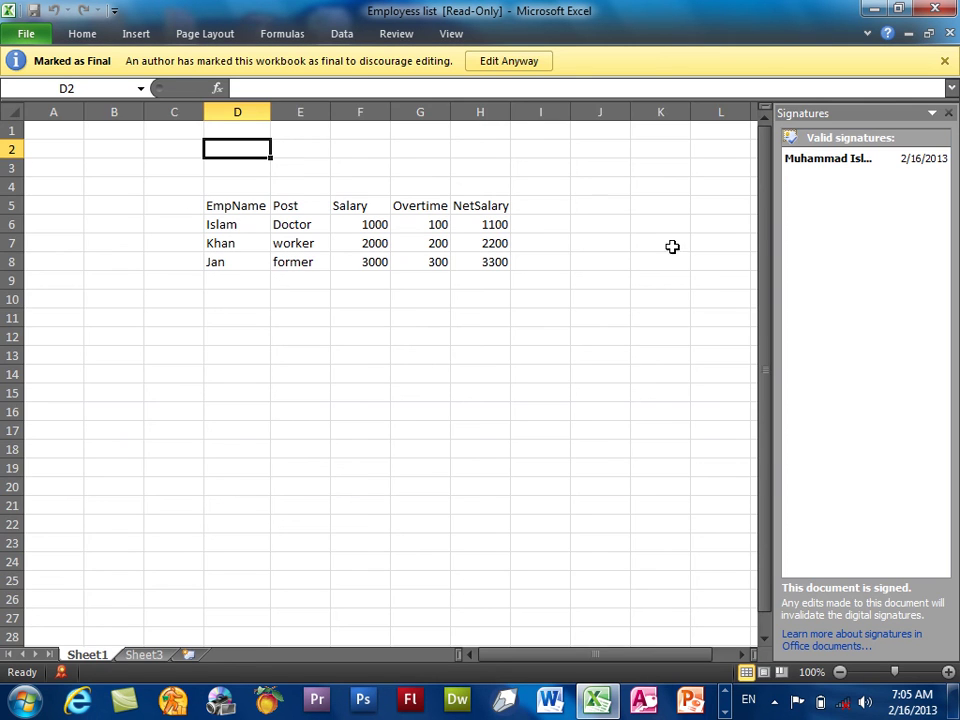
click(828, 165)
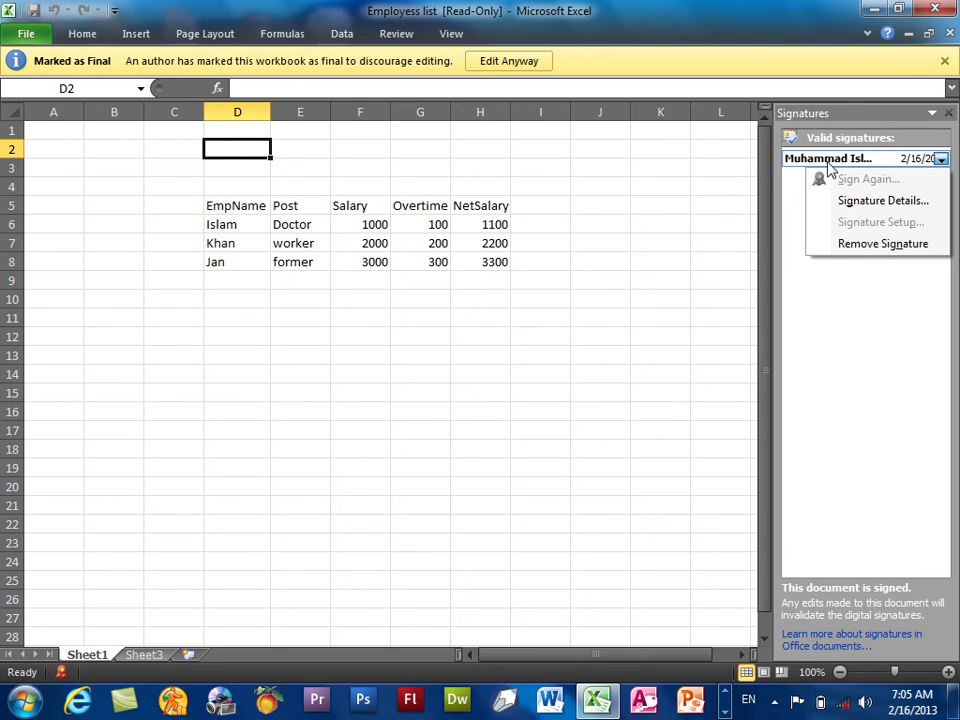
click(868, 246)
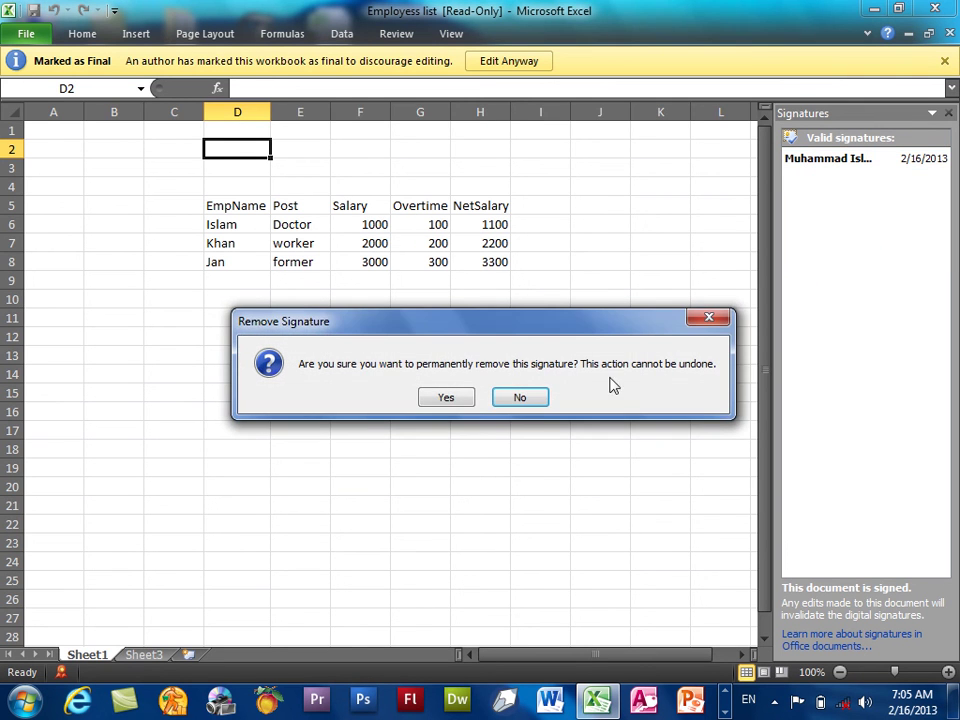
click(466, 399)
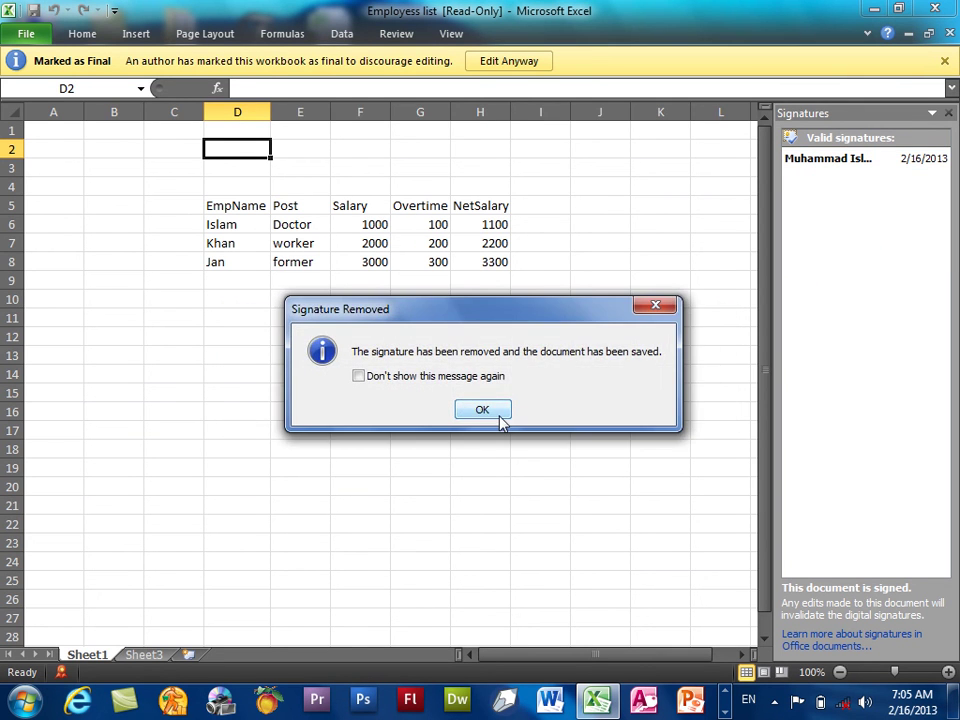
click(500, 417)
Select cell G10 and cancel a stray 'jh' entry.
click(420, 353)
text(jh)
key(Escape)
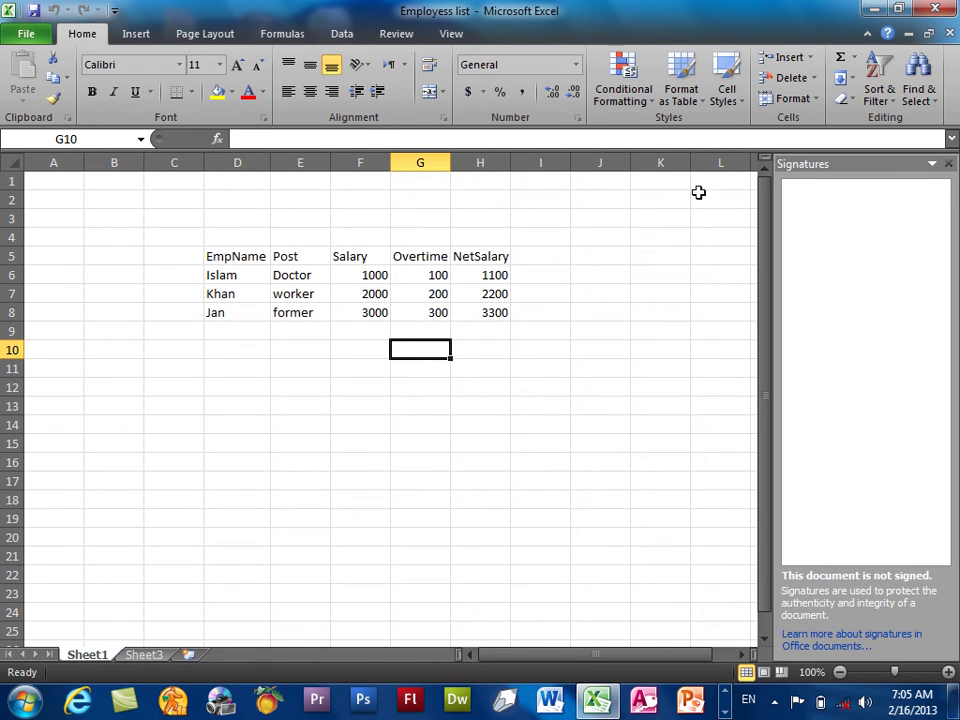
Close the Signatures pane and show the Check for Issues list on the Info page.
click(948, 163)
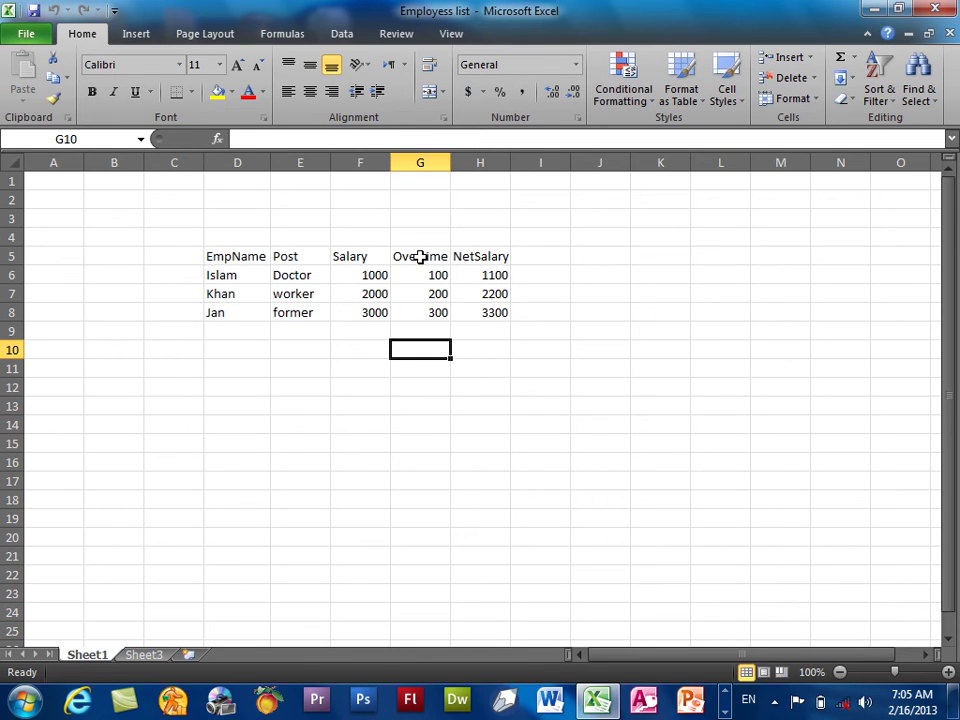
click(27, 34)
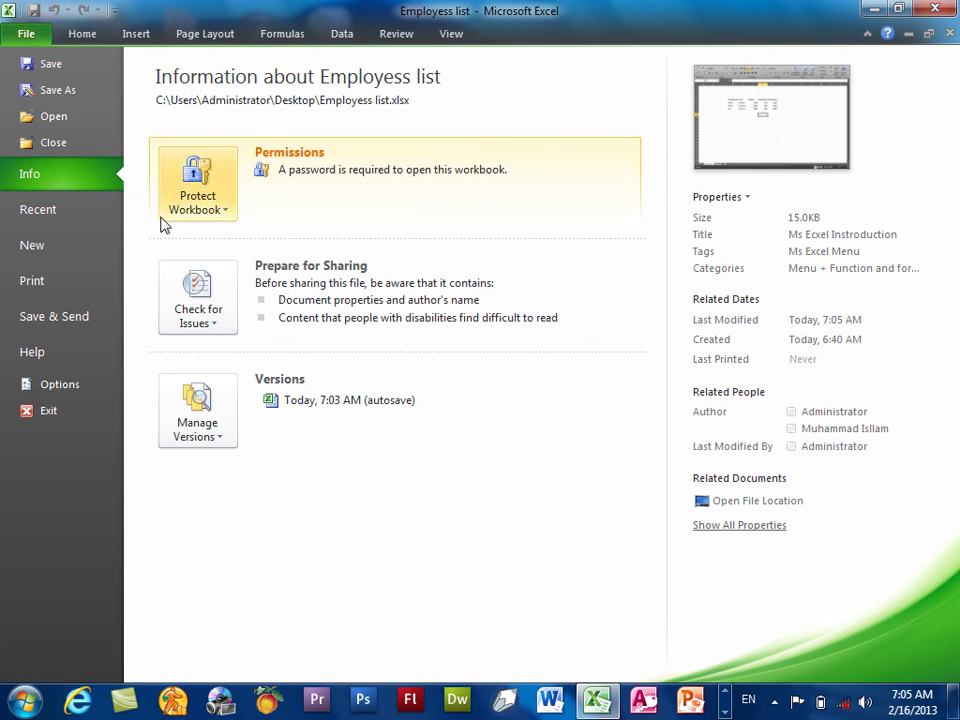
click(203, 316)
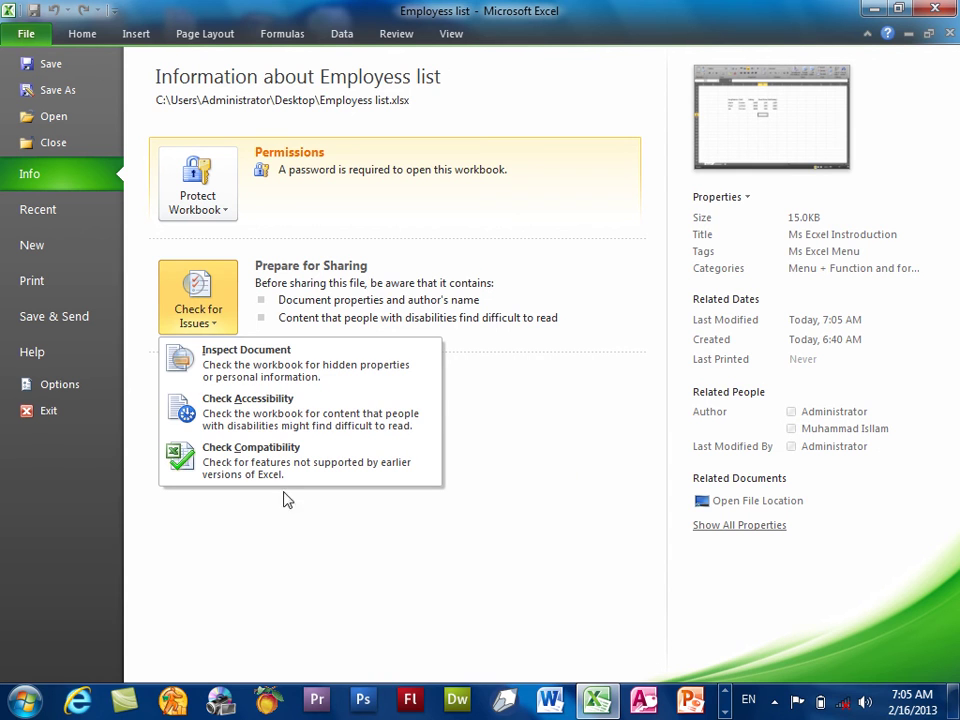
Set the Document Inspector to check only Document Properties and Personal Information.
click(280, 371)
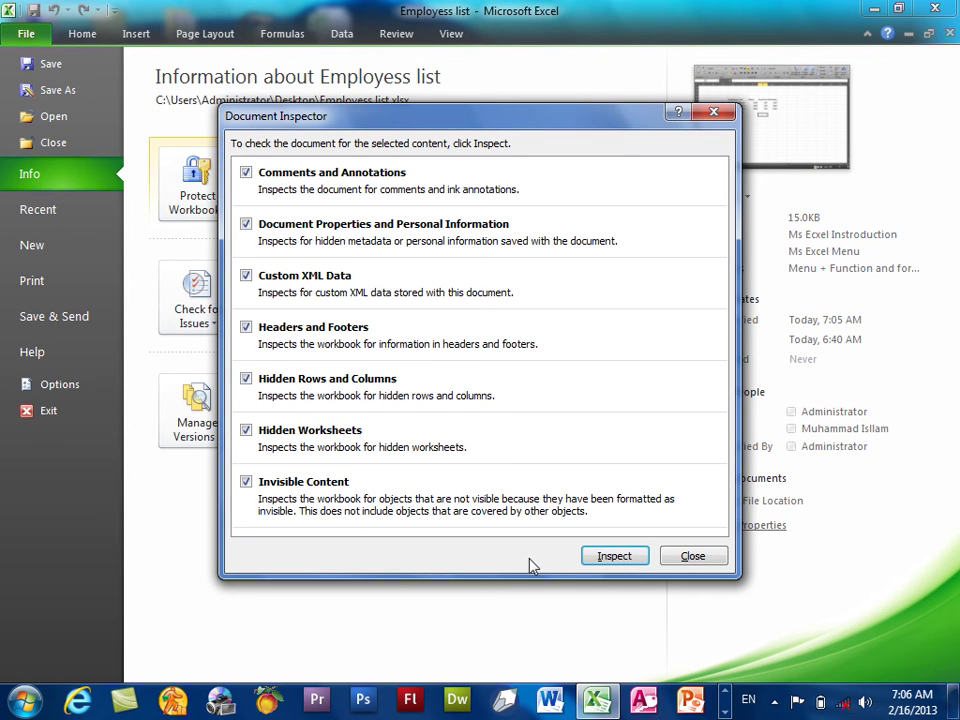
click(293, 476)
click(307, 432)
click(318, 384)
click(300, 328)
click(297, 280)
click(290, 178)
drag(392, 131, 302, 76)
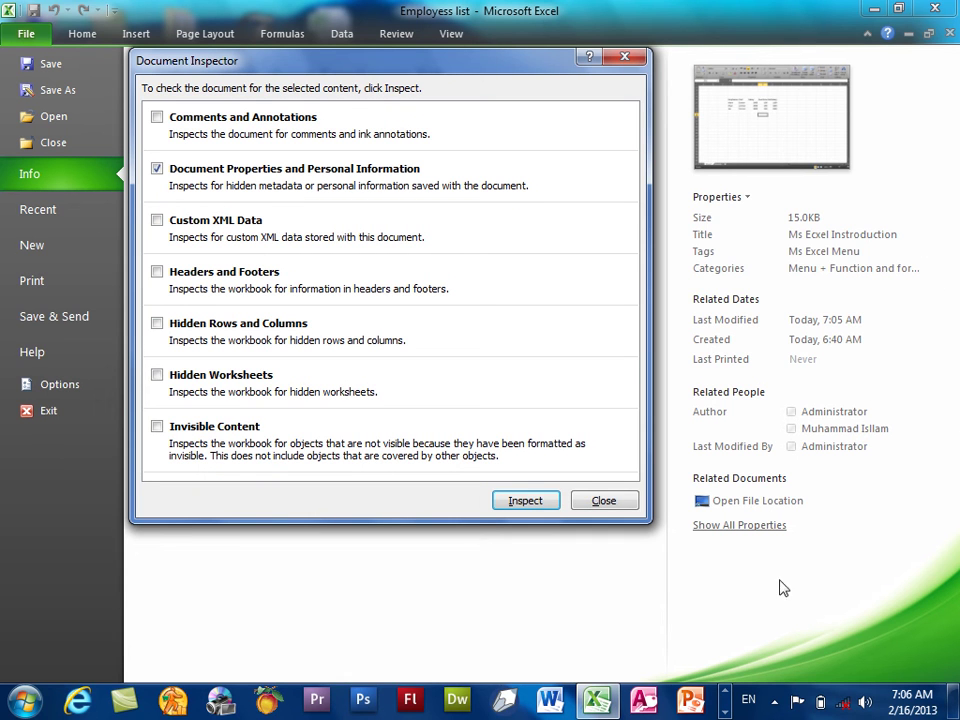
Inspect, remove all document properties, reinspect, and close the inspector.
click(532, 506)
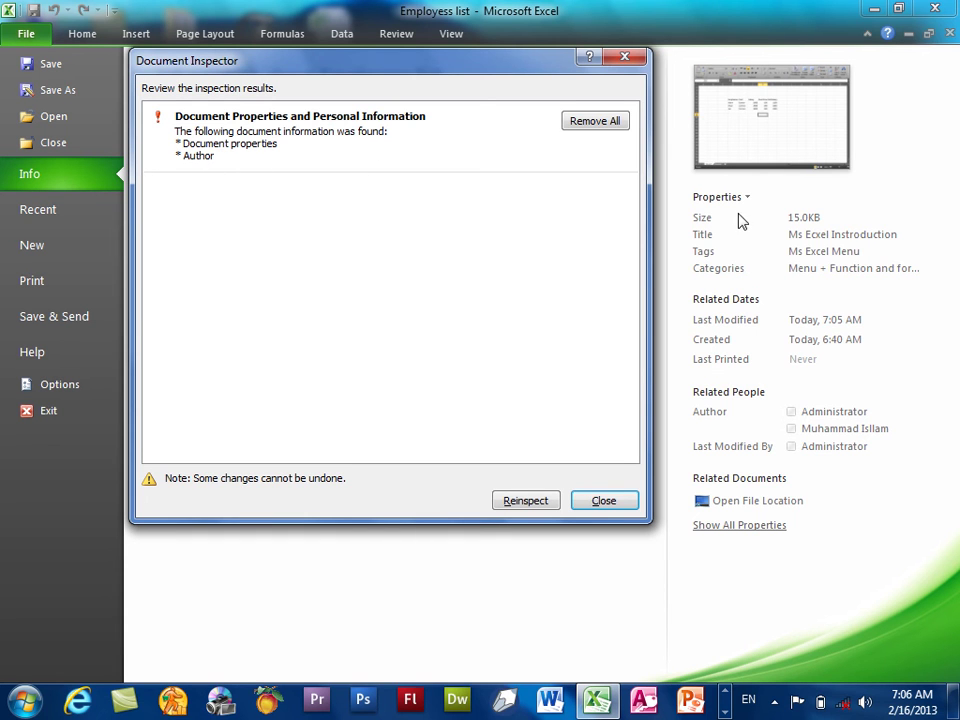
click(617, 122)
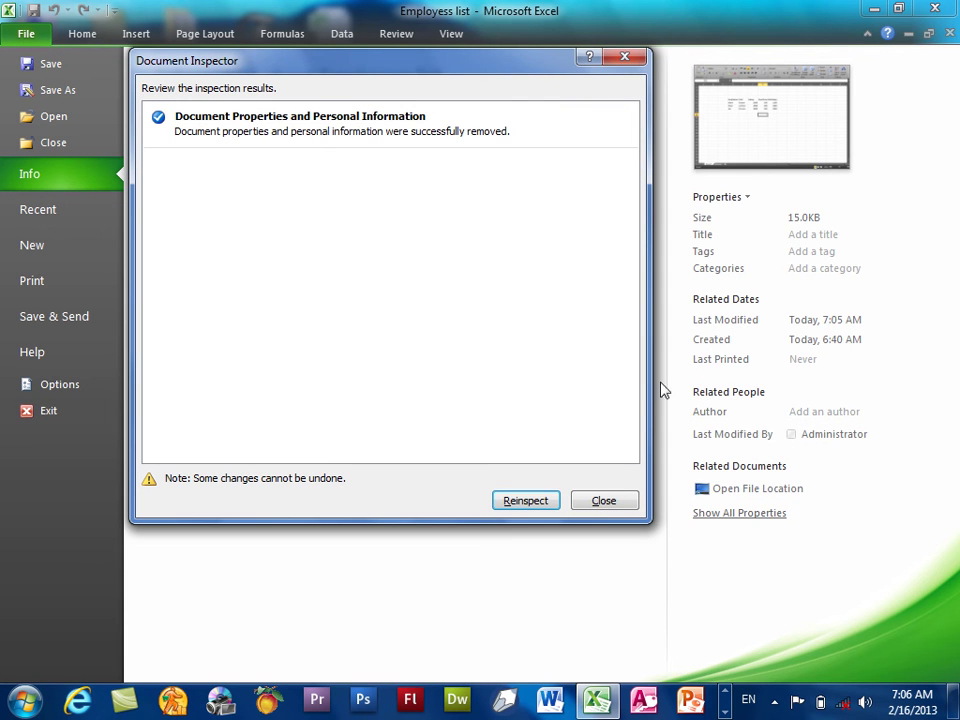
click(526, 502)
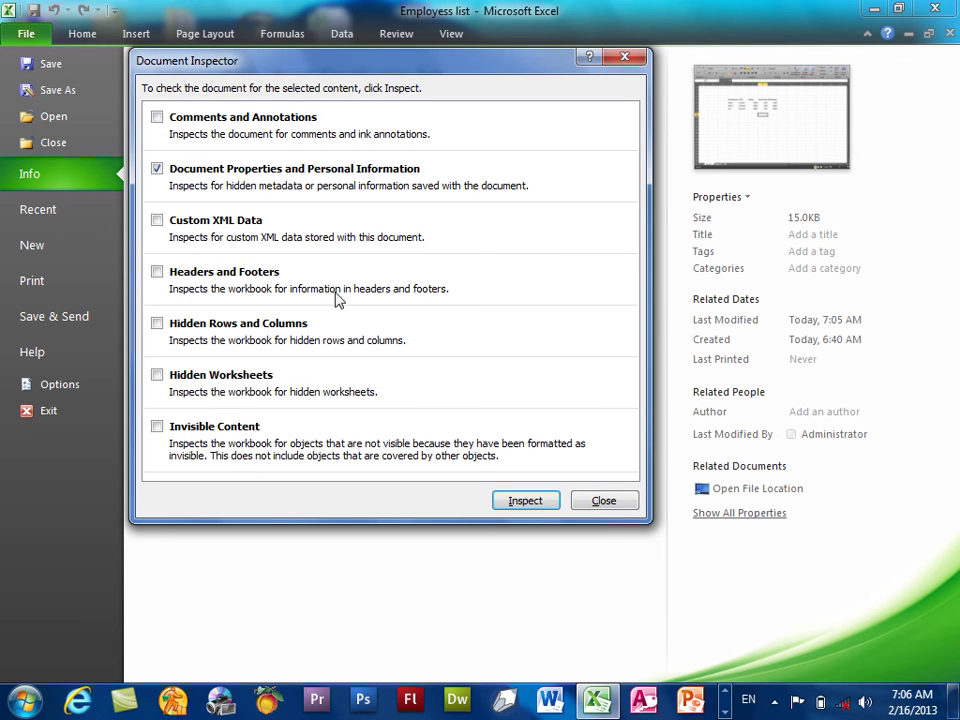
click(526, 498)
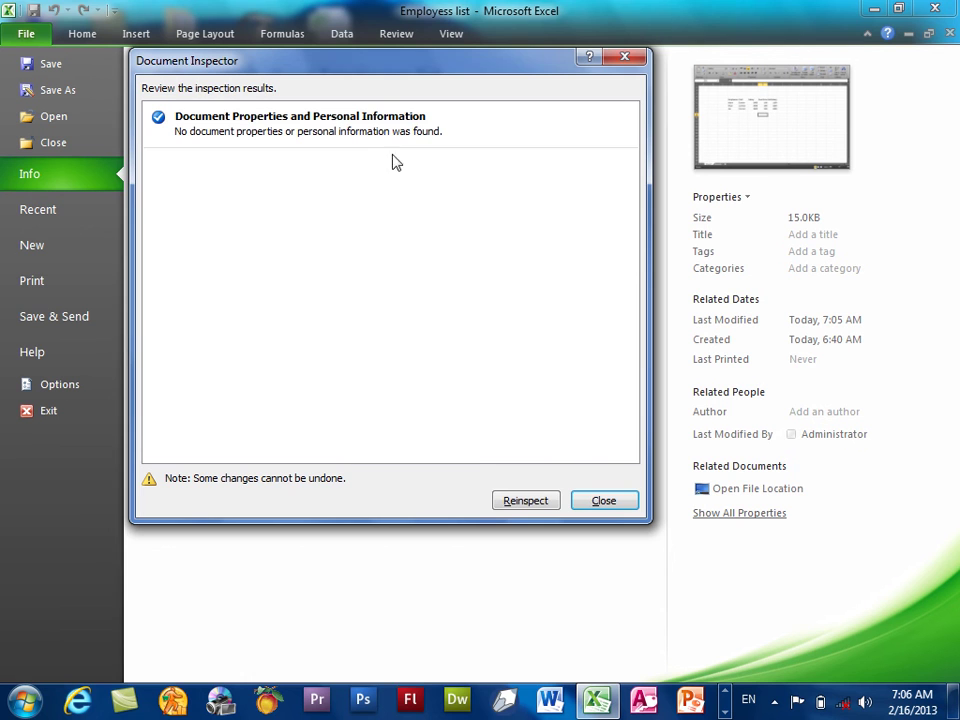
click(603, 502)
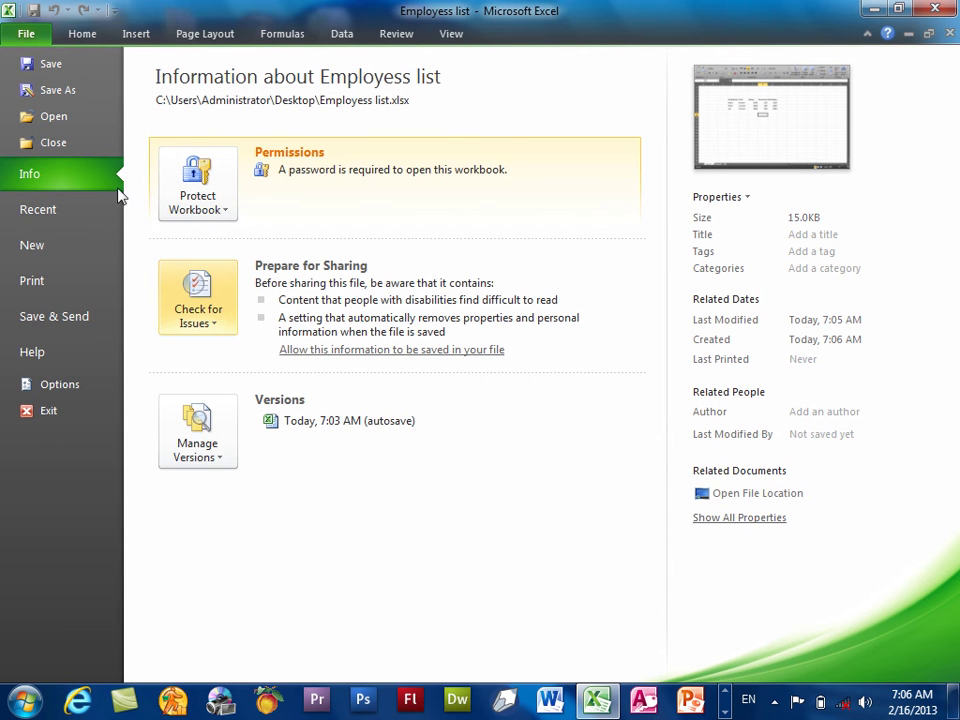
click(211, 315)
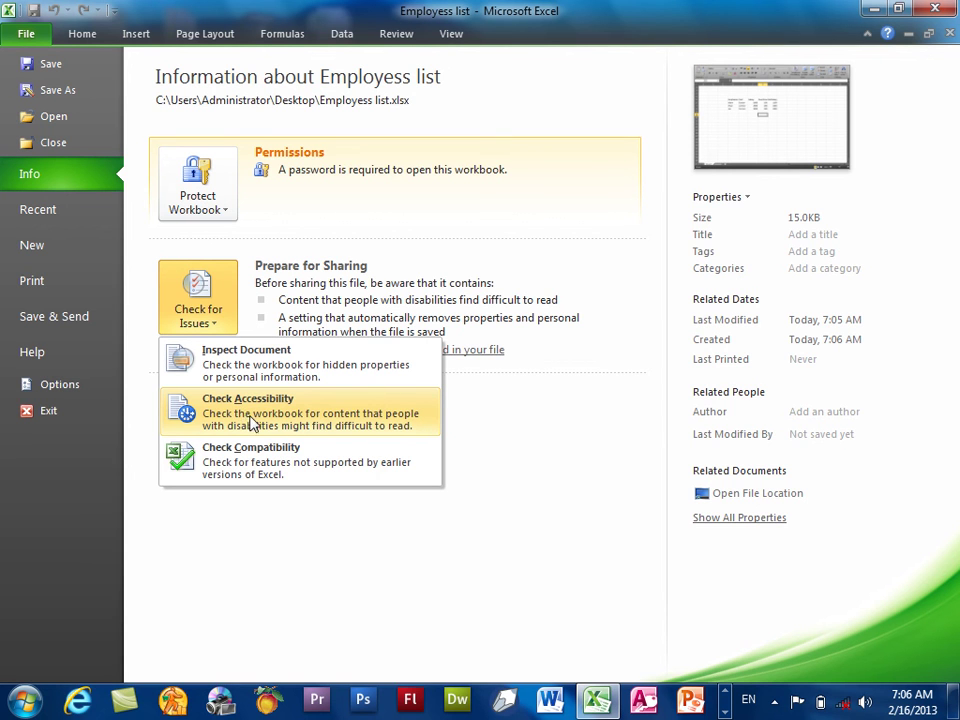
click(21, 33)
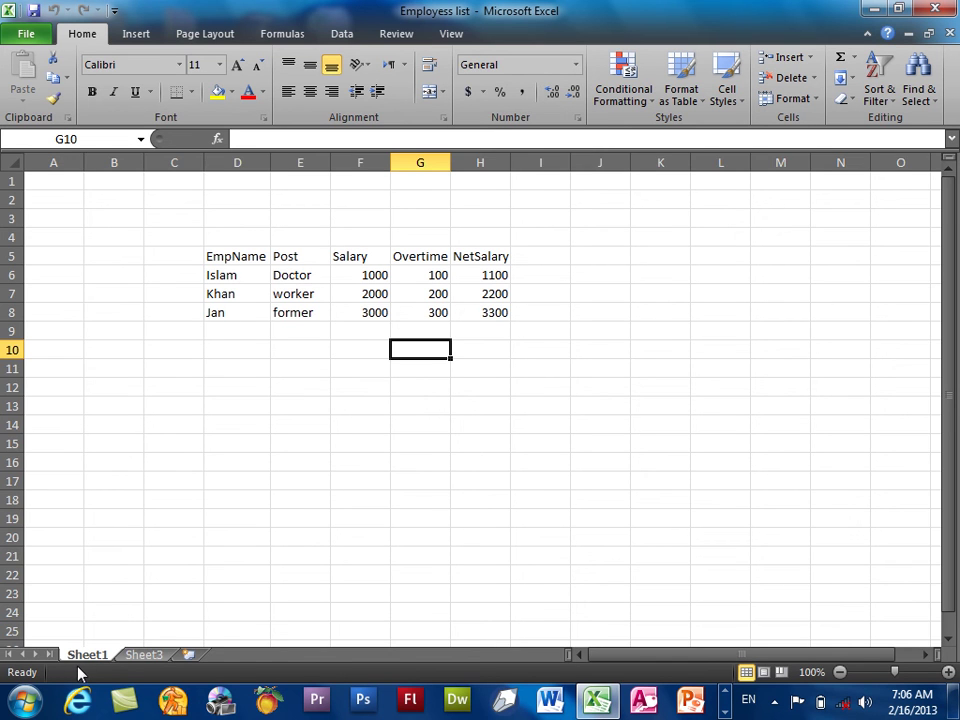
drag(549, 366, 220, 237)
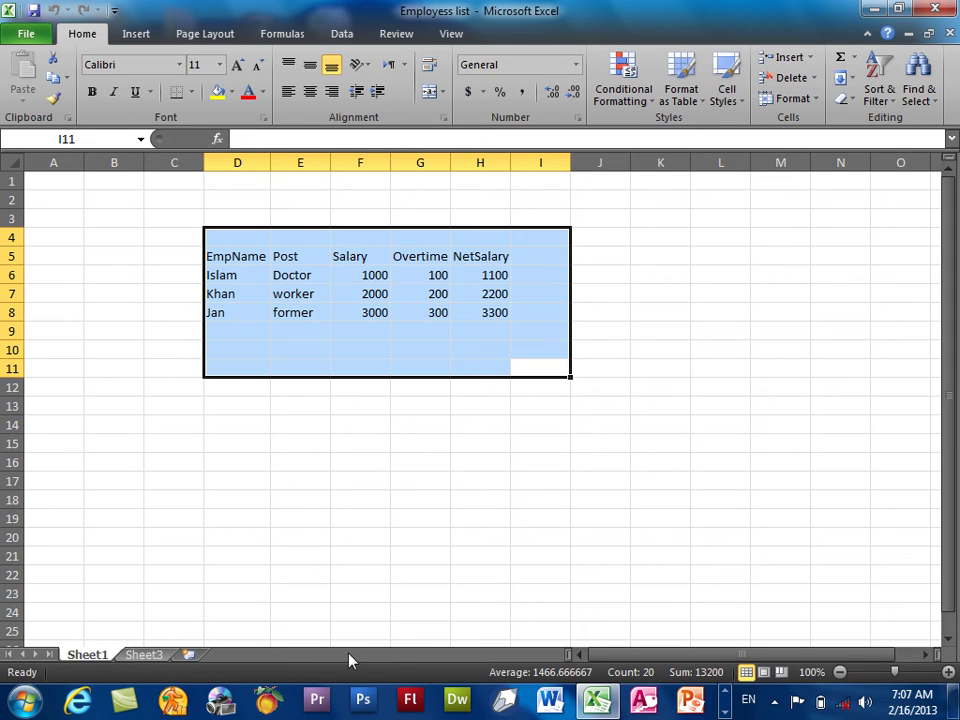
click(103, 347)
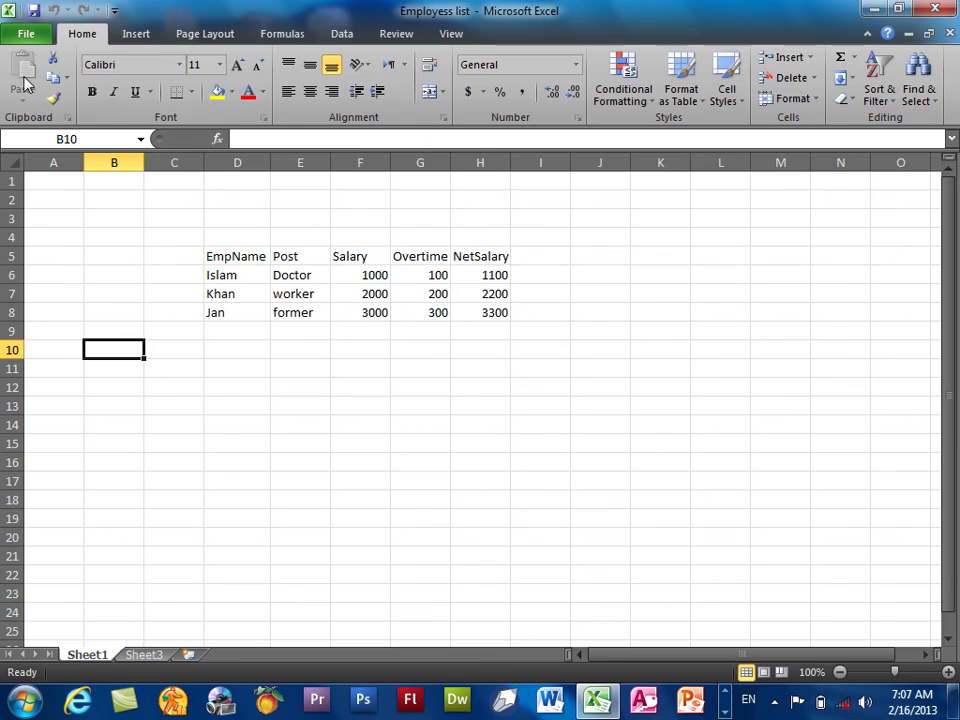
click(26, 34)
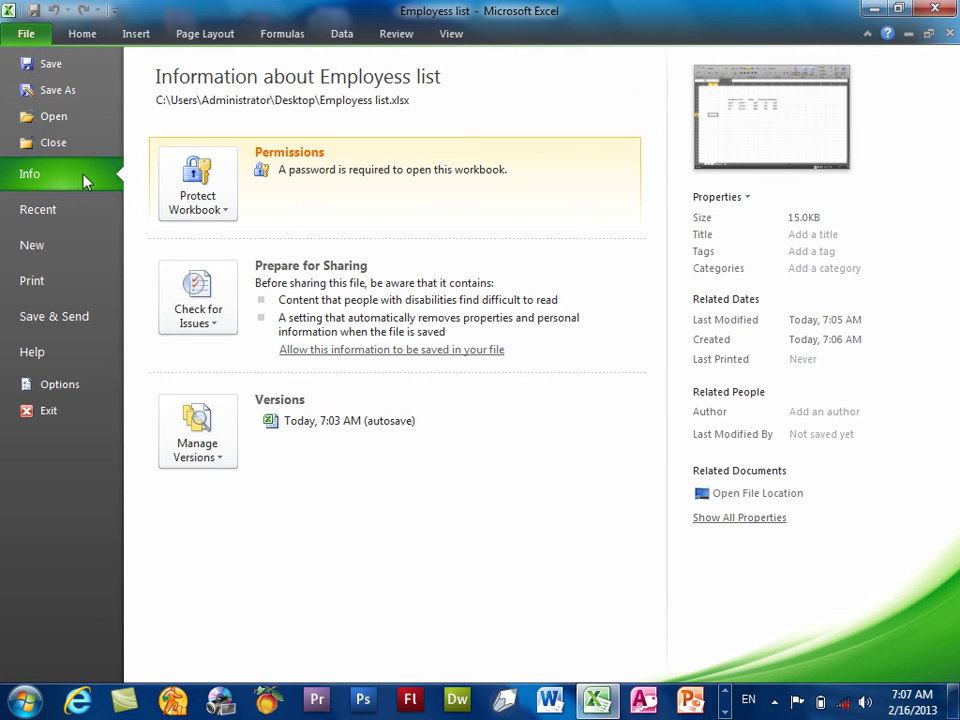
click(199, 320)
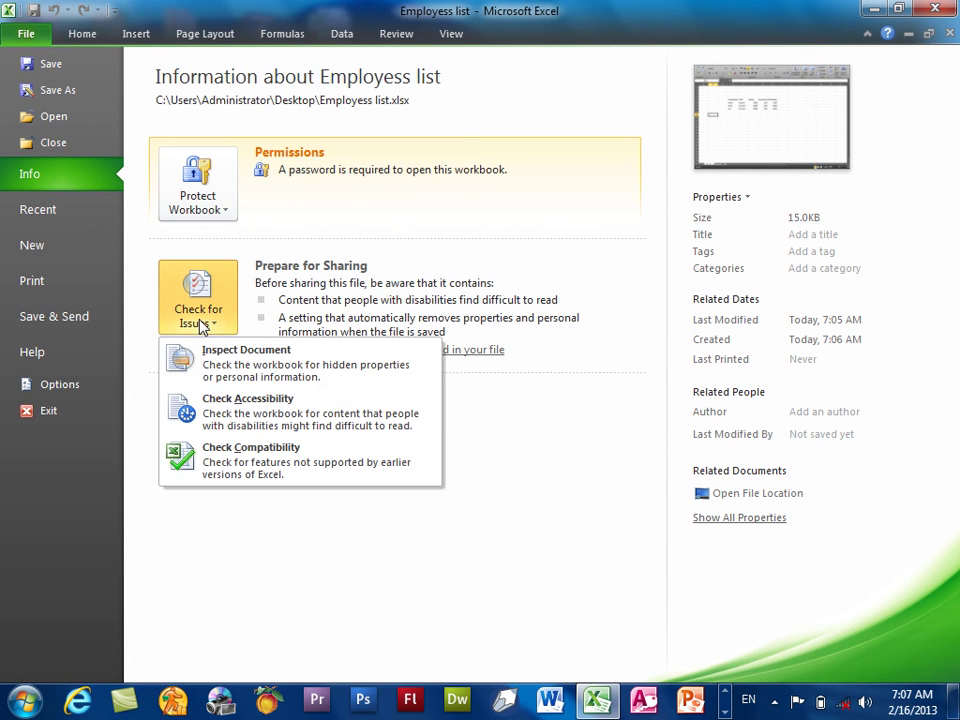
click(229, 418)
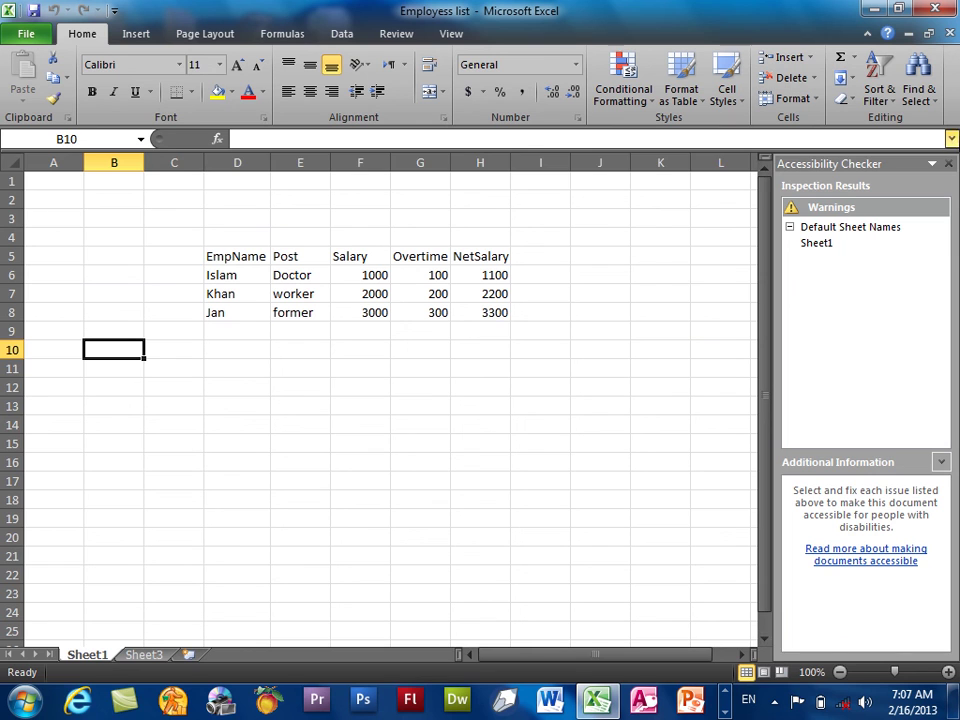
Rename the Sheet1 tab to 'Salary'.
click(948, 163)
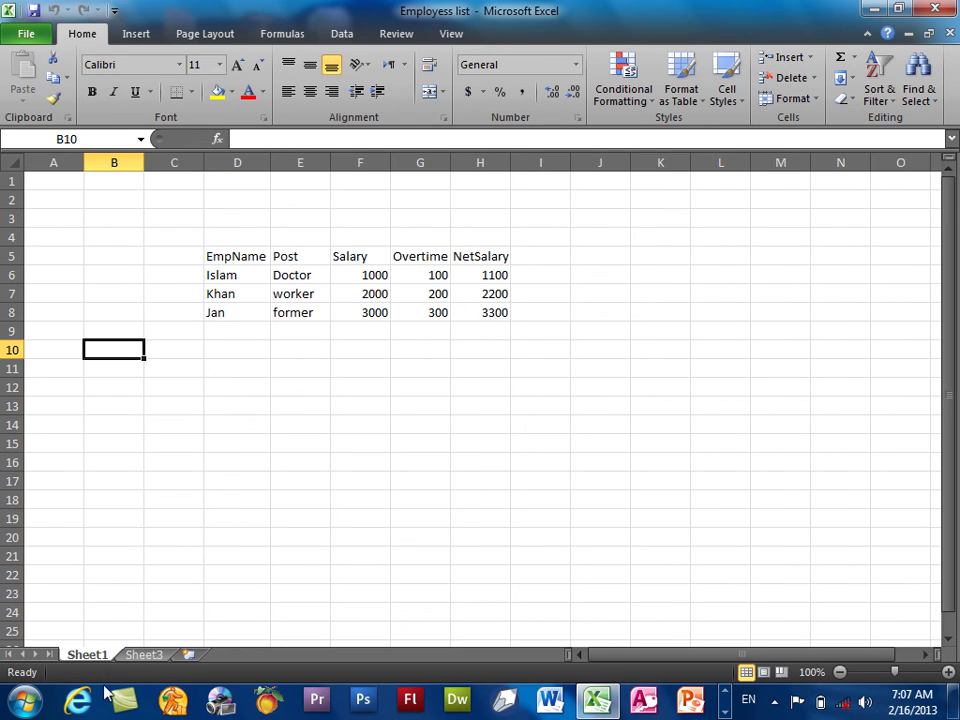
right_click(94, 656)
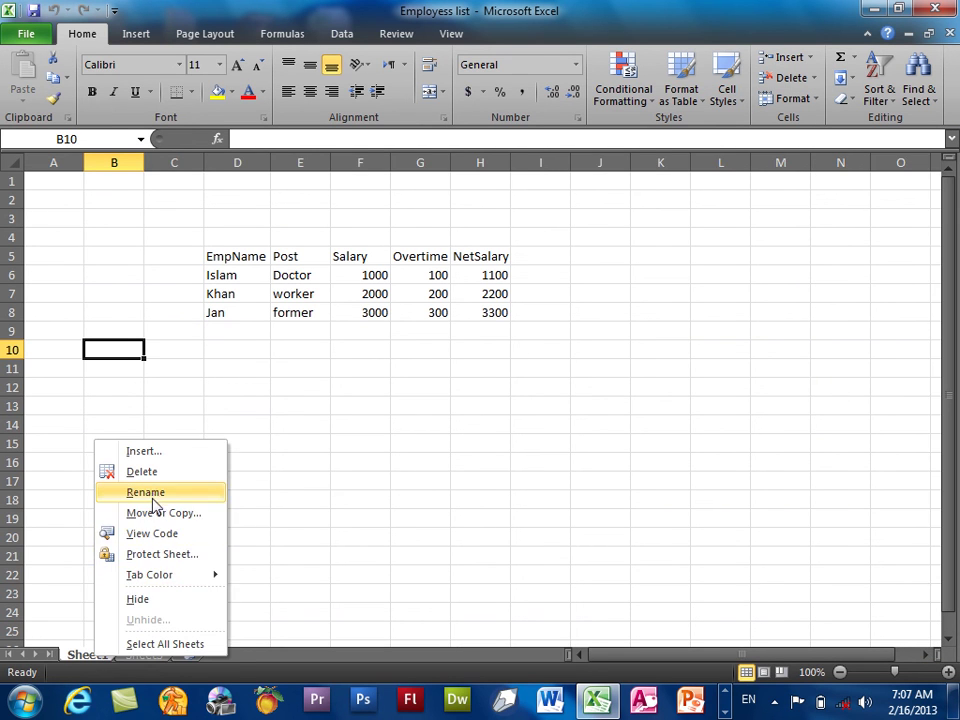
click(152, 493)
text(Salary)
key(Return)
click(172, 463)
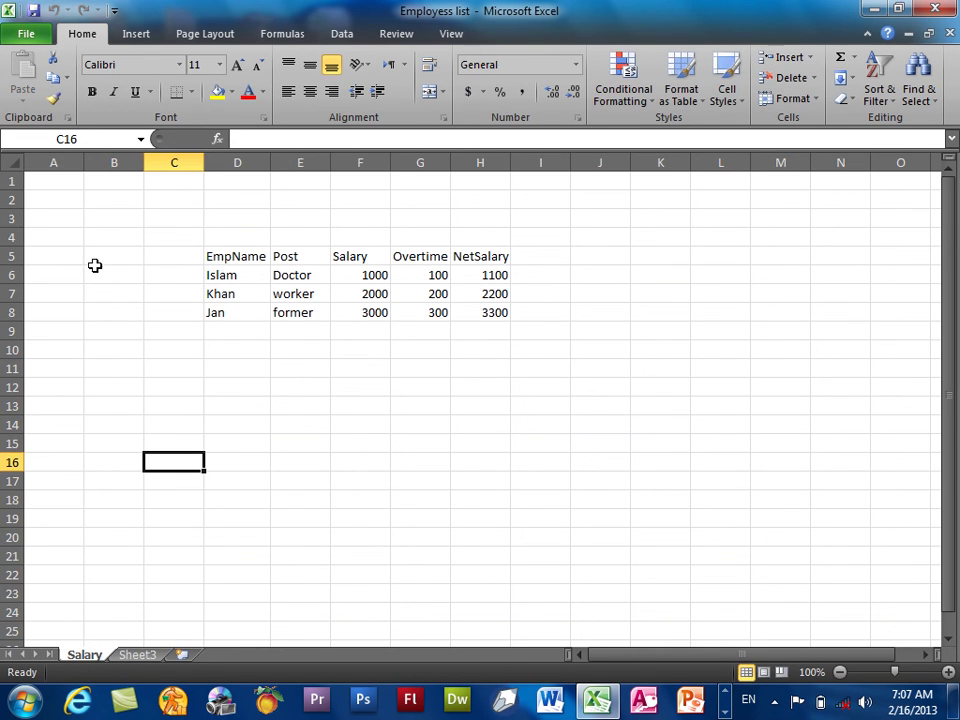
Rerun the accessibility check, then return to the sheet with cell H8 selected.
click(44, 35)
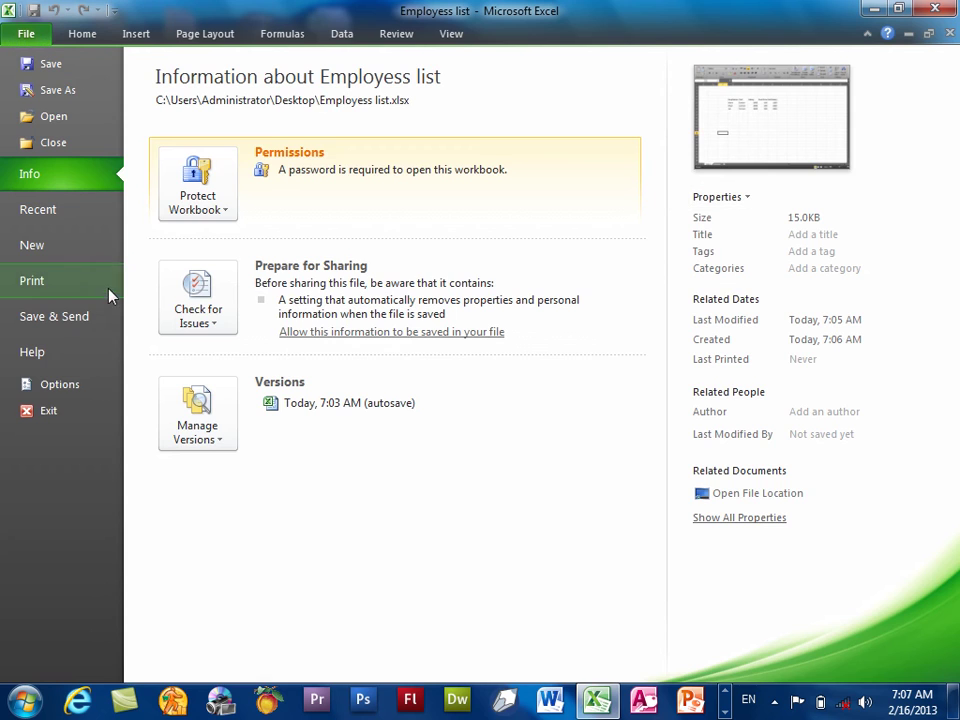
click(196, 300)
click(222, 401)
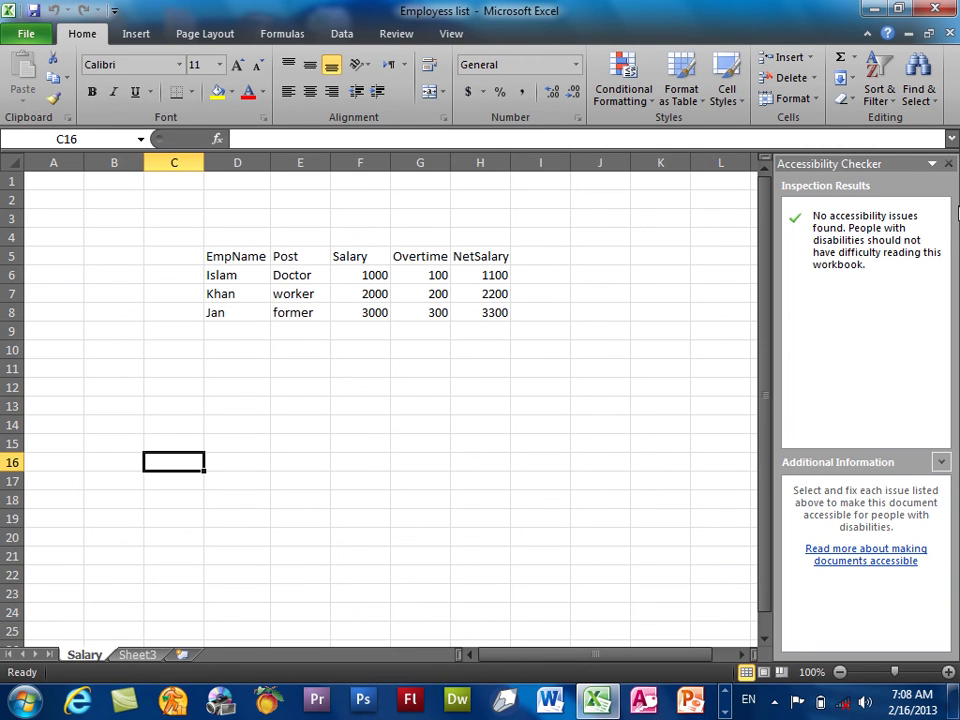
click(948, 164)
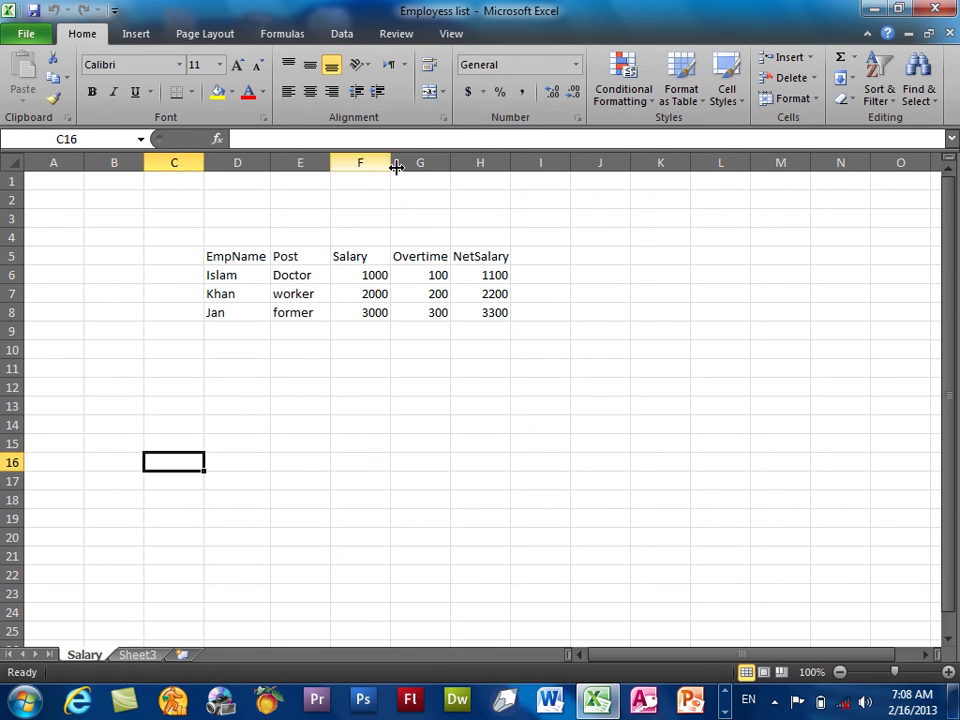
click(26, 33)
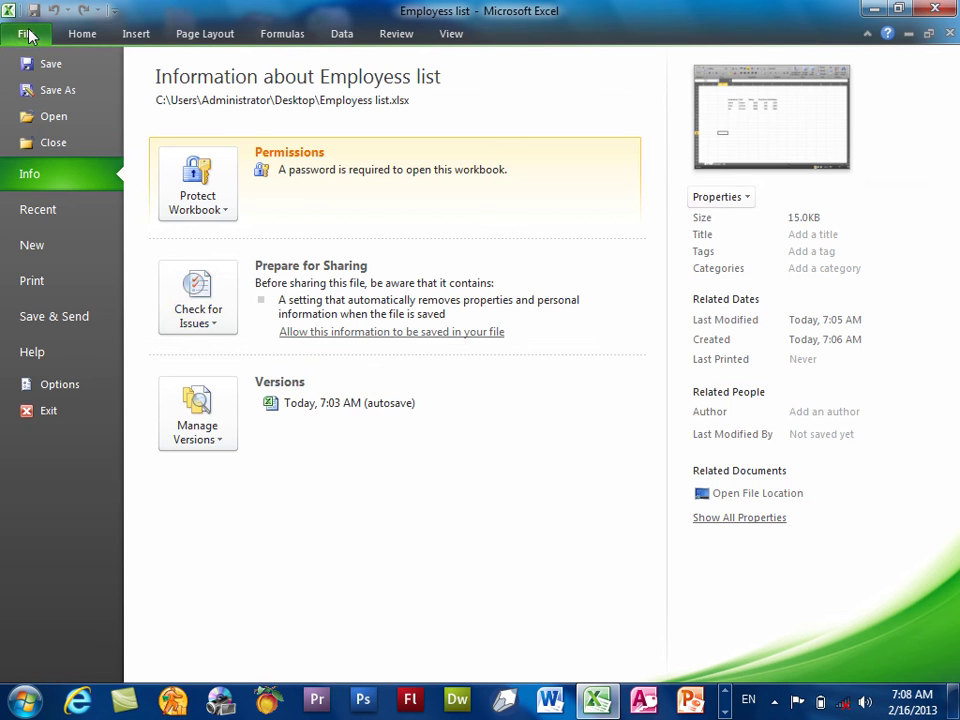
click(191, 288)
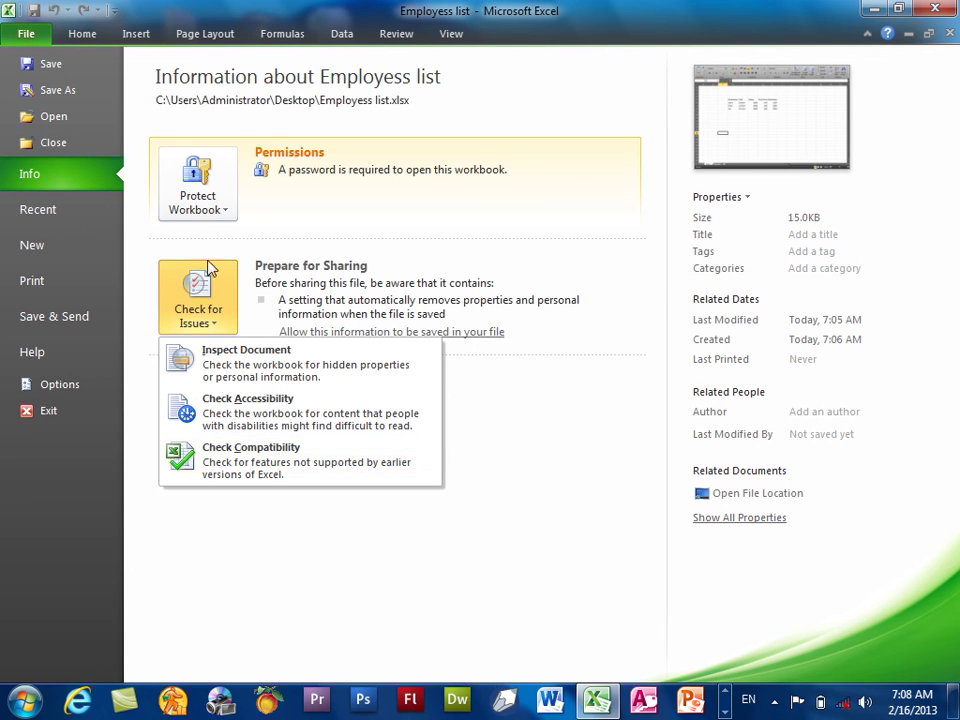
click(12, 34)
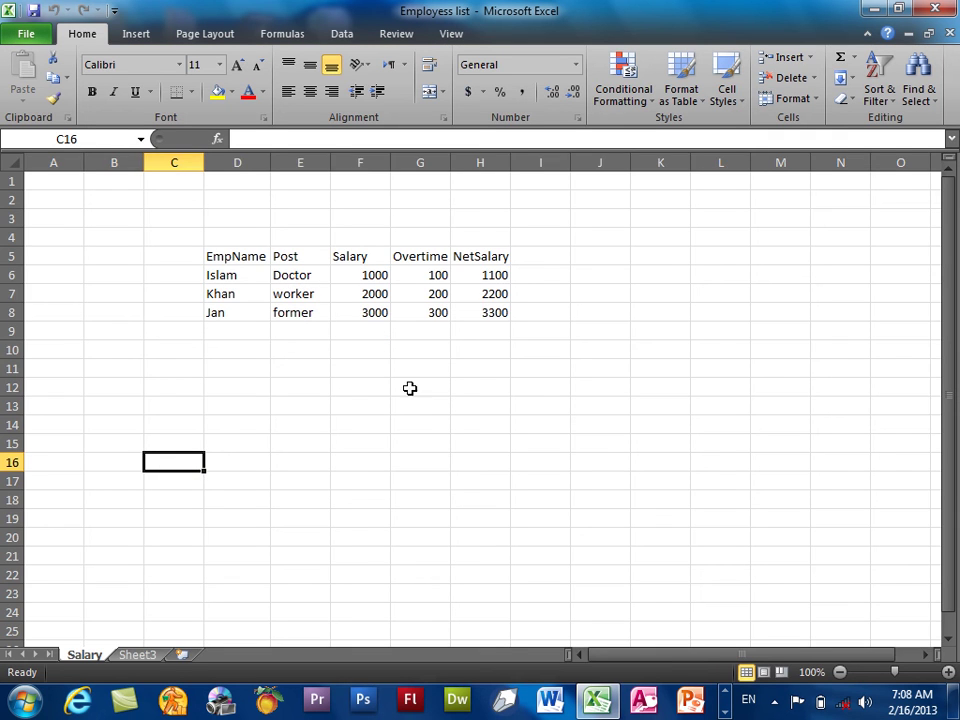
click(477, 308)
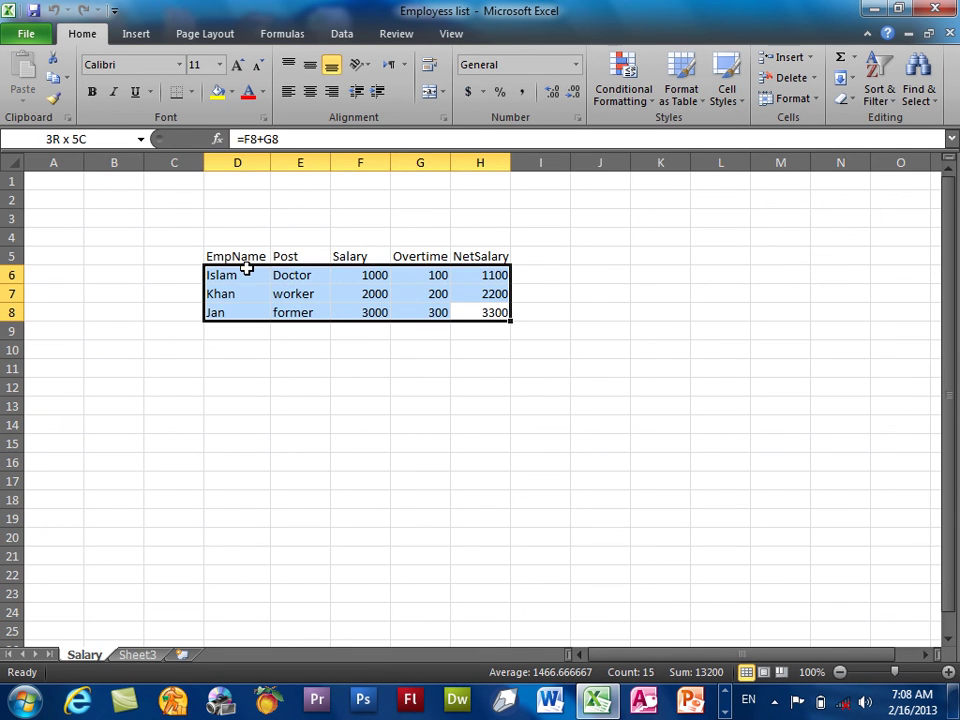
Format D5:H8 as a table with headers in a light green table style.
drag(477, 308, 240, 256)
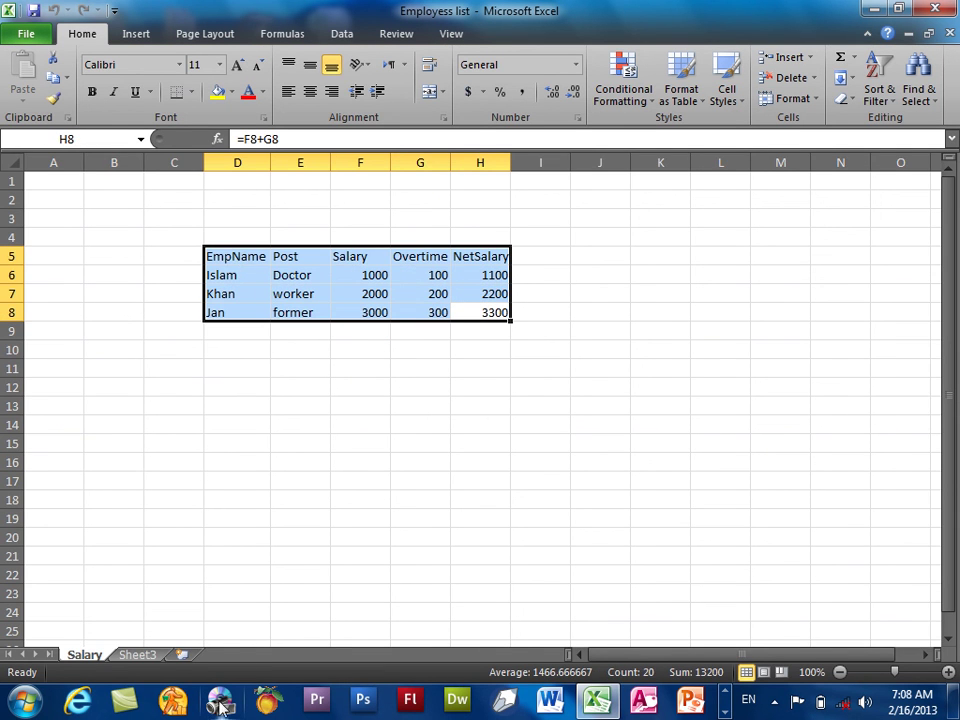
click(675, 100)
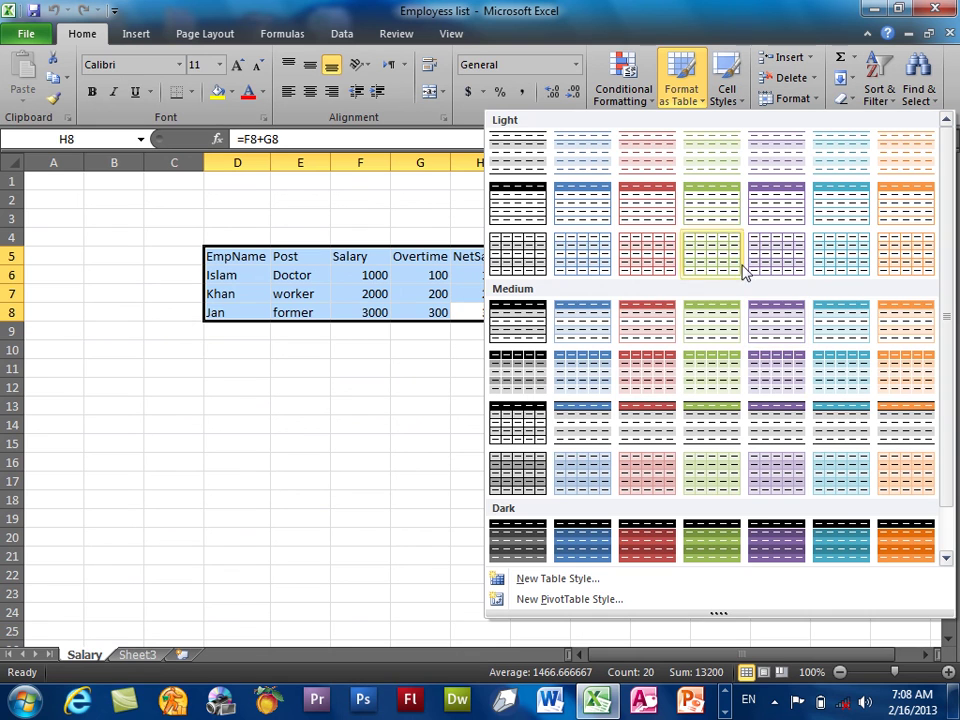
click(708, 213)
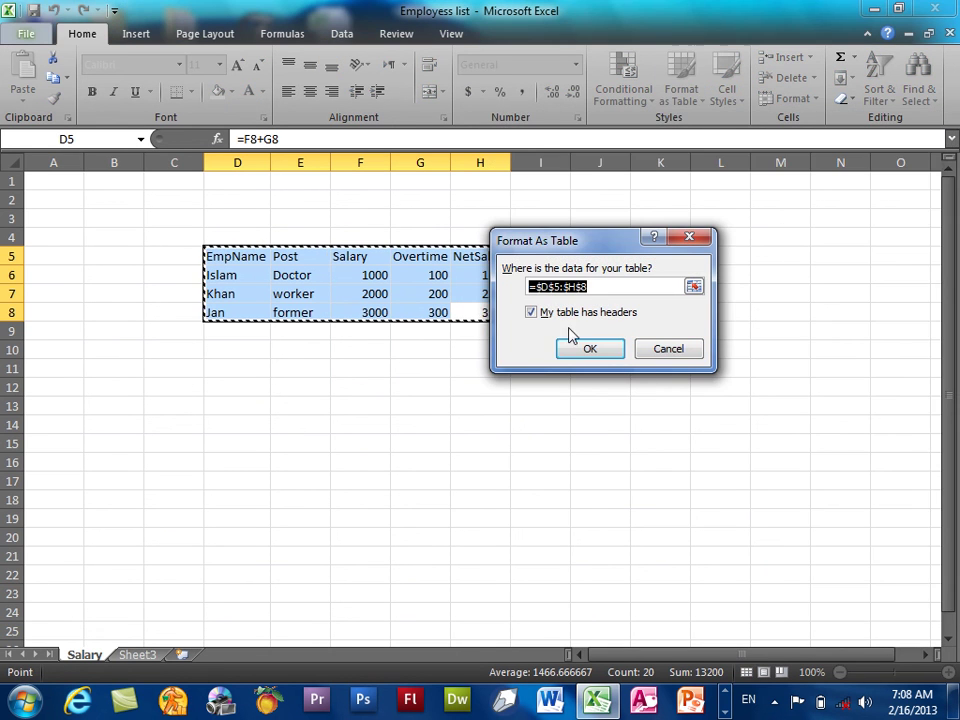
click(580, 348)
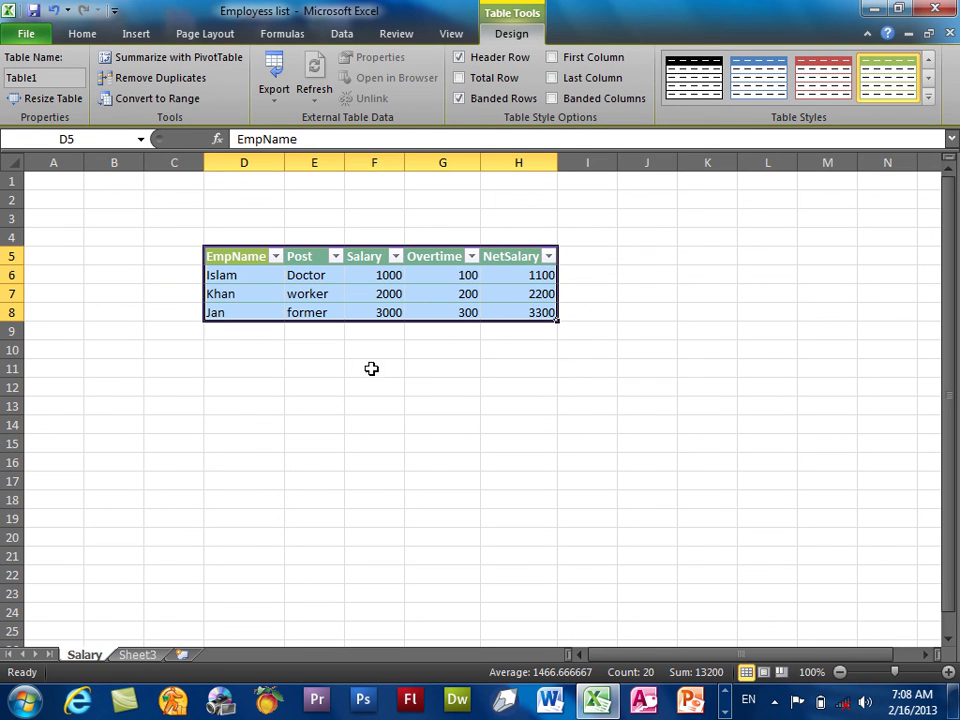
click(573, 501)
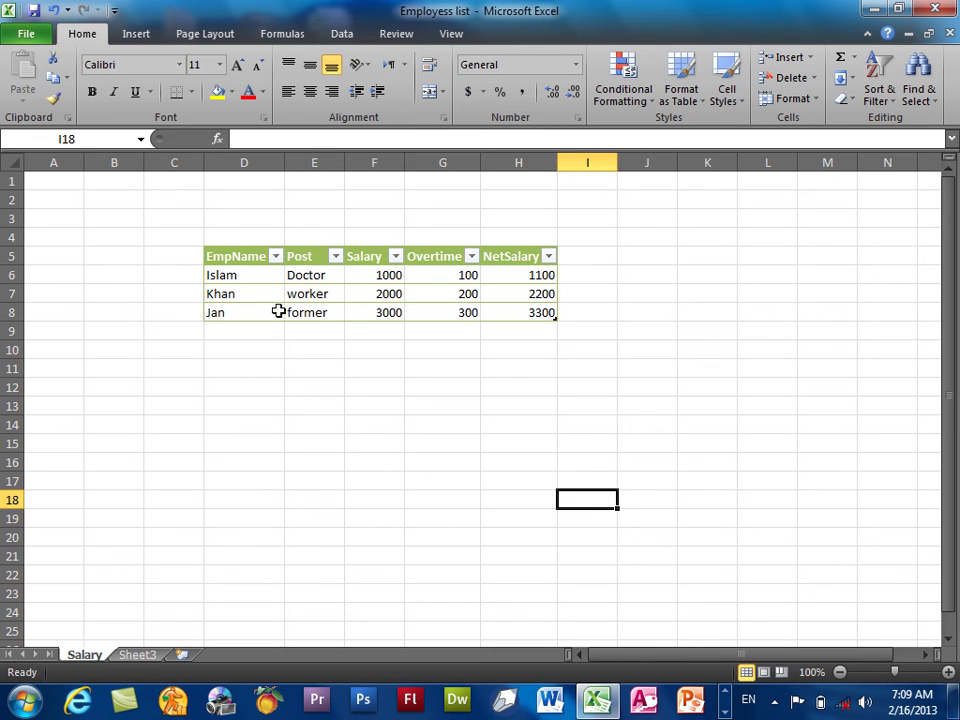
click(20, 30)
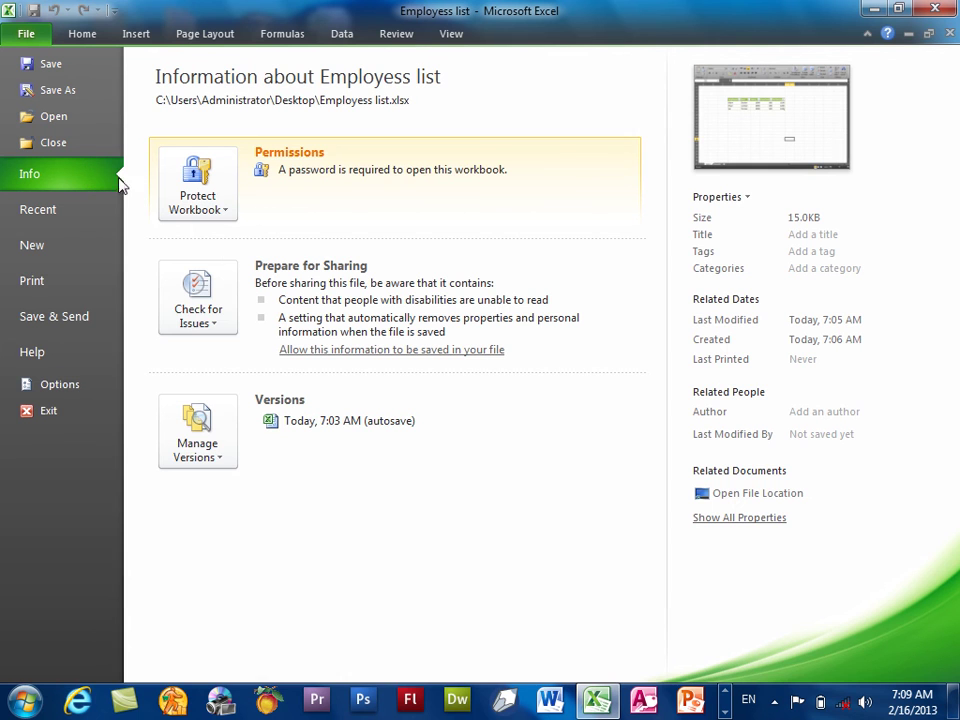
click(215, 328)
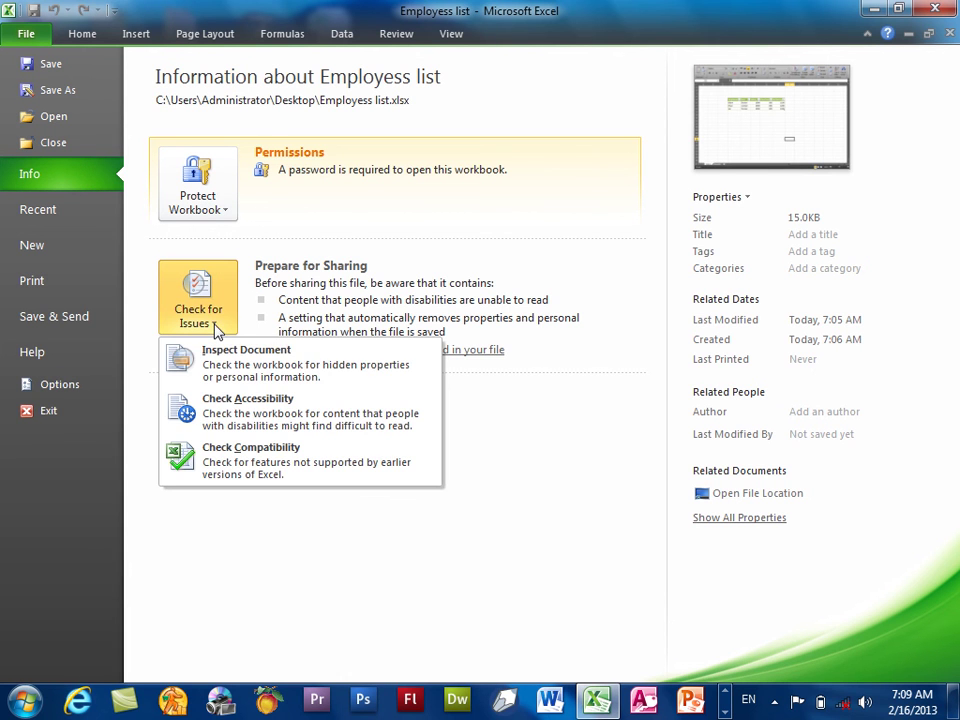
click(262, 468)
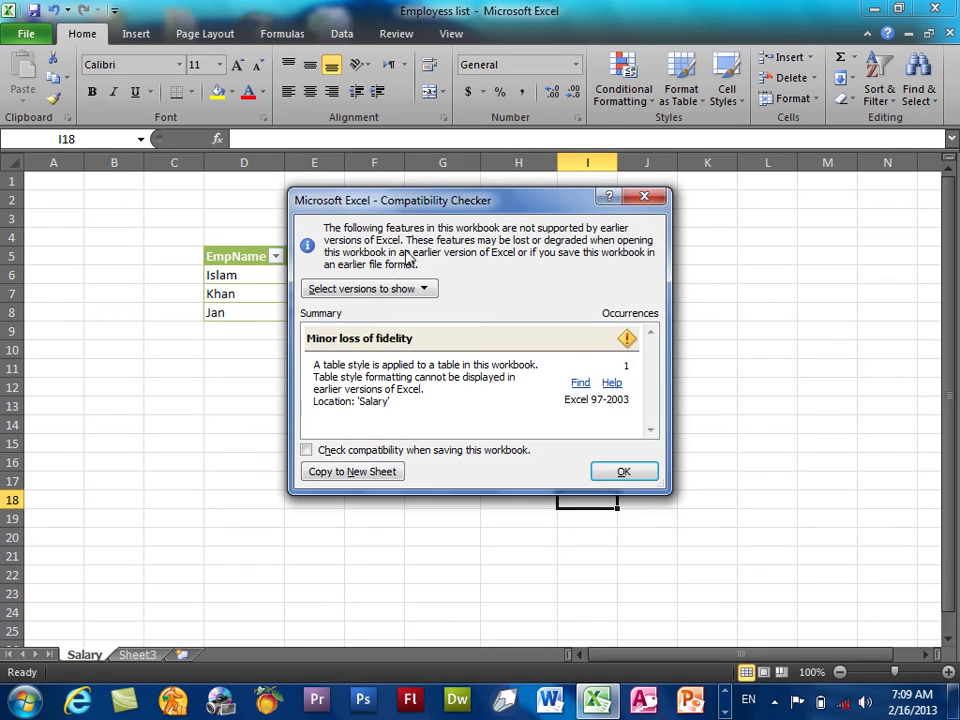
drag(425, 200, 512, 149)
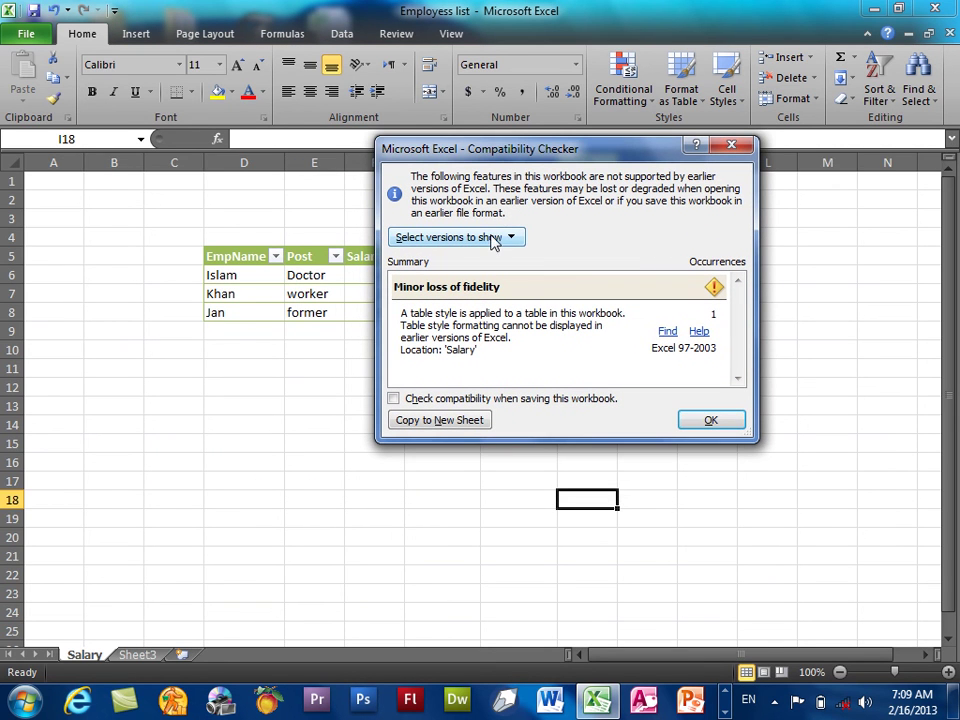
click(495, 240)
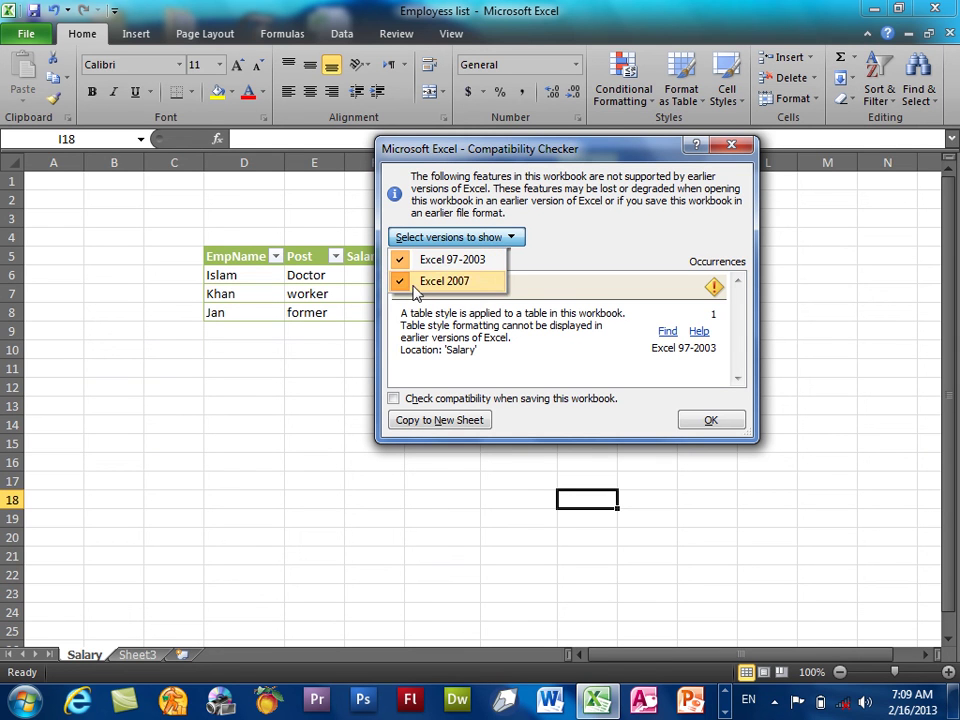
click(547, 246)
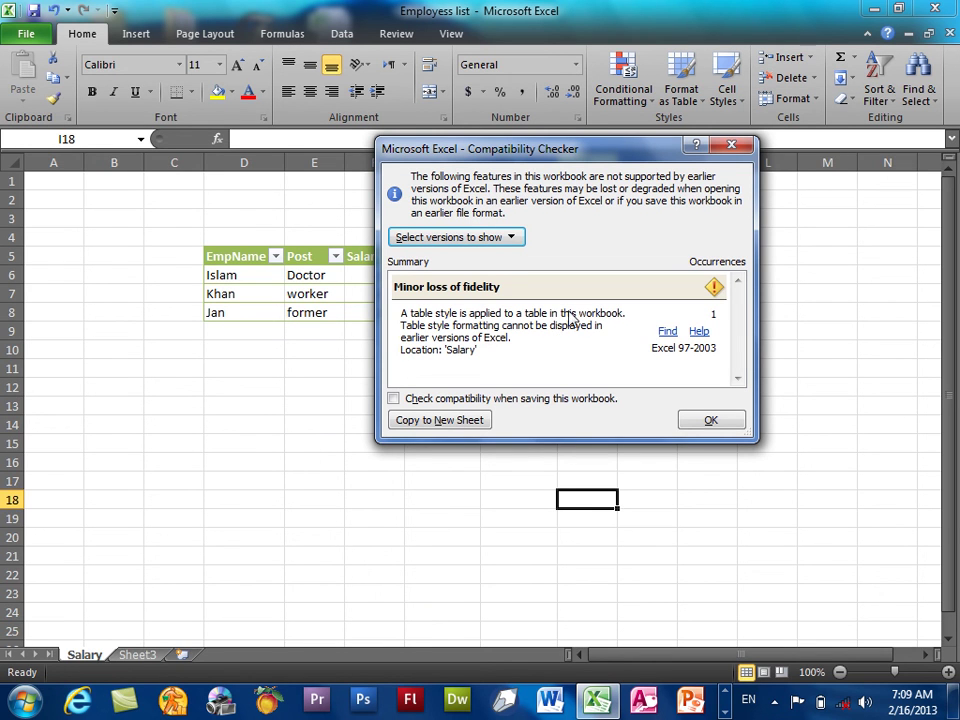
drag(533, 155, 691, 158)
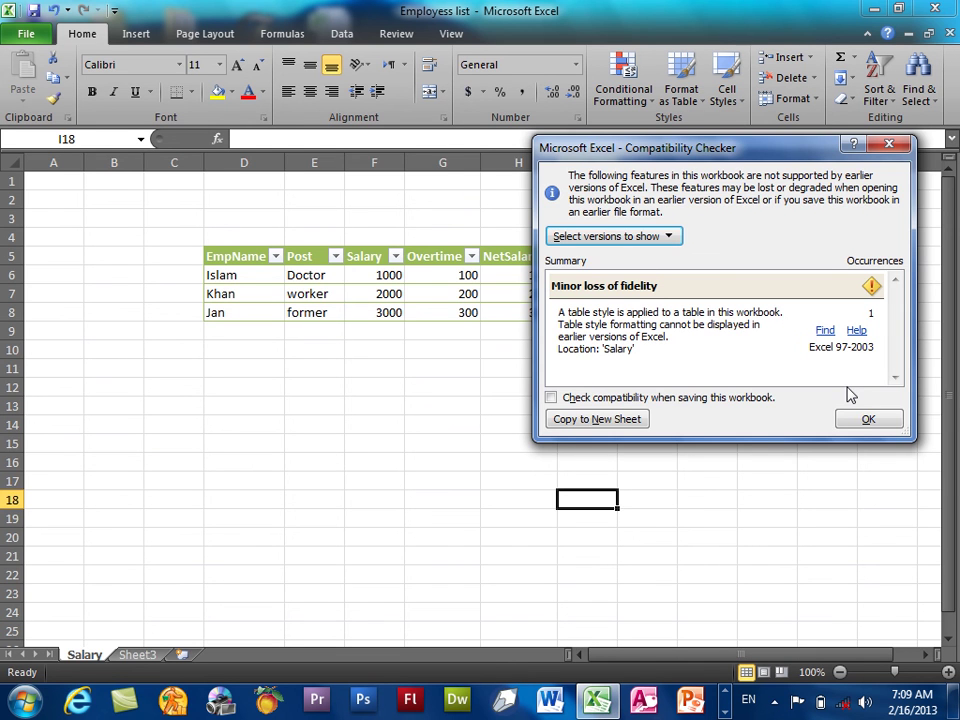
click(860, 420)
drag(546, 313, 281, 251)
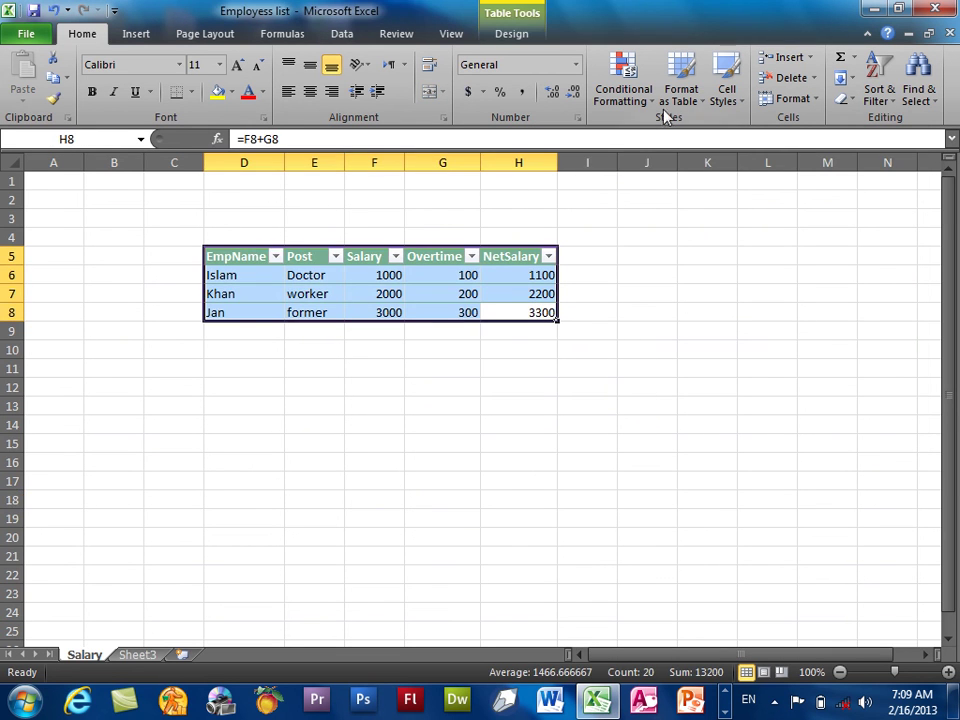
Clear the employee table's formats and switch off the header filter arrows.
click(676, 93)
click(722, 88)
click(720, 90)
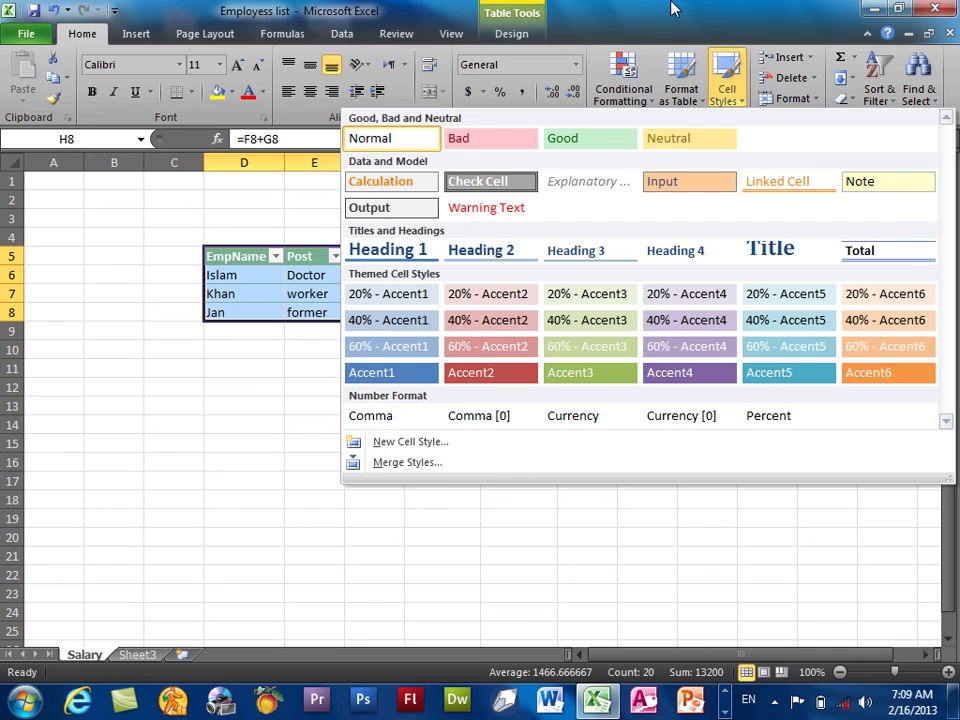
click(550, 64)
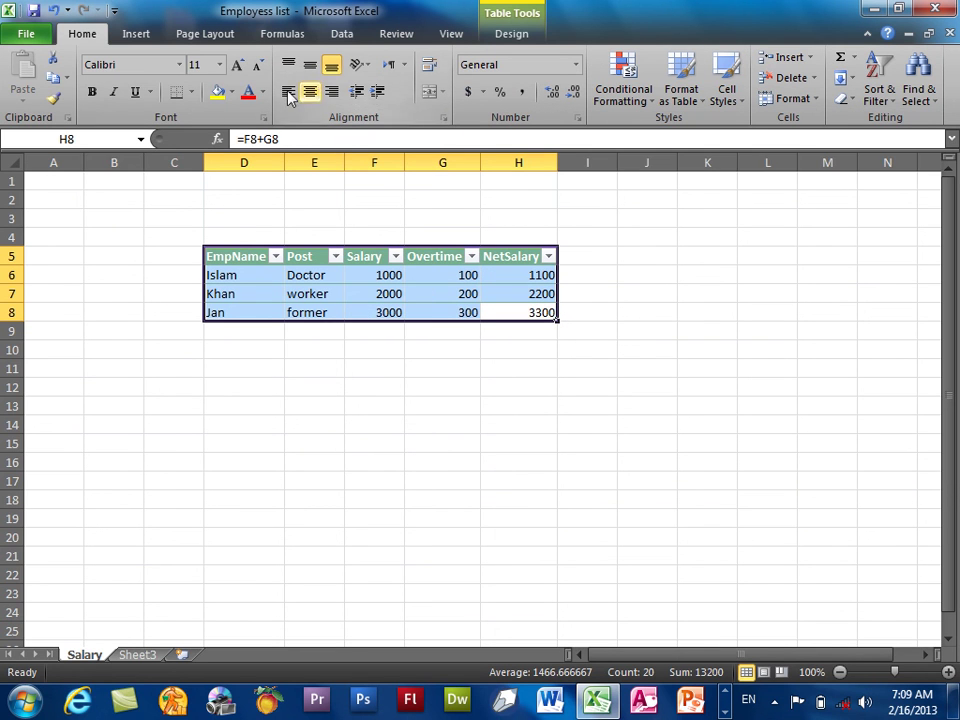
click(853, 104)
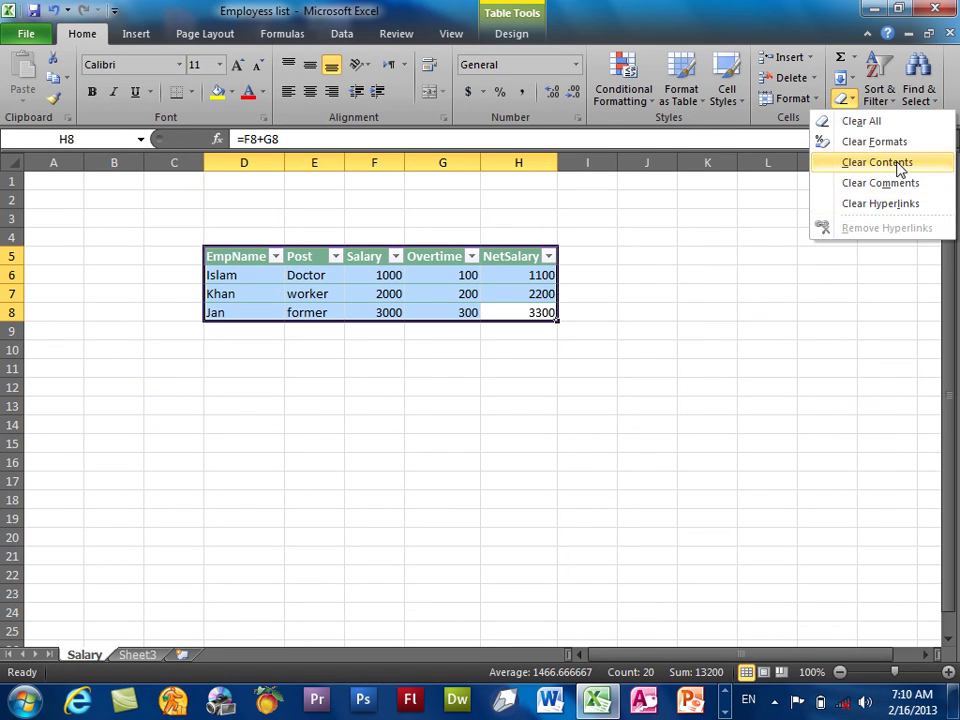
click(880, 142)
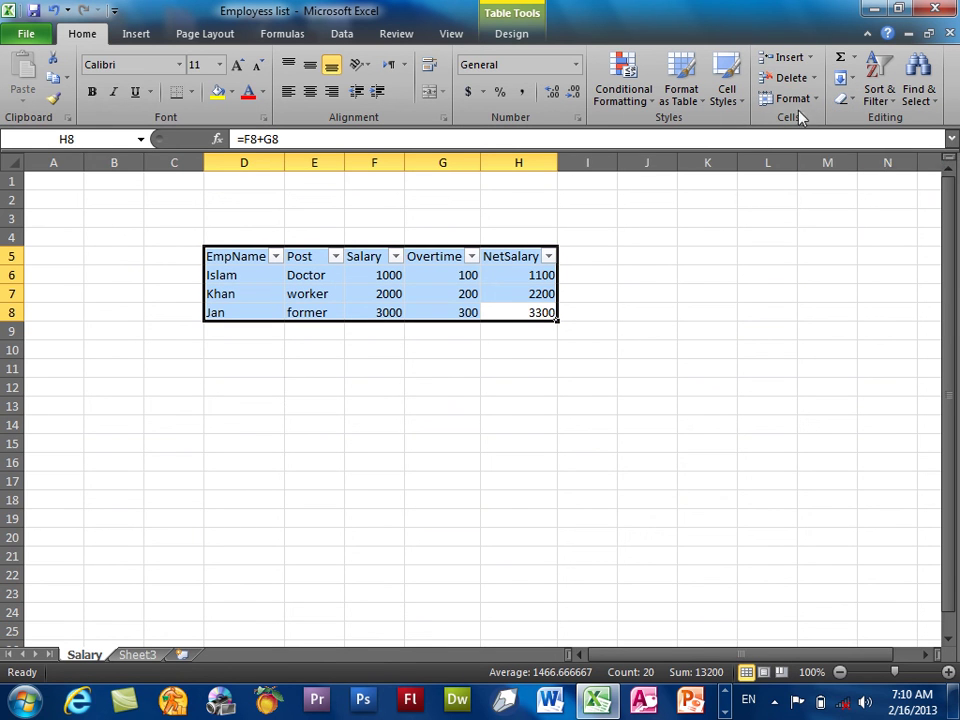
click(870, 103)
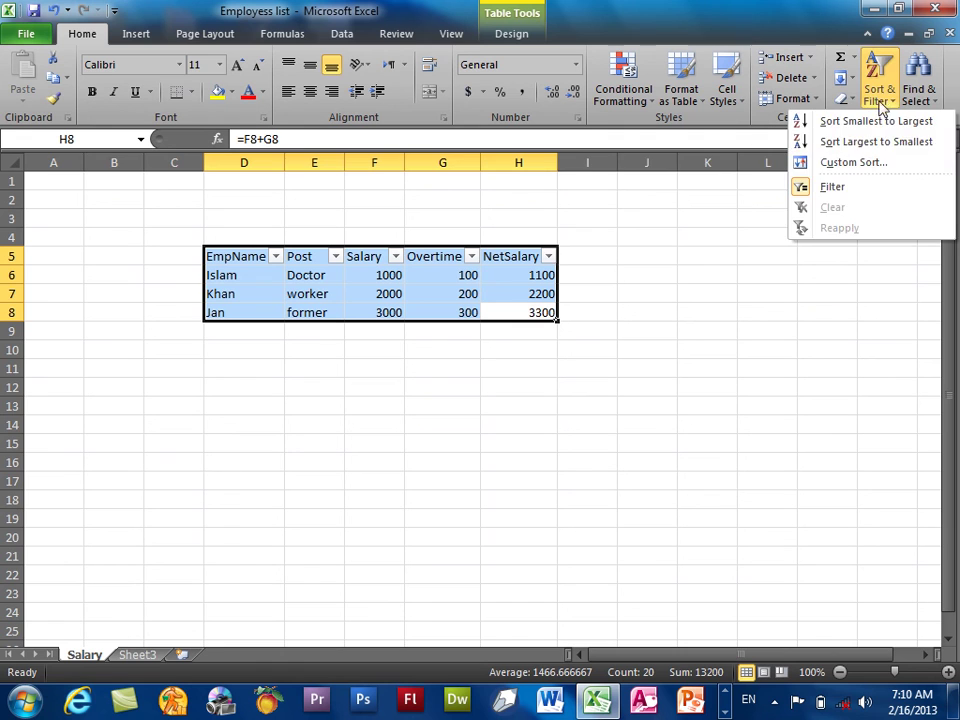
click(834, 187)
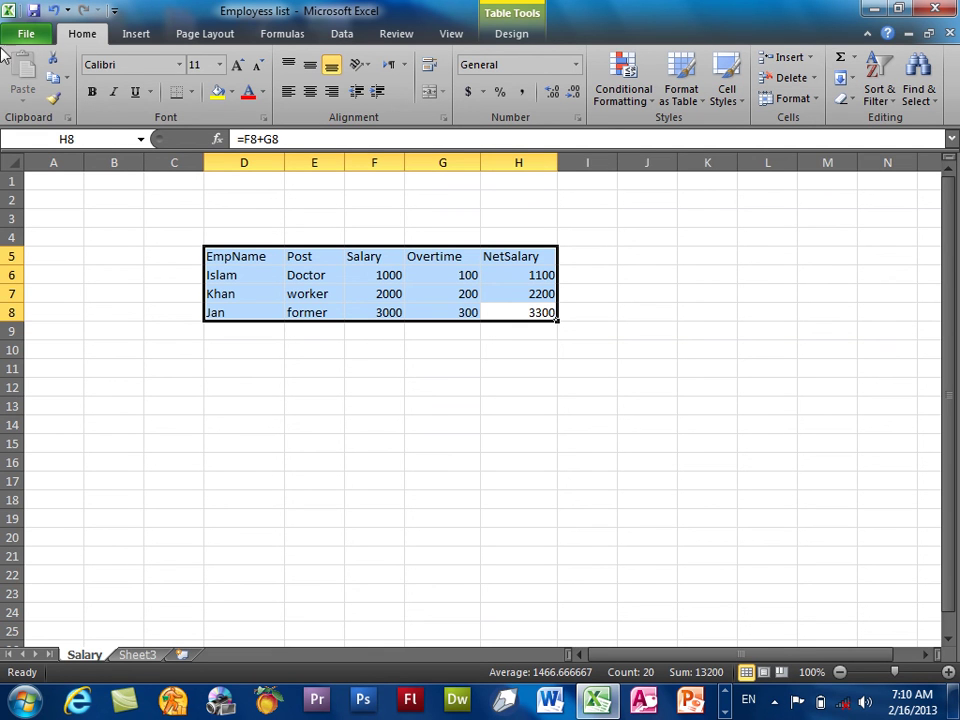
click(30, 33)
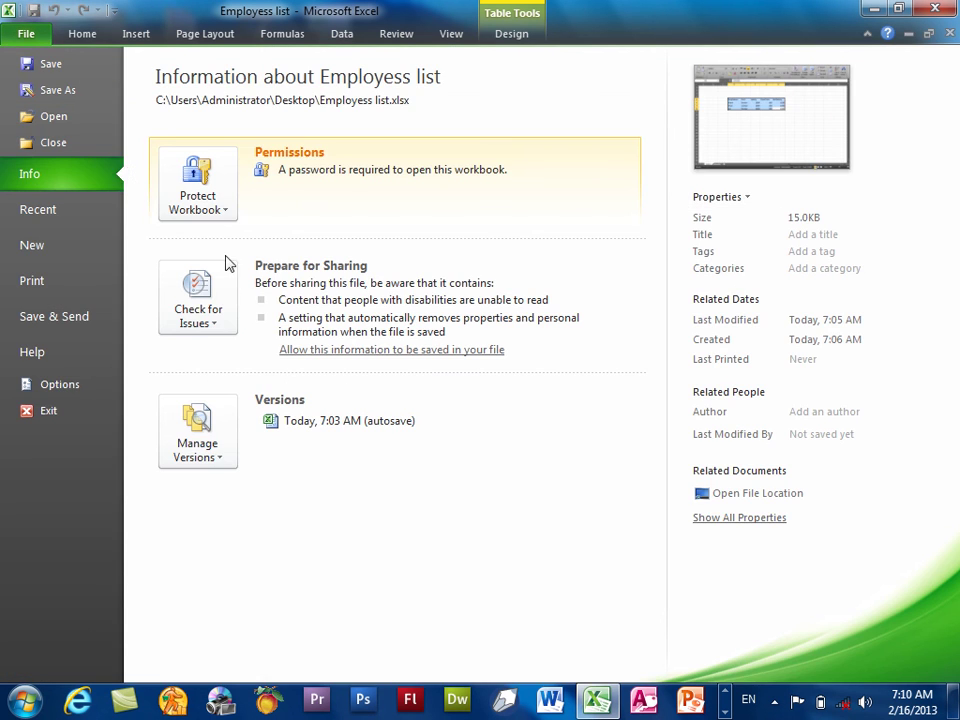
click(208, 322)
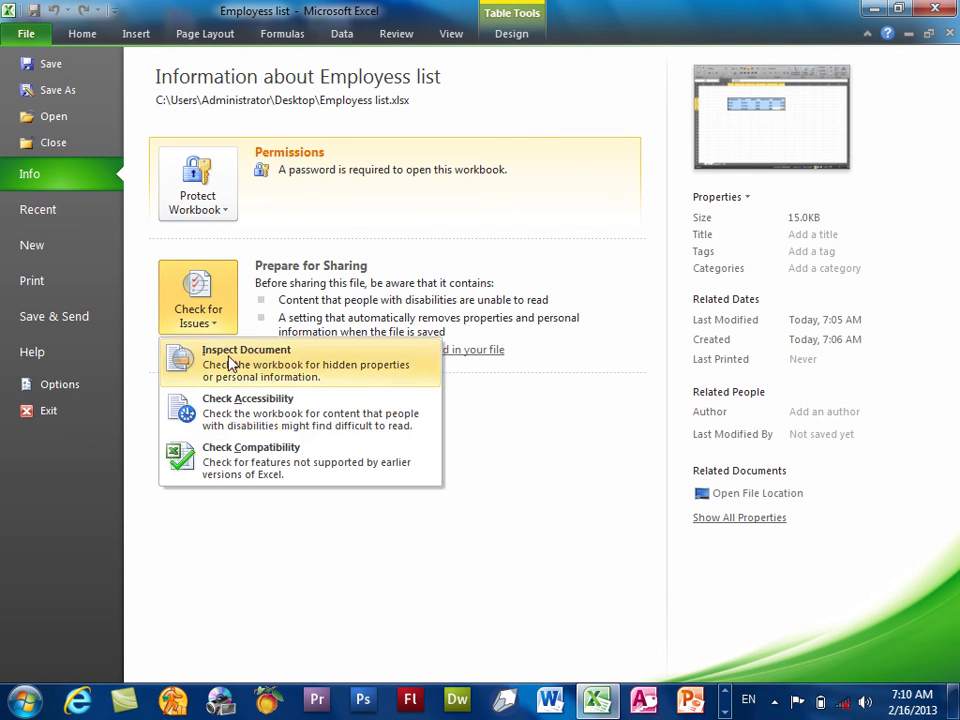
click(242, 461)
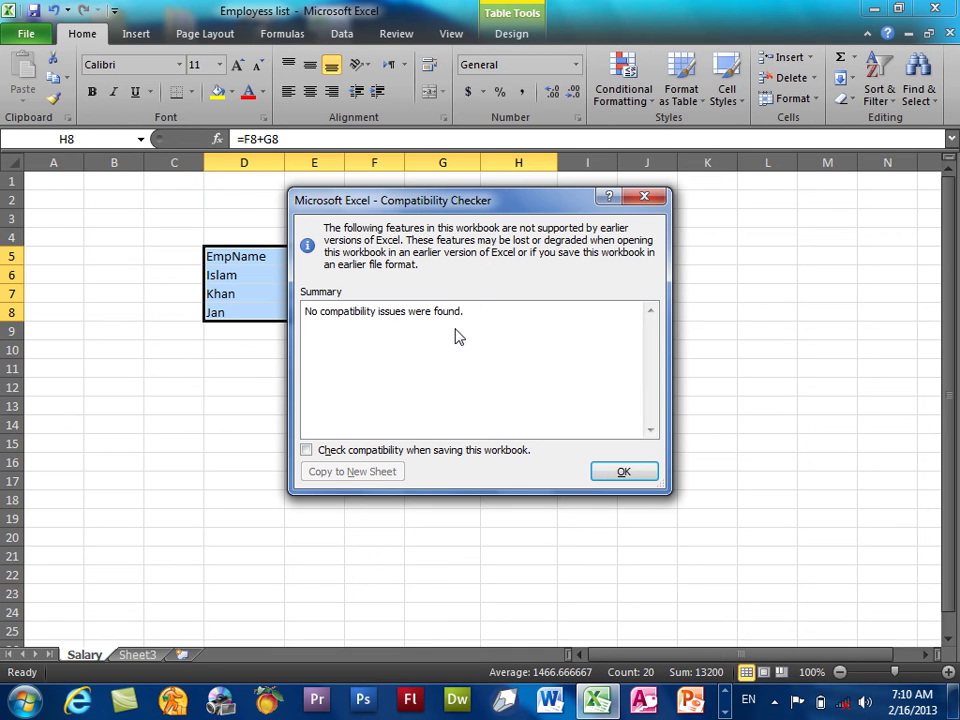
click(644, 196)
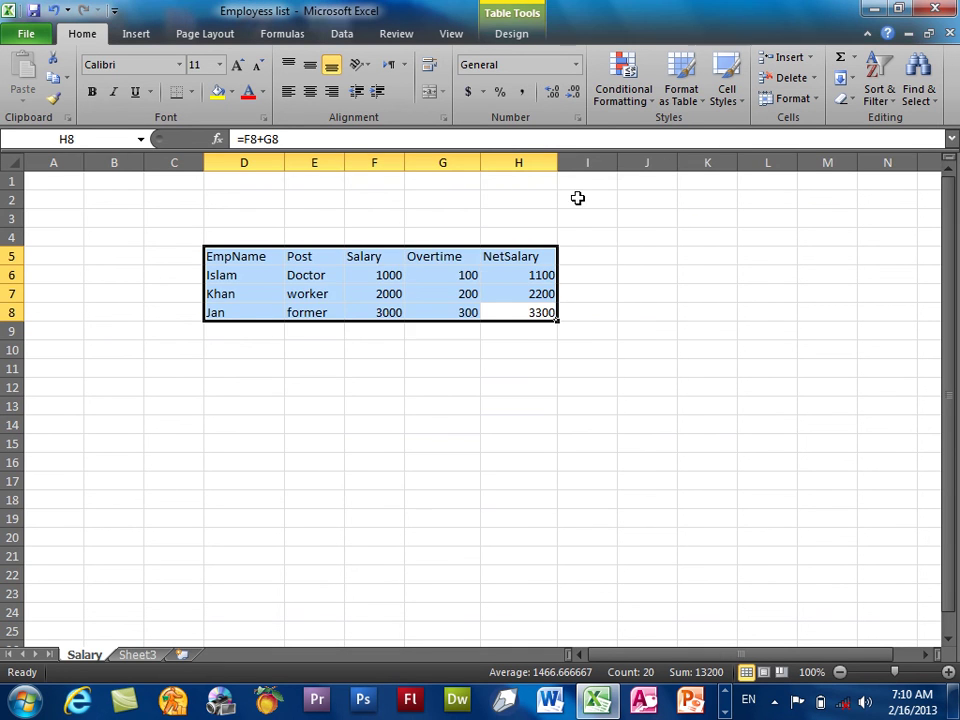
click(302, 216)
click(24, 33)
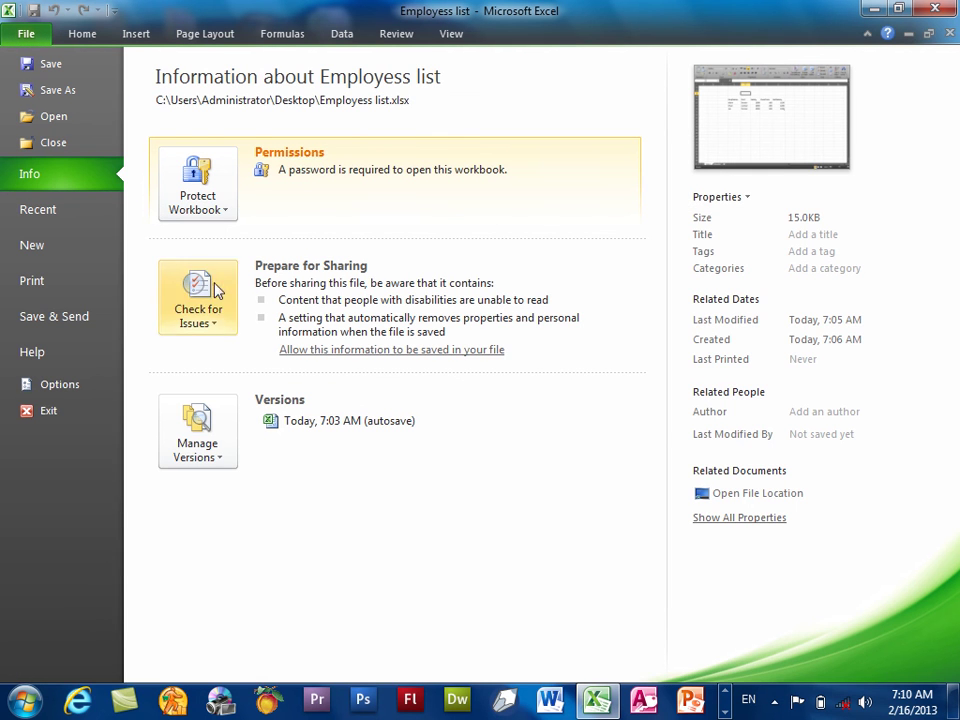
click(201, 430)
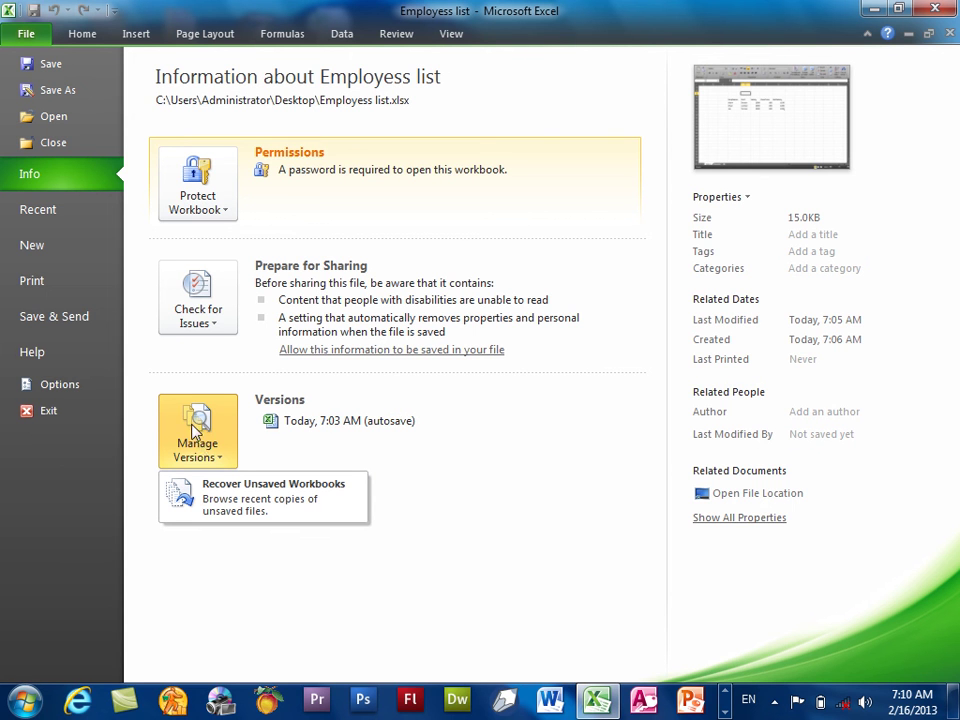
click(21, 40)
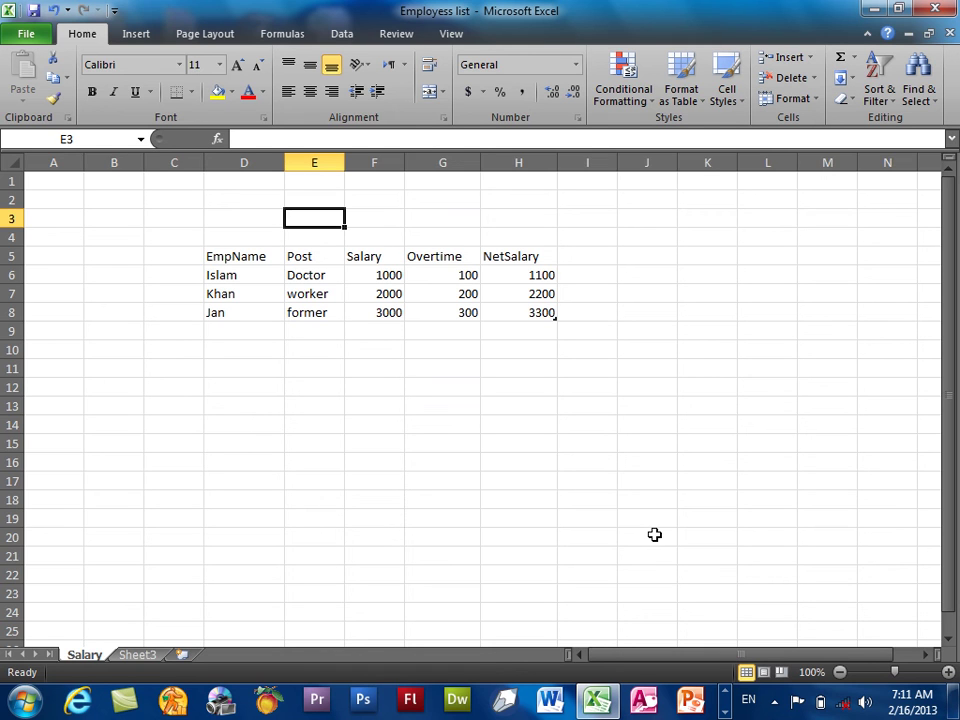
Open the unsaved Book1 file from Manage Versions' Recover Unsaved Workbooks.
click(26, 33)
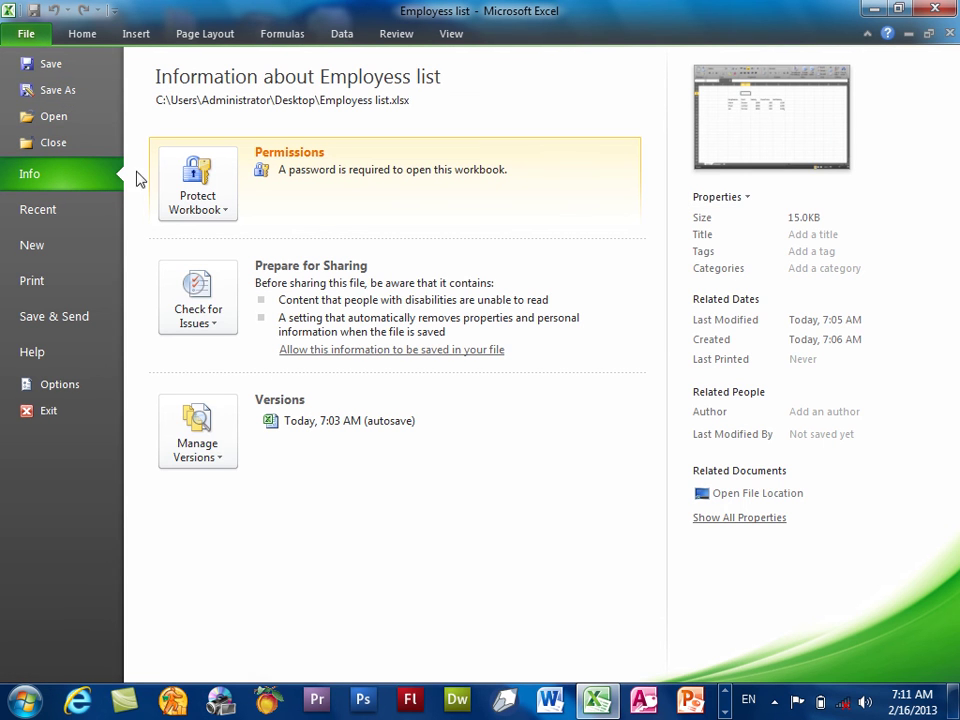
click(216, 464)
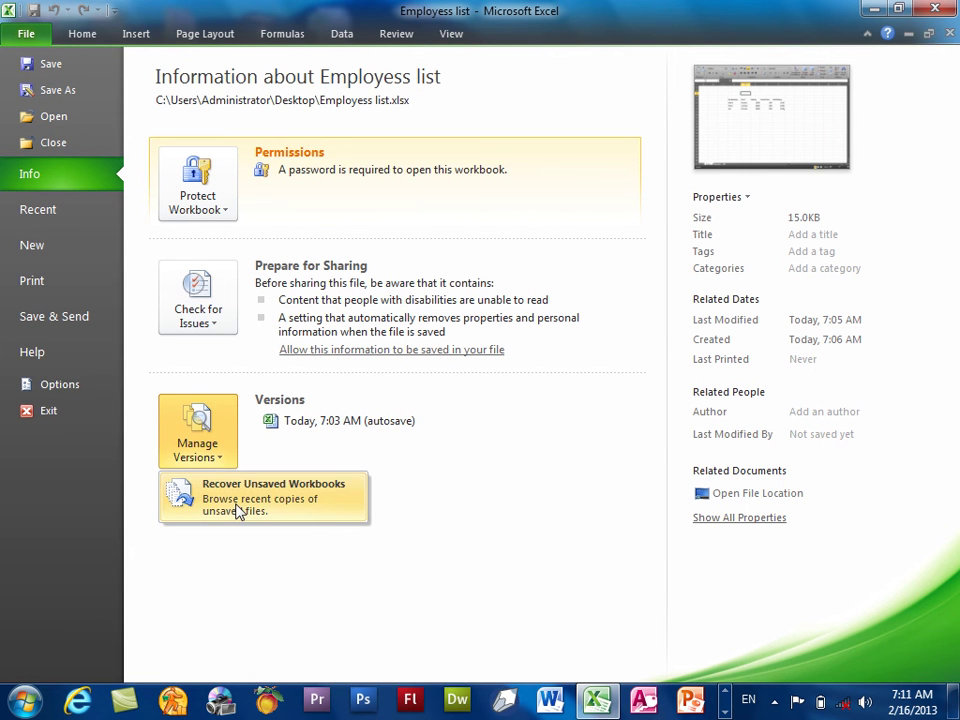
click(239, 511)
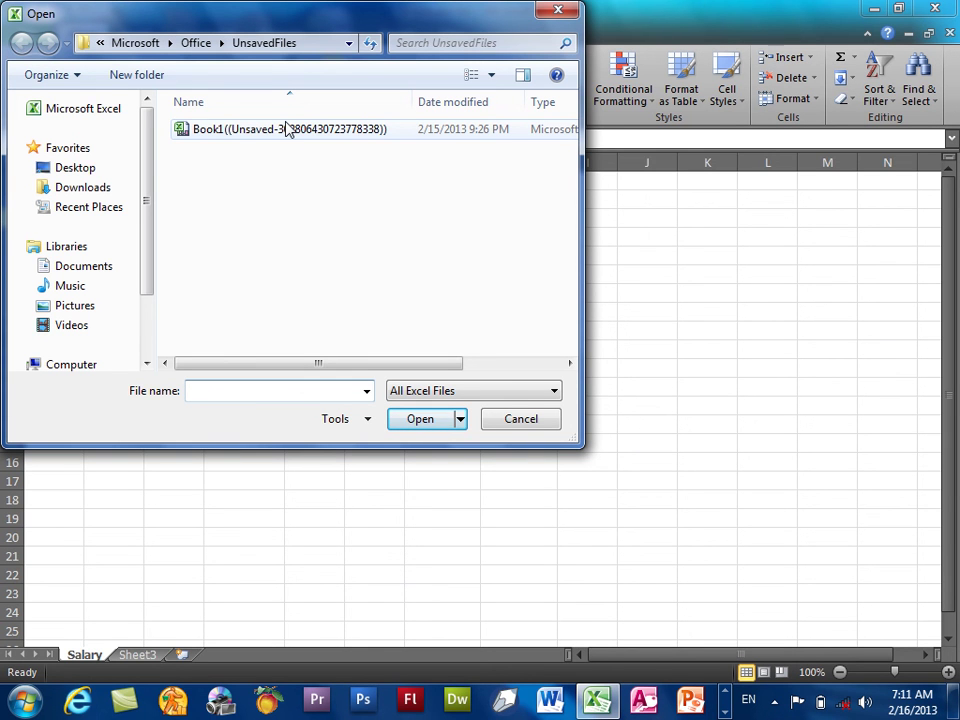
click(285, 128)
click(415, 424)
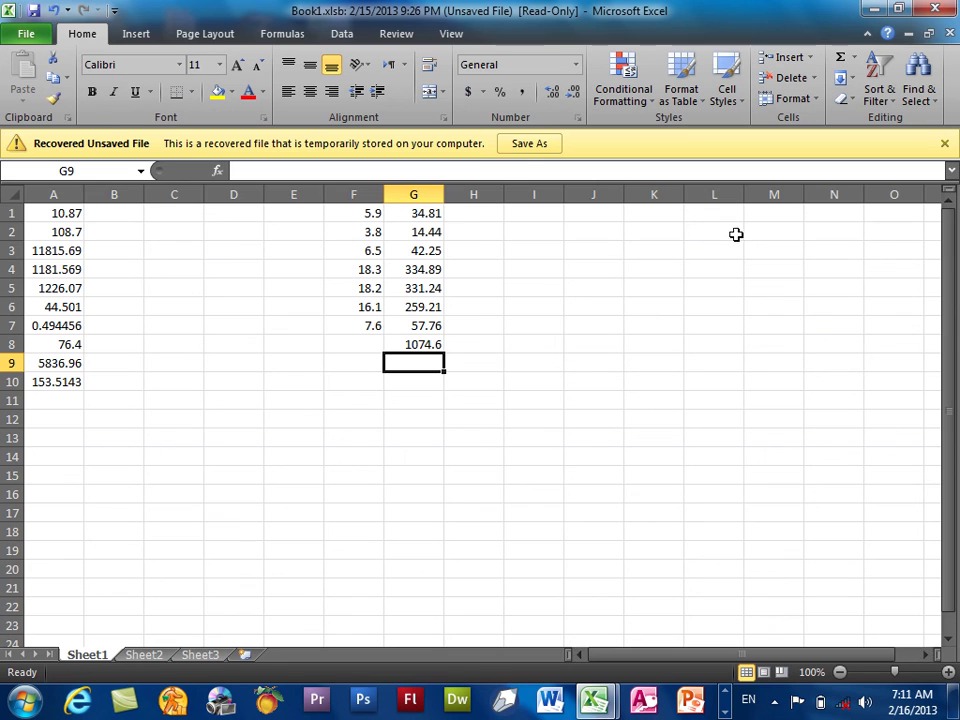
Save the recovered workbook as Book1 on the Desktop and reopen it.
click(524, 151)
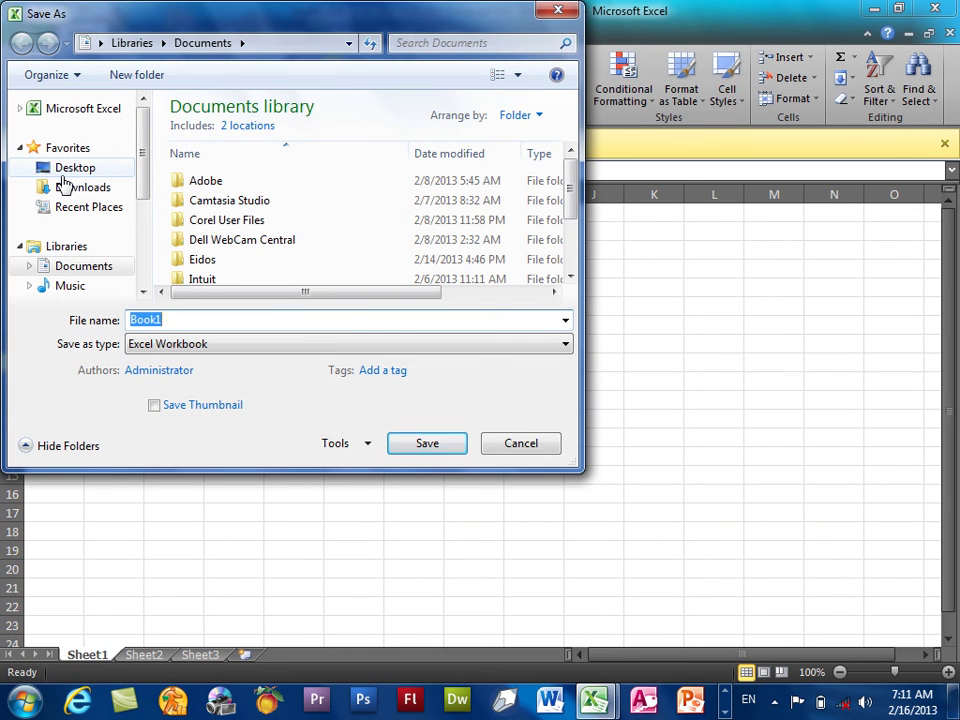
click(62, 175)
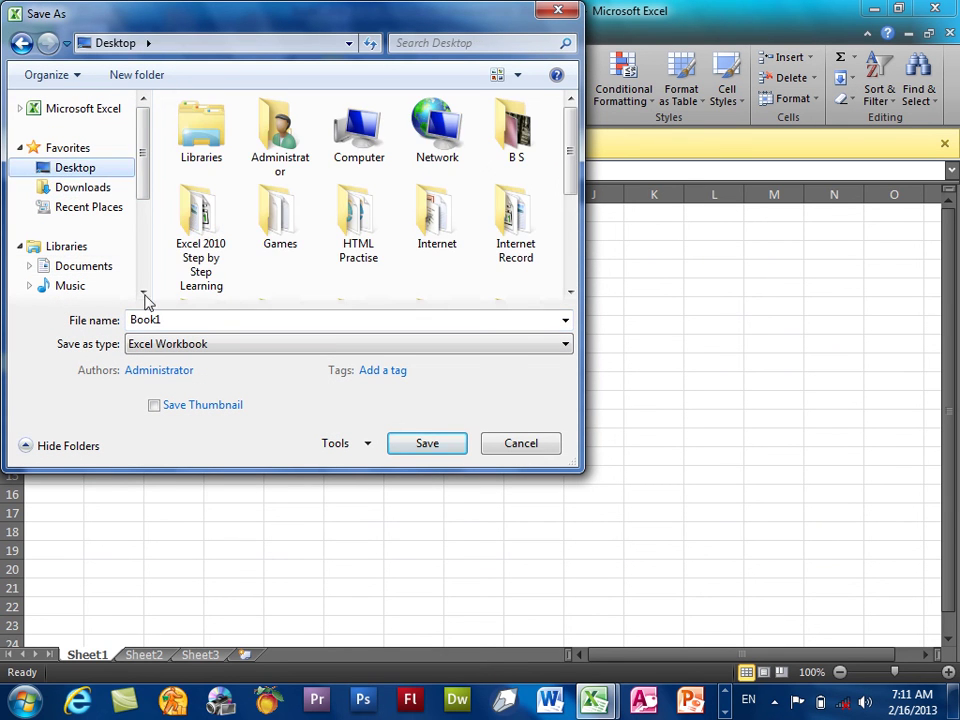
click(418, 441)
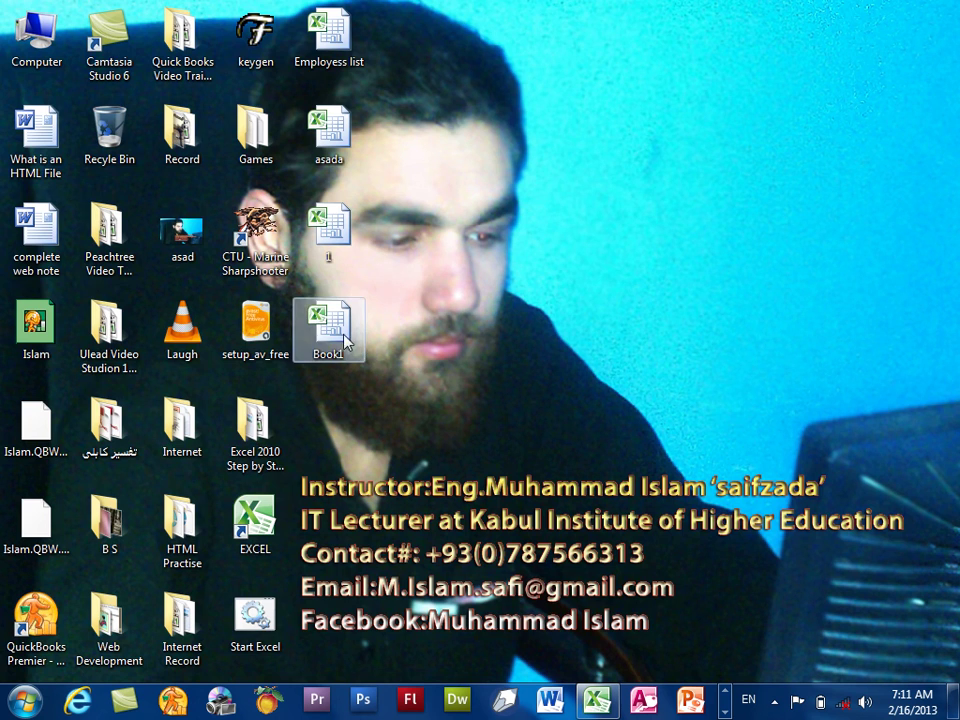
double_click(345, 343)
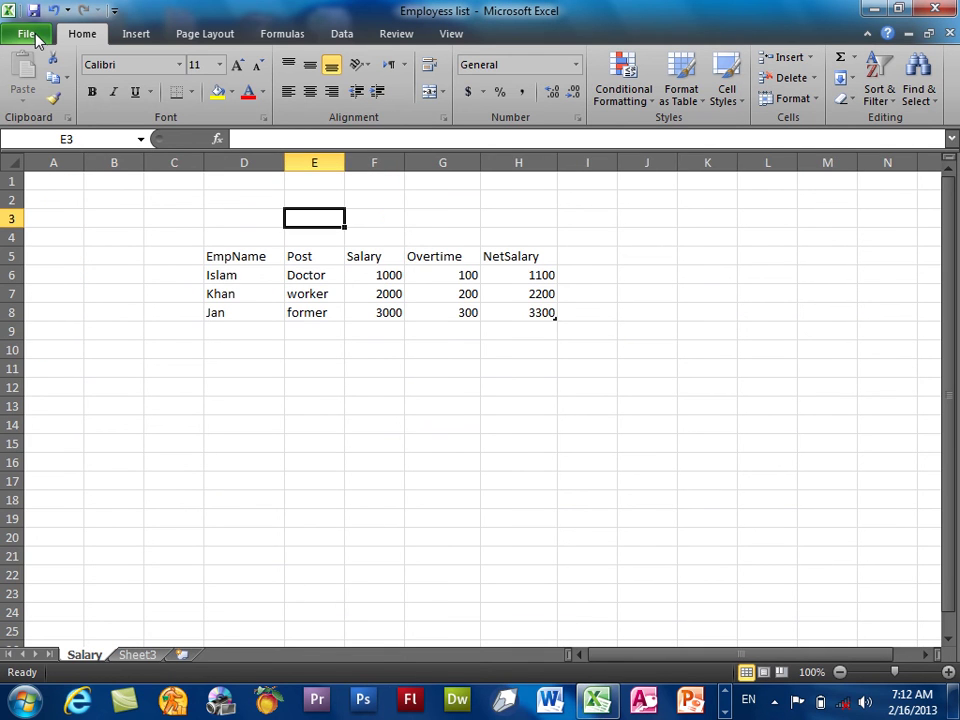
Reopen the unsaved Book1 via Recover Unsaved Workbooks.
click(28, 34)
click(205, 450)
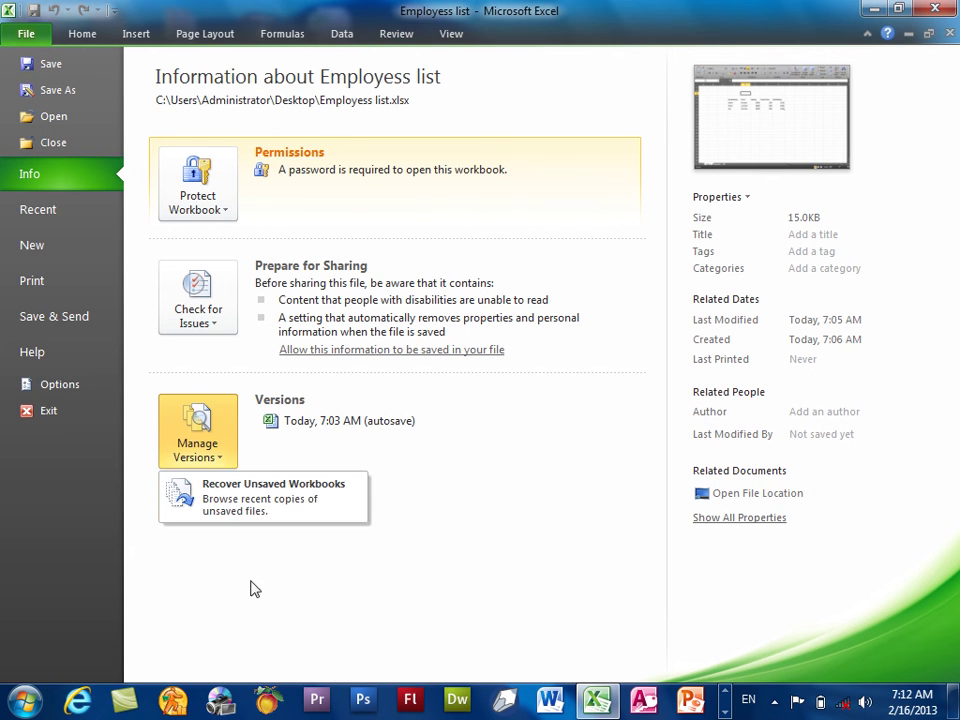
click(244, 499)
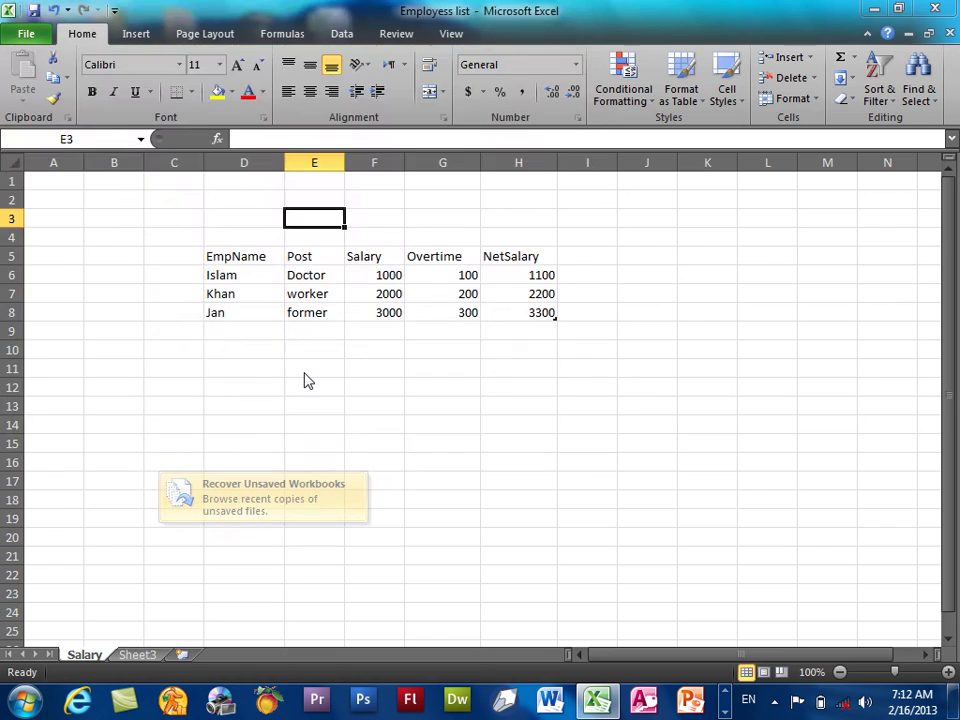
double_click(218, 139)
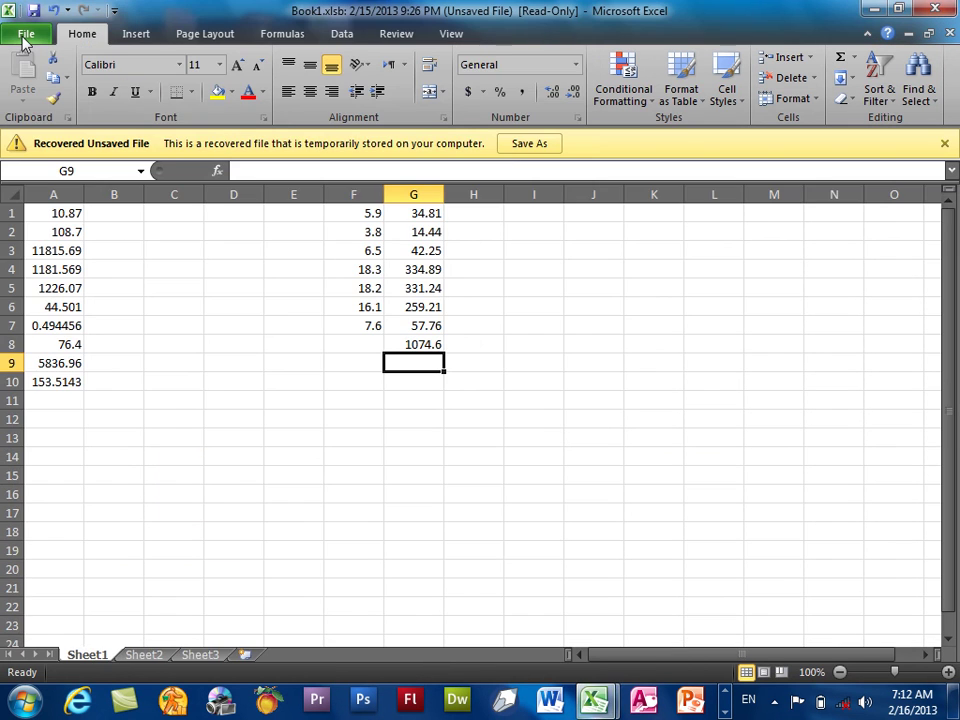
click(26, 36)
click(200, 425)
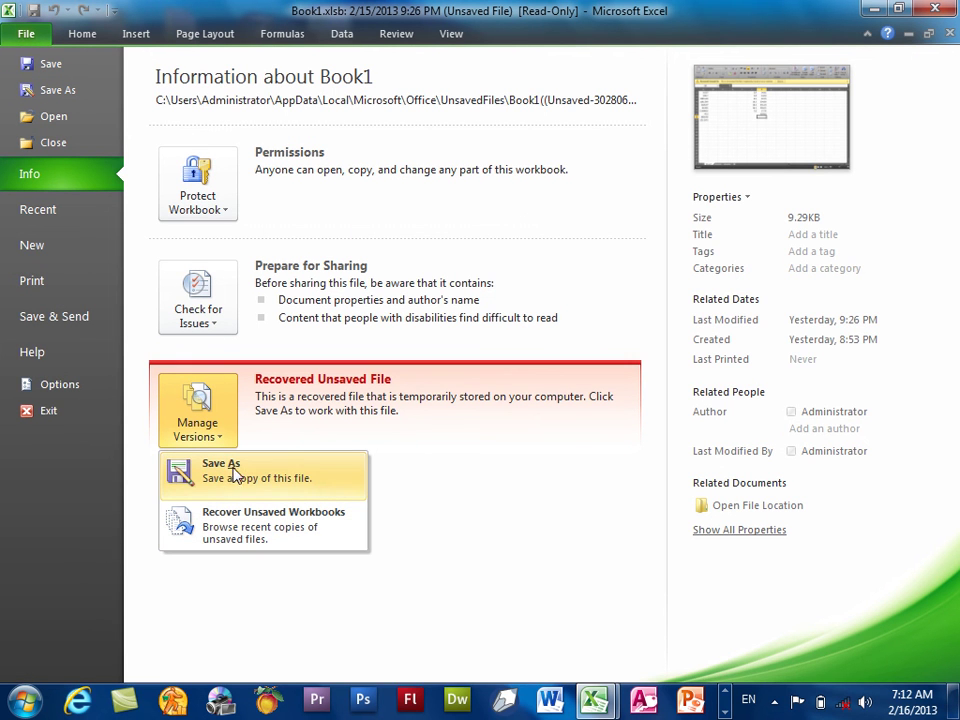
click(31, 36)
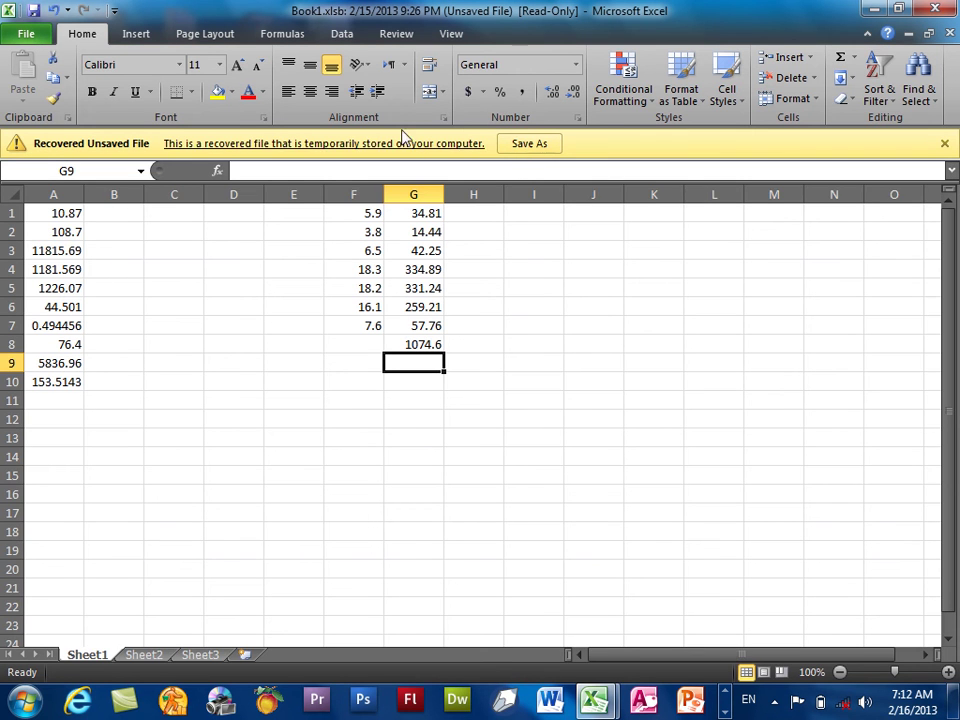
Save the read-only recovered workbook to the Desktop as k.xlsx.
click(27, 34)
click(40, 62)
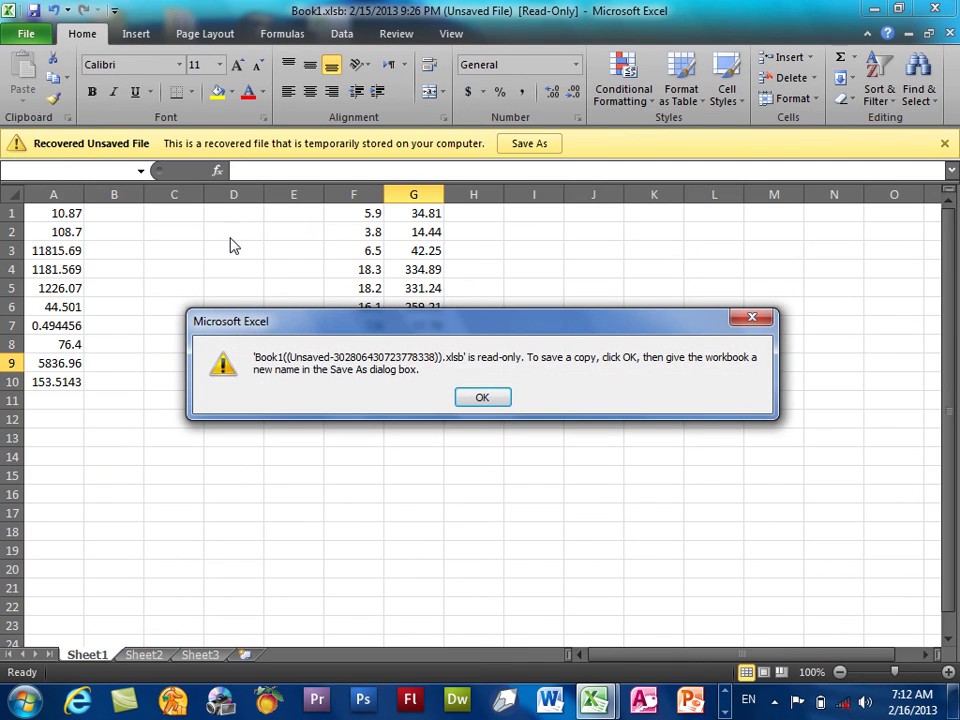
click(484, 402)
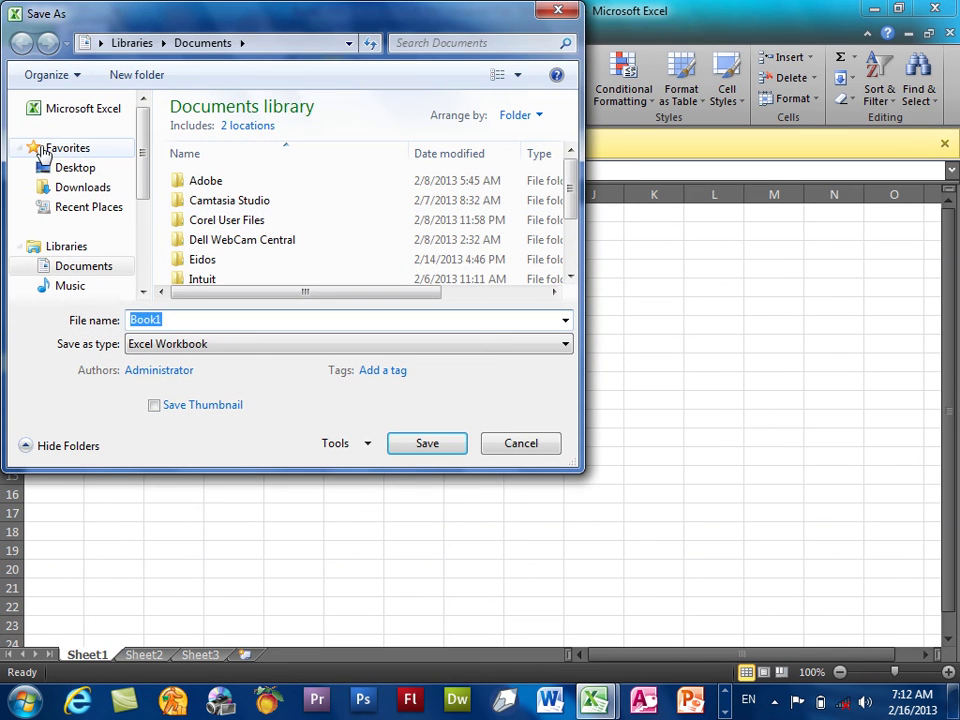
click(62, 167)
text(k)
key(Return)
click(26, 34)
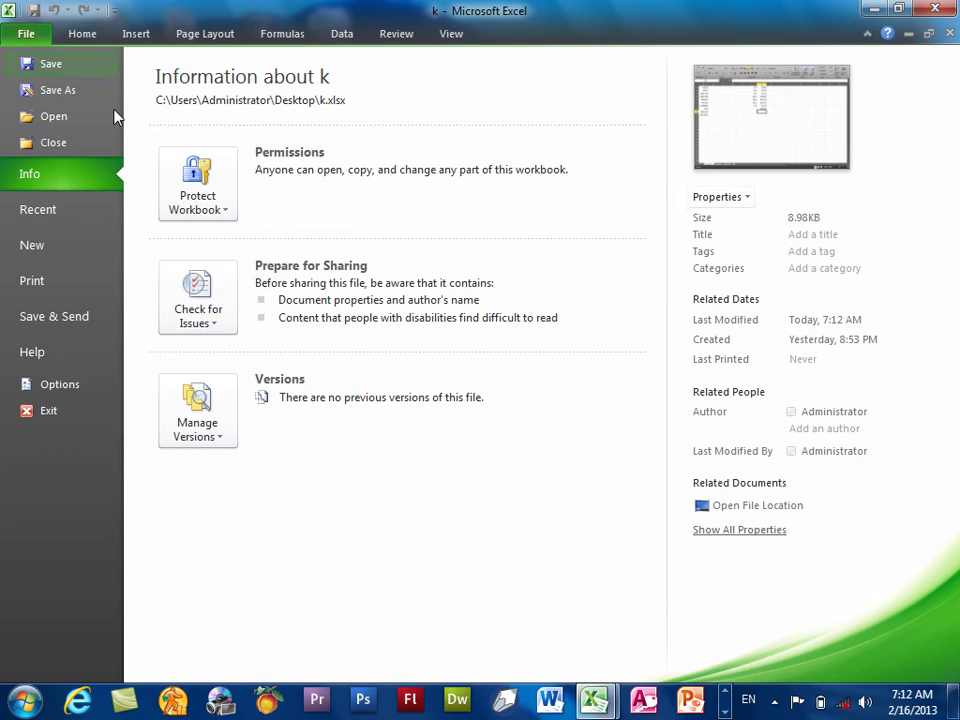
click(215, 437)
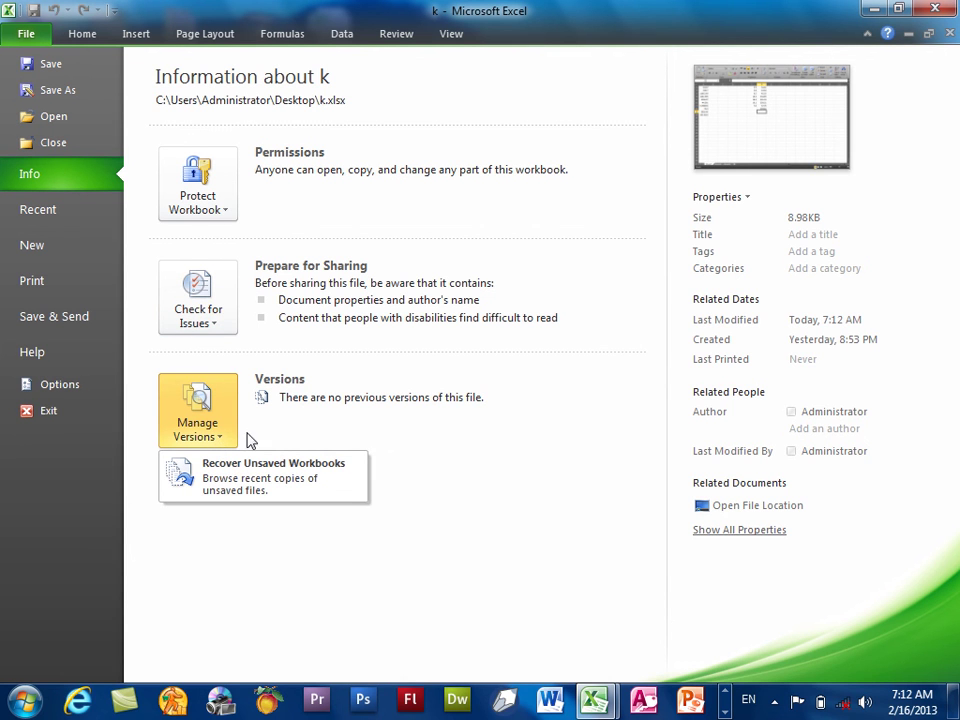